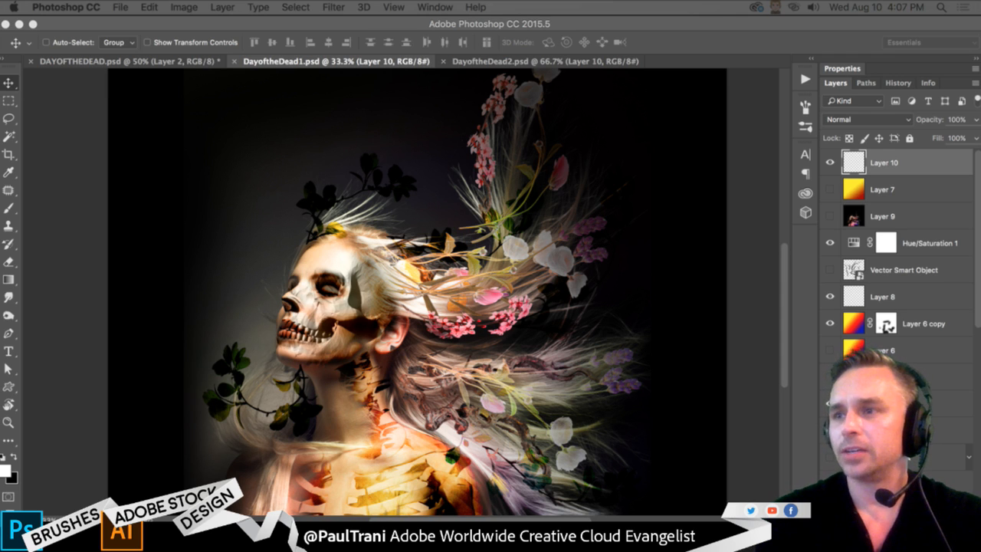
- Look over the finished artwork in DayoftheDead2.psd in full-screen view and return to the standard view
{"action": "left_click", "coordinate": [497, 61]}
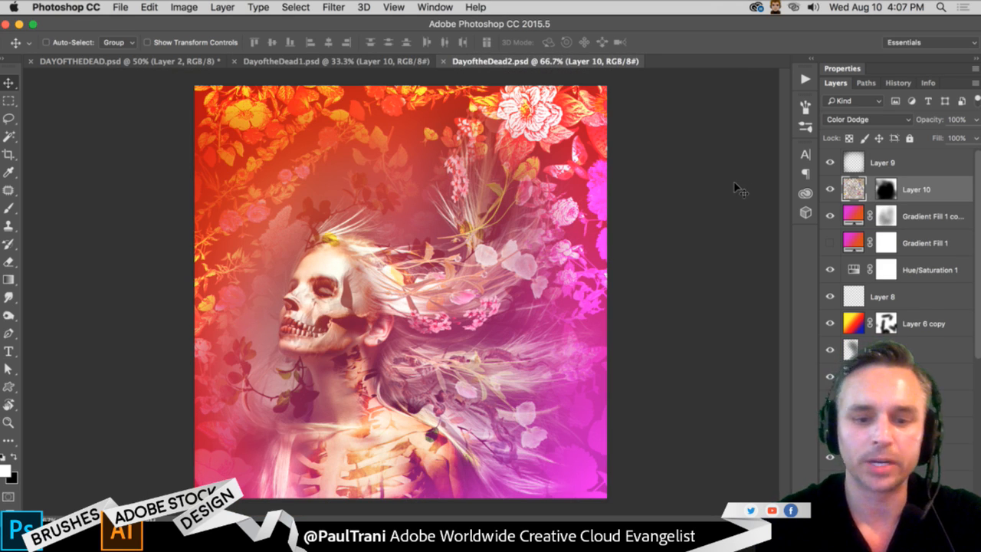
{"action": "key", "text": "f"}
{"action": "key", "text": "f"}
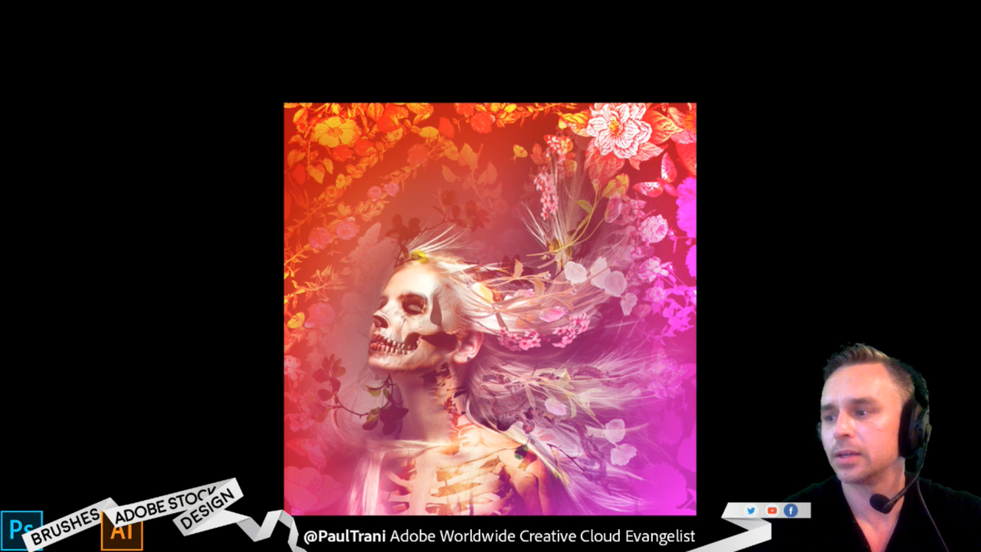
{"action": "key", "text": "f"}
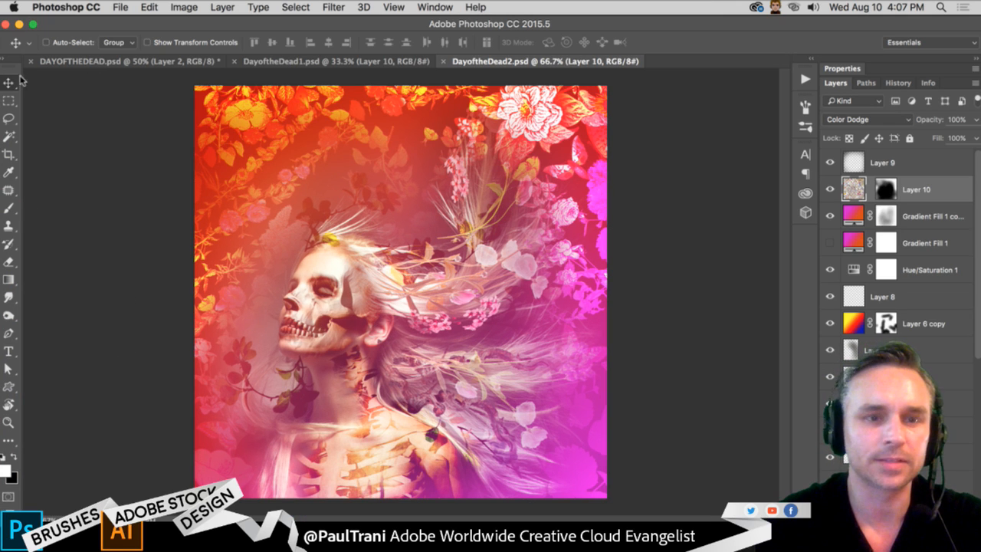
- Switch to the DotD.ai document in Illustrator, hide and lock Layer 5, and make Layer 6 the active layer
{"action": "left_click", "coordinate": [19, 24]}
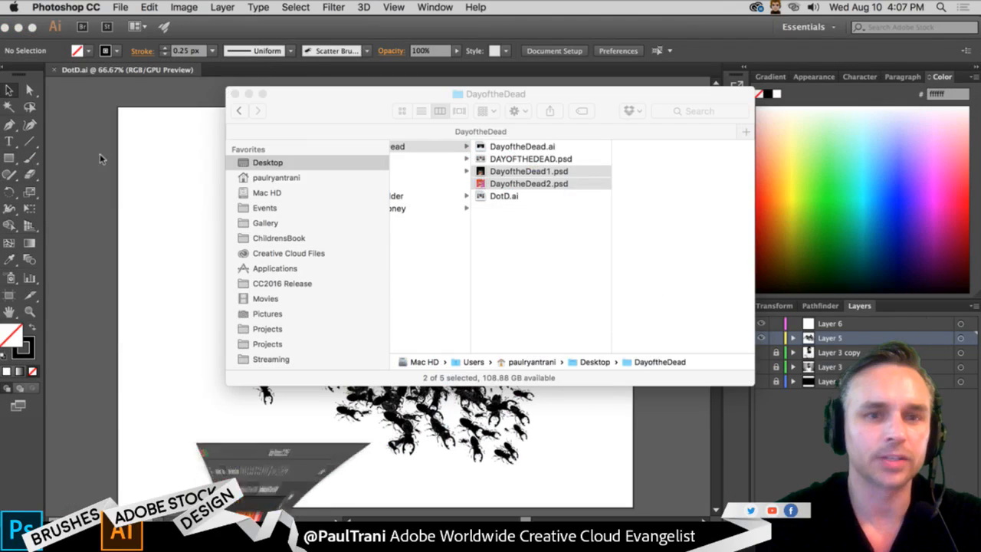
{"action": "left_click", "coordinate": [239, 94]}
{"action": "left_click", "coordinate": [176, 93]}
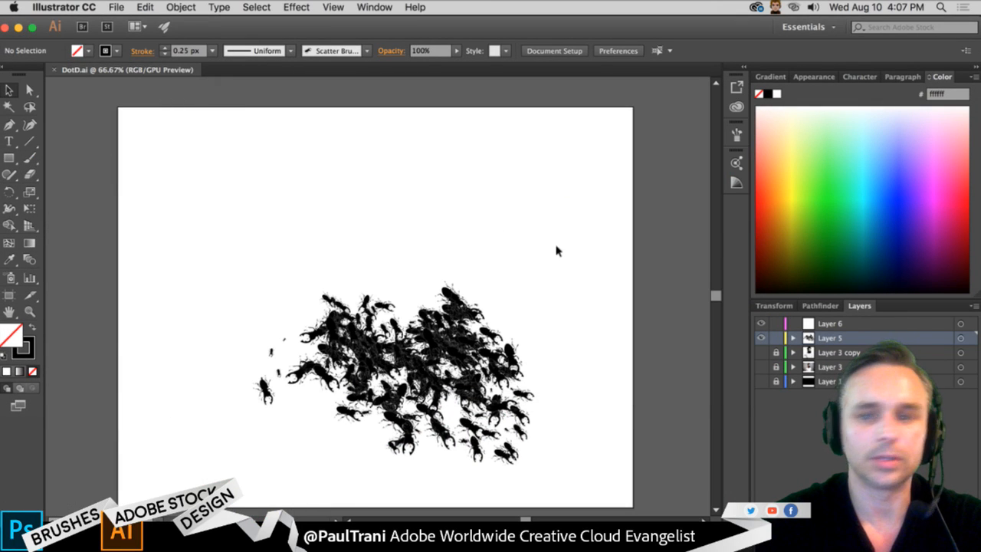
{"action": "left_click", "coordinate": [761, 338]}
{"action": "left_click", "coordinate": [775, 338]}
{"action": "left_click", "coordinate": [848, 323]}
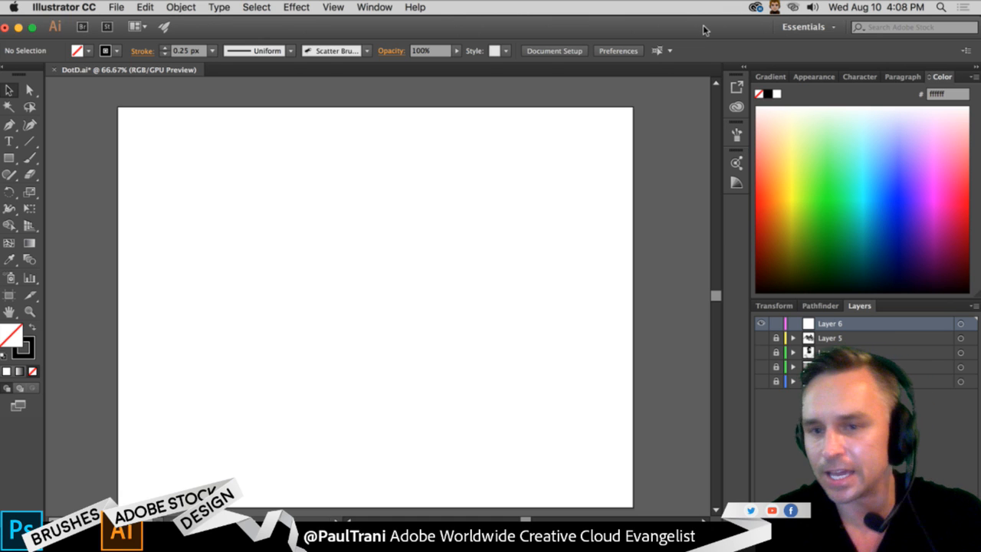
- Search Adobe Stock for "beard man" from within Illustrator
{"action": "left_click_drag", "start_coordinate": [704, 30], "coordinate": [318, 204]}
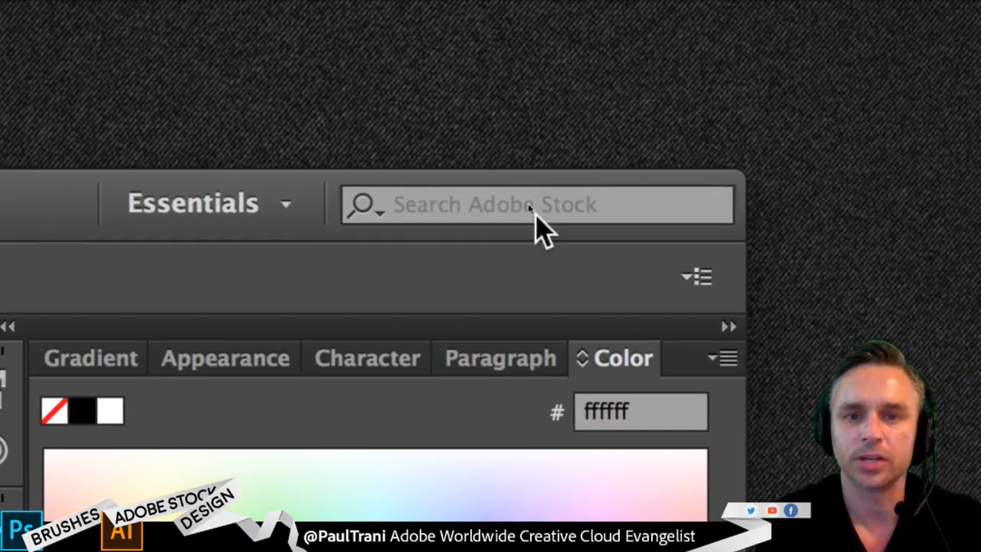
{"action": "left_click", "coordinate": [529, 208]}
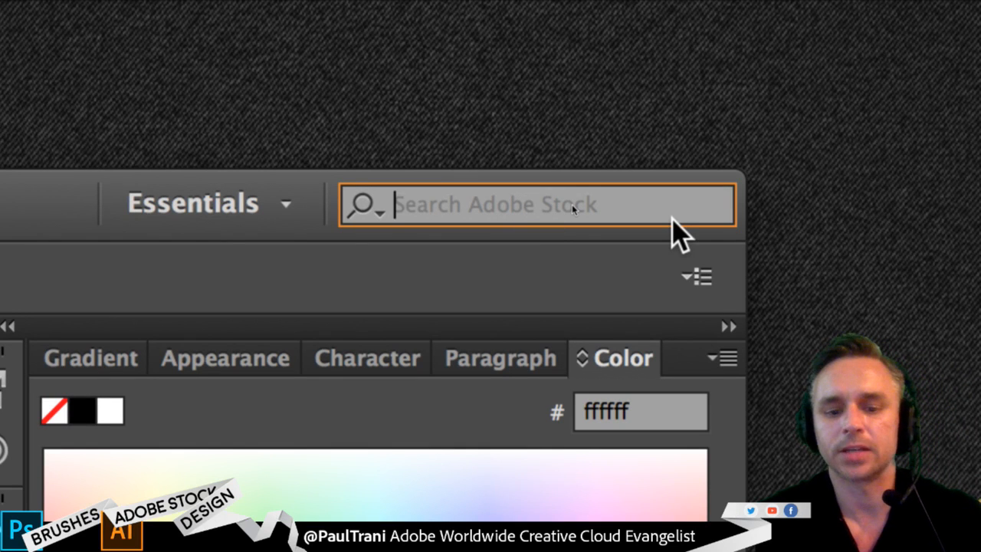
{"action": "type", "text": "beard man"}
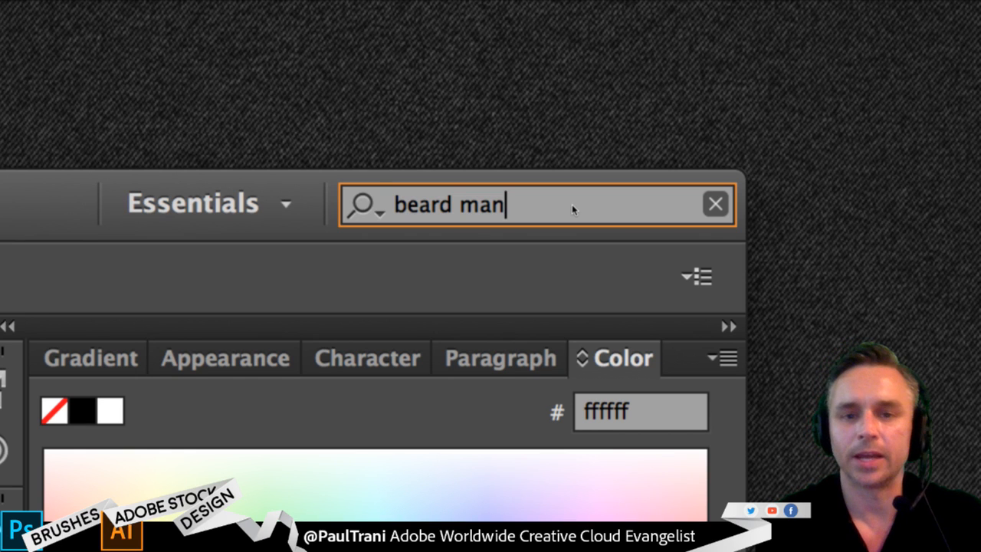
{"action": "key", "text": "Return"}
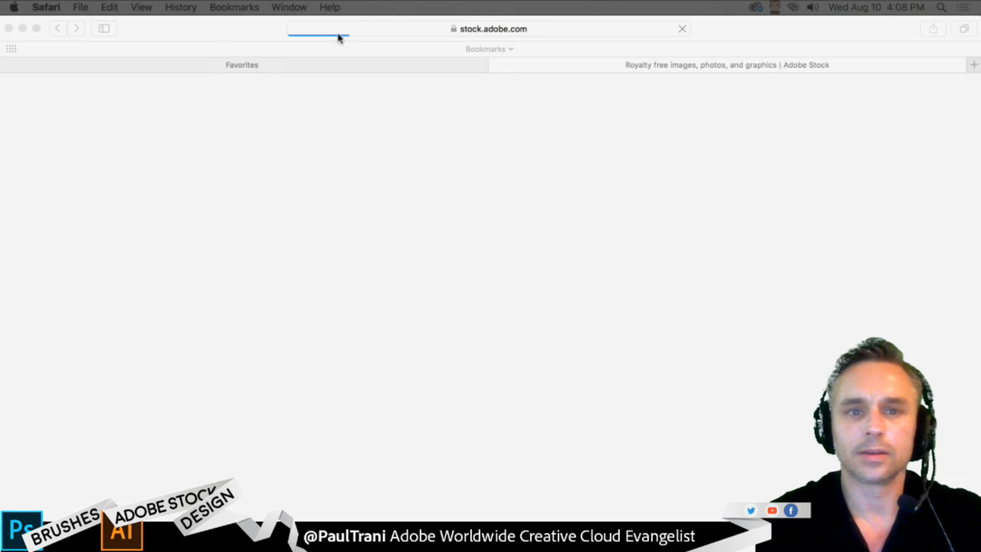
{"action": "left_click", "coordinate": [215, 32]}
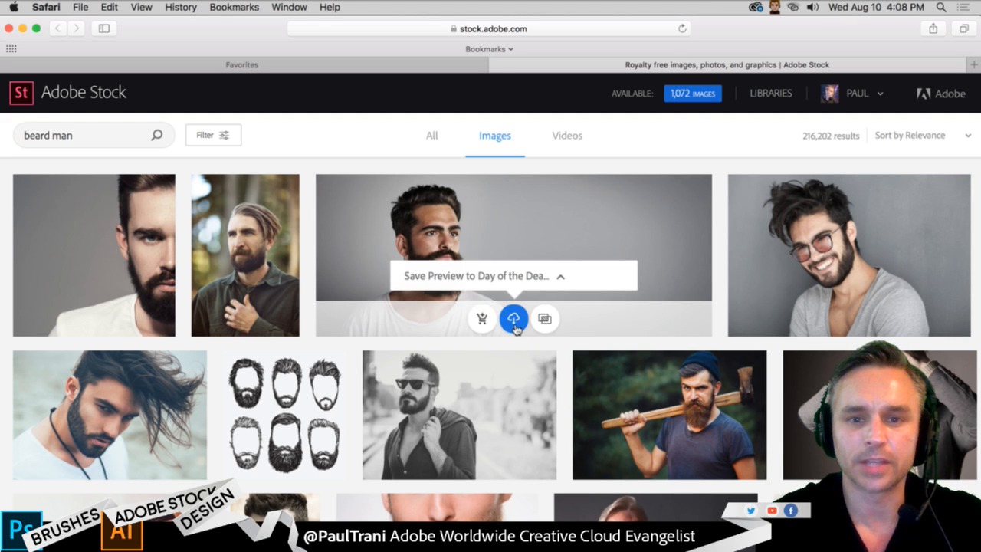
- Save previews of the grey T-shirt portrait and the red-bearded denim-shirt portrait to the Day of the Dead library
{"action": "left_click", "coordinate": [515, 325]}
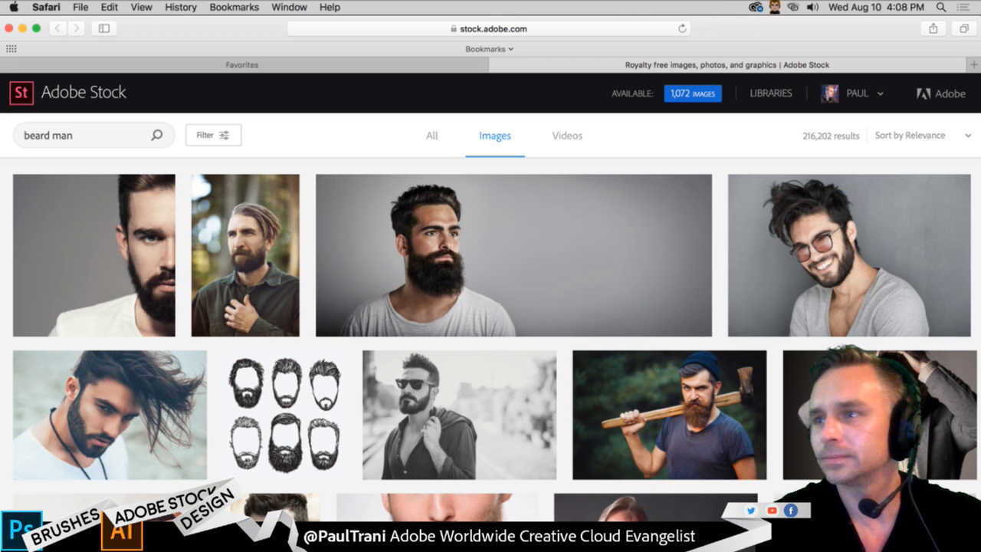
{"action": "key", "text": "super+Tab"}
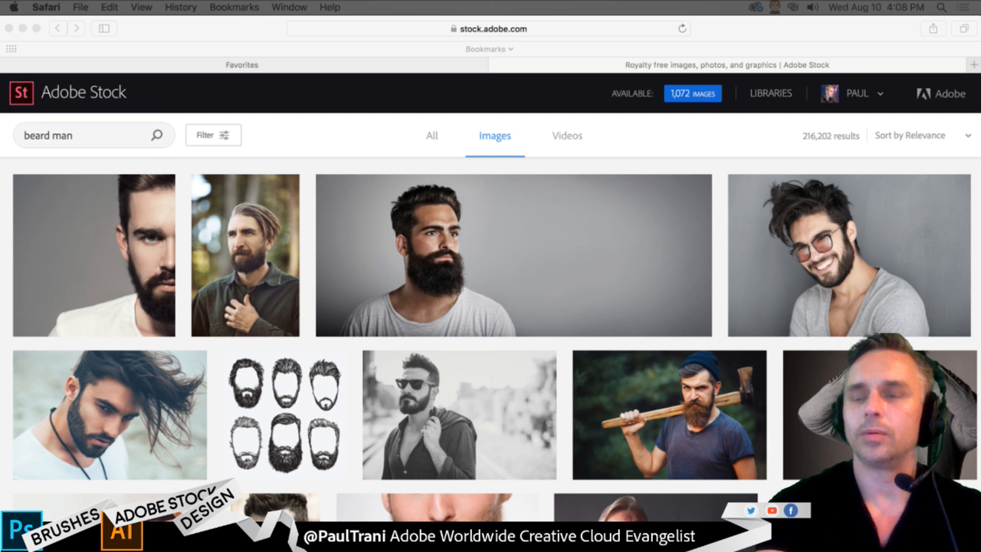
{"action": "scroll", "coordinate": [452, 235], "scroll_direction": "down", "scroll_amount": 10}
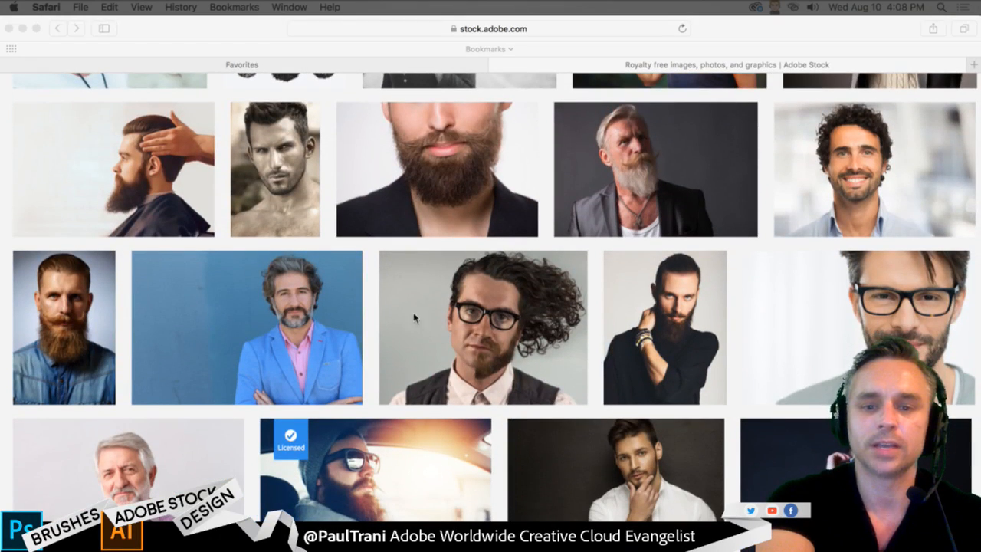
{"action": "scroll", "coordinate": [411, 347], "scroll_direction": "down", "scroll_amount": 5}
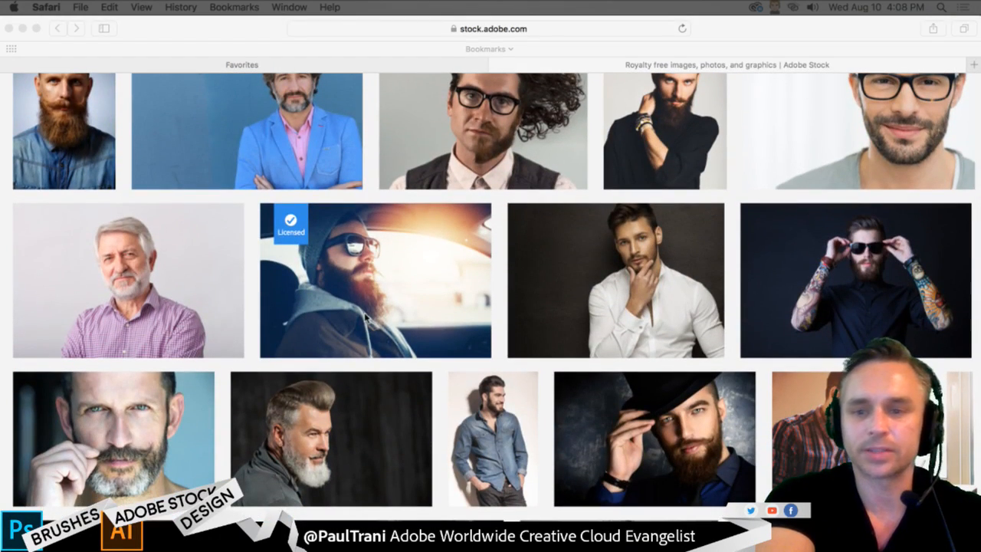
{"action": "scroll", "coordinate": [452, 267], "scroll_direction": "up", "scroll_amount": 3}
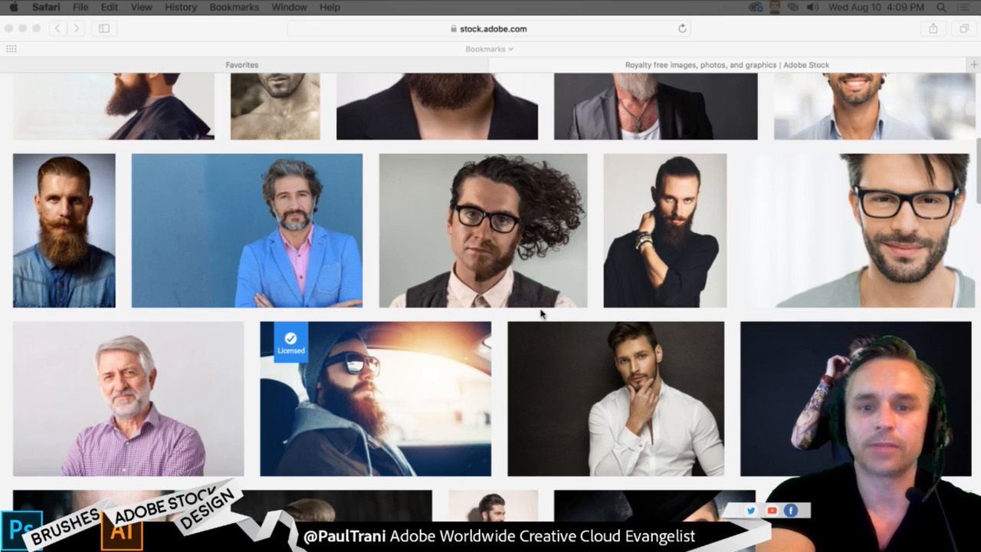
{"action": "left_click", "coordinate": [463, 290]}
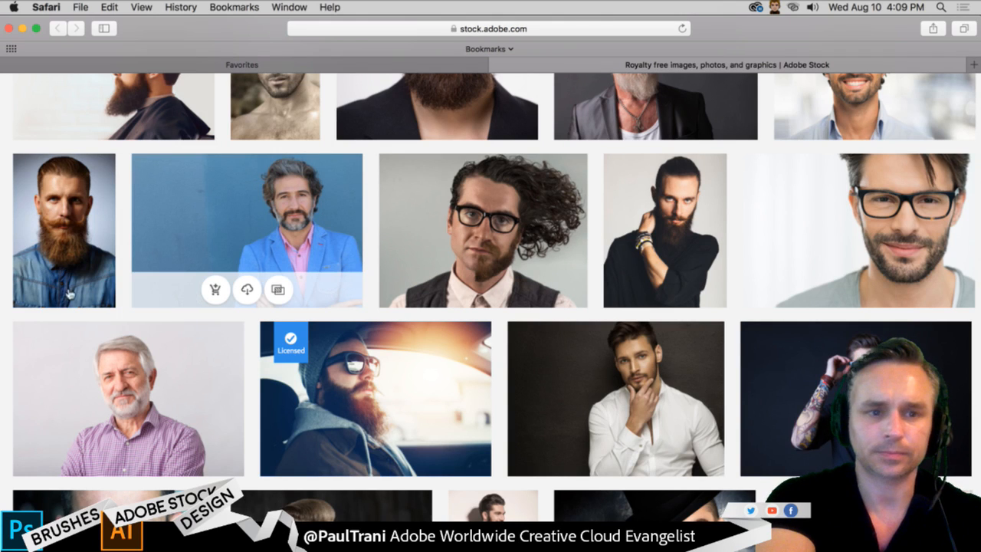
{"action": "mouse_move", "coordinate": [66, 291]}
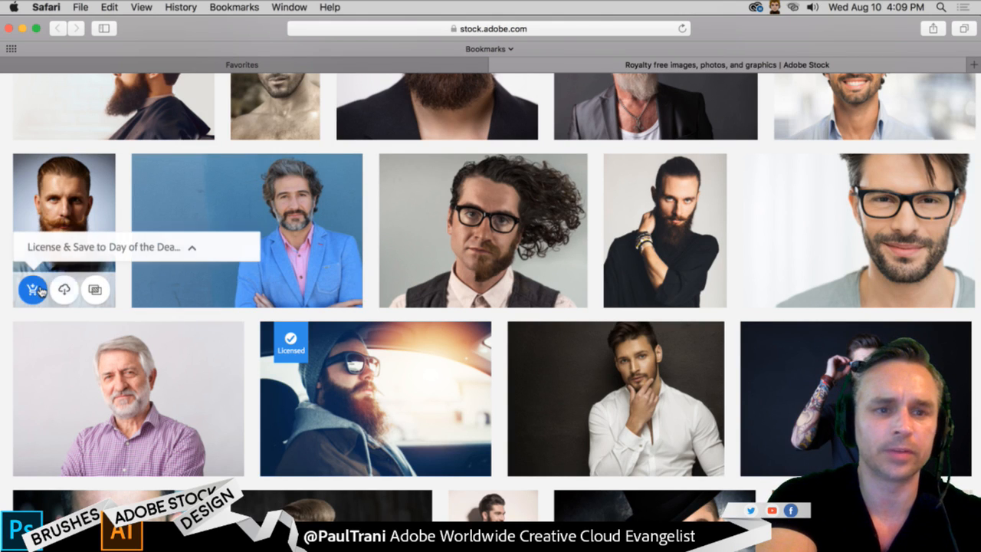
{"action": "left_click", "coordinate": [63, 291]}
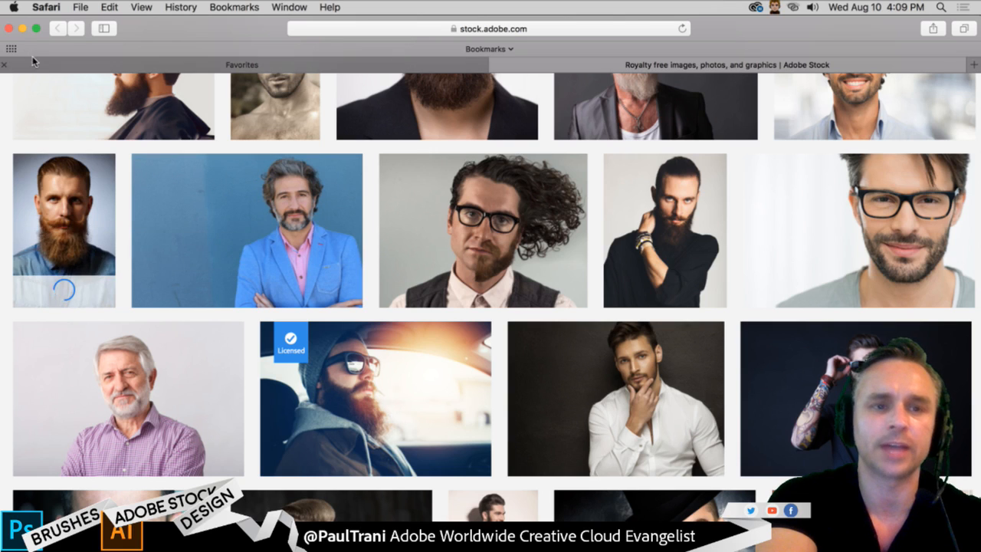
{"action": "left_click", "coordinate": [23, 28]}
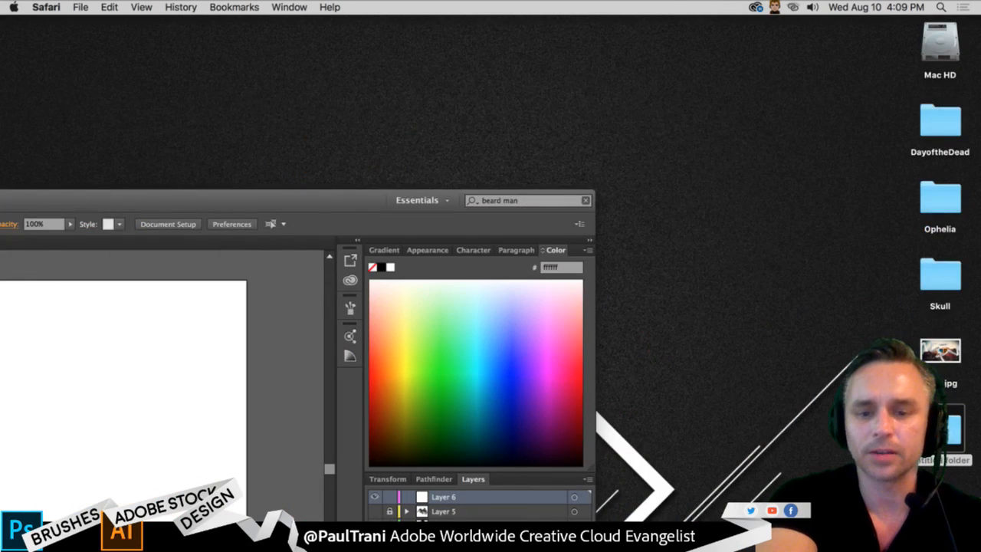
{"action": "left_click", "coordinate": [801, 538]}
{"action": "mouse_move", "coordinate": [679, 250]}
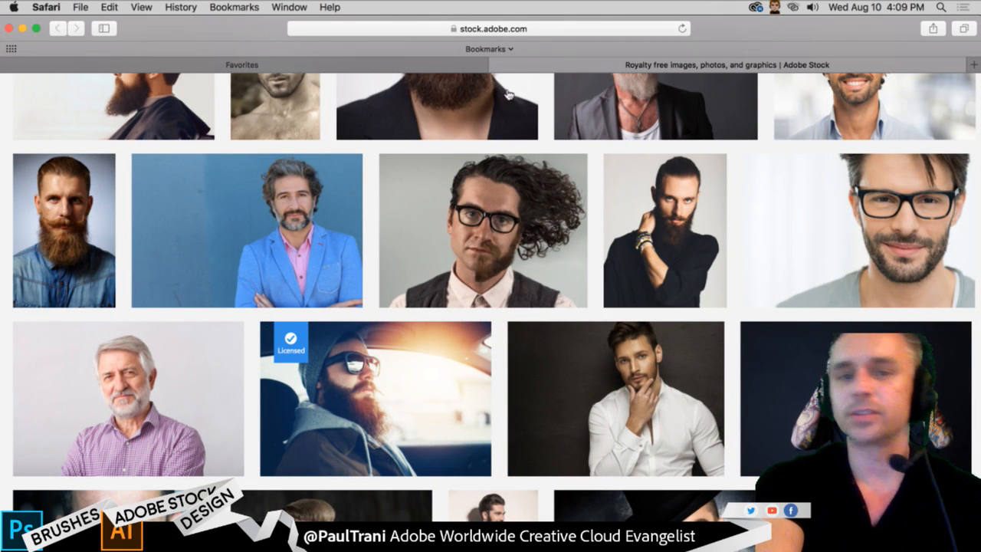
- Limit the Adobe Stock sub-category filter to Vectors only and search for "insects"
{"action": "scroll", "coordinate": [424, 171], "scroll_direction": "up", "scroll_amount": 15}
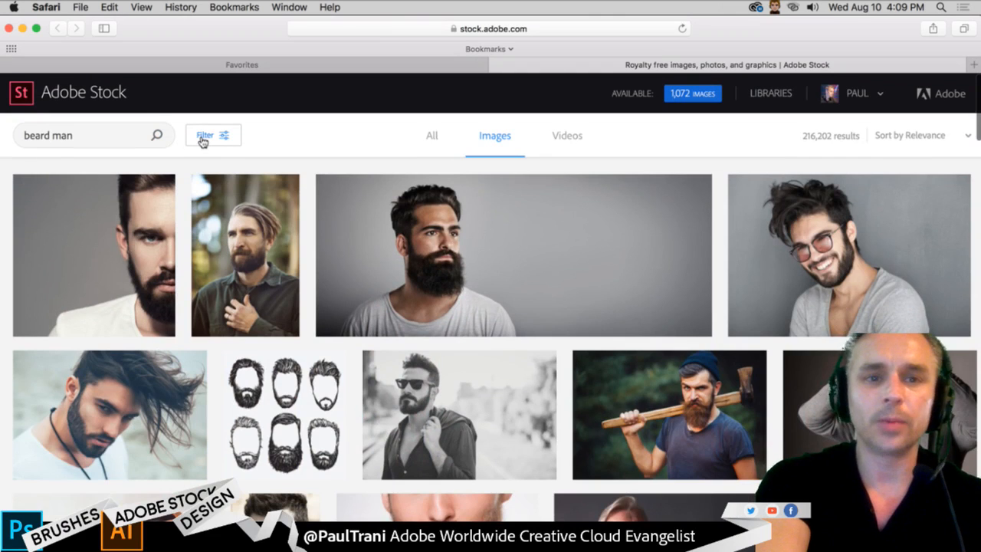
{"action": "left_click", "coordinate": [203, 135]}
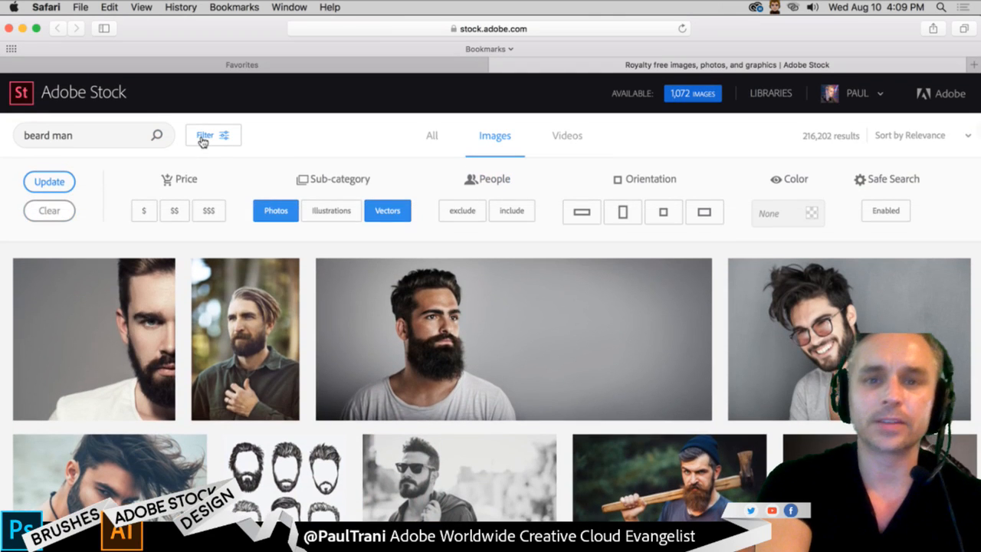
{"action": "left_click", "coordinate": [265, 213]}
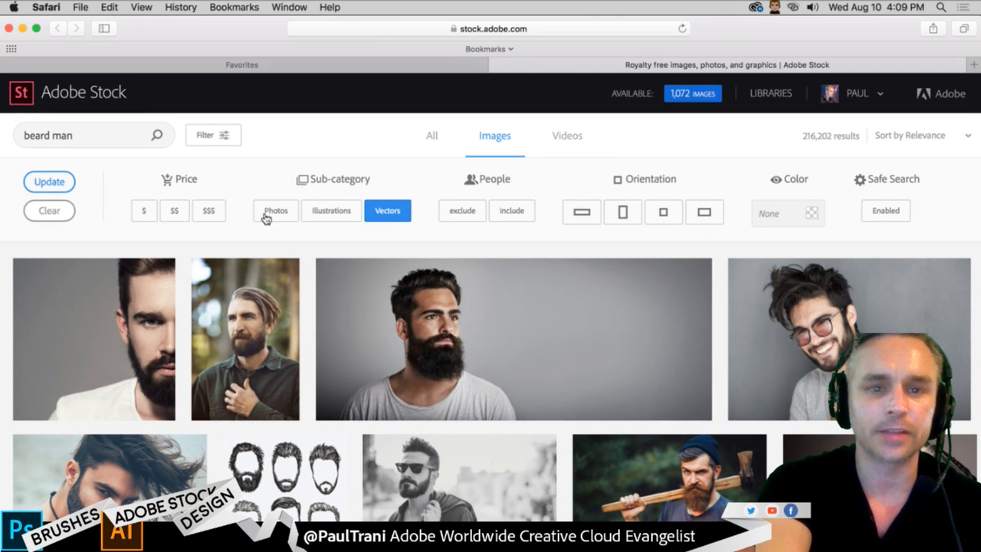
{"action": "left_click", "coordinate": [83, 142]}
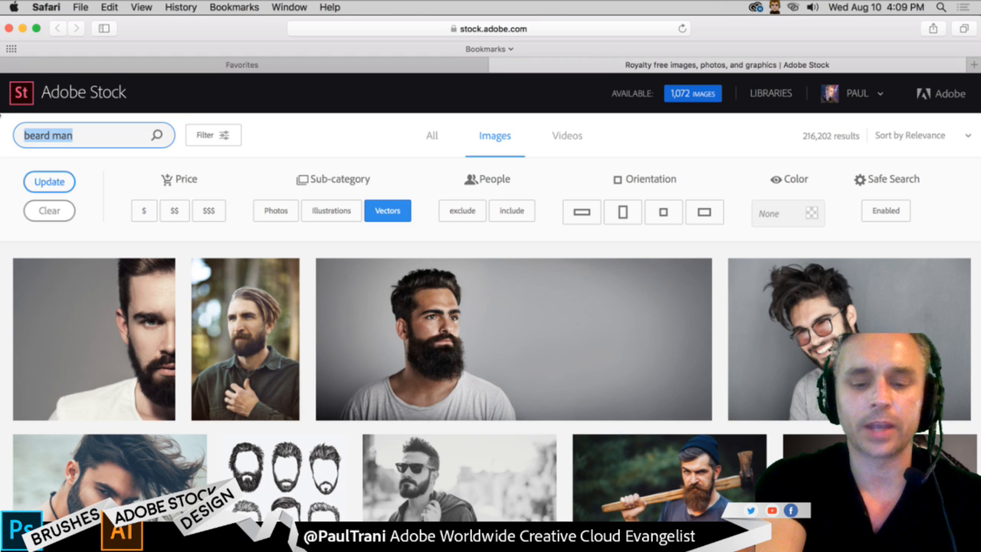
{"action": "type", "text": "inse"}
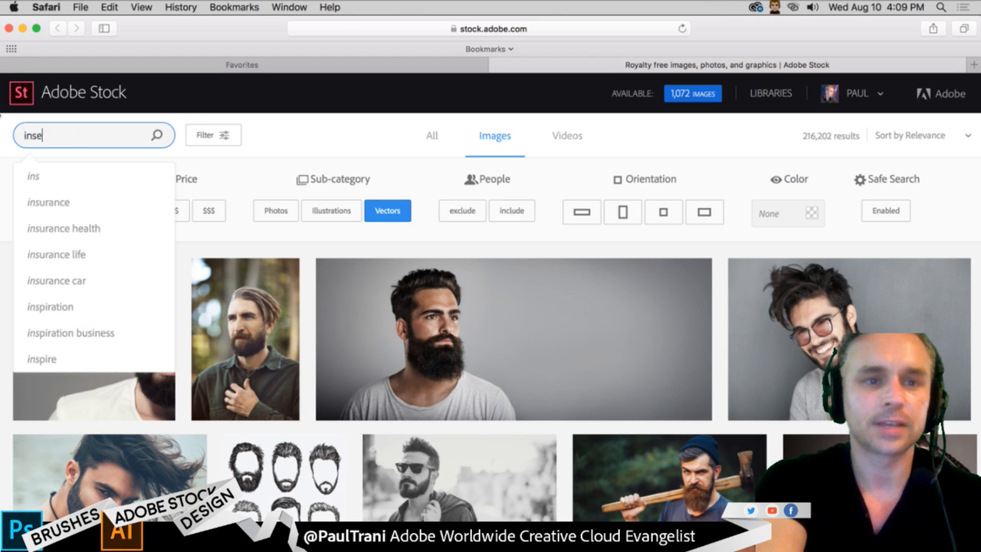
{"action": "type", "text": "cts"}
{"action": "key", "text": "Return"}
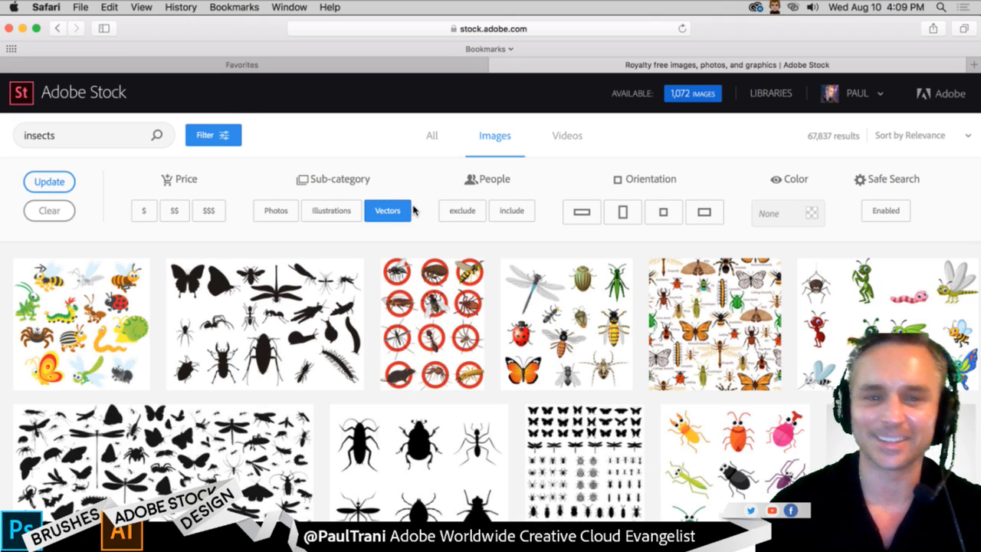
- License the wide sheet of black insect silhouettes and save it to the Day of the Dead library
{"action": "scroll", "coordinate": [413, 210], "scroll_direction": "down", "scroll_amount": 5}
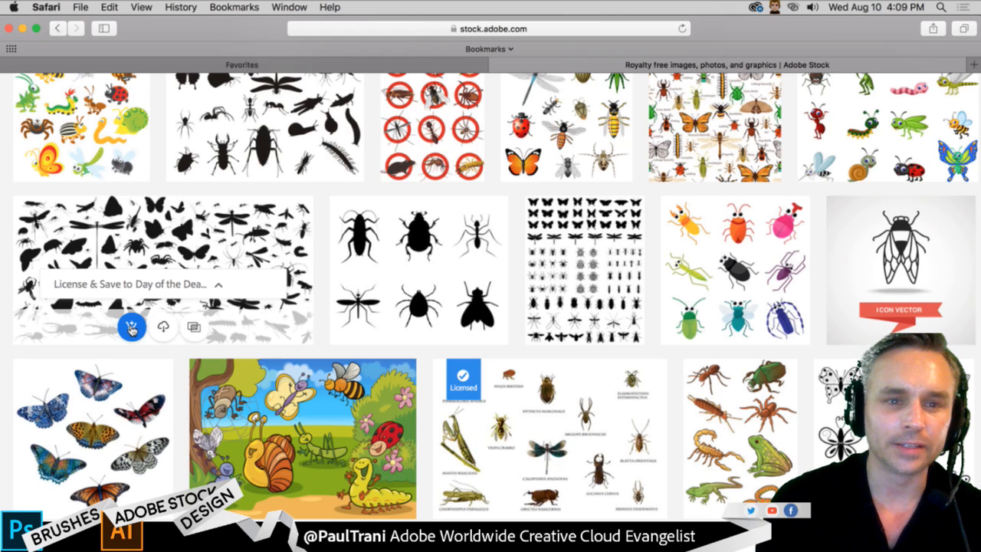
{"action": "left_click", "coordinate": [131, 327]}
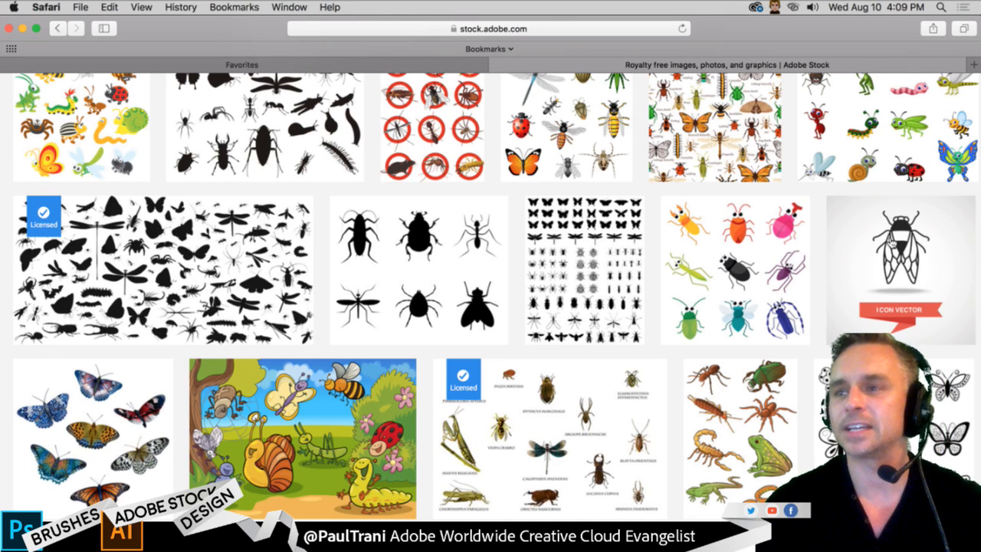
{"action": "left_click", "coordinate": [24, 29]}
- In Illustrator, place the "portrait of handsome bearded man with tattoos" preview from the Day of the Dead library over the artboard, about 1125 by 873 pt
{"action": "left_click_drag", "start_coordinate": [213, 199], "coordinate": [553, 16]}
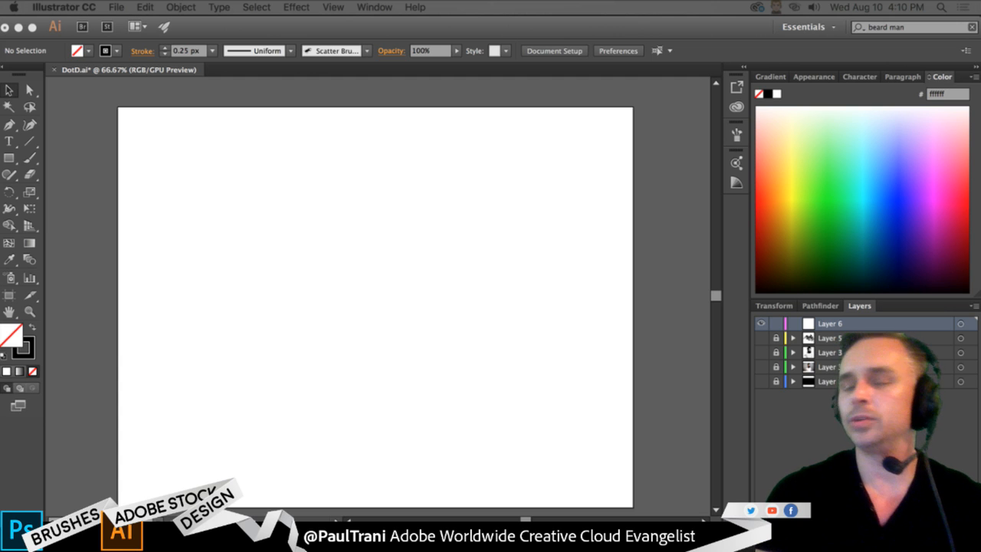
{"action": "left_click", "coordinate": [683, 35]}
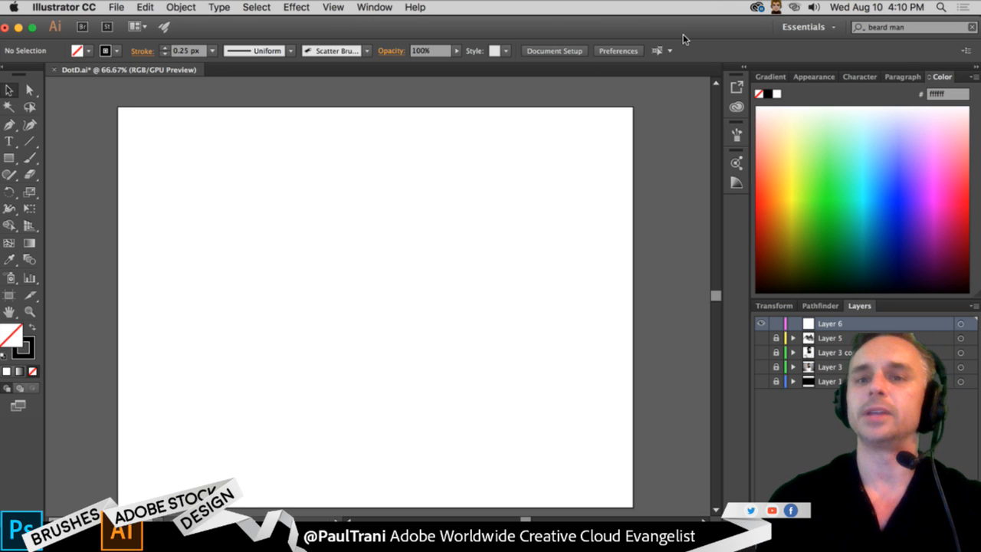
{"action": "left_click", "coordinate": [736, 108]}
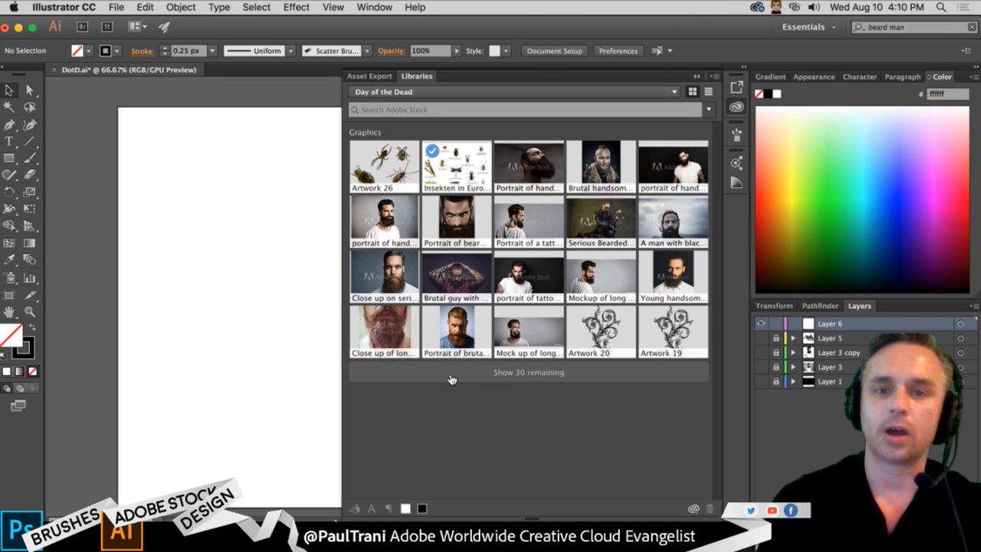
{"action": "left_click", "coordinate": [518, 373]}
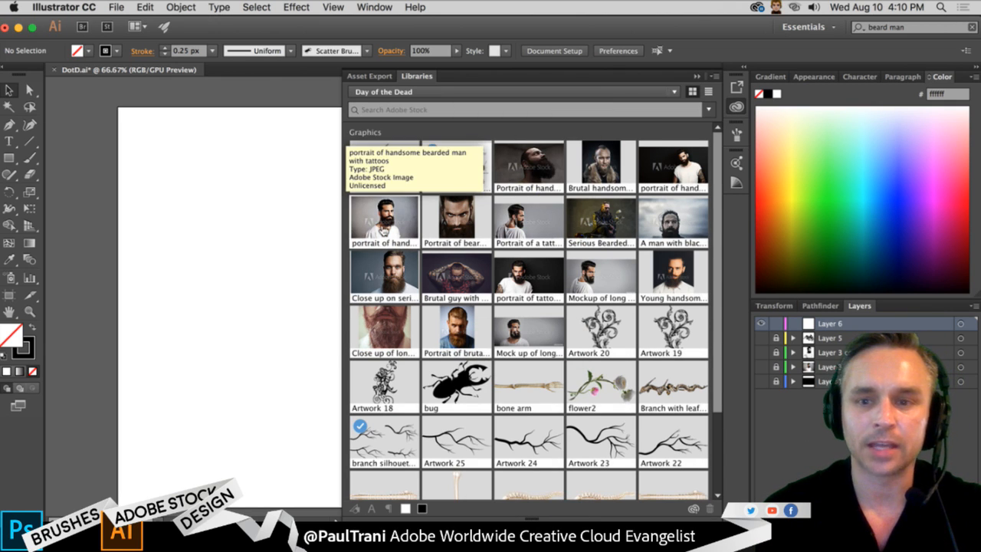
{"action": "left_click_drag", "start_coordinate": [384, 226], "coordinate": [224, 242]}
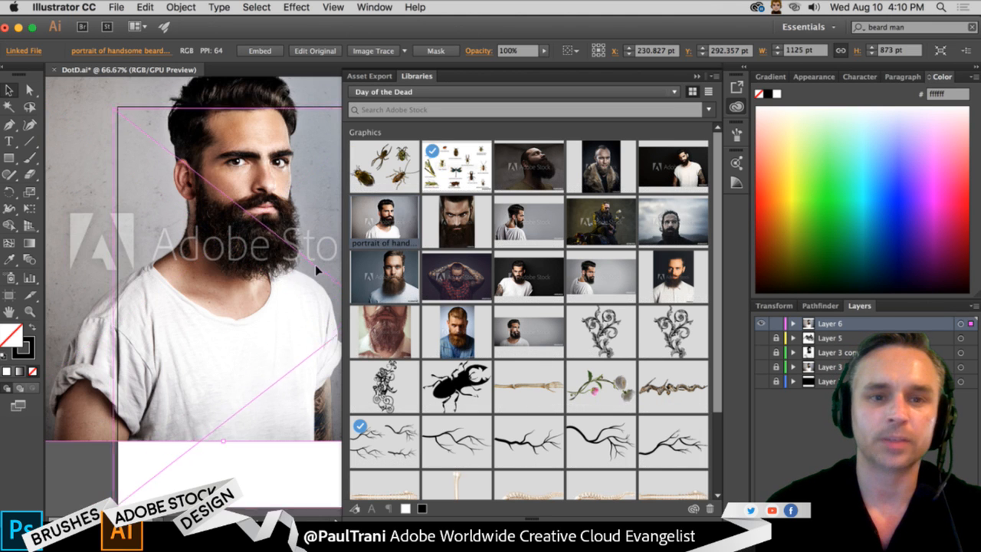
{"action": "left_click", "coordinate": [696, 76]}
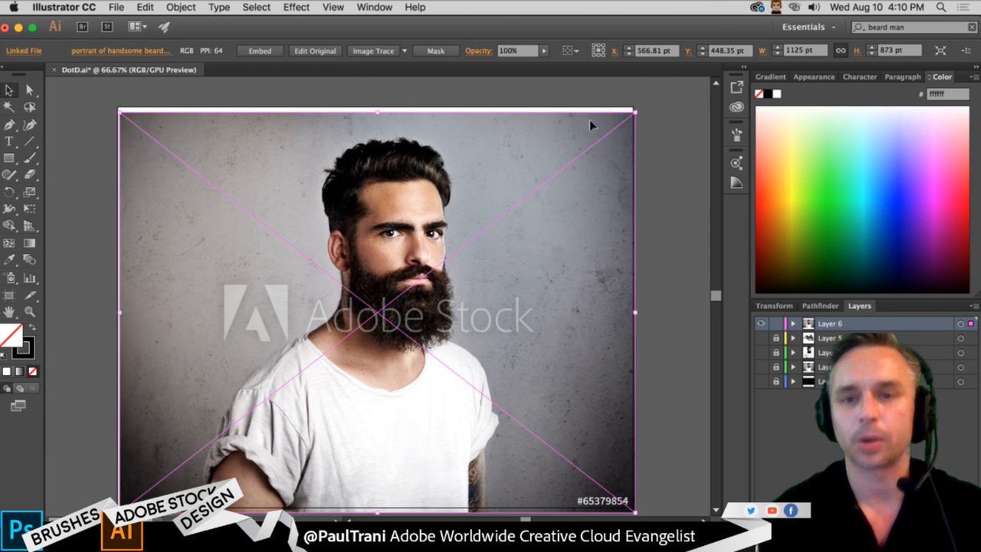
- License the "portrait of handsome bearded man with tattoos" image from the Day of the Dead library
{"action": "left_click", "coordinate": [736, 107]}
{"action": "right_click", "coordinate": [389, 218]}
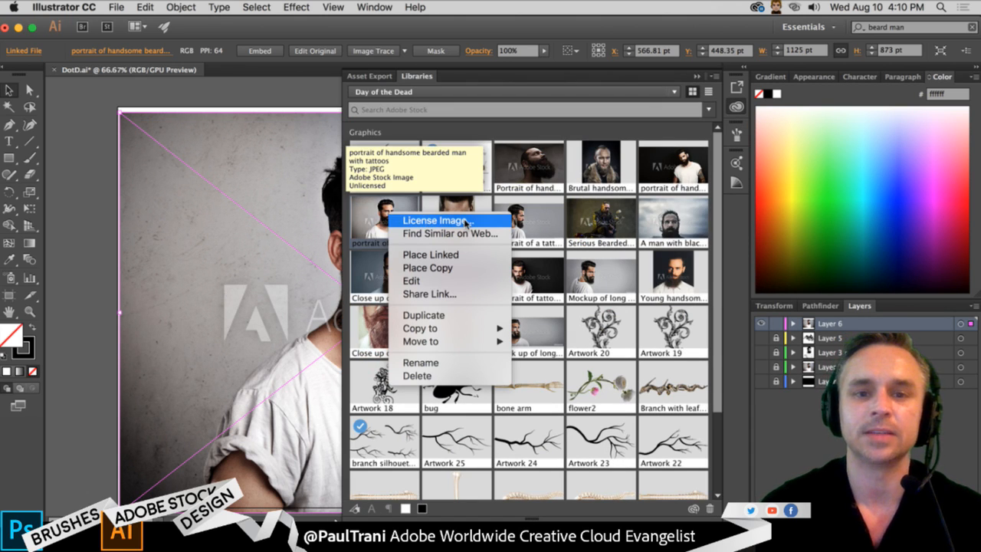
{"action": "left_click", "coordinate": [434, 221]}
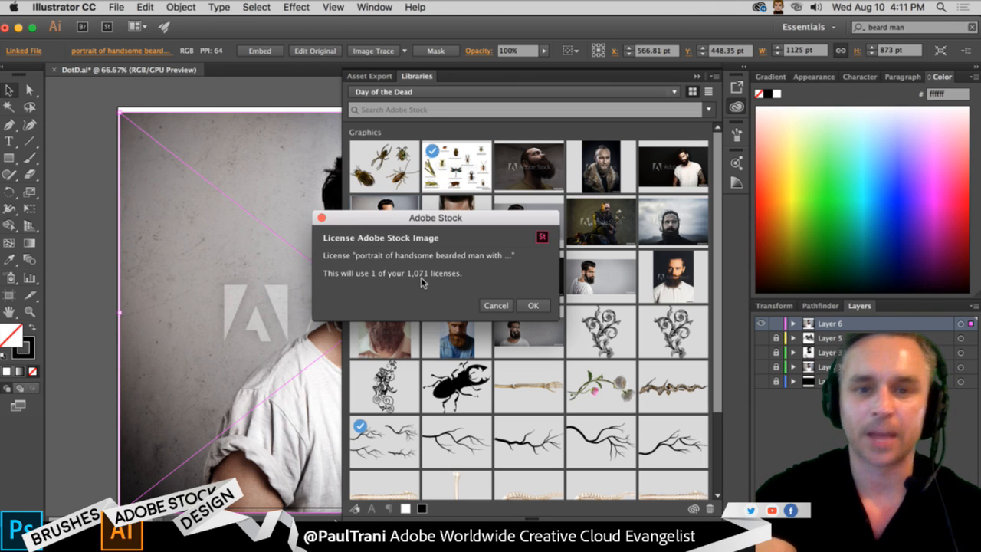
{"action": "left_click", "coordinate": [531, 305]}
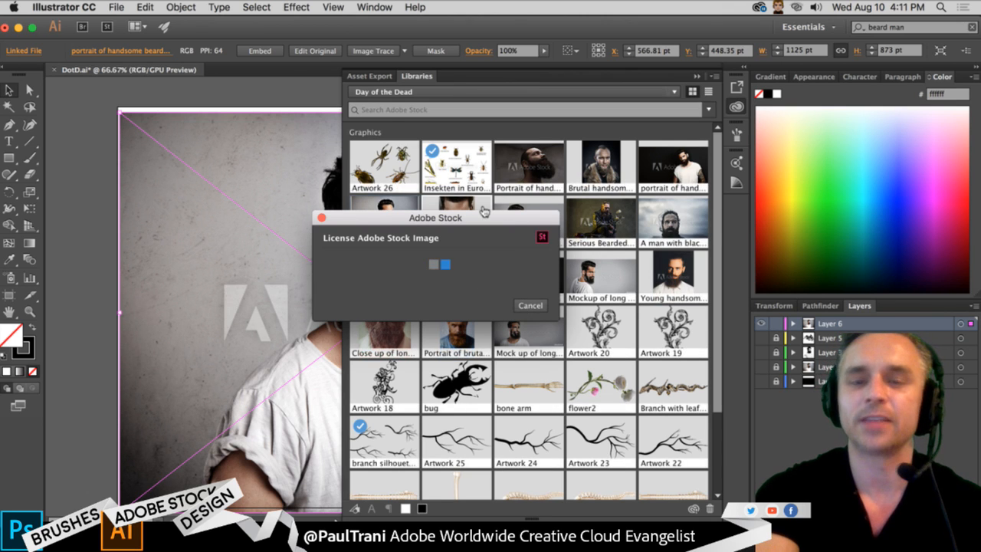
{"action": "left_click", "coordinate": [698, 74]}
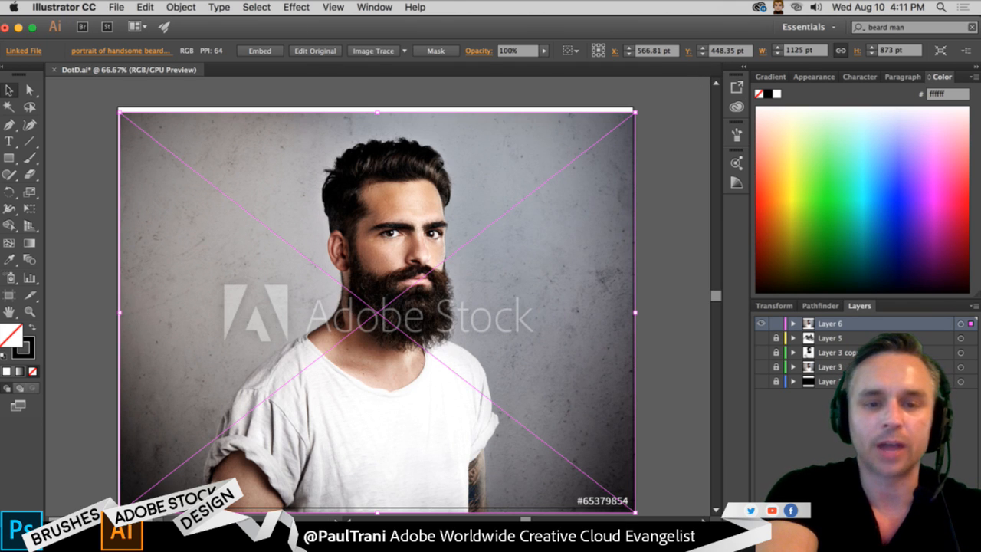
- Switch to Photoshop and hide the artwork layers in DAYOFTHEDEAD.psd to leave an empty canvas
{"action": "key", "text": "super+Tab"}
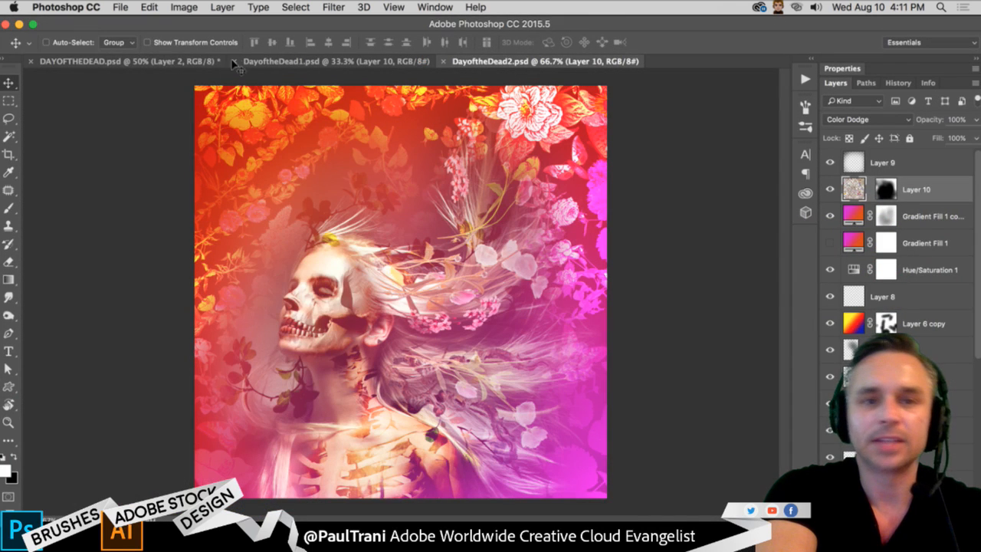
{"action": "left_click", "coordinate": [136, 62]}
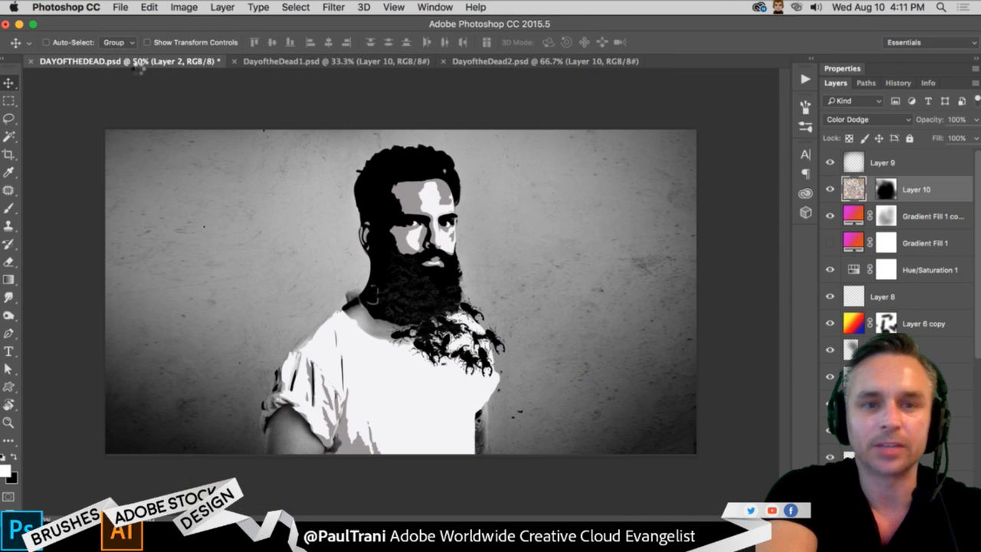
{"action": "left_click_drag", "start_coordinate": [831, 191], "coordinate": [829, 307]}
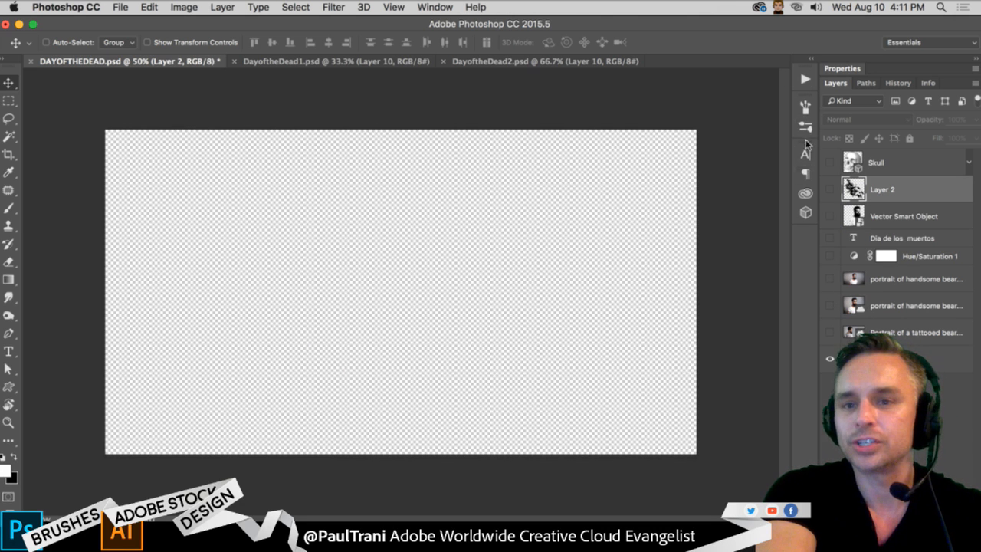
- Place the licensed "portrait of handsome bearded man with tattoos" from the Day of the Dead library onto the canvas, at about 52% scale
{"action": "left_click", "coordinate": [804, 193]}
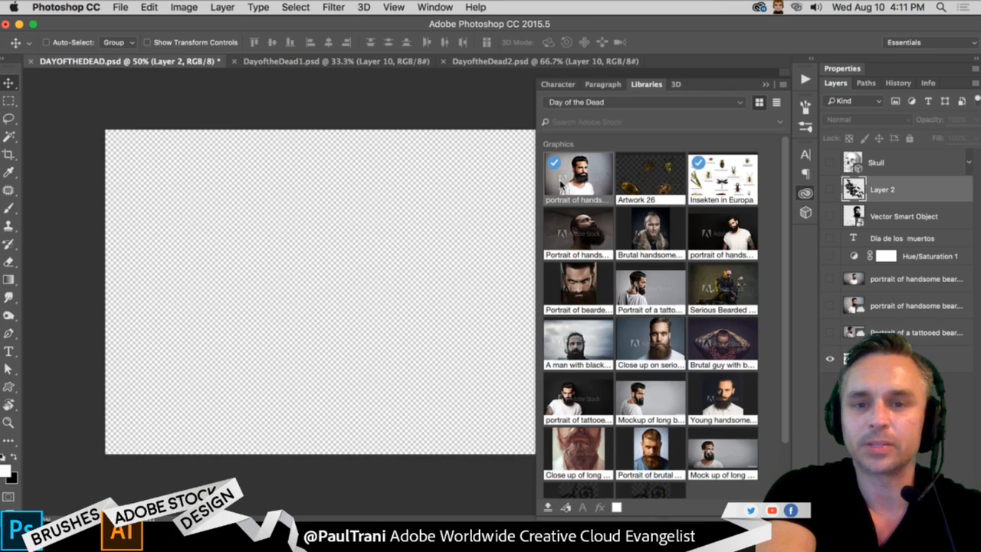
{"action": "left_click_drag", "start_coordinate": [564, 187], "coordinate": [314, 253]}
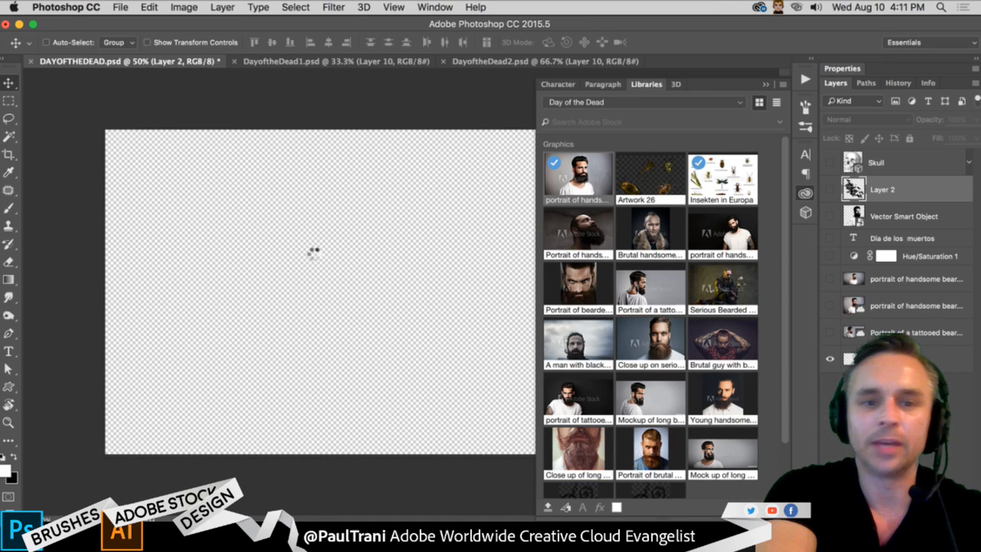
{"action": "left_click_drag", "start_coordinate": [212, 222], "coordinate": [281, 264]}
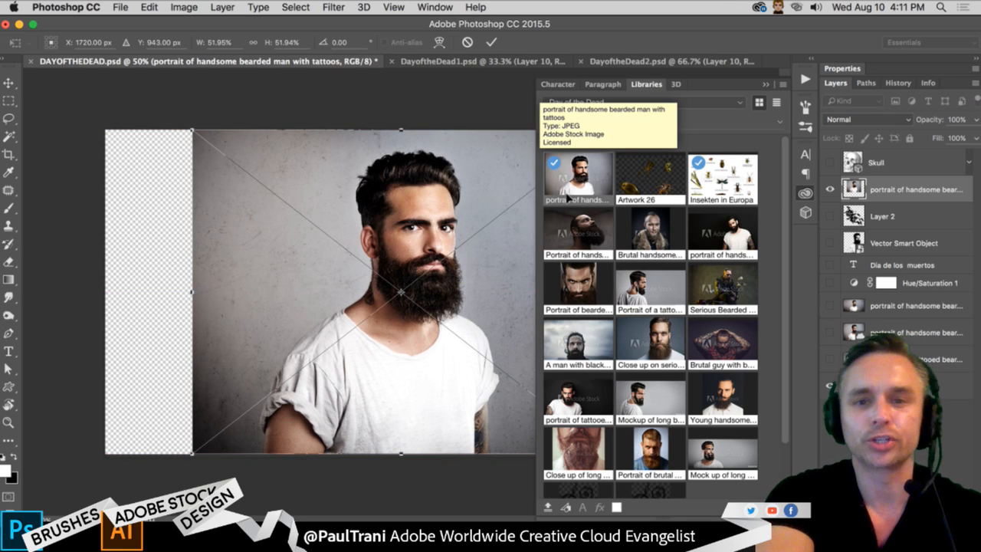
{"action": "key", "text": "Return"}
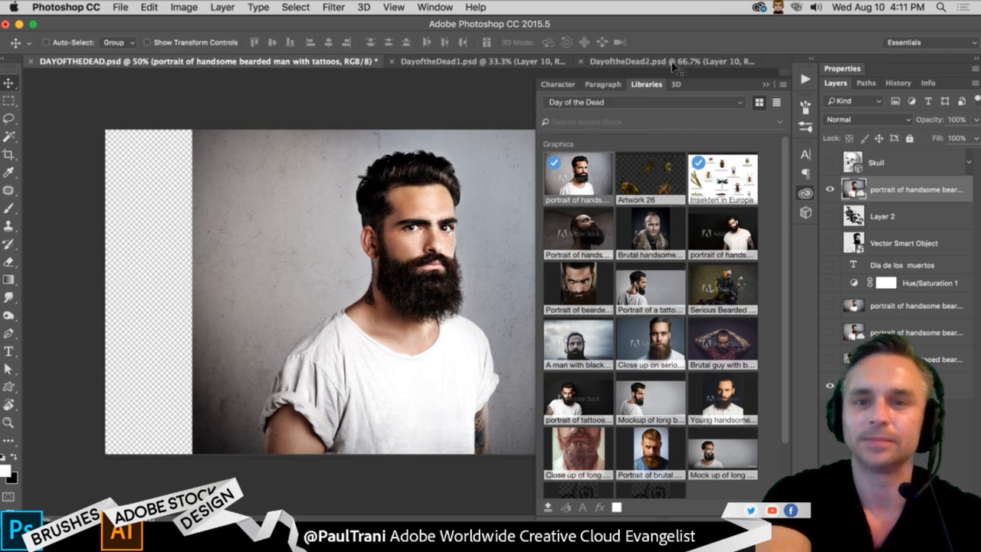
{"action": "left_click", "coordinate": [765, 83]}
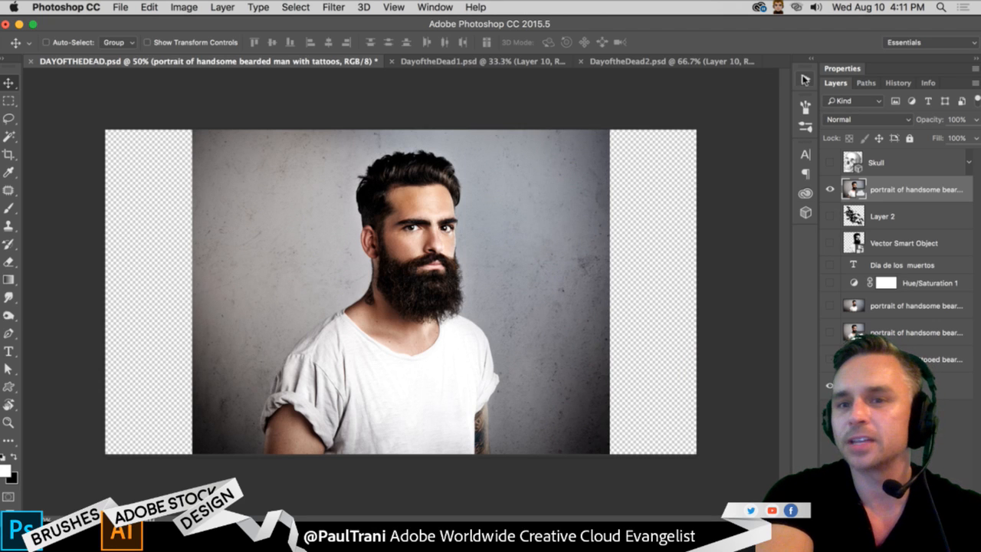
{"action": "left_click", "coordinate": [805, 193]}
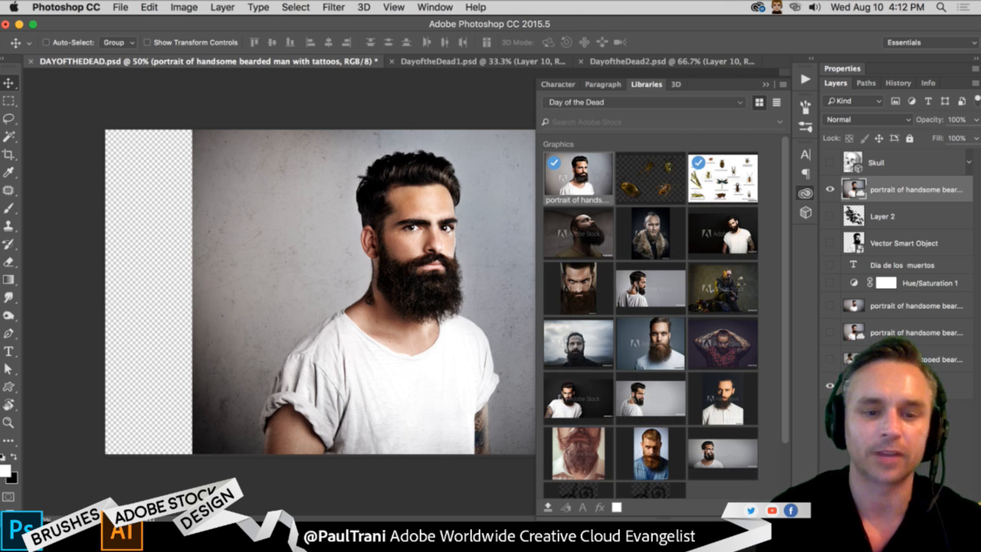
{"action": "left_click", "coordinate": [765, 84]}
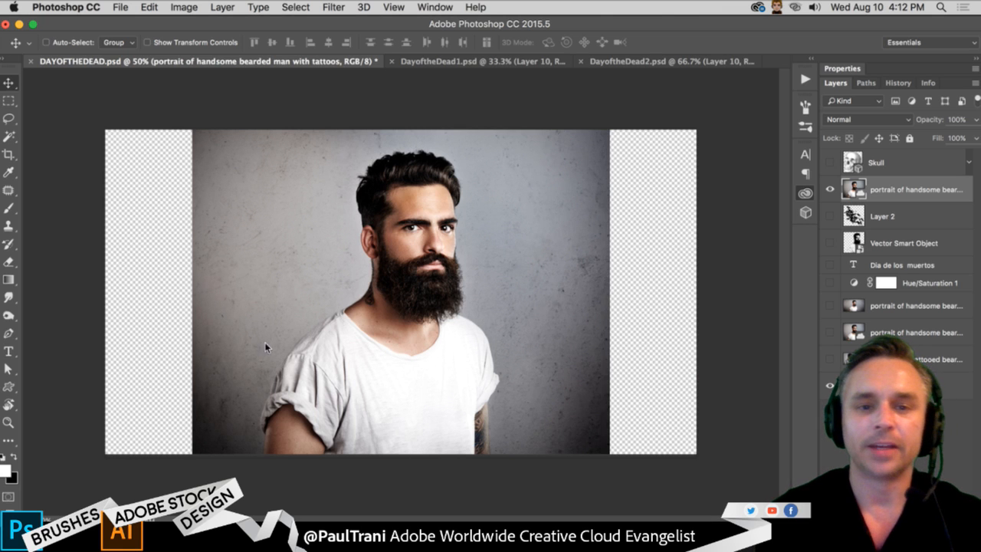
- Switch to Illustrator and trace the placed bearded-man portrait using the 3 Colors preset
{"action": "key", "text": "super+Tab"}
{"action": "key", "text": "super+shift+a"}
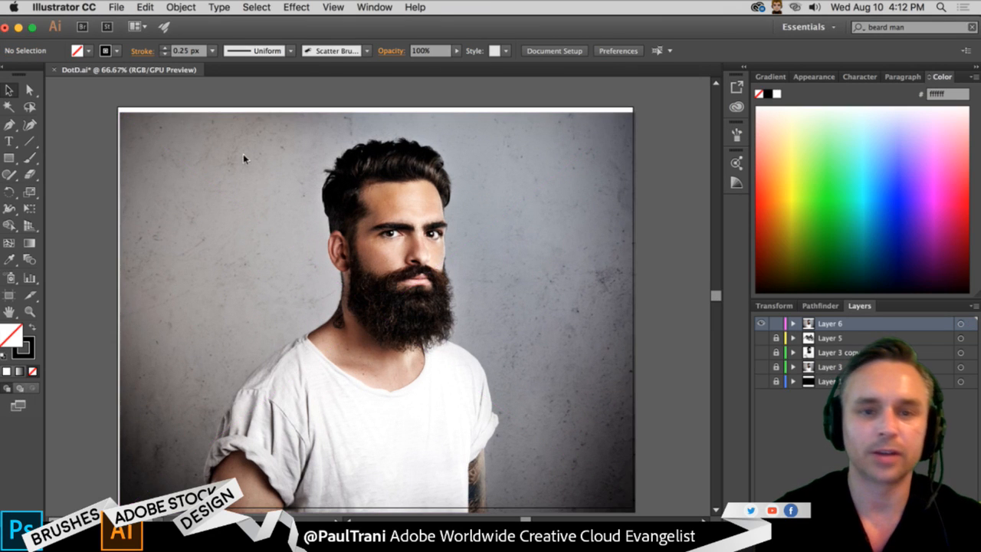
{"action": "left_click", "coordinate": [270, 220]}
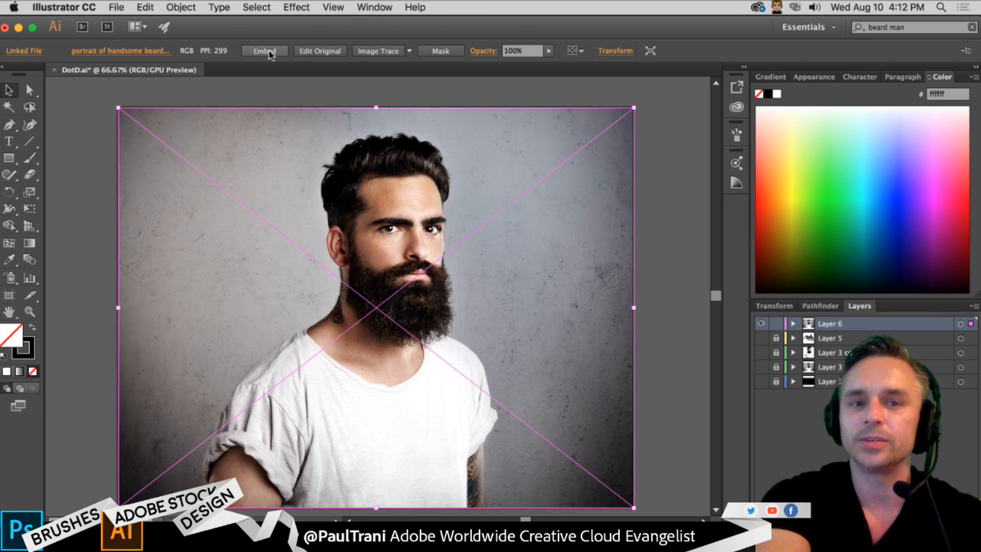
{"action": "left_click", "coordinate": [410, 52]}
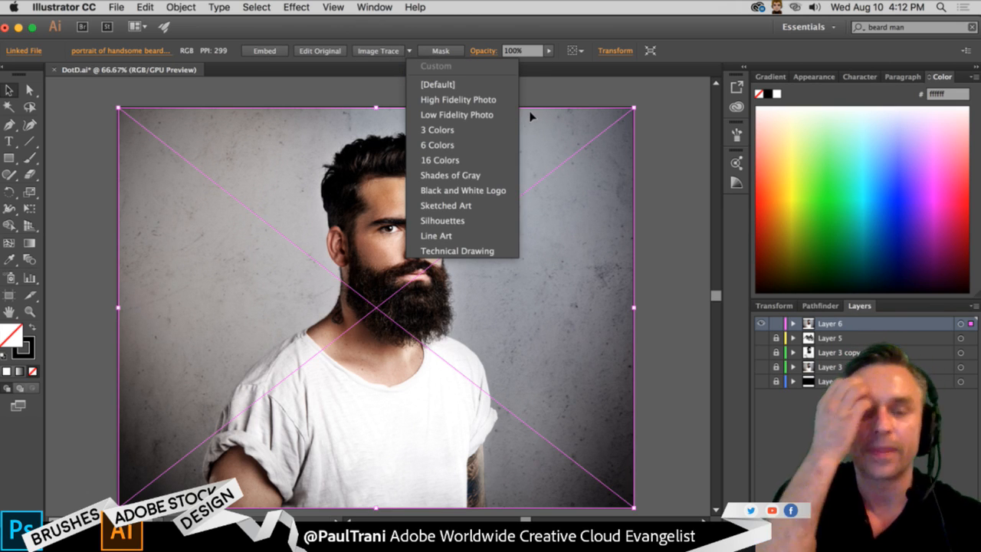
{"action": "left_click", "coordinate": [489, 131]}
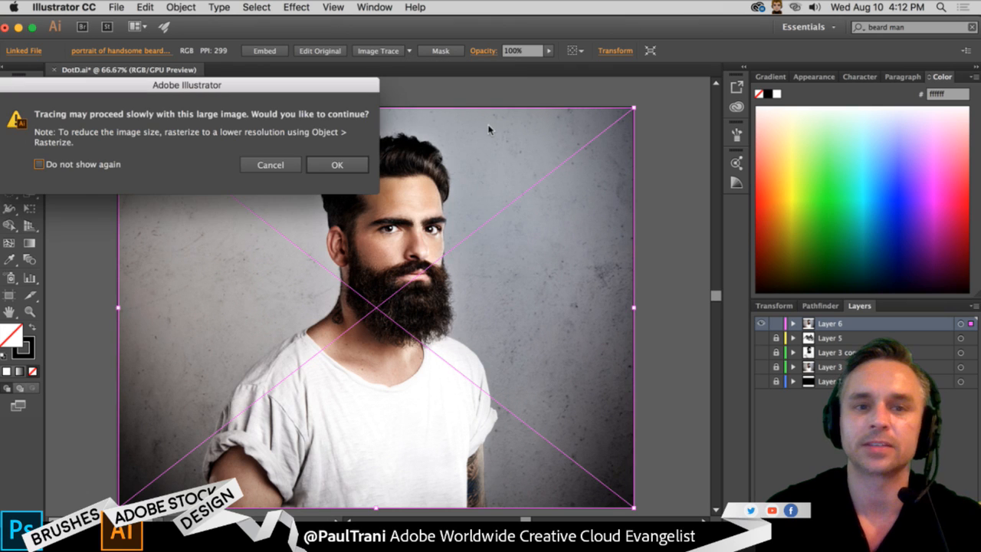
{"action": "left_click", "coordinate": [338, 166]}
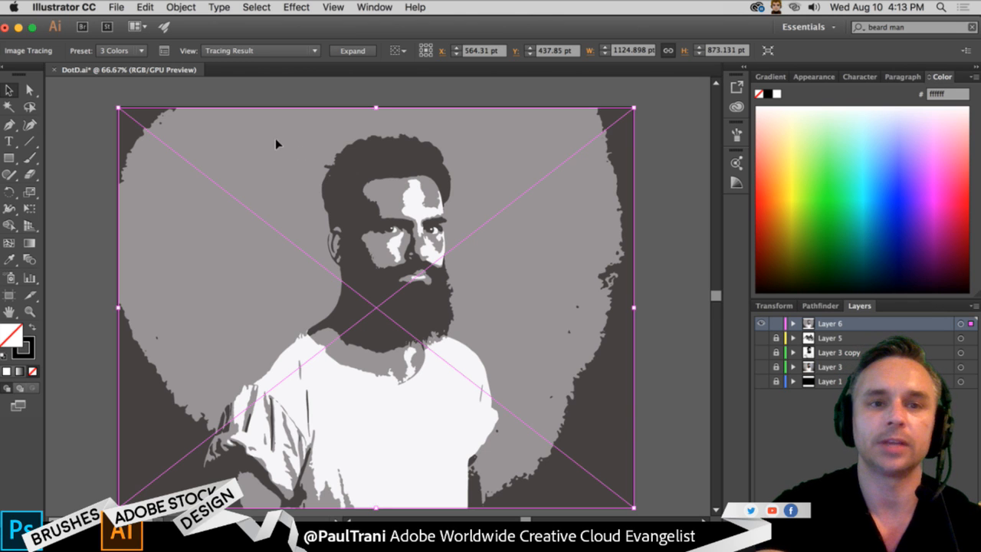
- Expand the traced portrait into editable vector paths
{"action": "left_click", "coordinate": [344, 52]}
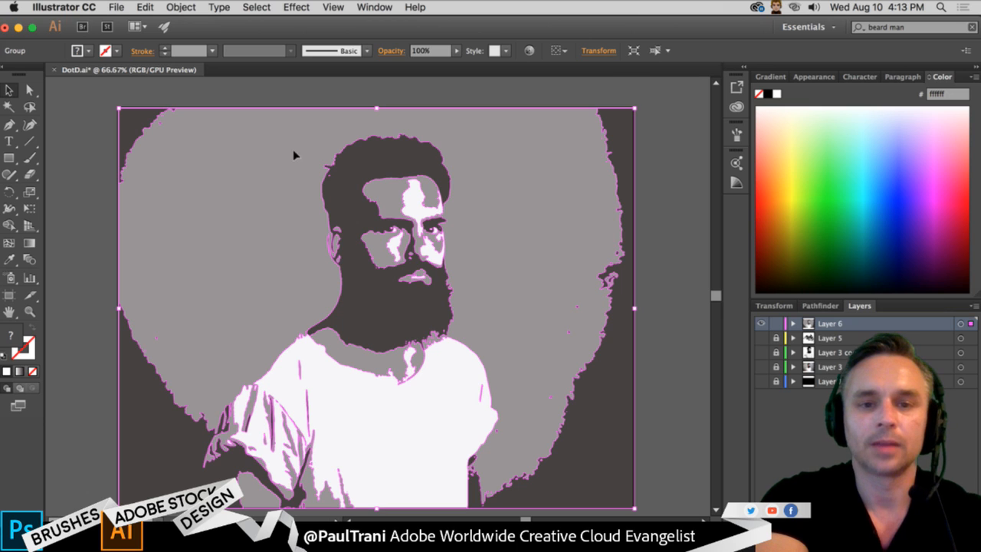
{"action": "left_click", "coordinate": [296, 83]}
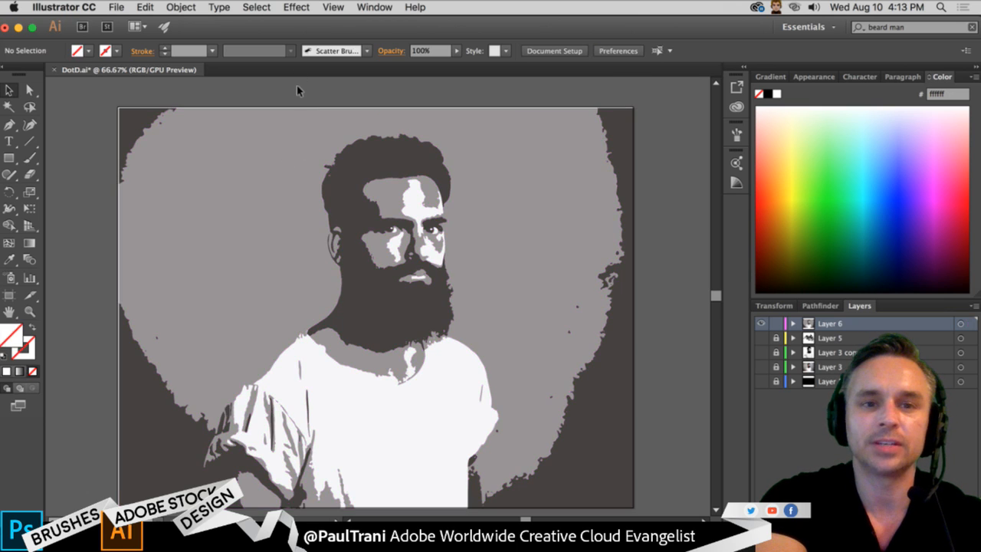
{"action": "left_click", "coordinate": [292, 163]}
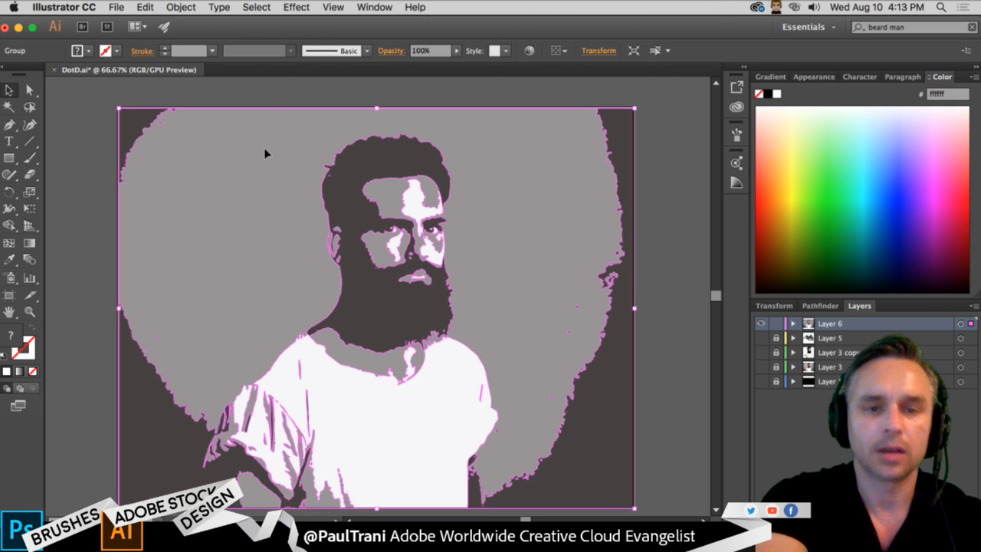
{"action": "left_click", "coordinate": [284, 82]}
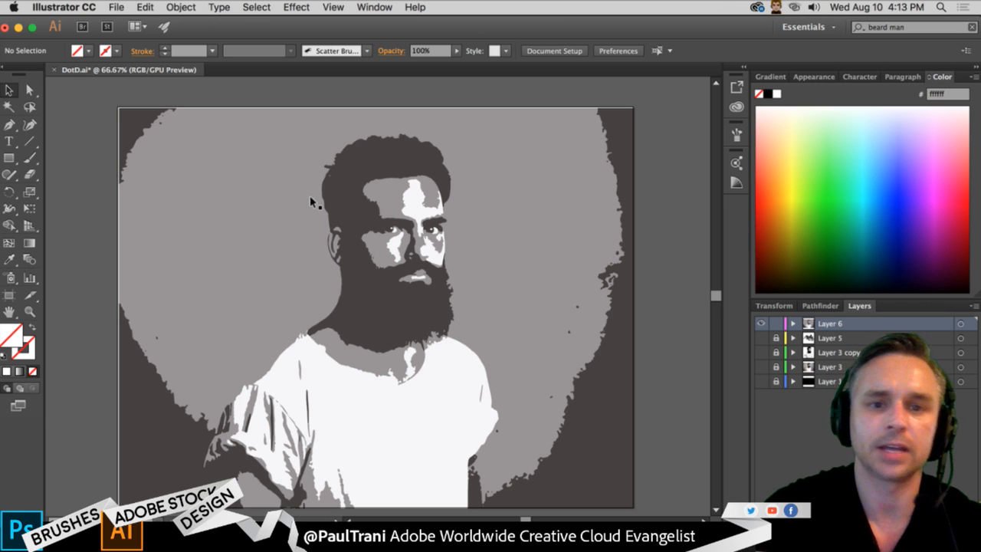
- Lock the portrait's layer and place the Artwork 26 insects from the library on a new layer, about 434 by 287 pt
{"action": "left_click", "coordinate": [776, 323]}
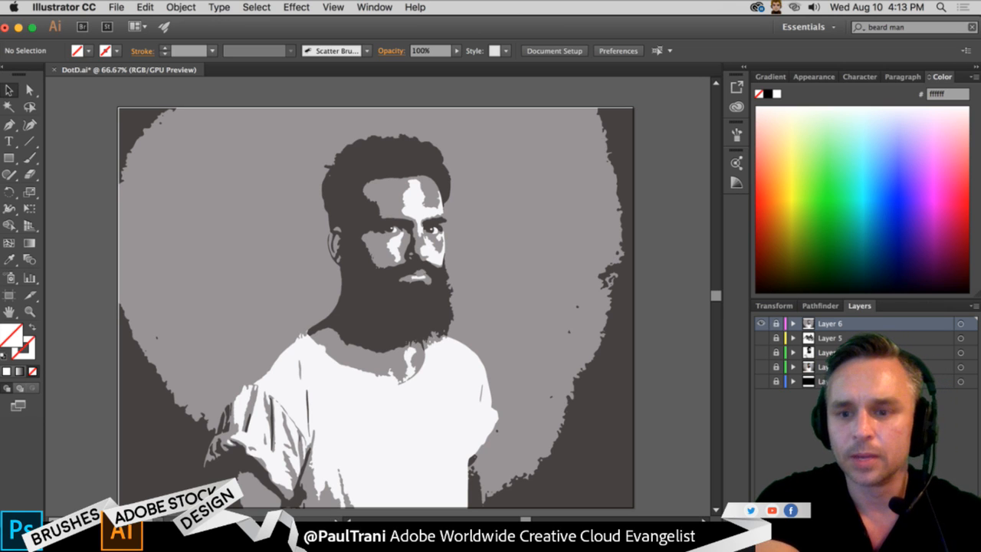
{"action": "key", "text": "super+l"}
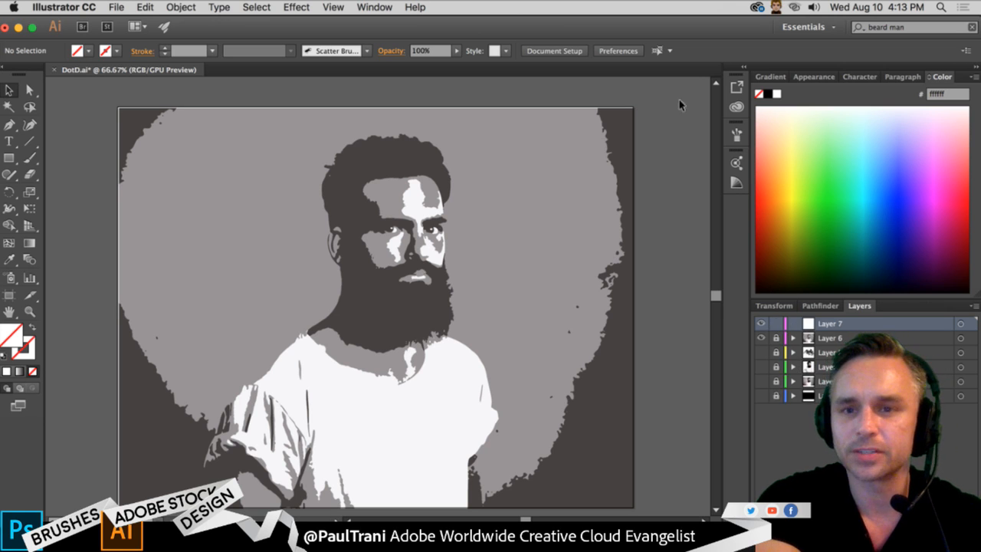
{"action": "left_click", "coordinate": [735, 107]}
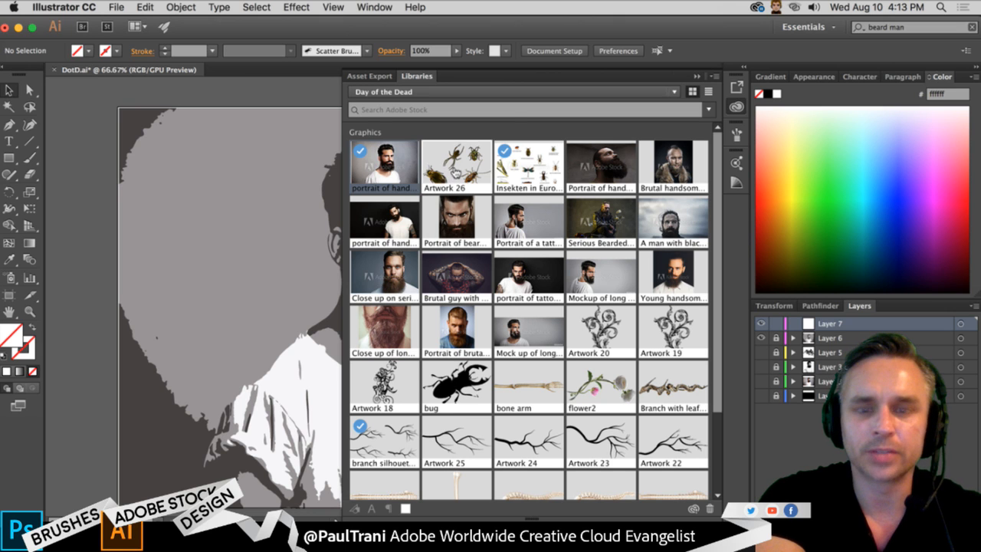
{"action": "left_click_drag", "start_coordinate": [452, 173], "coordinate": [250, 190]}
{"action": "left_click", "coordinate": [698, 76]}
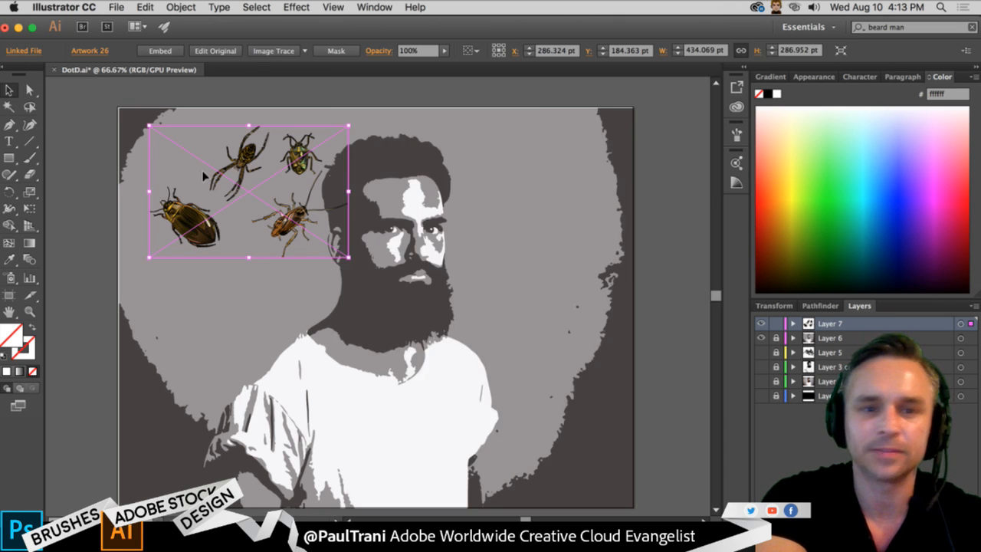
- Embed the insect artwork, scale it down to about a third, and position it on the grey background beside the man's head
{"action": "key", "text": "super+equal"}
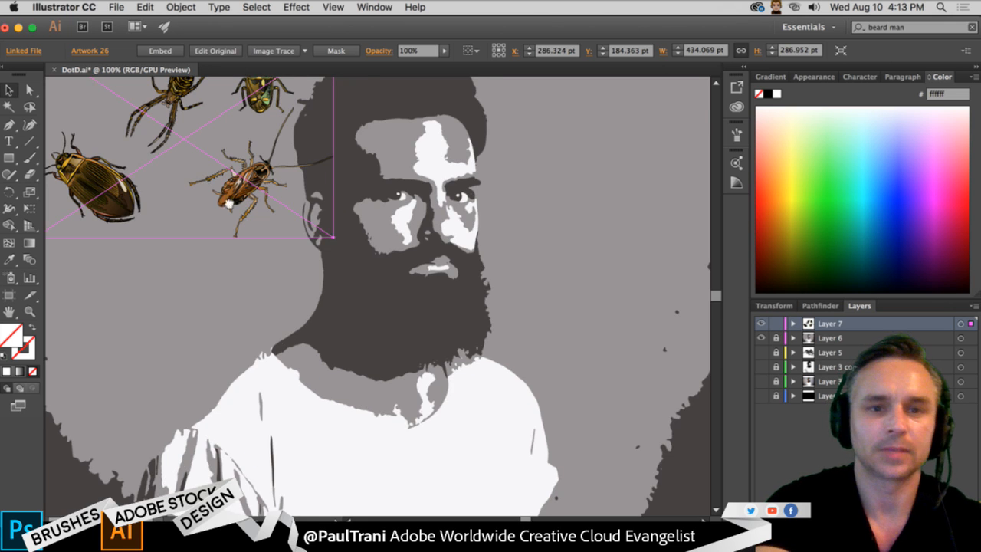
{"action": "left_click_drag", "start_coordinate": [206, 178], "coordinate": [344, 274]}
{"action": "left_click_drag", "start_coordinate": [480, 145], "coordinate": [315, 256]}
{"action": "left_click_drag", "start_coordinate": [304, 314], "coordinate": [338, 265]}
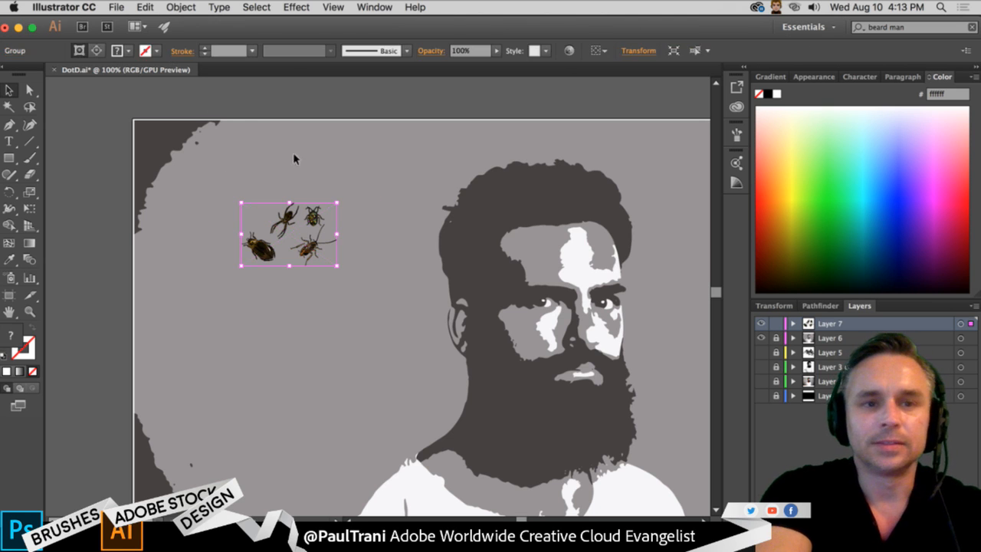
{"action": "left_click_drag", "start_coordinate": [287, 204], "coordinate": [183, 142]}
{"action": "left_click_drag", "start_coordinate": [418, 361], "coordinate": [398, 318]}
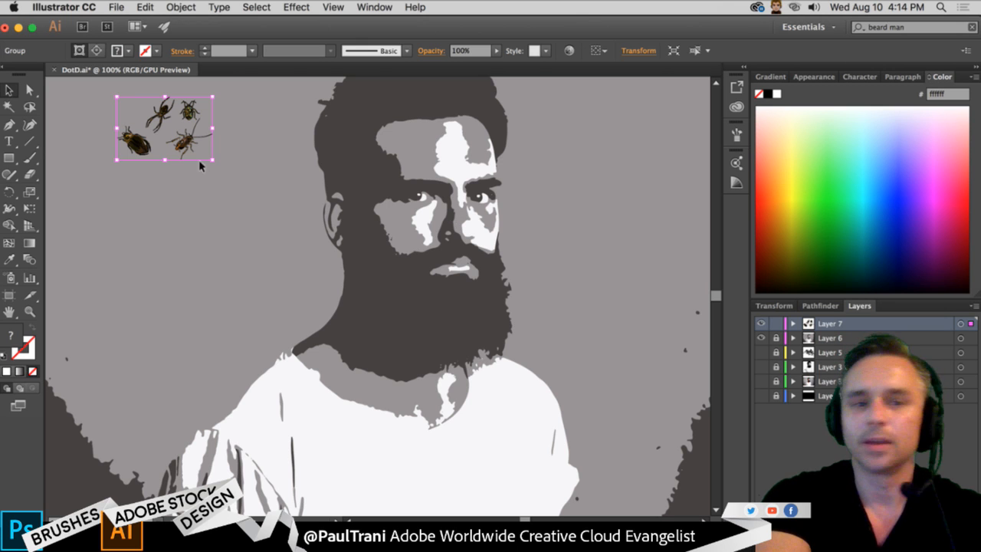
{"action": "left_click_drag", "start_coordinate": [117, 191], "coordinate": [108, 191]}
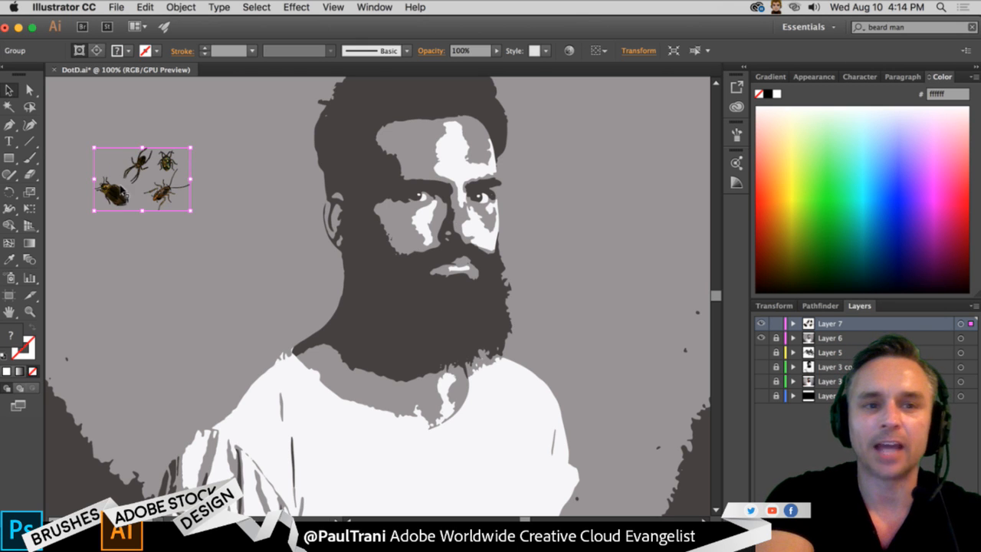
- Try to create a new Scatter Brush from the group of four insects
{"action": "left_click", "coordinate": [736, 134]}
{"action": "left_click_drag", "start_coordinate": [114, 186], "coordinate": [654, 296]}
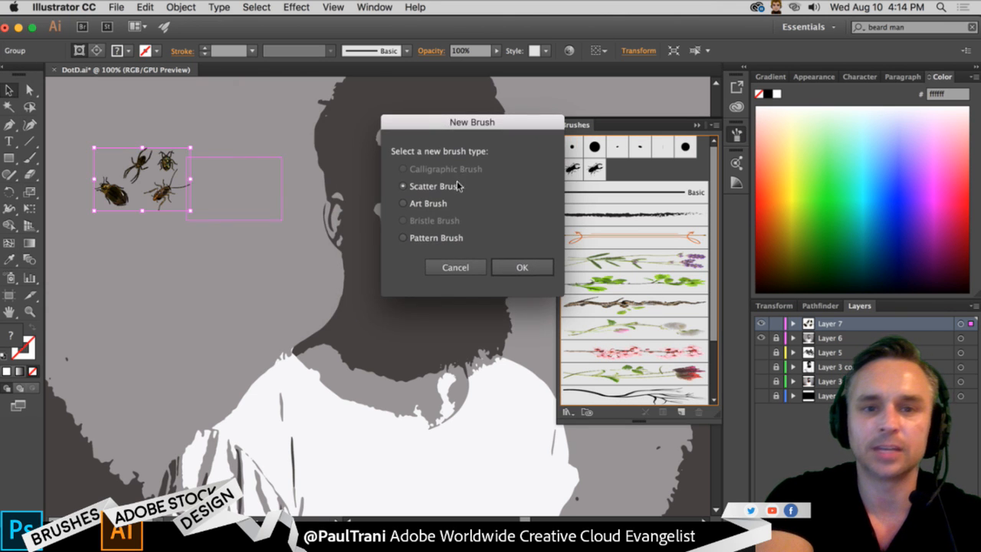
{"action": "left_click", "coordinate": [518, 268]}
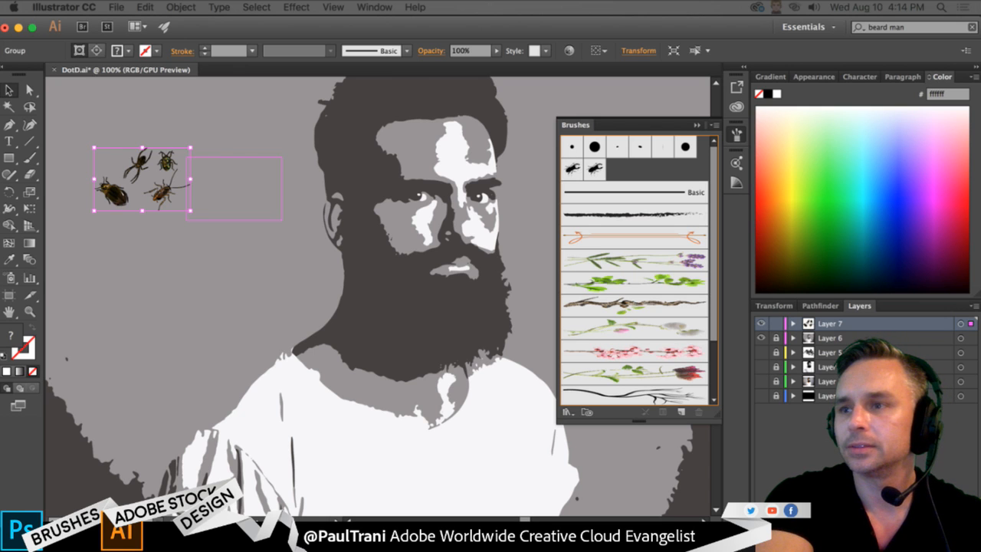
- Apply the second black beetle scatter brush and remove the coloured insect group from the new layer
{"action": "left_click", "coordinate": [595, 168]}
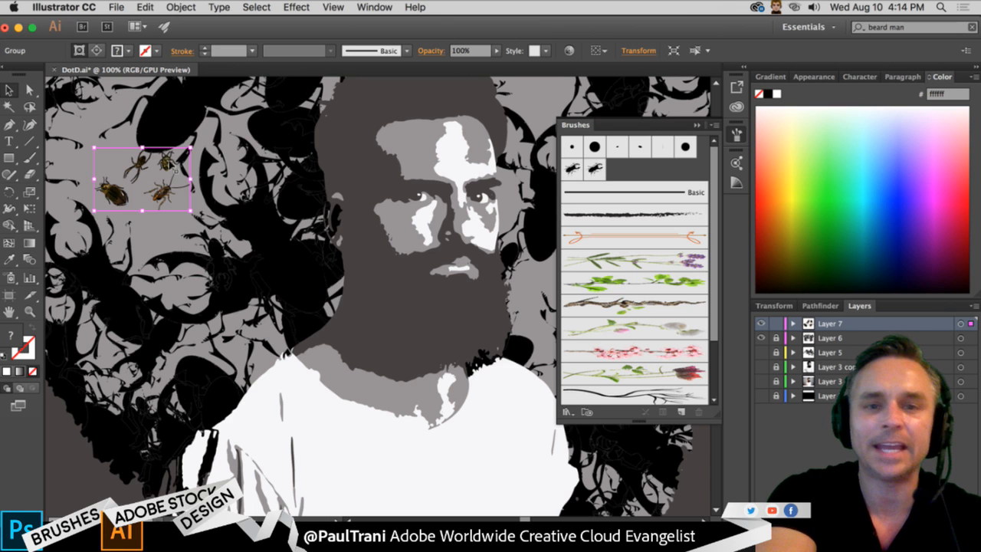
{"action": "left_click", "coordinate": [157, 167]}
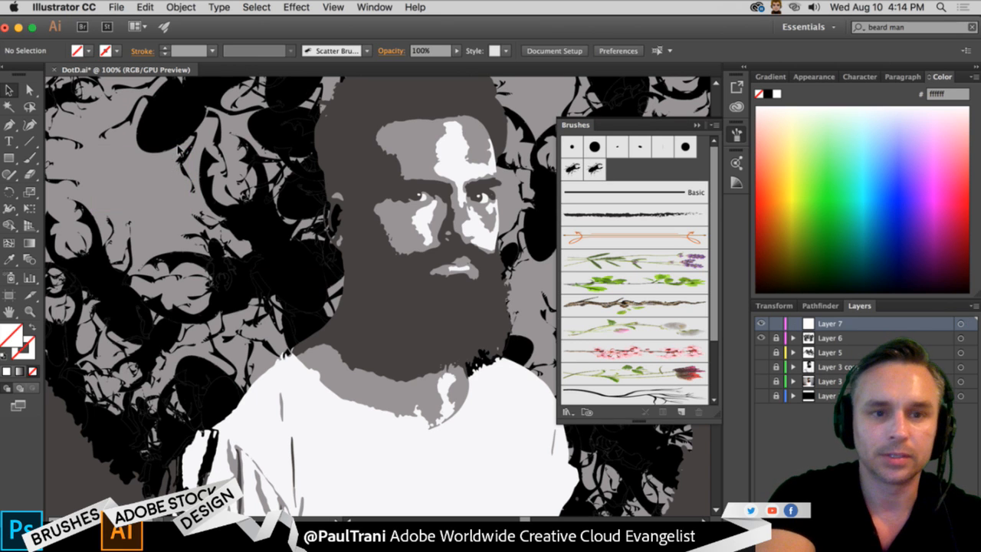
- Undo the removal of the coloured insect group and check Layer 6 by hiding and showing it
{"action": "left_click", "coordinate": [761, 336]}
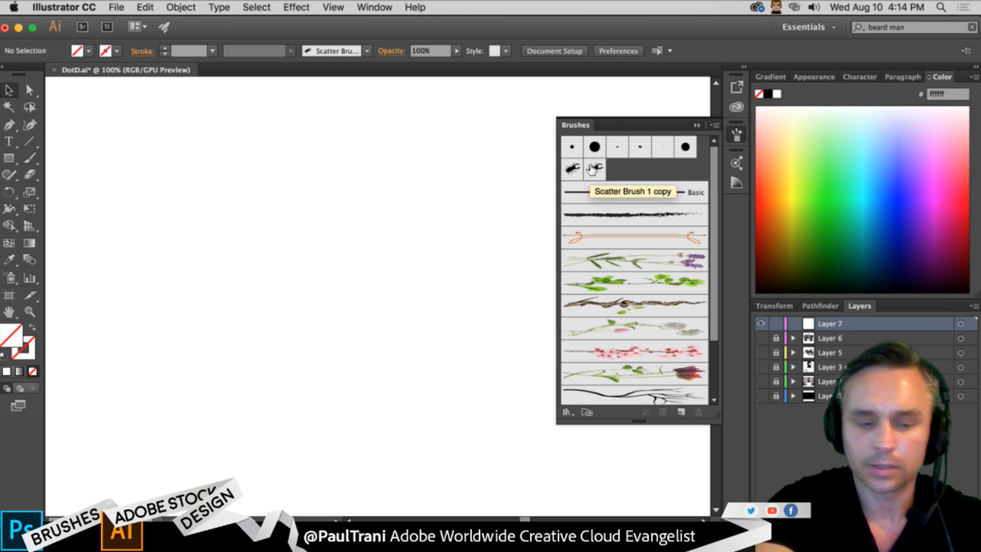
{"action": "key", "text": "super+z"}
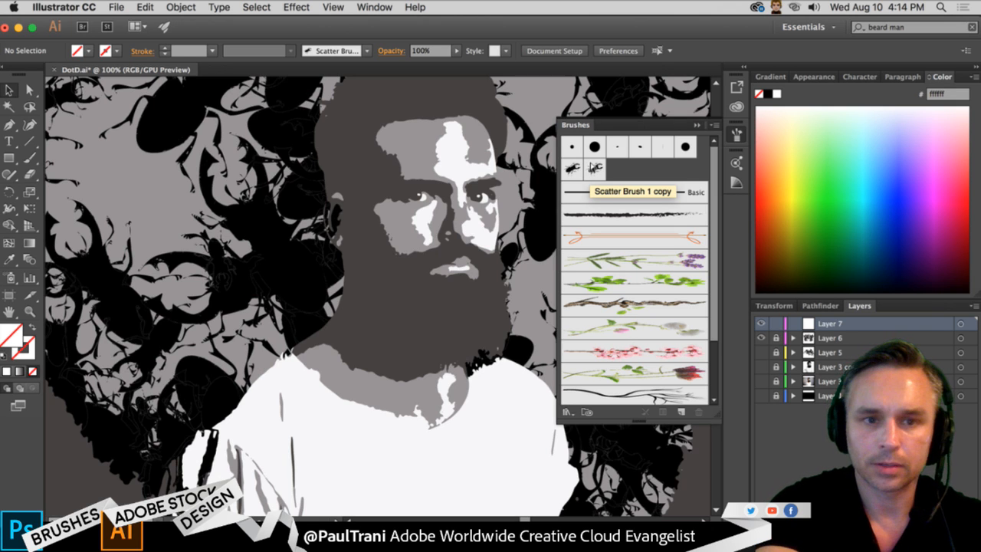
{"action": "key", "text": "super+z"}
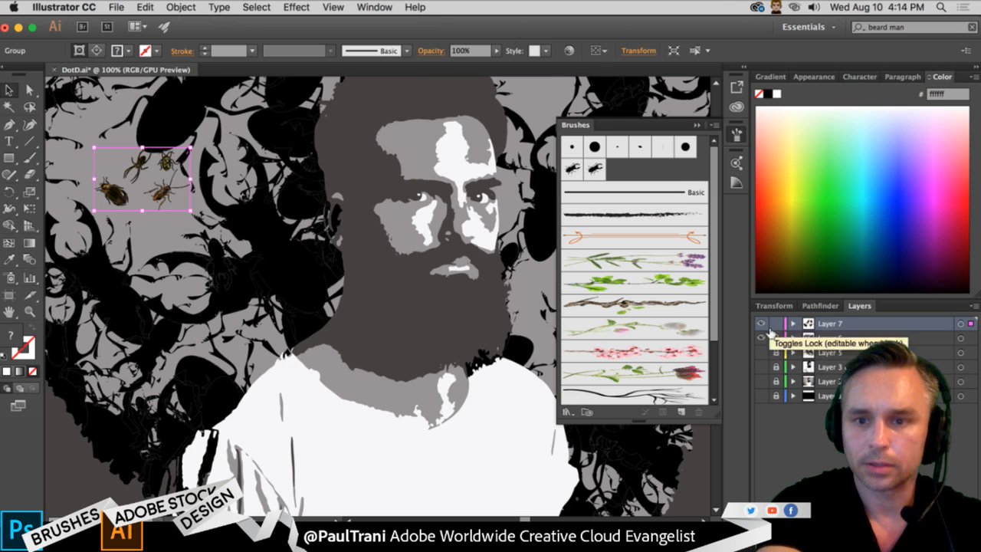
{"action": "left_click", "coordinate": [761, 338]}
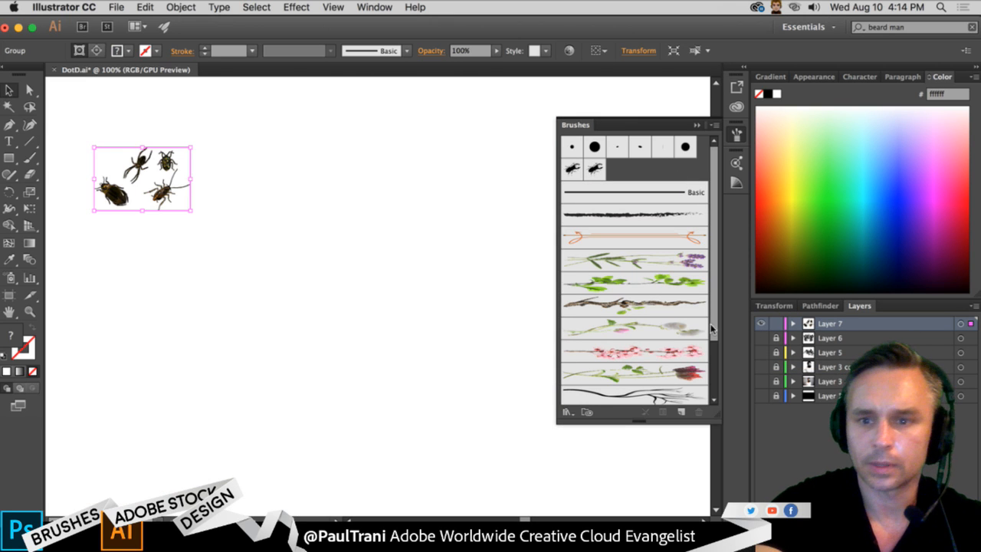
{"action": "left_click", "coordinate": [761, 338]}
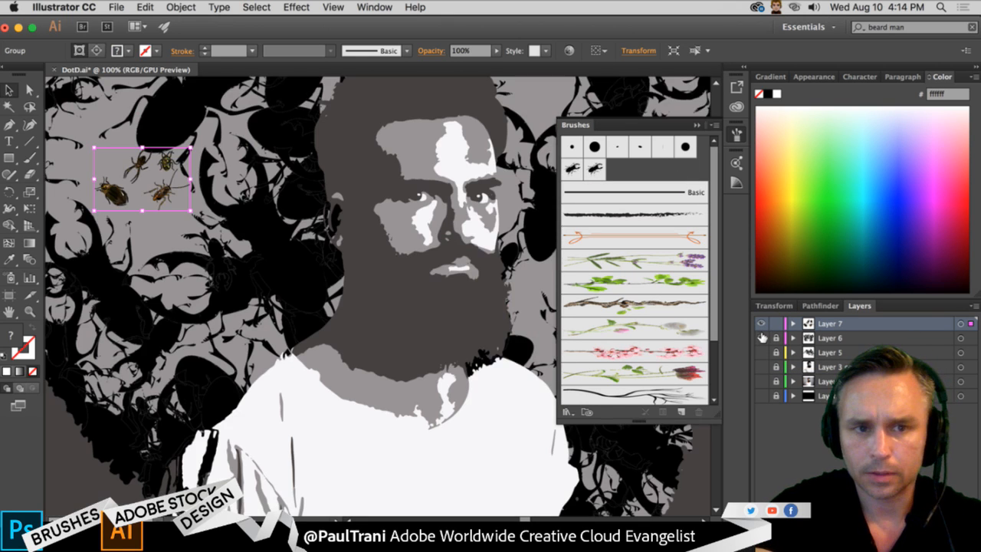
- Undo the beetle scatter brush applied to the portrait artwork on Layer 6
{"action": "left_click", "coordinate": [814, 342]}
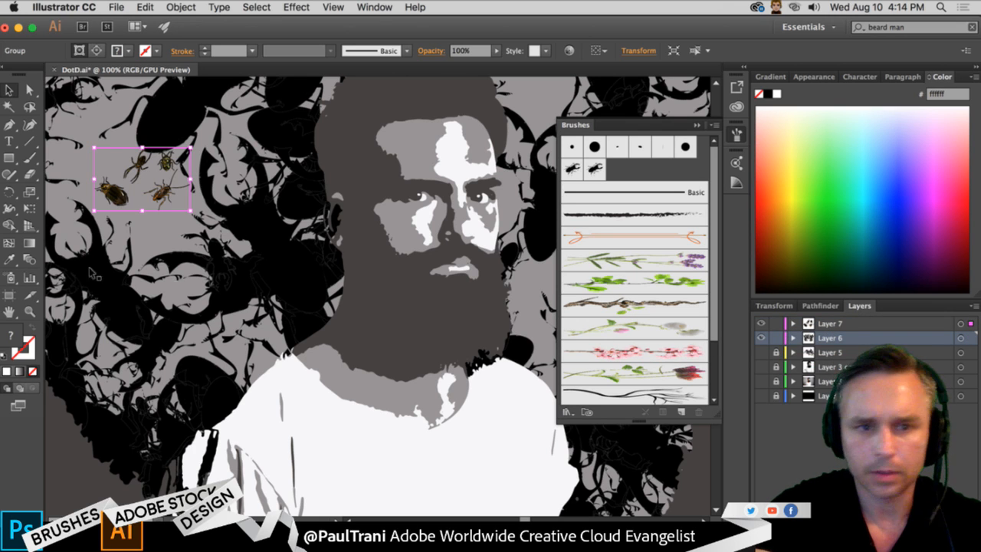
{"action": "left_click", "coordinate": [241, 274]}
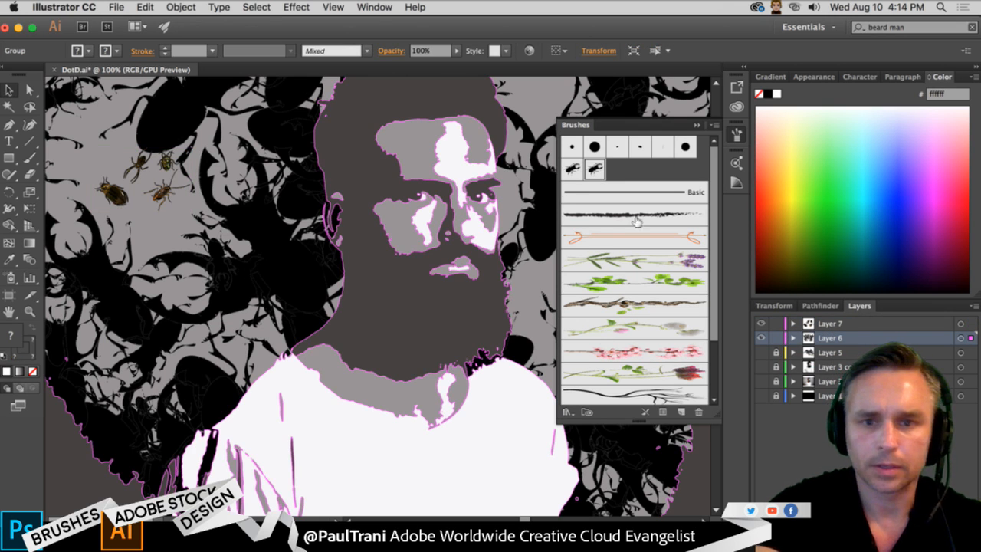
{"action": "left_click", "coordinate": [696, 125]}
{"action": "key", "text": "super+z"}
{"action": "key", "text": "super+z"}
{"action": "key", "text": "super+z"}
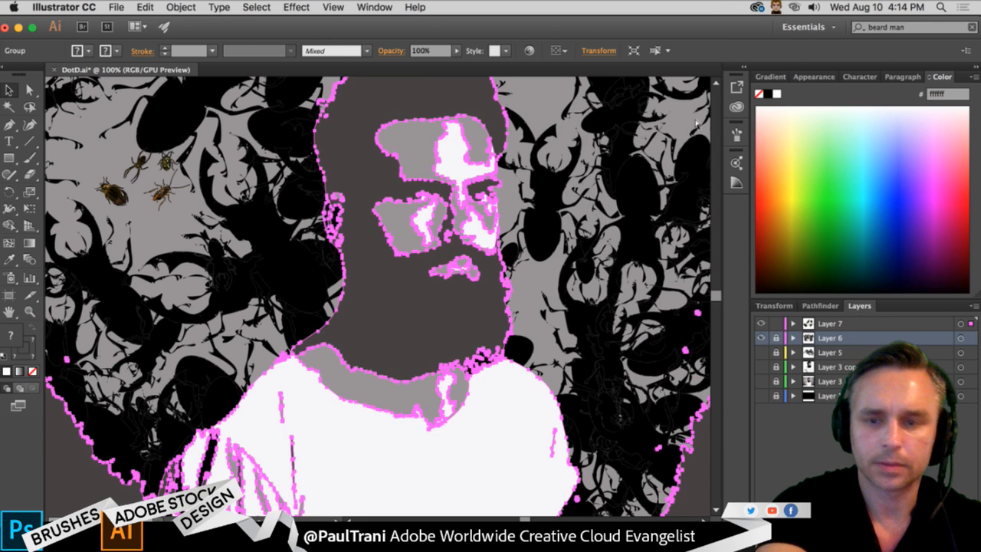
{"action": "key", "text": "super+z"}
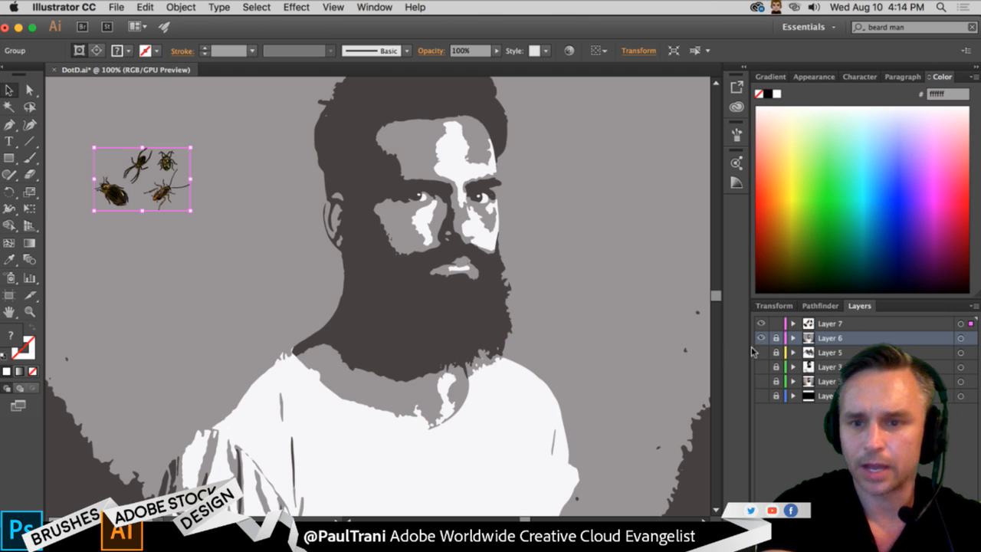
- Delete the coloured insect group from Layer 7, leaving the portrait's layer locked
{"action": "left_click", "coordinate": [776, 337]}
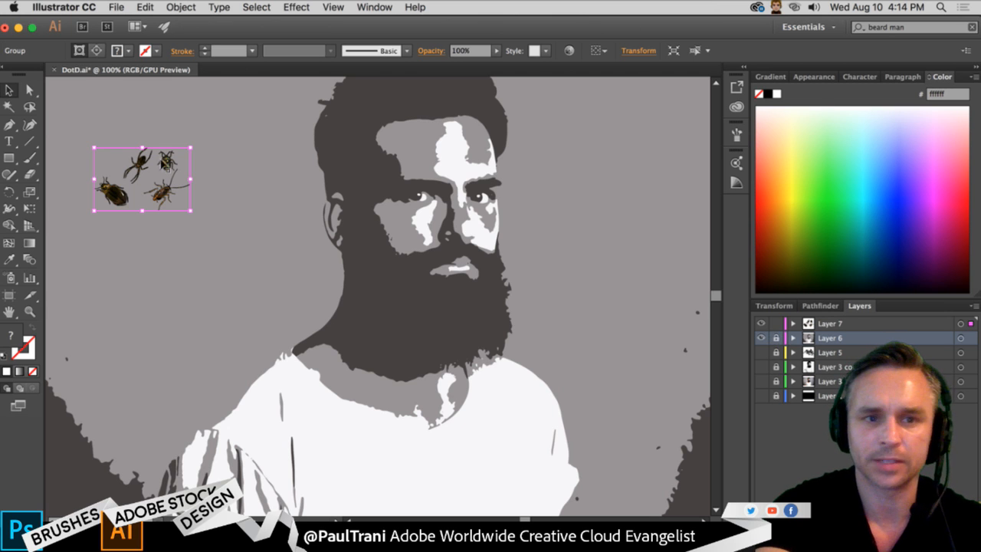
{"action": "left_click", "coordinate": [857, 326]}
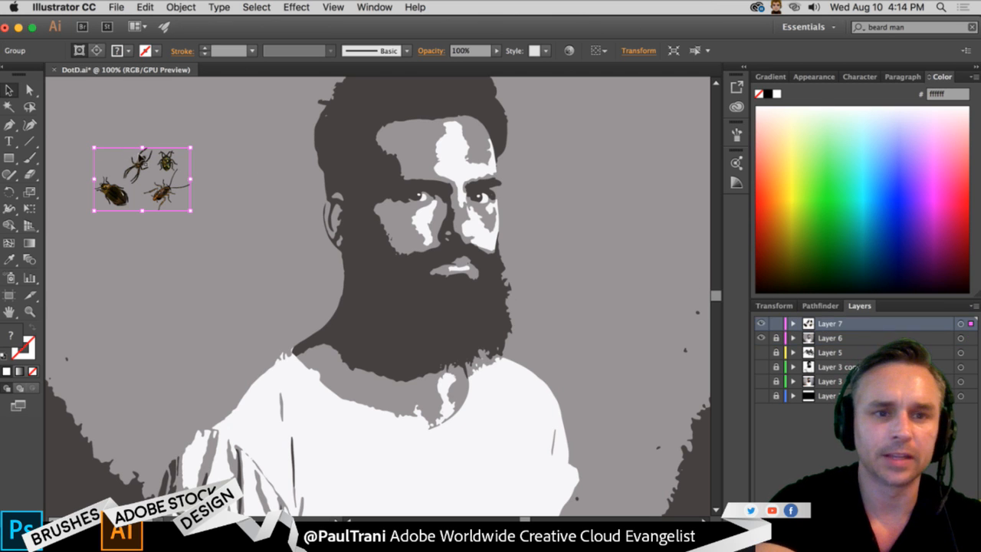
{"action": "key", "text": "Delete"}
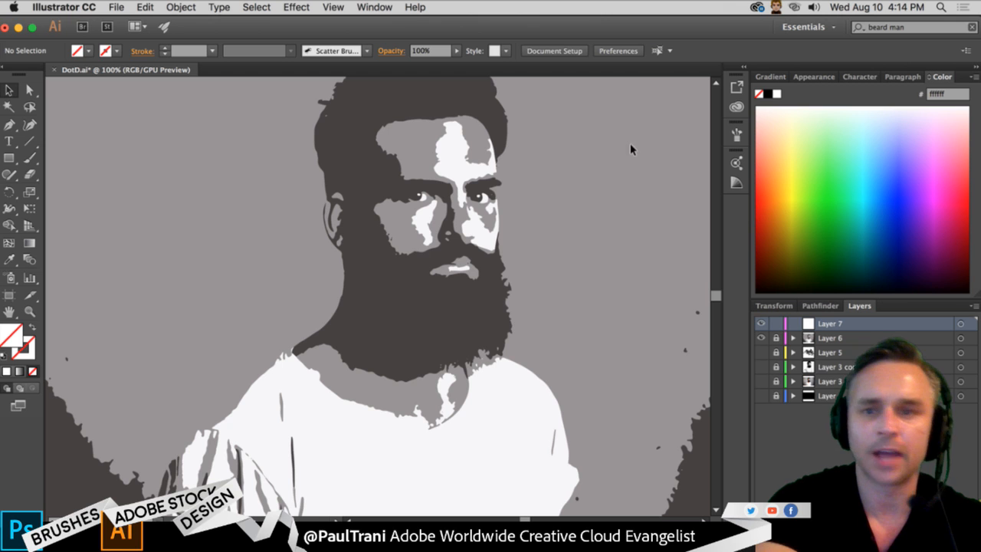
- Place the bug graphic from the Day of the Dead library beside the man's head, about 194 by 148 pt, and embed it as a flattened image
{"action": "left_click", "coordinate": [736, 107]}
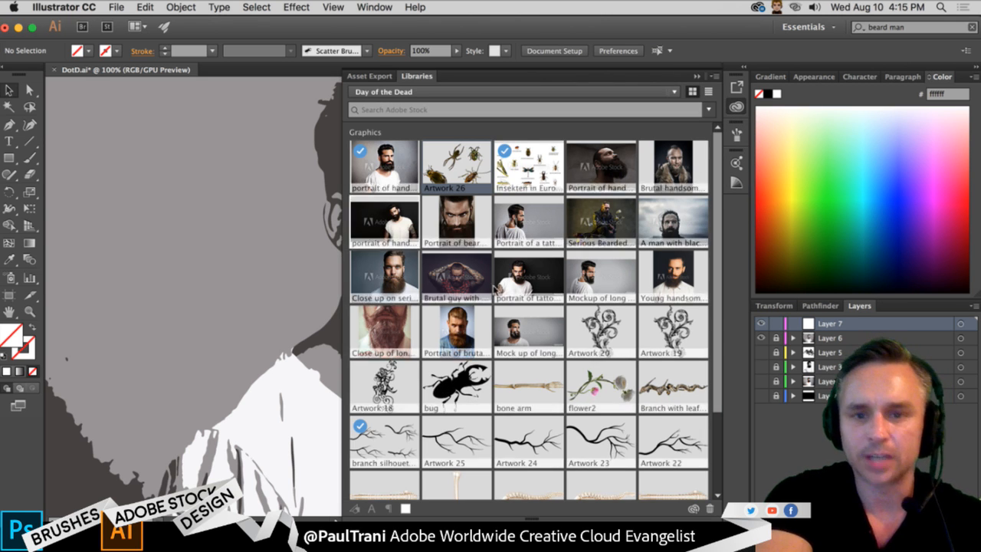
{"action": "left_click", "coordinate": [738, 135]}
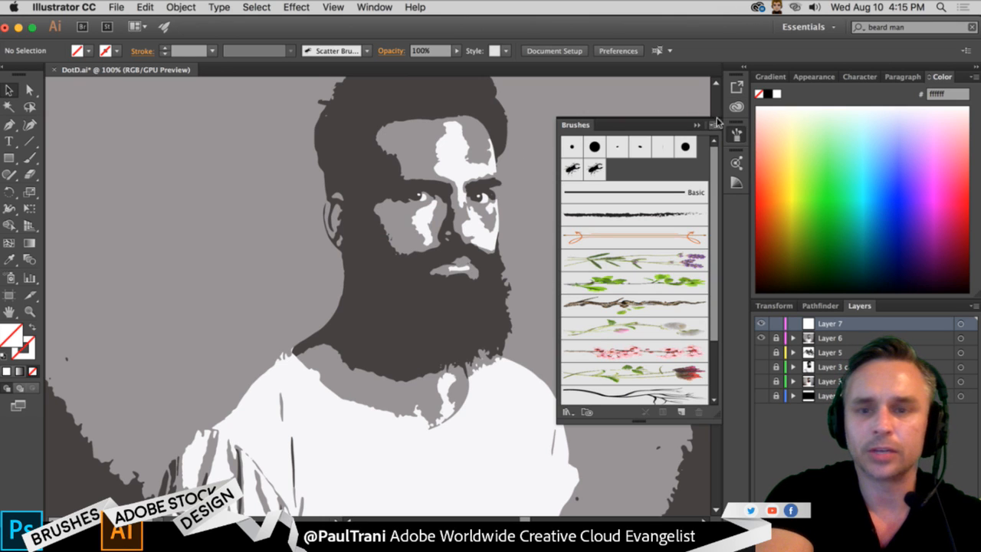
{"action": "left_click", "coordinate": [737, 105]}
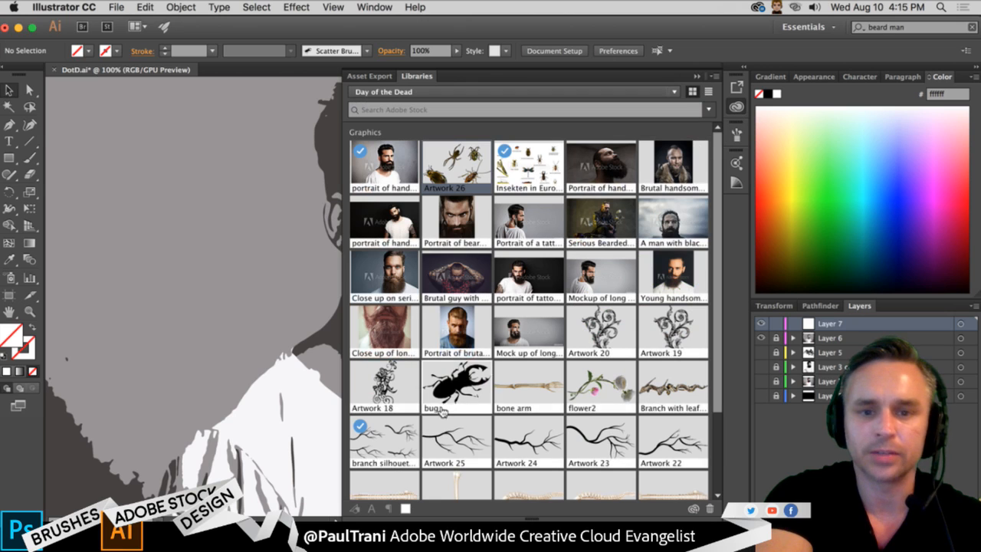
{"action": "left_click_drag", "start_coordinate": [456, 383], "coordinate": [161, 217]}
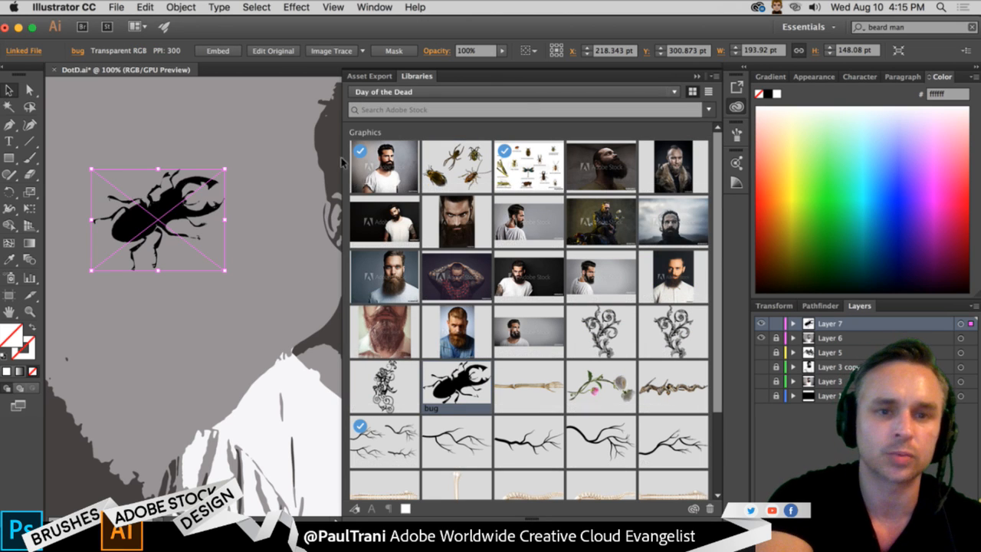
{"action": "left_click", "coordinate": [697, 76]}
{"action": "left_click", "coordinate": [217, 51]}
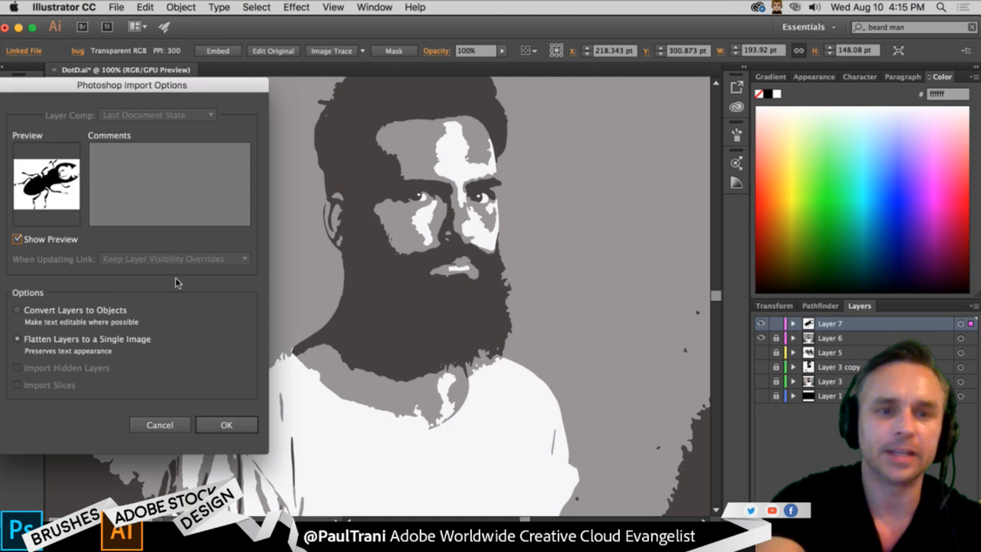
{"action": "left_click", "coordinate": [224, 424]}
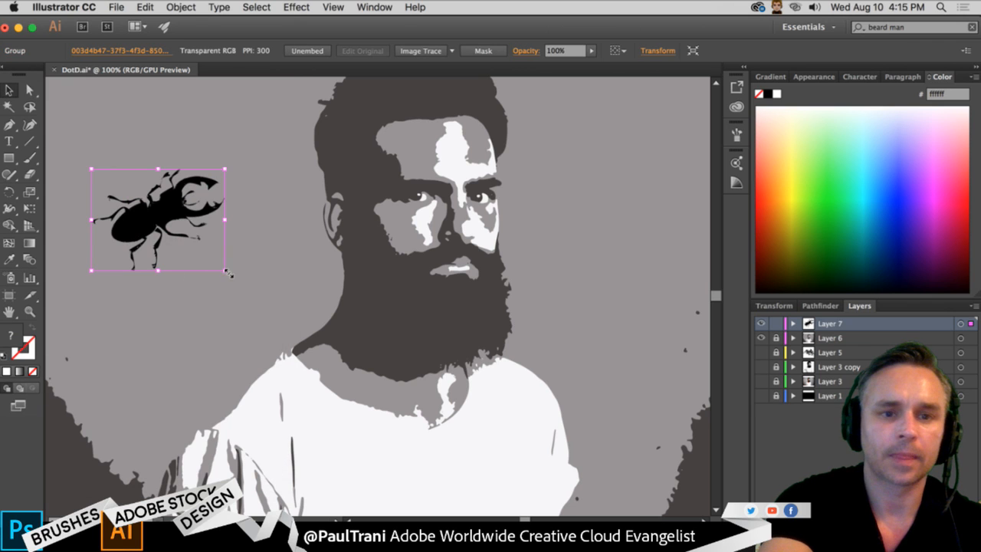
- Scale the black beetle down to about a third and start a new Scatter Brush from it
{"action": "mouse_move", "coordinate": [225, 270]}
{"action": "left_mouse_down"}
{"action": "mouse_move", "coordinate": [133, 200]}
{"action": "mouse_move", "coordinate": [562, 229]}
{"action": "mouse_move", "coordinate": [581, 247]}
{"action": "left_mouse_up"}
{"action": "left_click", "coordinate": [736, 133]}
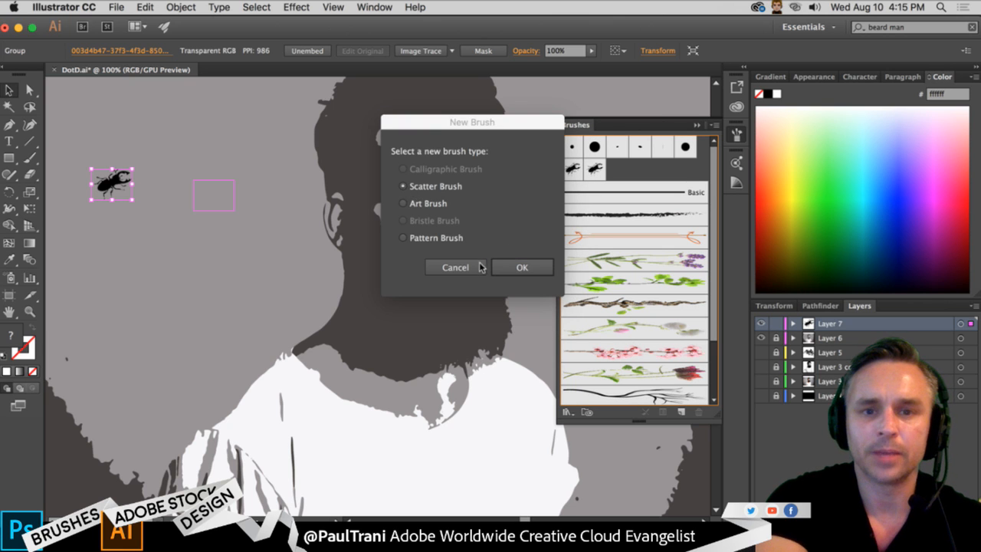
{"action": "left_click", "coordinate": [506, 267]}
{"action": "left_click_drag", "start_coordinate": [134, 89], "coordinate": [581, 90]}
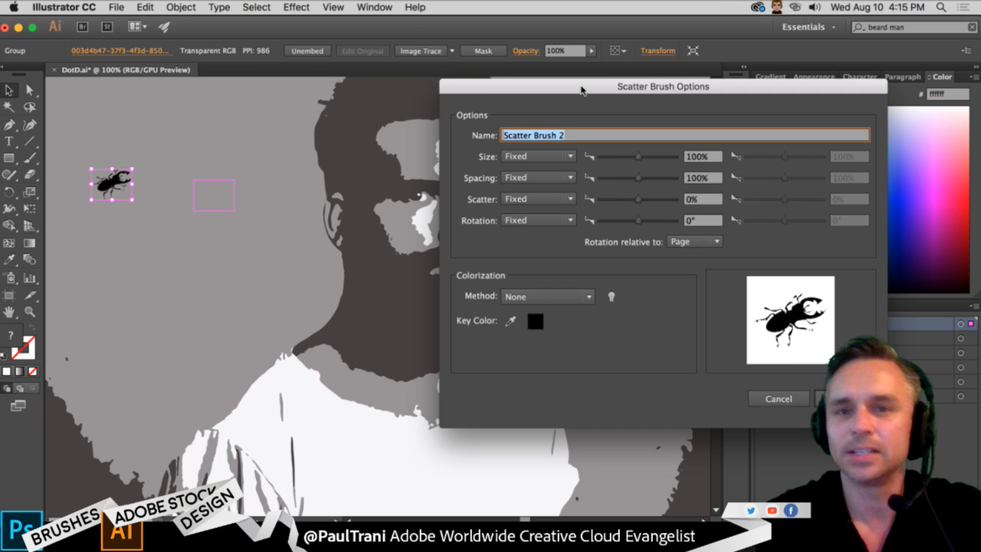
{"action": "left_click_drag", "start_coordinate": [581, 90], "coordinate": [568, 84]}
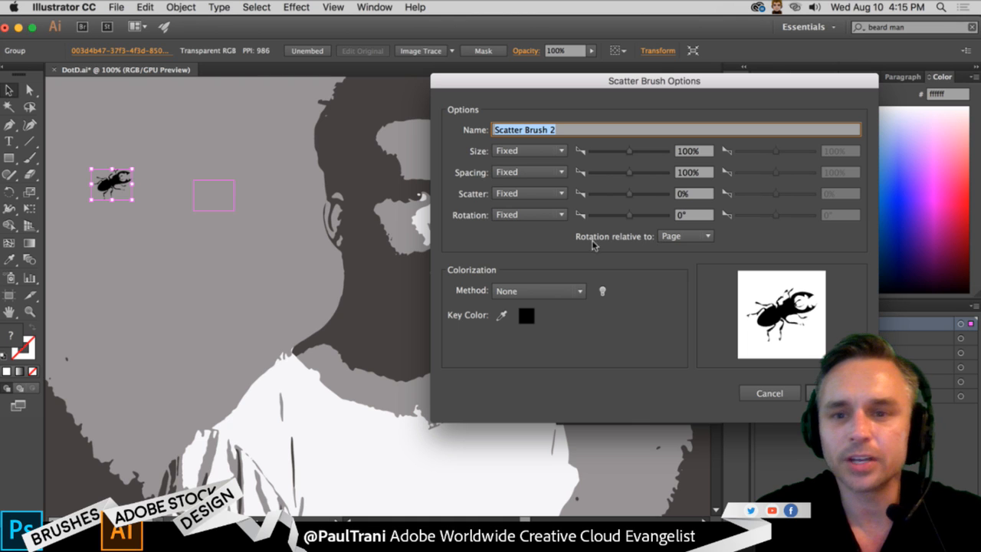
- Set the brush's size, spacing, scatter and rotation to vary as Random
{"action": "left_click", "coordinate": [559, 150]}
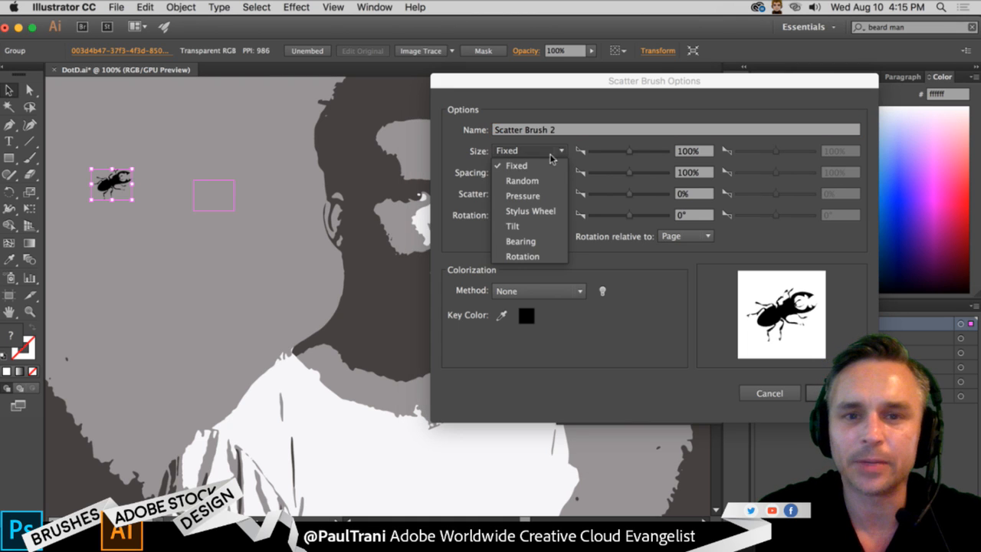
{"action": "left_click", "coordinate": [524, 181]}
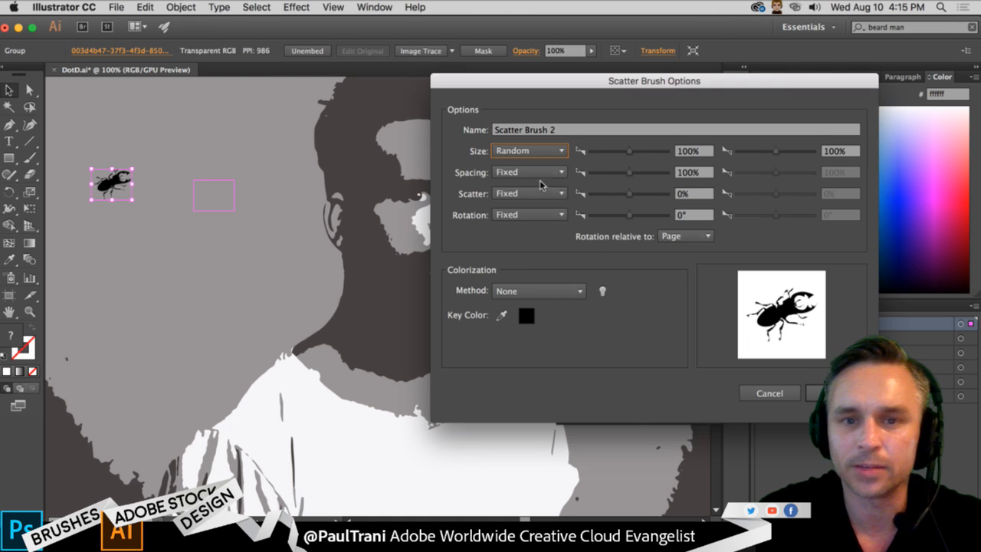
{"action": "left_click", "coordinate": [545, 173]}
{"action": "left_click", "coordinate": [555, 197]}
{"action": "left_click", "coordinate": [555, 194]}
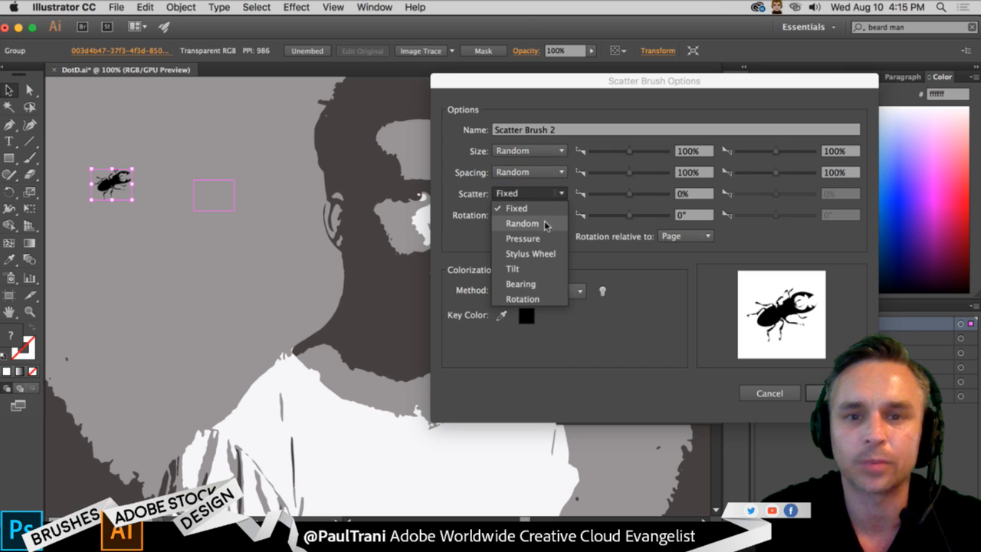
{"action": "left_click", "coordinate": [546, 222]}
{"action": "left_click", "coordinate": [543, 215]}
{"action": "left_click", "coordinate": [549, 238]}
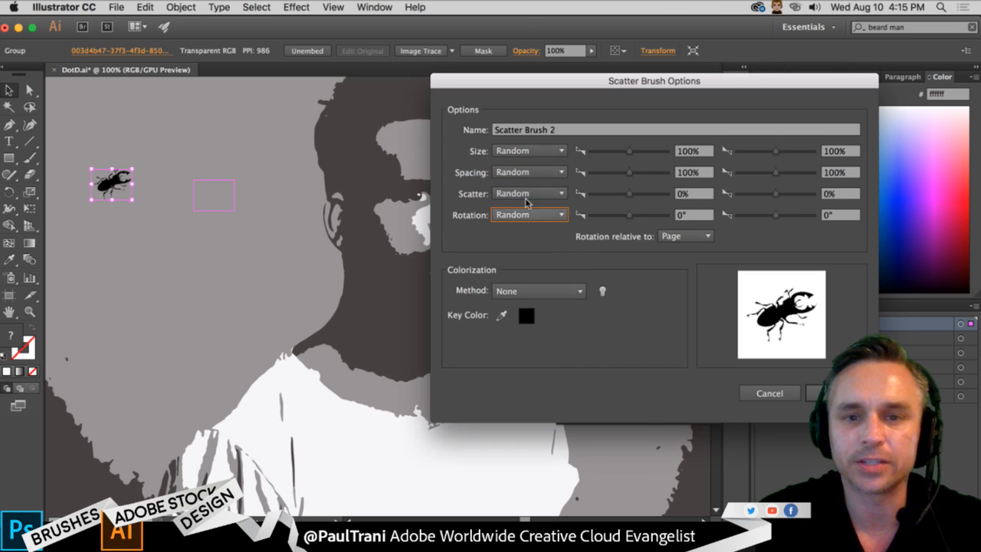
- Set the brush's random size range to 69%–361% and its spacing range to 82%–277%
{"action": "left_click", "coordinate": [613, 153]}
{"action": "left_click_drag", "start_coordinate": [774, 152], "coordinate": [787, 155]}
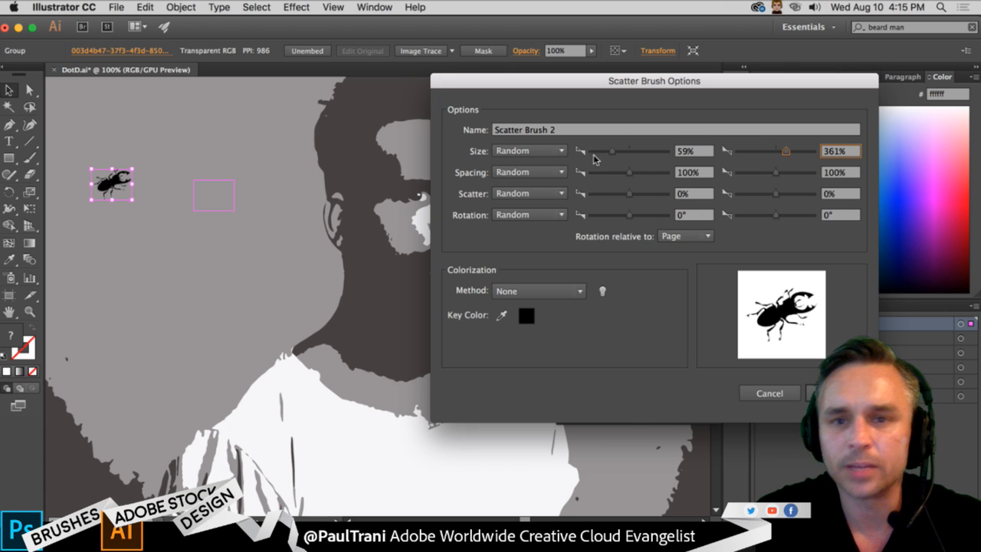
{"action": "left_click_drag", "start_coordinate": [612, 153], "coordinate": [615, 158]}
{"action": "left_click", "coordinate": [621, 174]}
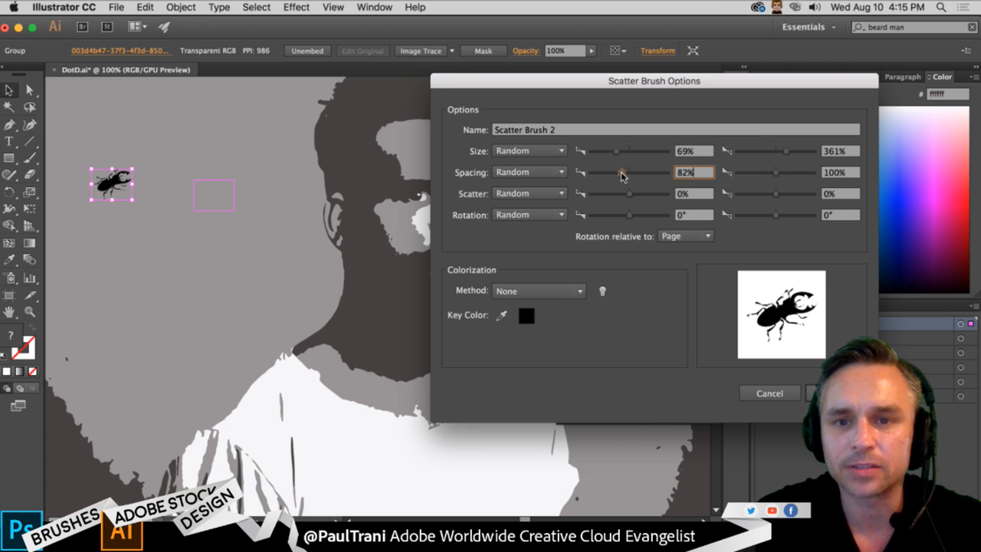
{"action": "left_click", "coordinate": [782, 172]}
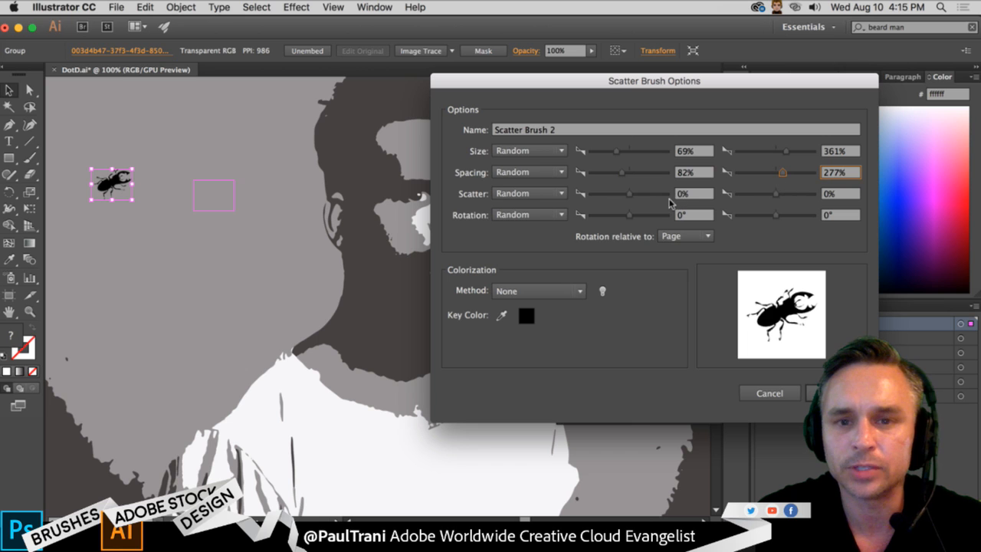
- Set the scatter range to -115%–202% and the rotation range to -41°–18°, relative to the path
{"action": "left_click_drag", "start_coordinate": [628, 195], "coordinate": [624, 194]}
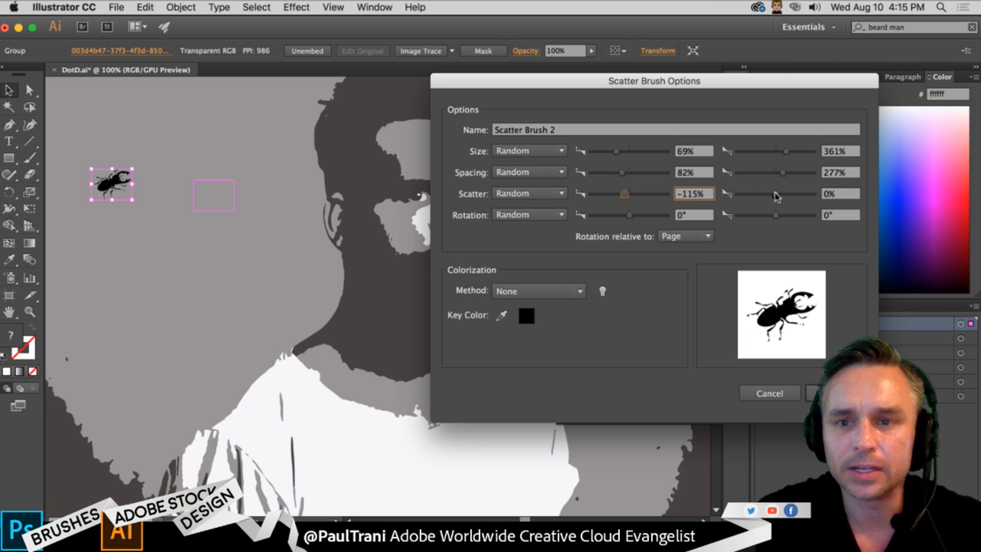
{"action": "left_click_drag", "start_coordinate": [776, 195], "coordinate": [784, 196]}
{"action": "left_click_drag", "start_coordinate": [628, 216], "coordinate": [624, 220]}
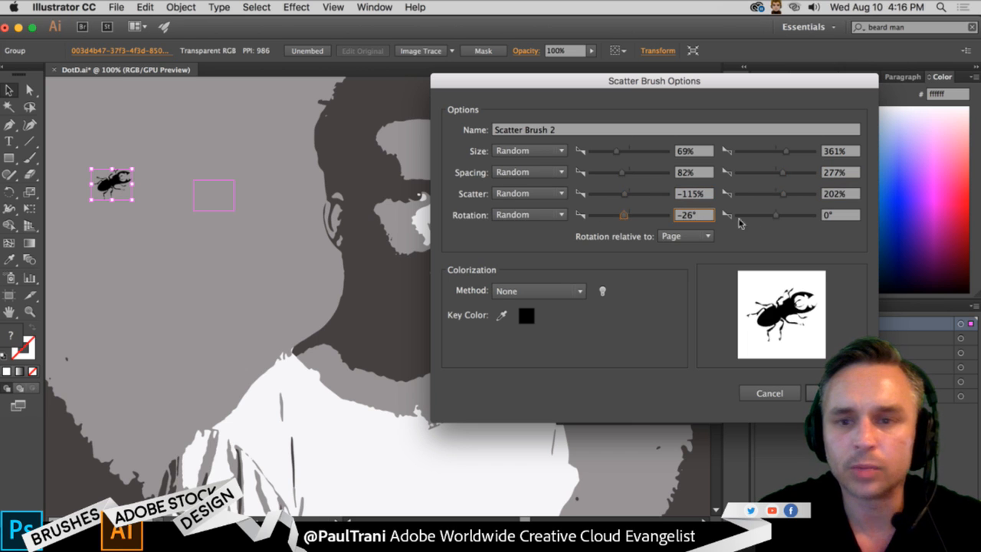
{"action": "left_click_drag", "start_coordinate": [775, 216], "coordinate": [779, 216]}
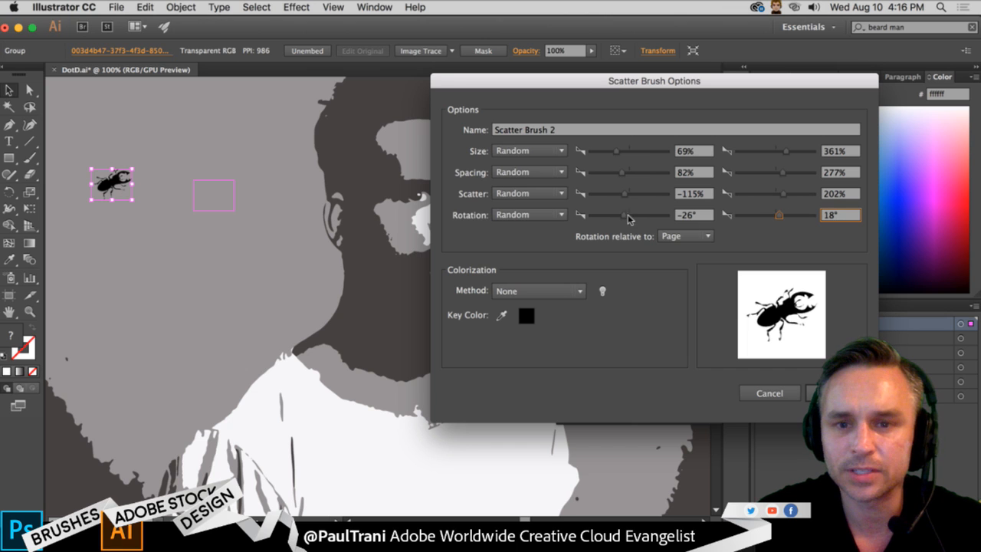
{"action": "left_click_drag", "start_coordinate": [625, 220], "coordinate": [619, 219]}
{"action": "left_click", "coordinate": [694, 236]}
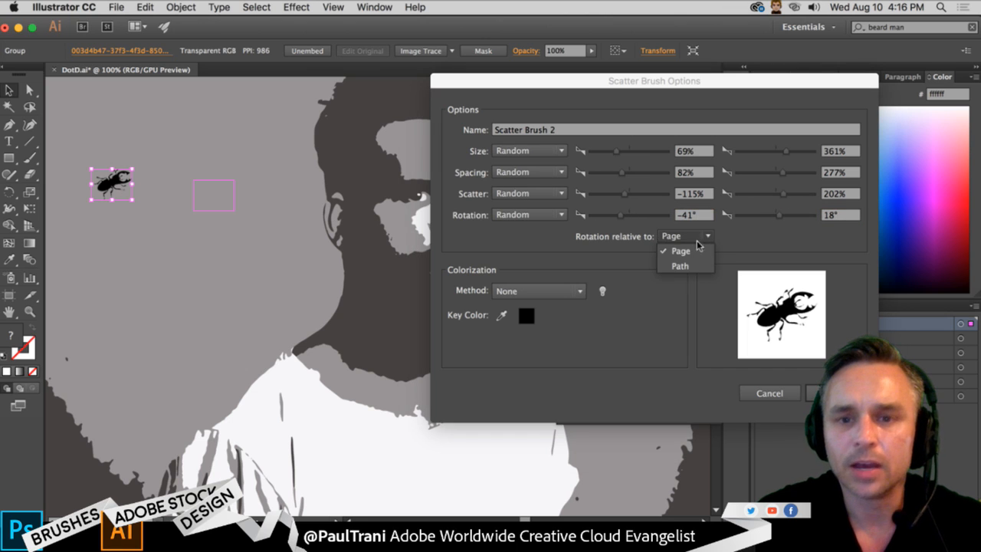
{"action": "left_click", "coordinate": [680, 266]}
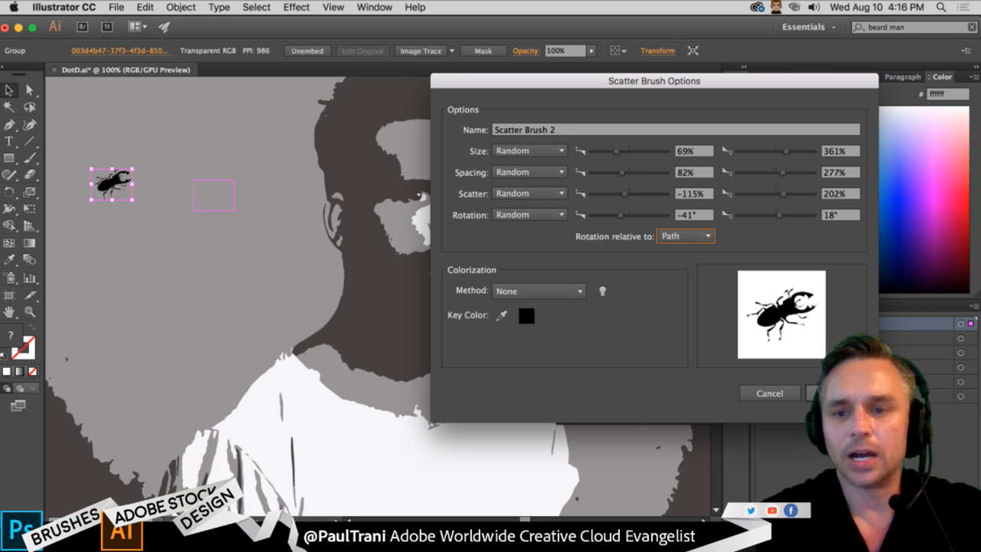
- Name the brush with its creator's first name followed by "brush" and save it
{"action": "key", "text": "Tab"}
{"action": "type", "text": "Pau"}
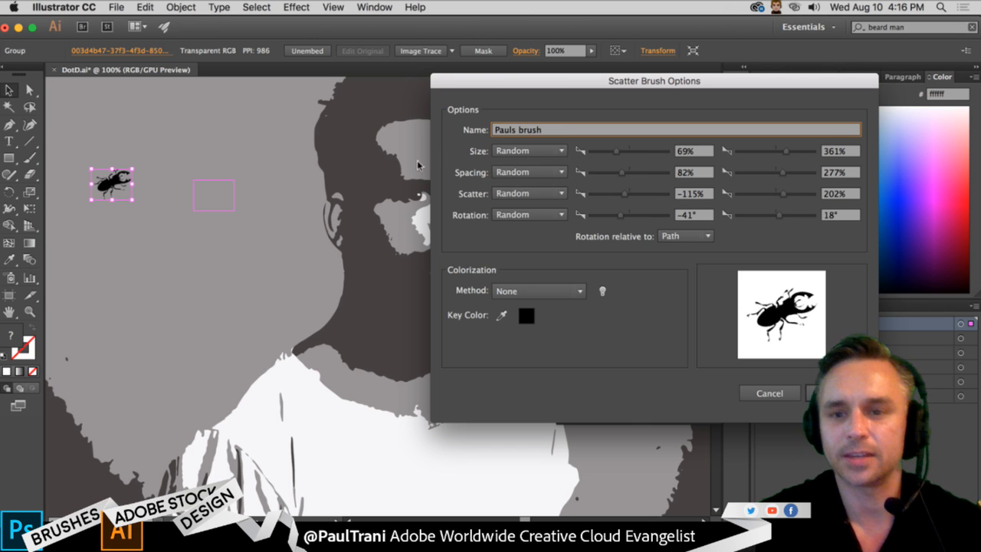
{"action": "left_click", "coordinate": [810, 391]}
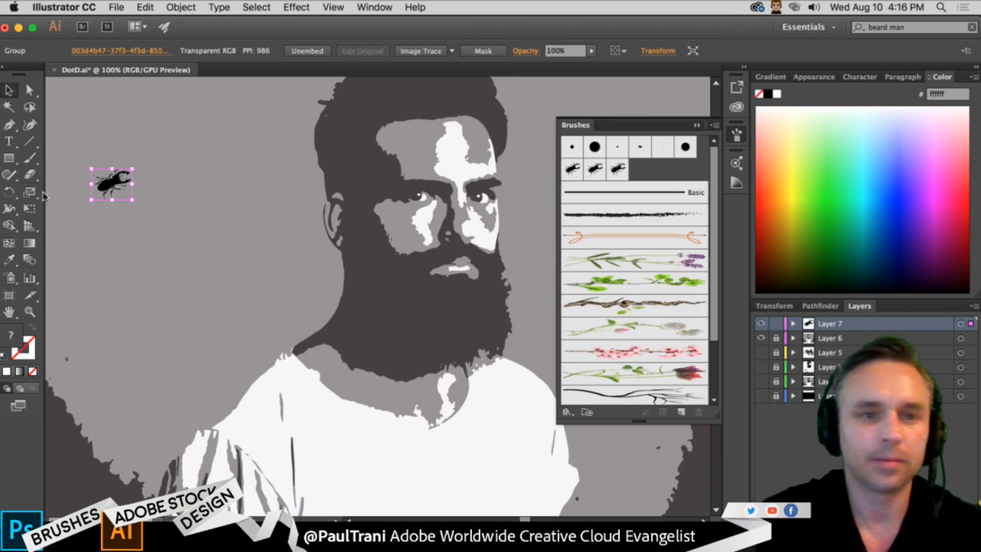
- Delete the source beetle artwork and paint an arched stroke beside the portrait's head with the custom beetle scatter brush
{"action": "left_click_drag", "start_coordinate": [107, 184], "coordinate": [165, 216]}
{"action": "key", "text": "Delete"}
{"action": "left_click", "coordinate": [29, 157]}
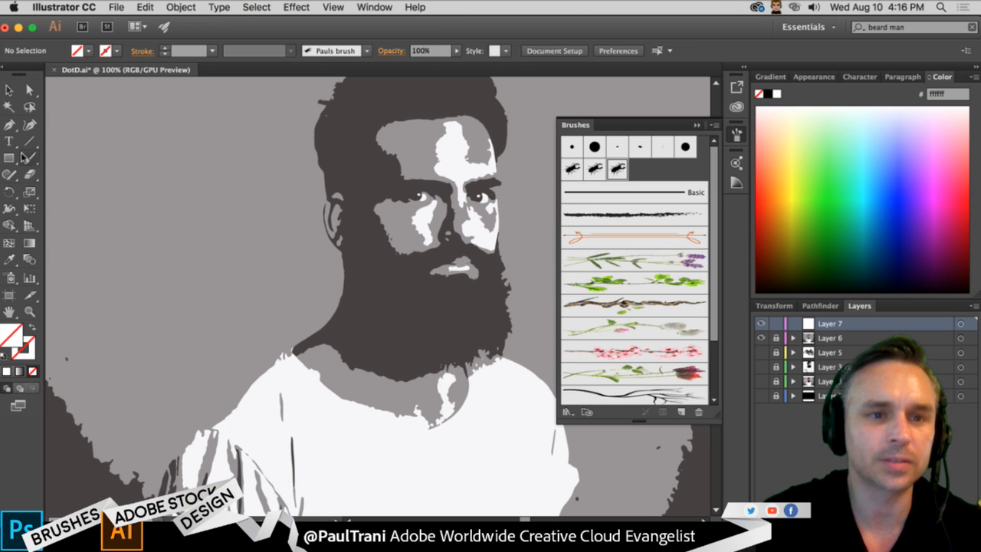
{"action": "left_click_drag", "start_coordinate": [128, 247], "coordinate": [324, 178]}
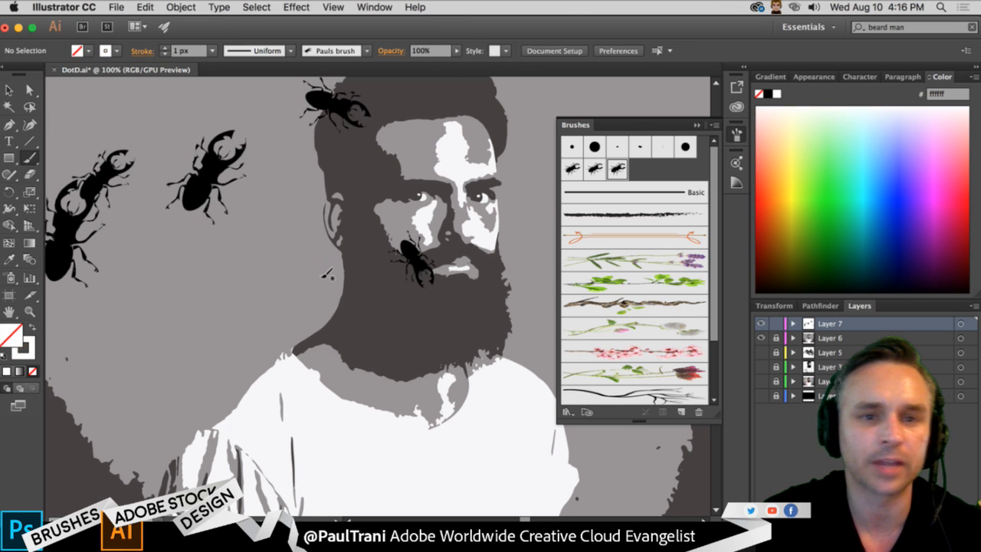
- Reduce the arched beetle stroke's weight to 0.25 px
{"action": "left_click", "coordinate": [29, 90]}
{"action": "key", "text": "v"}
{"action": "left_click", "coordinate": [208, 166]}
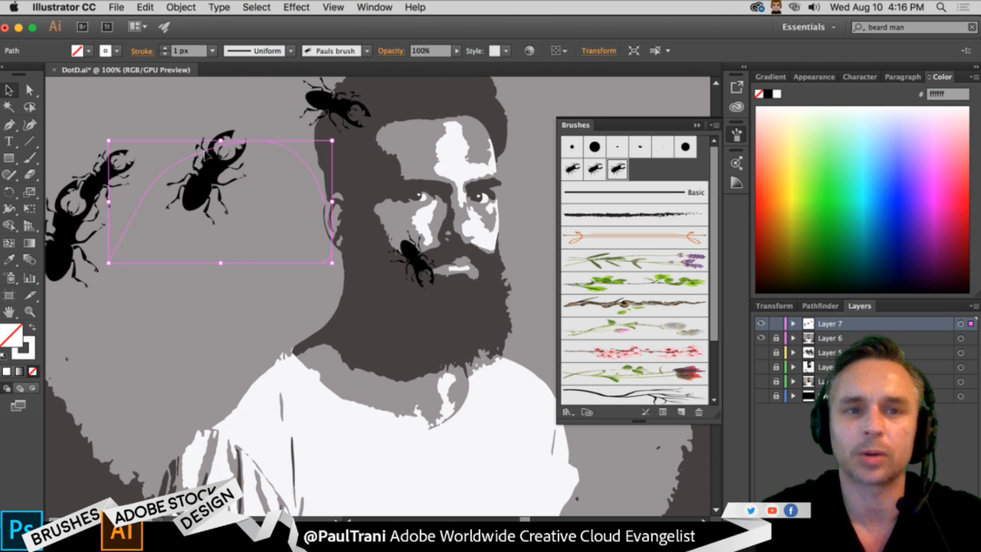
{"action": "left_click", "coordinate": [165, 54]}
{"action": "left_click", "coordinate": [165, 54]}
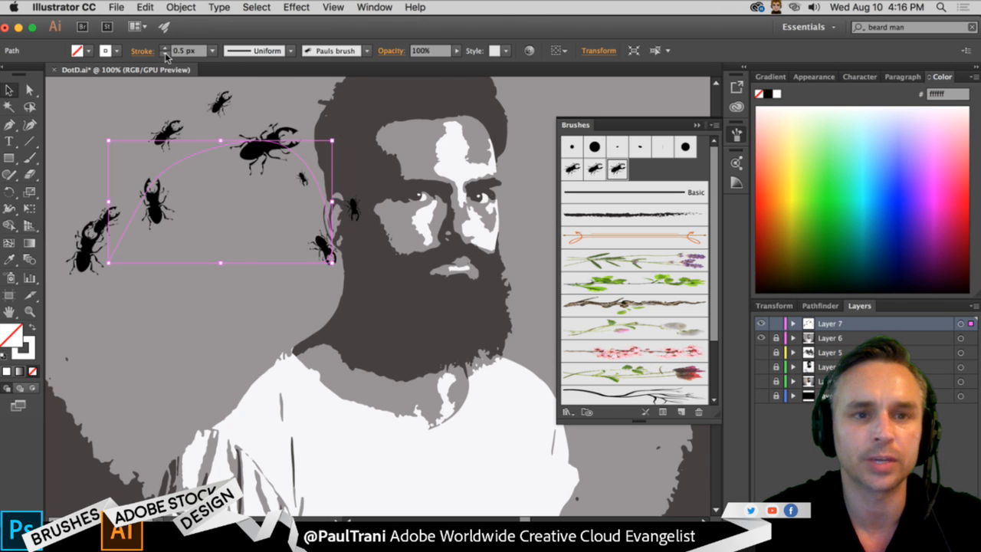
{"action": "left_click", "coordinate": [165, 54]}
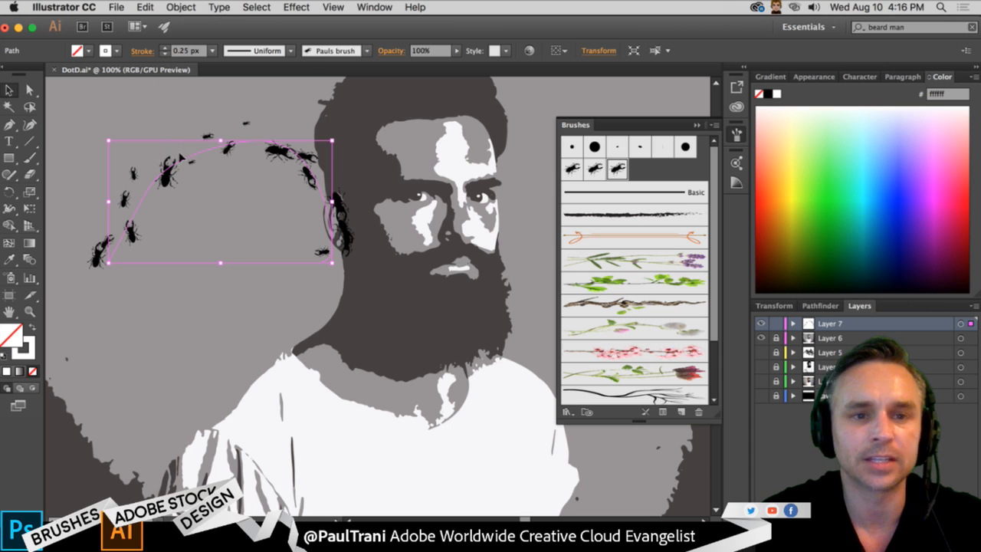
- Set the beetle scatter brush's minimum size to 74%, its spacing range to 21%–167% and its rotation range to -98°–30°
{"action": "double_click", "coordinate": [617, 169]}
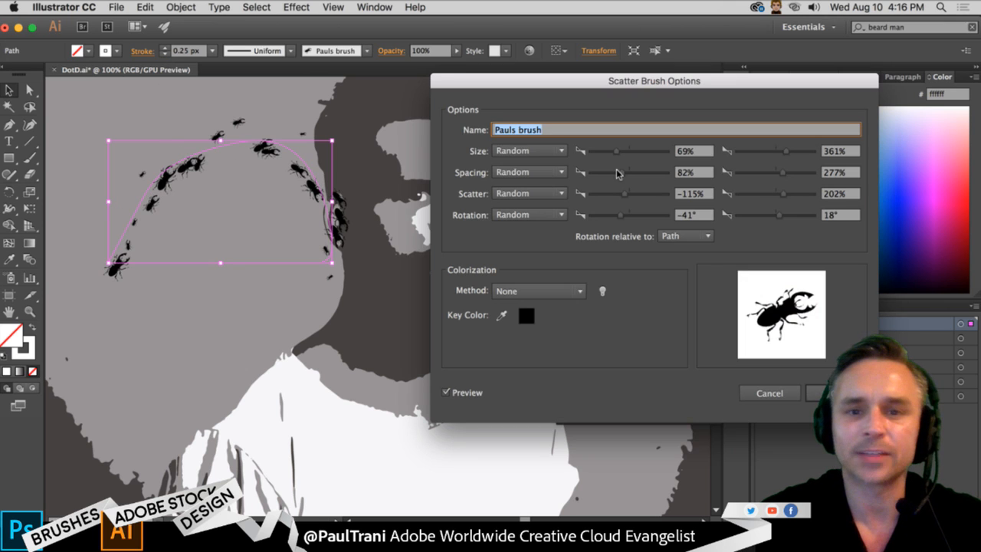
{"action": "left_click_drag", "start_coordinate": [514, 88], "coordinate": [497, 80]}
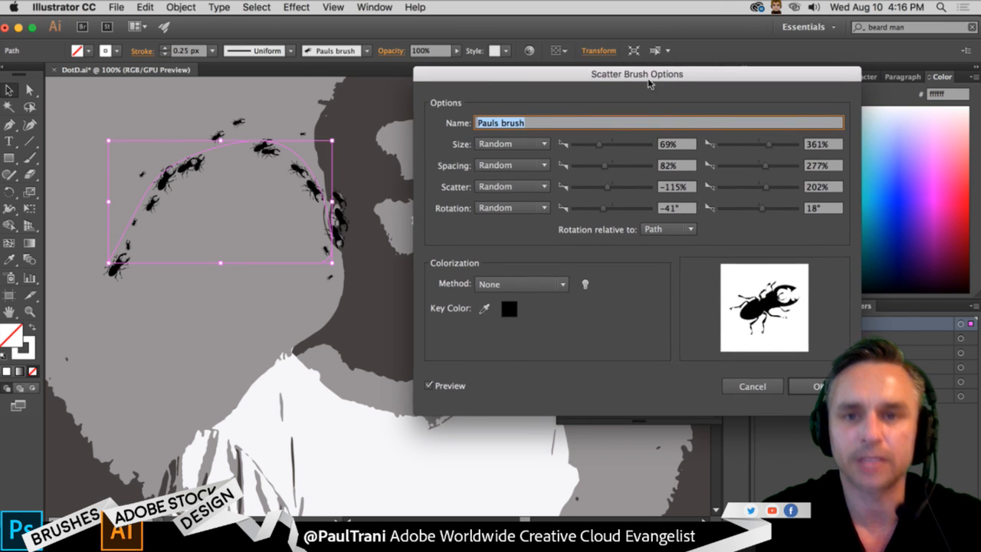
{"action": "left_click_drag", "start_coordinate": [597, 145], "coordinate": [578, 167]}
{"action": "mouse_move", "coordinate": [763, 167]}
{"action": "left_mouse_down"}
{"action": "mouse_move", "coordinate": [775, 166]}
{"action": "mouse_move", "coordinate": [740, 166]}
{"action": "mouse_move", "coordinate": [759, 166]}
{"action": "left_mouse_up"}
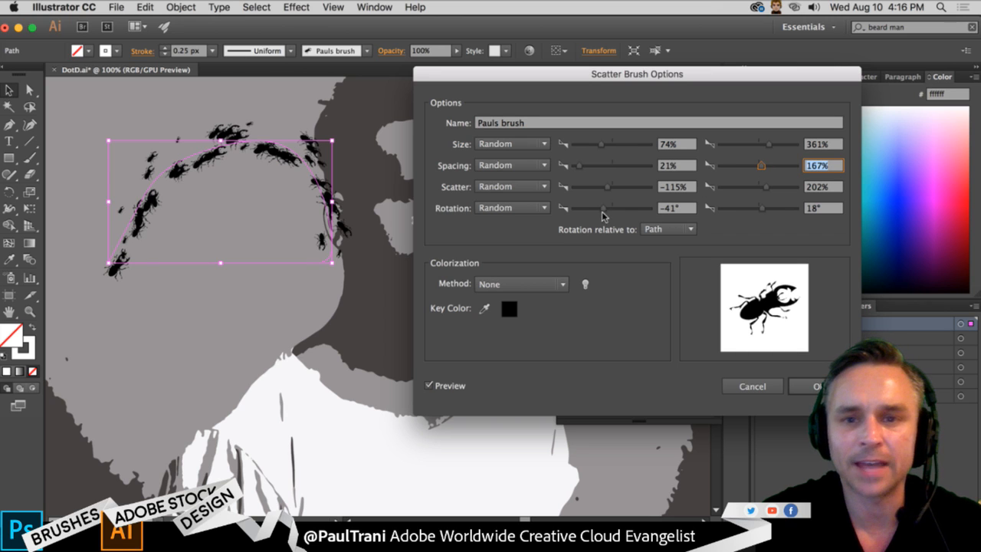
{"action": "left_click_drag", "start_coordinate": [603, 213], "coordinate": [591, 212]}
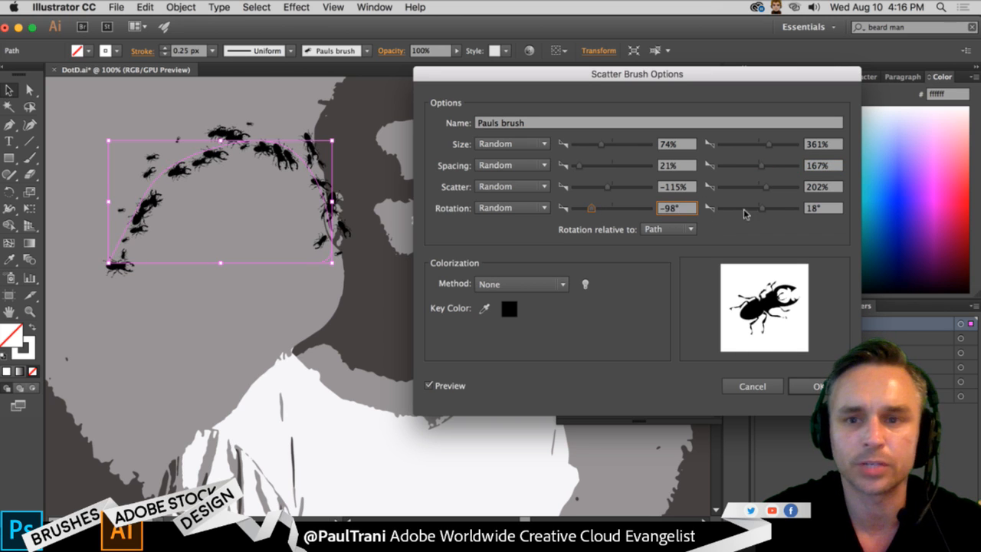
{"action": "mouse_move", "coordinate": [762, 211]}
{"action": "left_mouse_down"}
{"action": "mouse_move", "coordinate": [792, 213]}
{"action": "mouse_move", "coordinate": [767, 214]}
{"action": "left_mouse_up"}
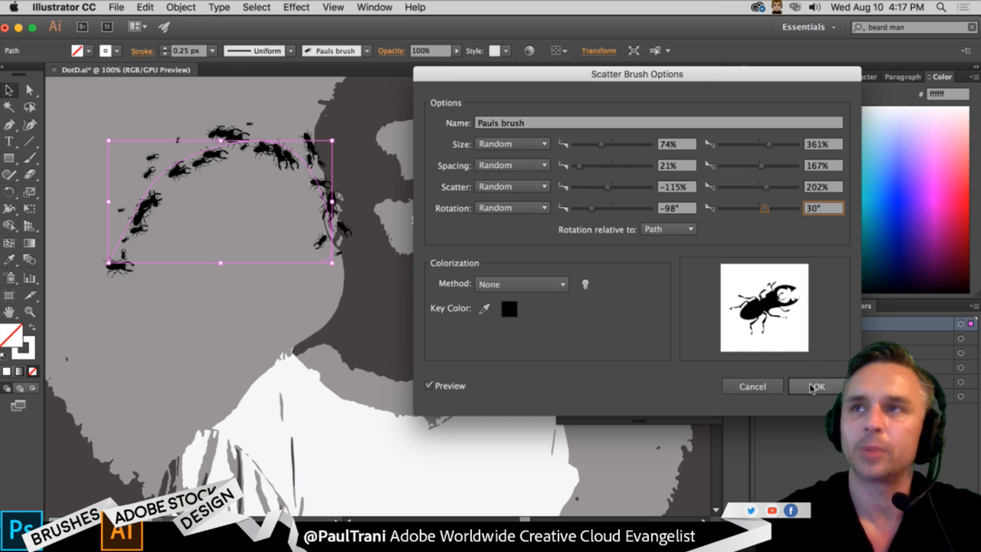
{"action": "left_click", "coordinate": [814, 386]}
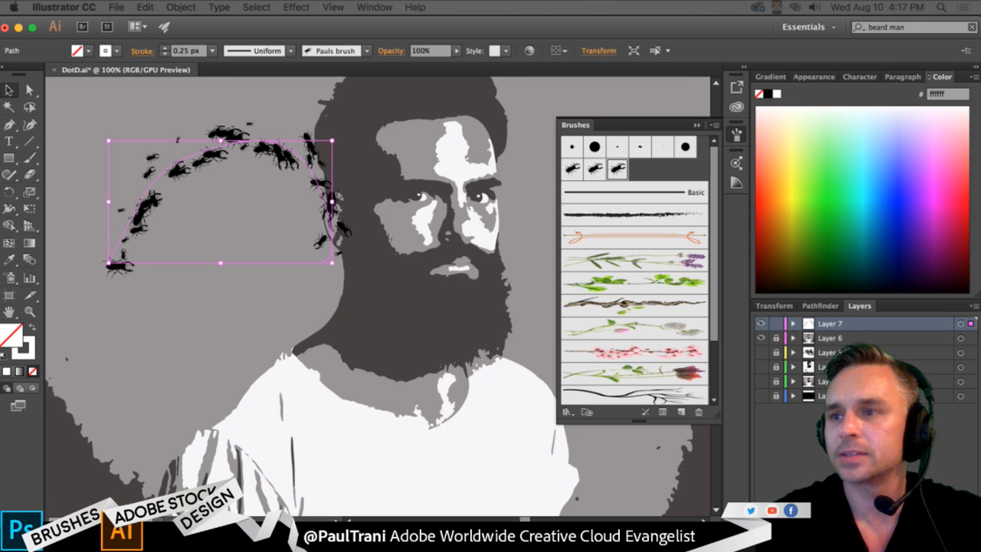
{"action": "double_click", "coordinate": [617, 169]}
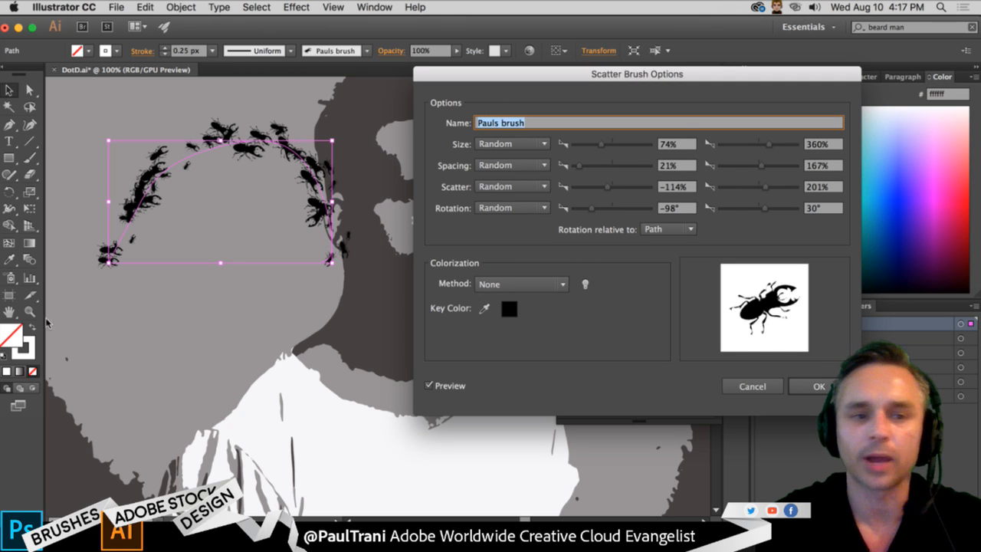
{"action": "left_click", "coordinate": [814, 387]}
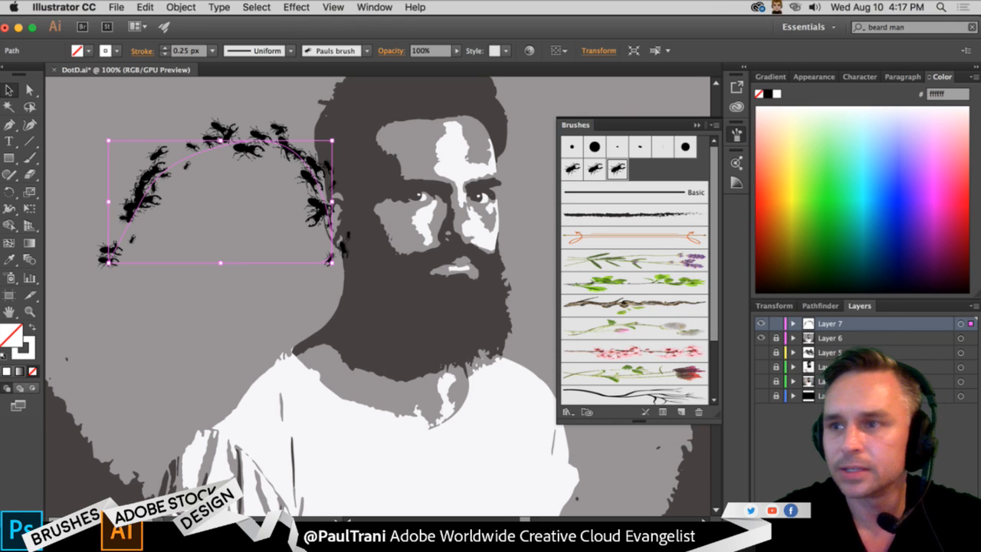
- Unlock Layer 6 and copy the traced portrait
{"action": "left_click", "coordinate": [778, 338]}
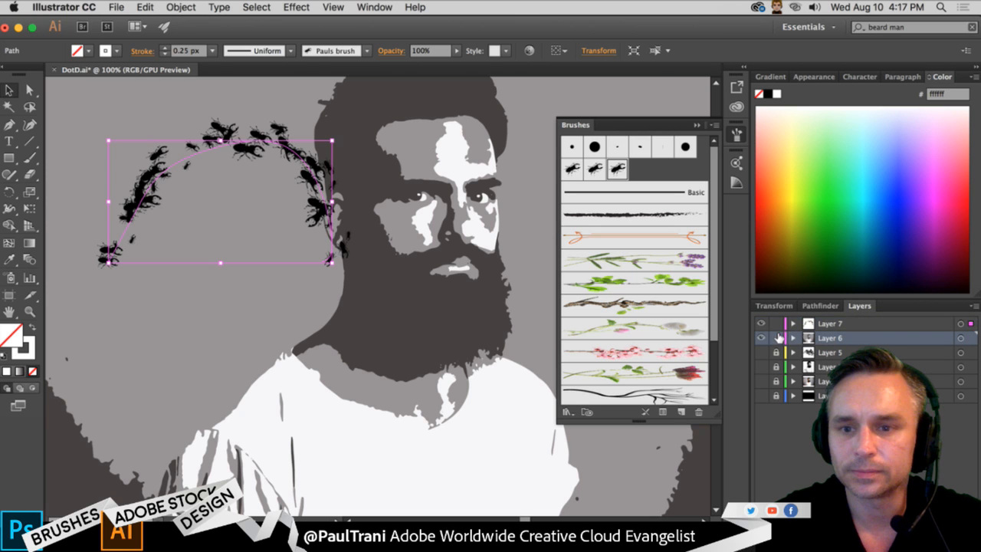
{"action": "left_click", "coordinate": [400, 283]}
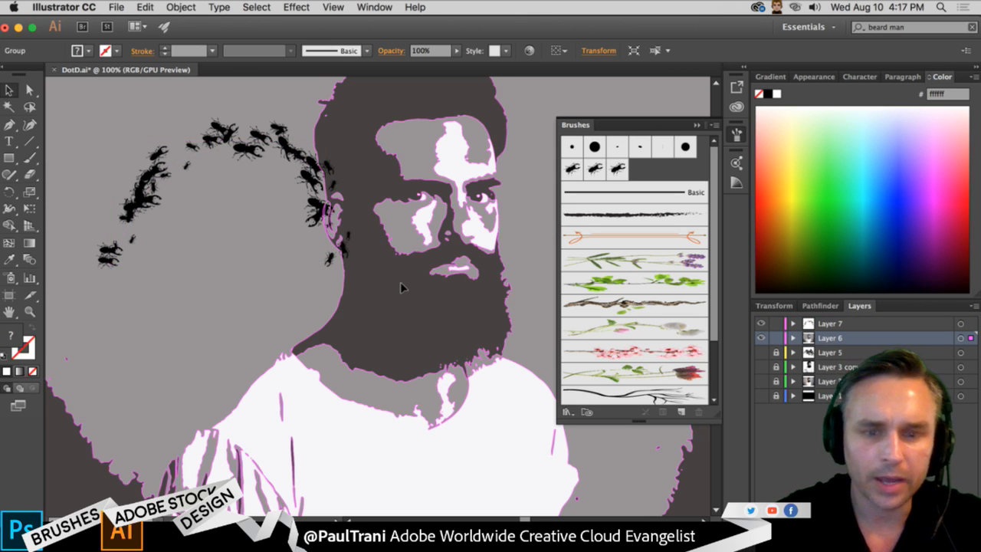
{"action": "key", "text": "super+minus"}
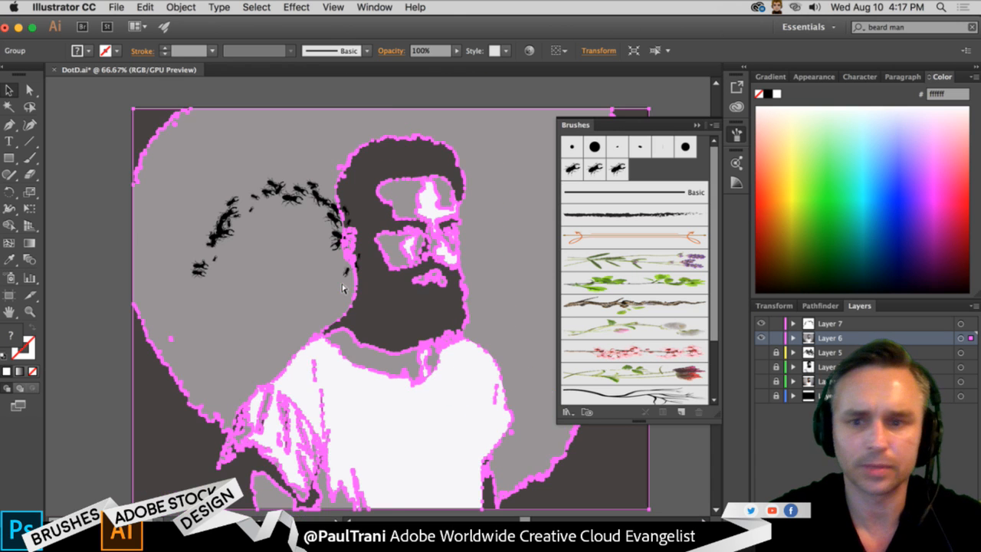
{"action": "left_click", "coordinate": [113, 172]}
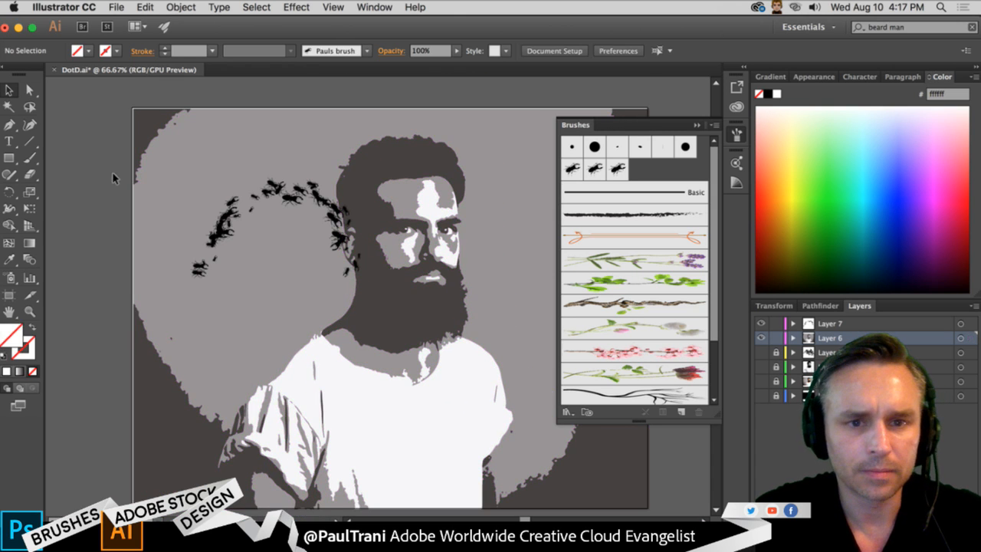
{"action": "left_click", "coordinate": [163, 173]}
{"action": "scroll", "coordinate": [163, 172], "scroll_direction": "left", "scroll_amount": 1}
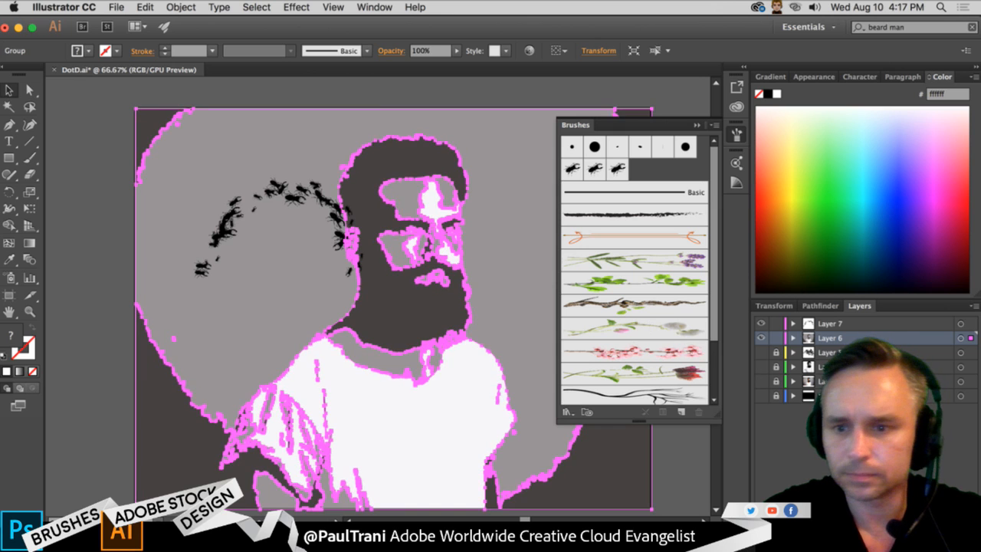
- Paste the portrait in place on a new layer directly above Layer 6, with Layer 6 locked and hidden
{"action": "key", "text": "super+l"}
{"action": "left_click", "coordinate": [776, 352]}
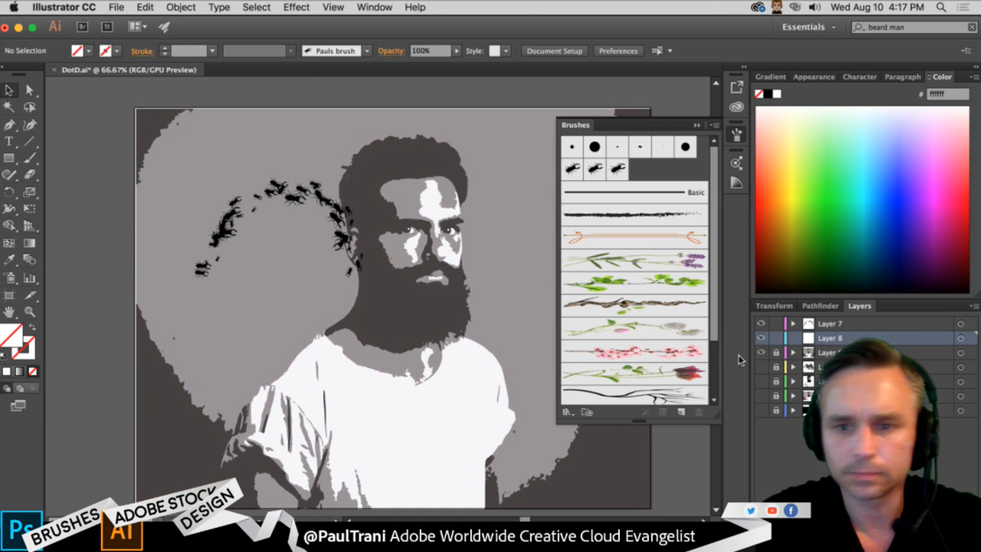
{"action": "left_click", "coordinate": [761, 353]}
{"action": "left_click", "coordinate": [145, 7]}
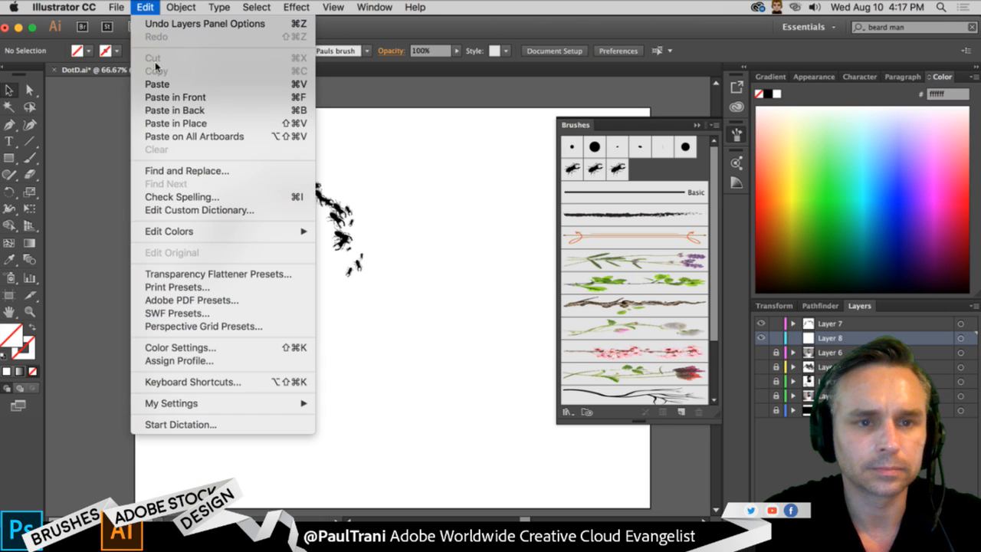
{"action": "left_click", "coordinate": [175, 123]}
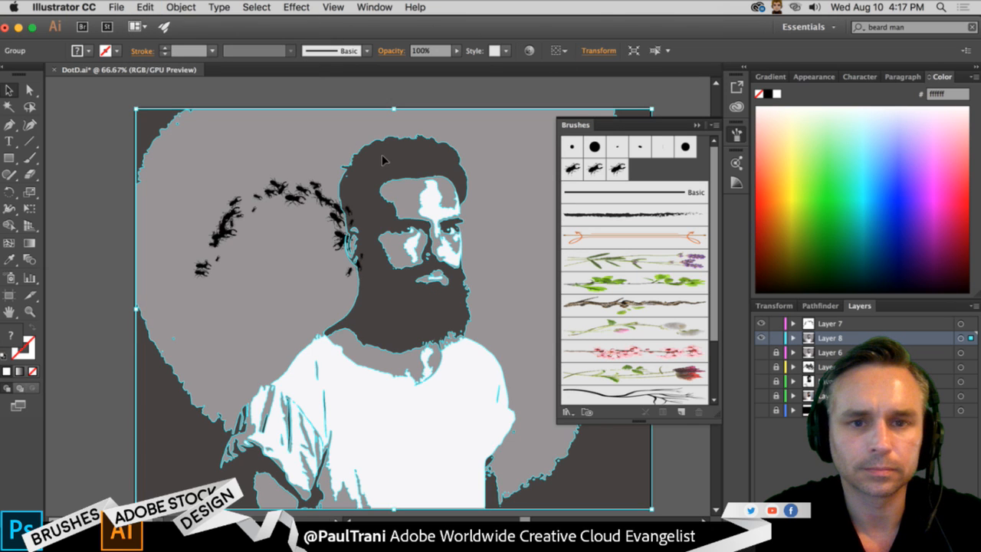
{"action": "left_click", "coordinate": [398, 90]}
{"action": "left_click_drag", "start_coordinate": [371, 110], "coordinate": [342, 99]}
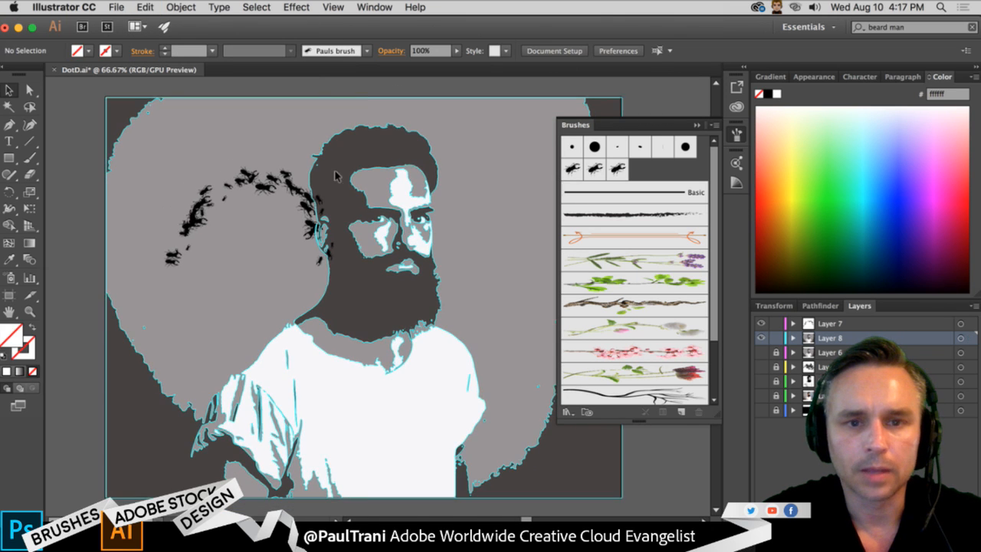
- Move the arched beetle stroke down onto the man's neck and shoulder, and delete it
{"action": "left_click", "coordinate": [268, 176]}
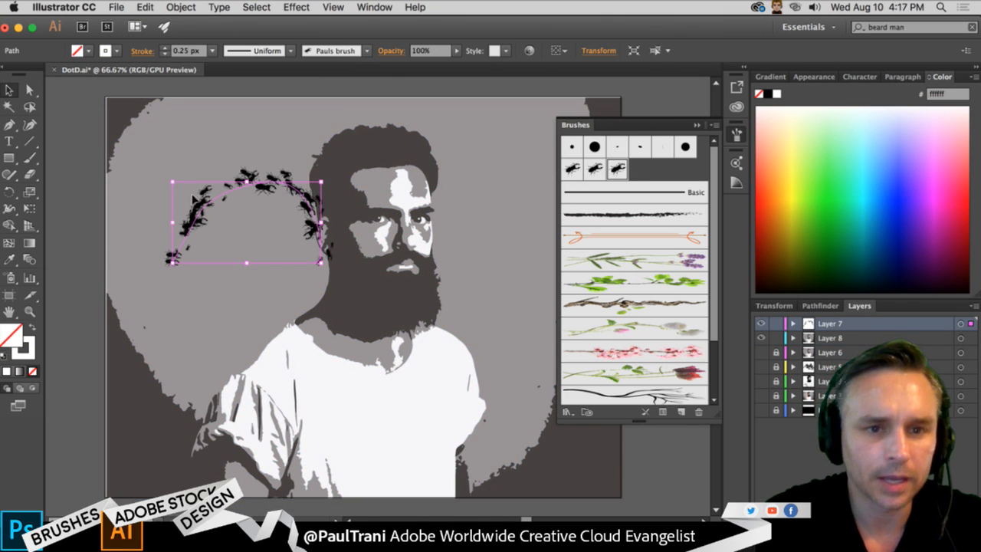
{"action": "mouse_move", "coordinate": [191, 198]}
{"action": "left_mouse_down"}
{"action": "mouse_move", "coordinate": [275, 266]}
{"action": "mouse_move", "coordinate": [262, 285]}
{"action": "left_mouse_up"}
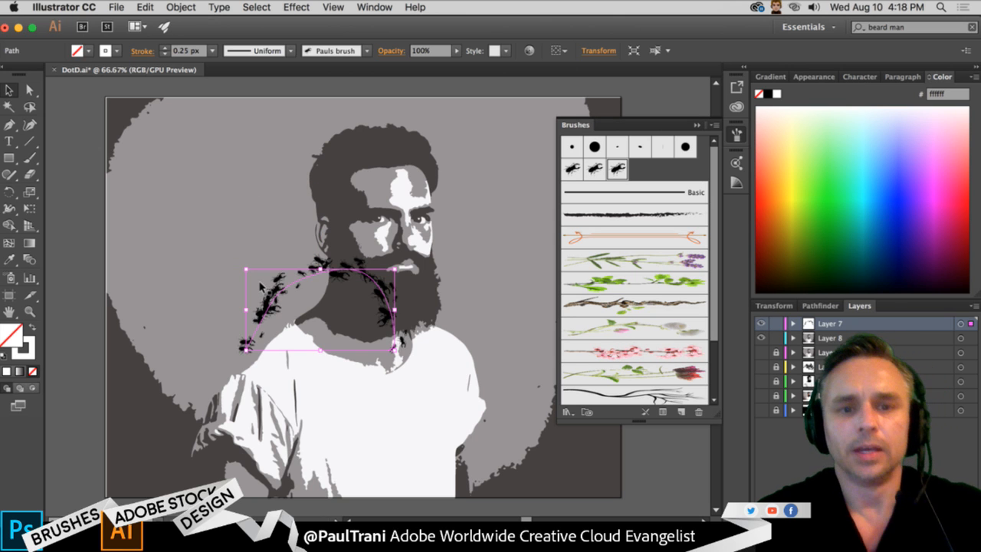
{"action": "key", "text": "Delete"}
- Paint many overlapping 0.25 px beetle strokes on Layer 7 across the lower beard, neck and upper shirt
{"action": "key", "text": "super+plus"}
{"action": "key", "text": "super+plus"}
{"action": "left_click_drag", "start_coordinate": [249, 287], "coordinate": [225, 156]}
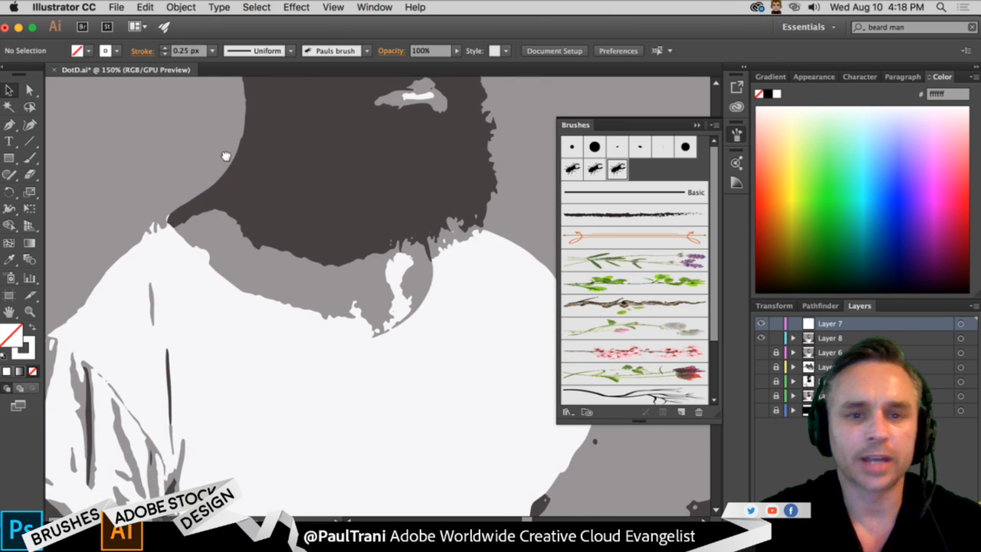
{"action": "left_click", "coordinate": [29, 157]}
{"action": "left_click_drag", "start_coordinate": [453, 217], "coordinate": [523, 441]}
{"action": "left_click_drag", "start_coordinate": [383, 223], "coordinate": [467, 383]}
{"action": "left_click_drag", "start_coordinate": [488, 334], "coordinate": [499, 338]}
{"action": "left_click_drag", "start_coordinate": [456, 174], "coordinate": [540, 328]}
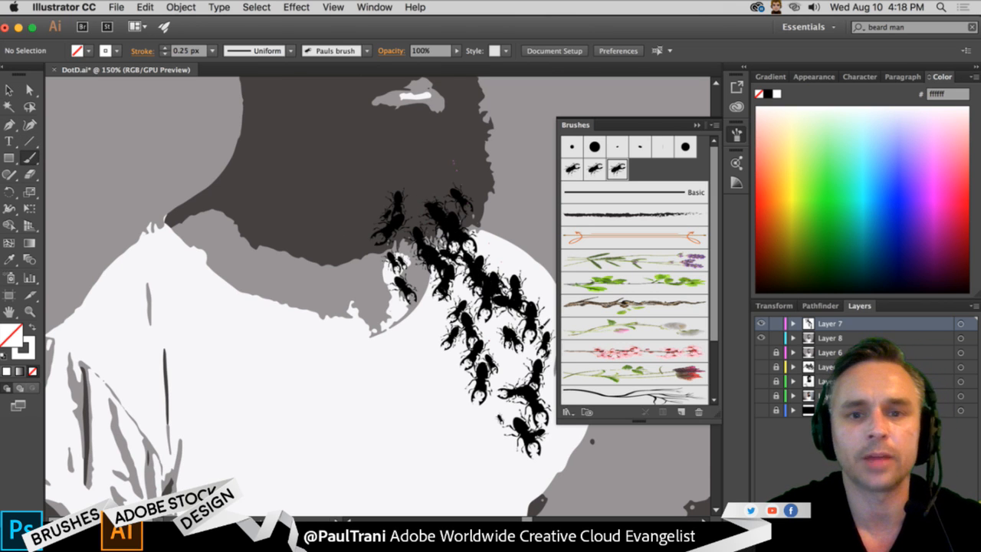
{"action": "left_click_drag", "start_coordinate": [374, 175], "coordinate": [423, 322]}
{"action": "left_click_drag", "start_coordinate": [353, 201], "coordinate": [368, 306]}
{"action": "left_click_drag", "start_coordinate": [314, 211], "coordinate": [346, 365]}
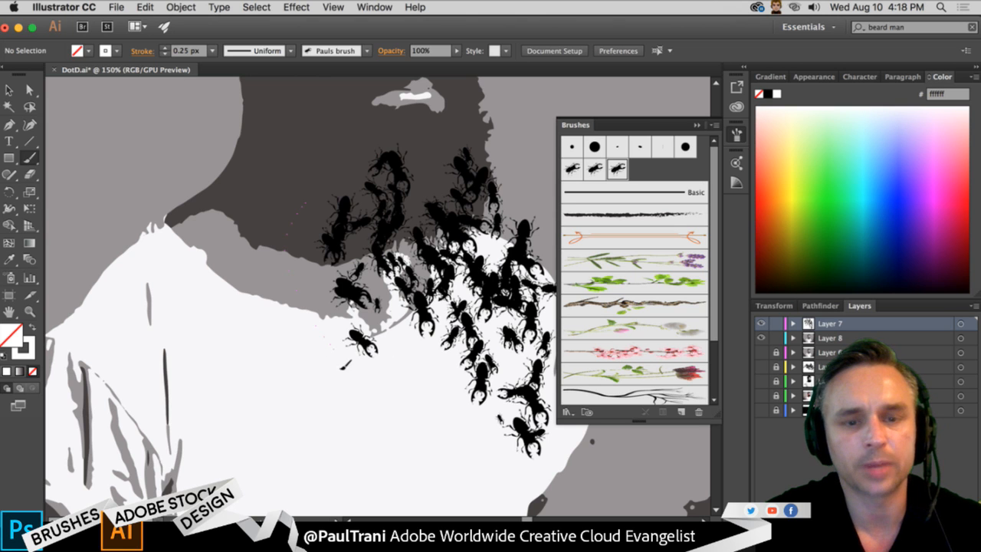
{"action": "mouse_move", "coordinate": [275, 188]}
{"action": "left_mouse_down"}
{"action": "mouse_move", "coordinate": [290, 326]}
{"action": "mouse_move", "coordinate": [266, 158]}
{"action": "mouse_move", "coordinate": [222, 307]}
{"action": "left_mouse_up"}
{"action": "mouse_move", "coordinate": [418, 204]}
{"action": "left_mouse_down"}
{"action": "mouse_move", "coordinate": [420, 381]}
{"action": "mouse_move", "coordinate": [432, 392]}
{"action": "left_mouse_up"}
{"action": "left_click_drag", "start_coordinate": [373, 220], "coordinate": [461, 452]}
- Select the lavender sprig brush after trying the bare branch brush
{"action": "scroll", "coordinate": [657, 260], "scroll_direction": "down", "scroll_amount": 3}
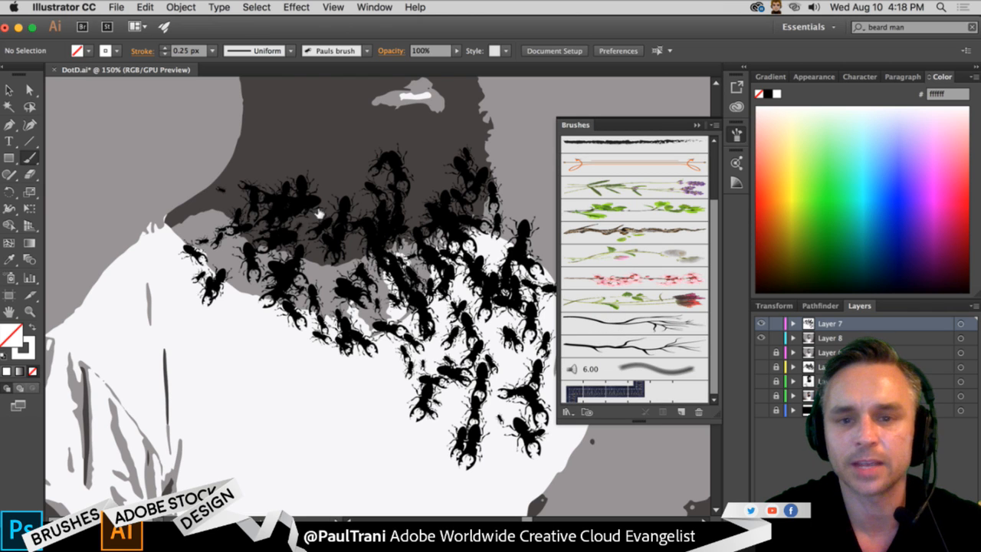
{"action": "left_click", "coordinate": [605, 325]}
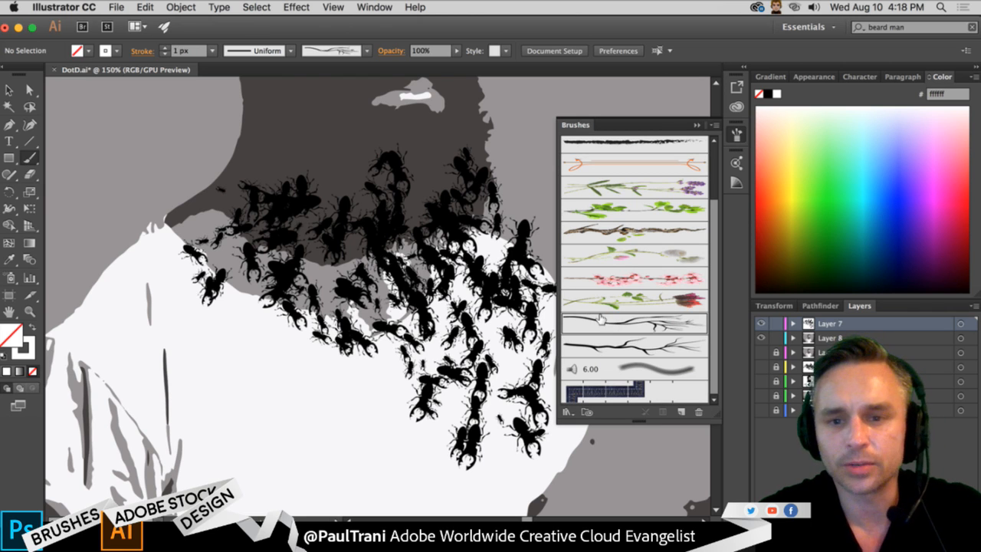
{"action": "left_click", "coordinate": [639, 187]}
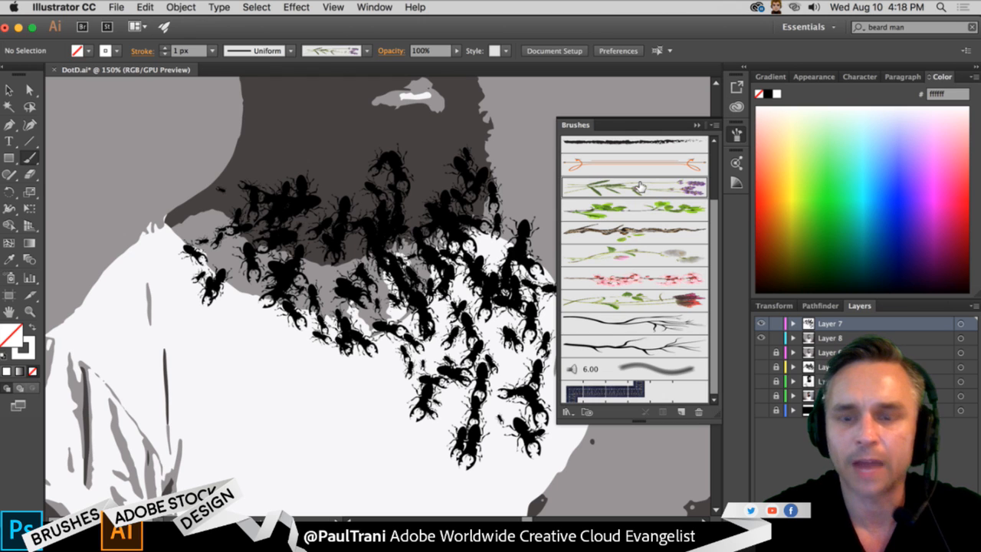
- Add a new layer above Layer 7, and lock the beetle and portrait layers, Layer 7 and Layer 8
{"action": "left_click", "coordinate": [775, 338]}
{"action": "left_click", "coordinate": [942, 515]}
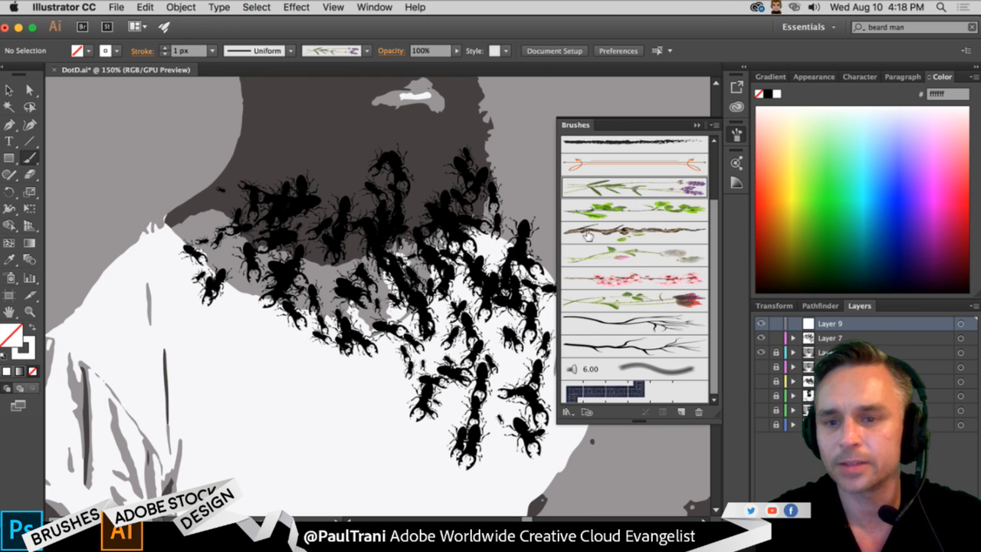
{"action": "left_click", "coordinate": [776, 338]}
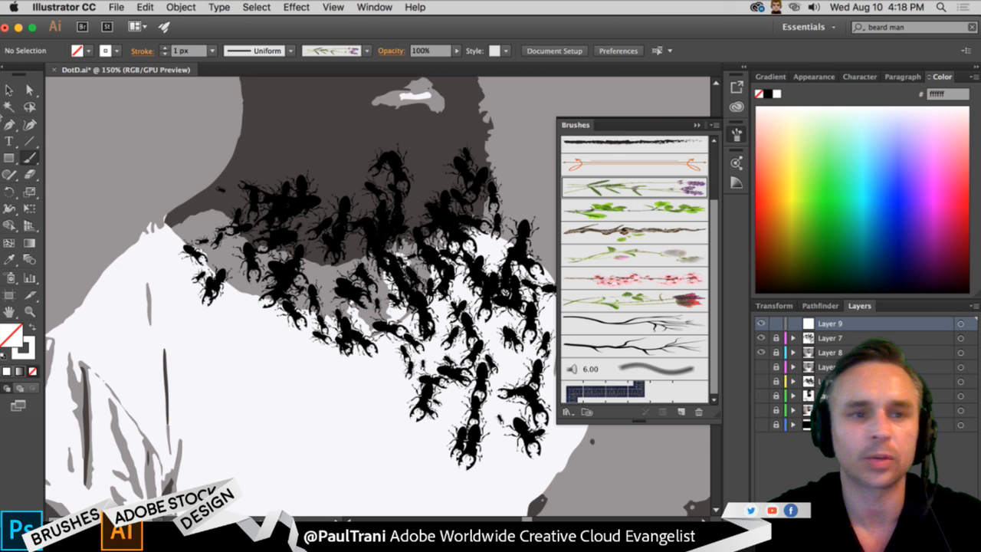
- Place the flower3 graphic from the Day of the Dead library on the new layer, beside the man's neck
{"action": "key", "text": "v"}
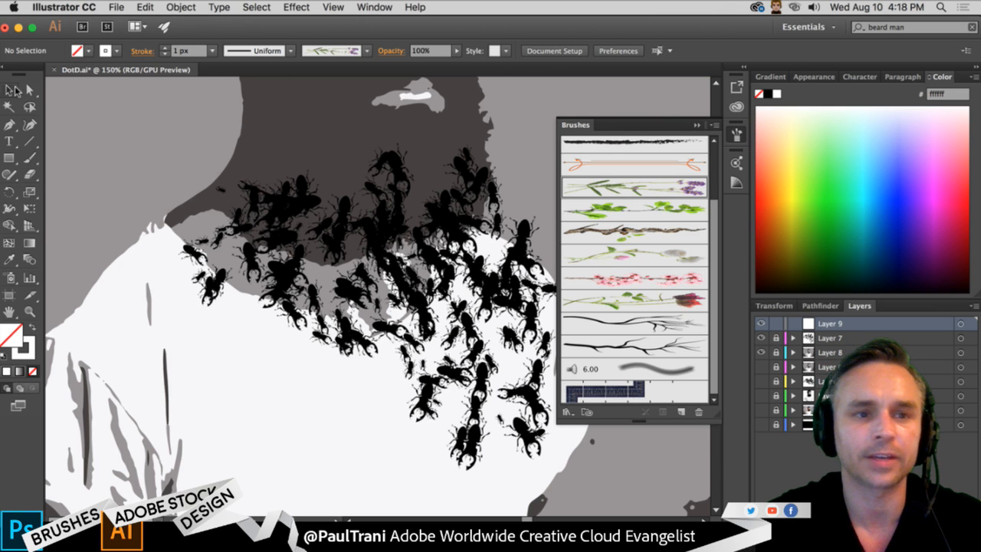
{"action": "left_click", "coordinate": [736, 107]}
{"action": "scroll", "coordinate": [549, 415], "scroll_direction": "down", "scroll_amount": 3}
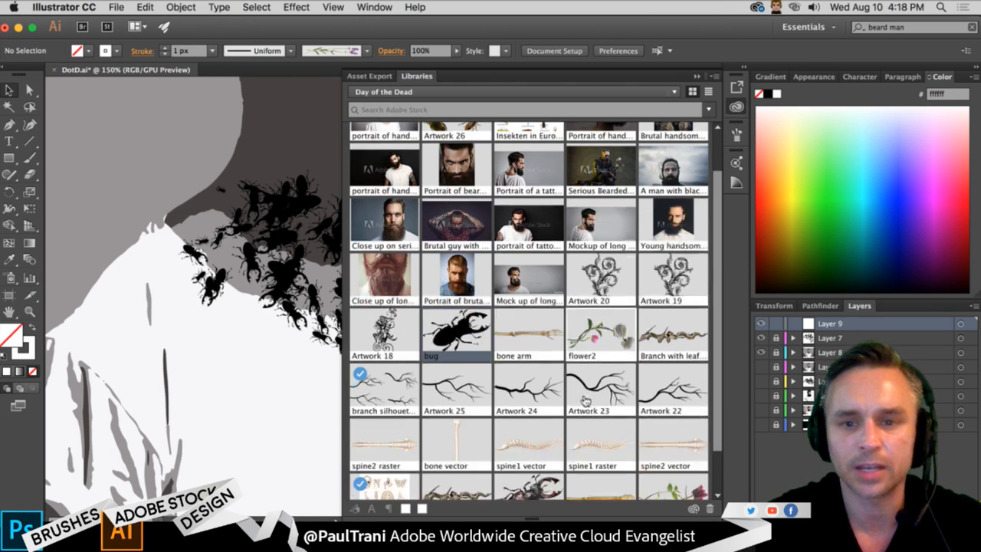
{"action": "left_click_drag", "start_coordinate": [683, 453], "coordinate": [188, 147]}
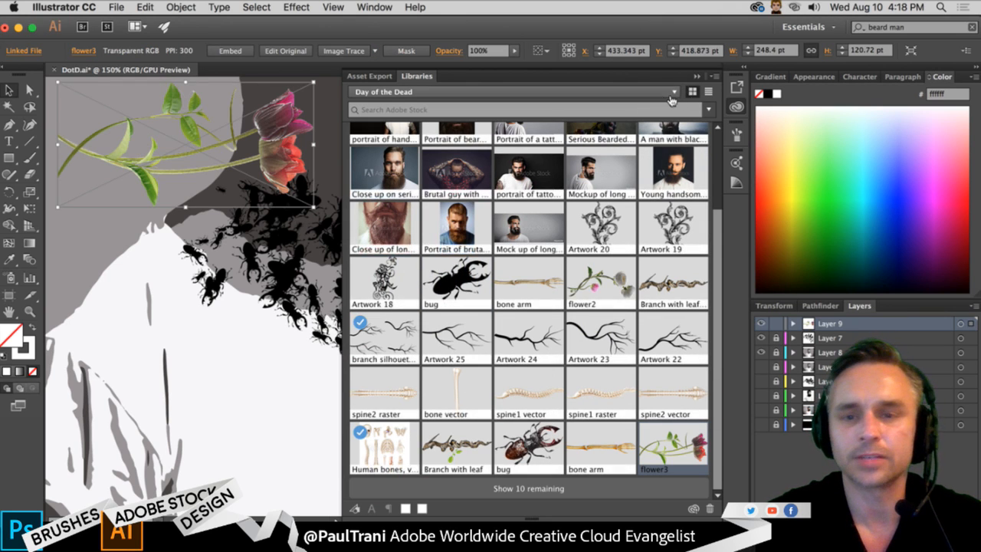
{"action": "left_click", "coordinate": [736, 134]}
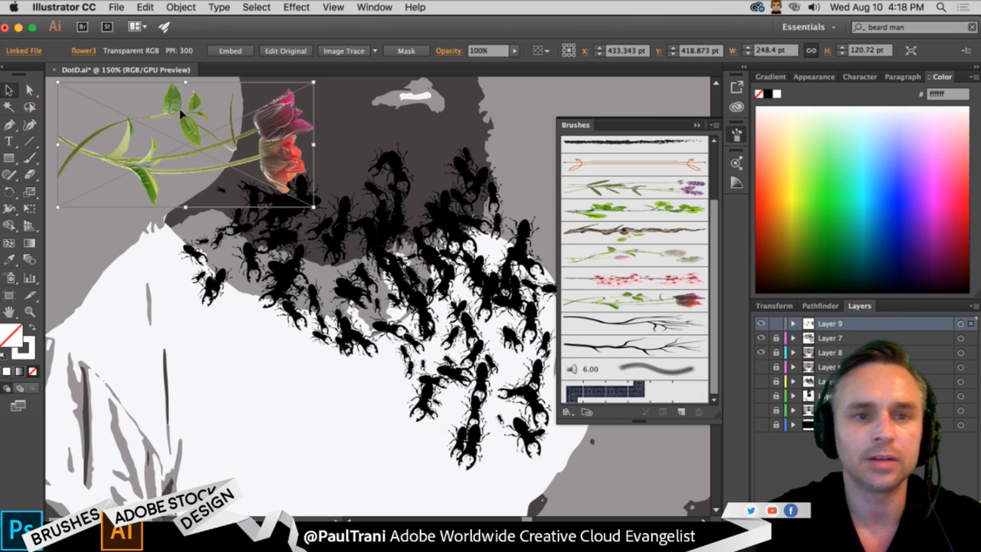
{"action": "left_click_drag", "start_coordinate": [176, 94], "coordinate": [616, 240]}
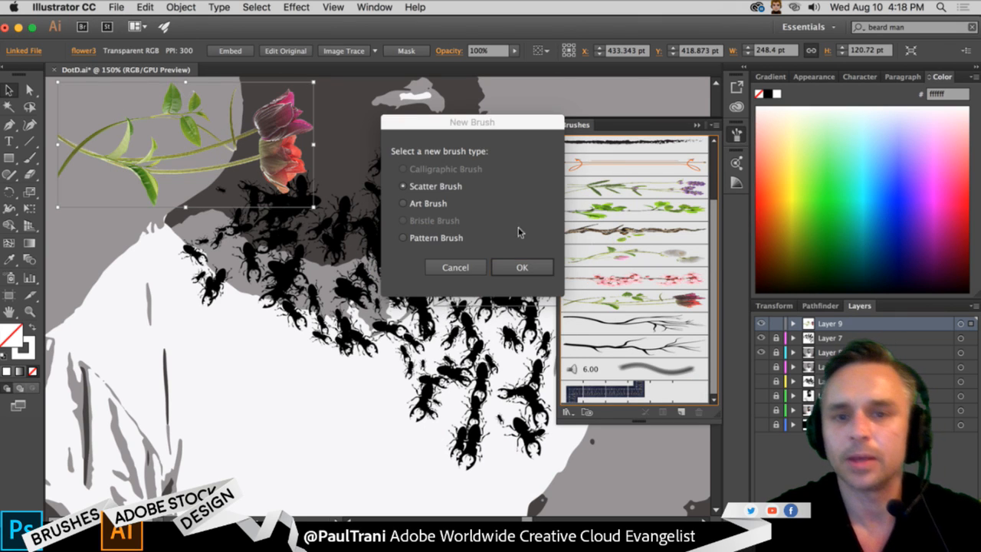
{"action": "left_click", "coordinate": [403, 203]}
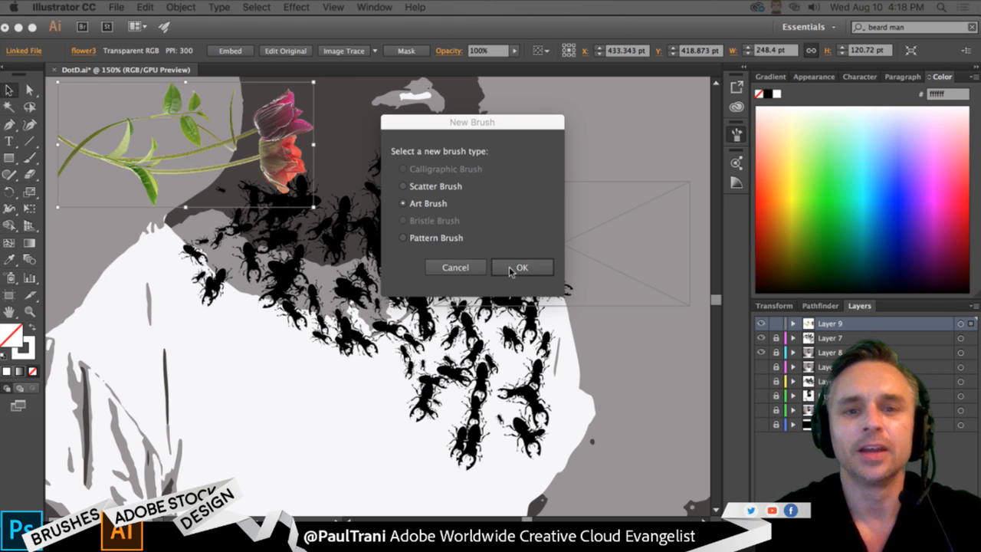
{"action": "left_click", "coordinate": [451, 269]}
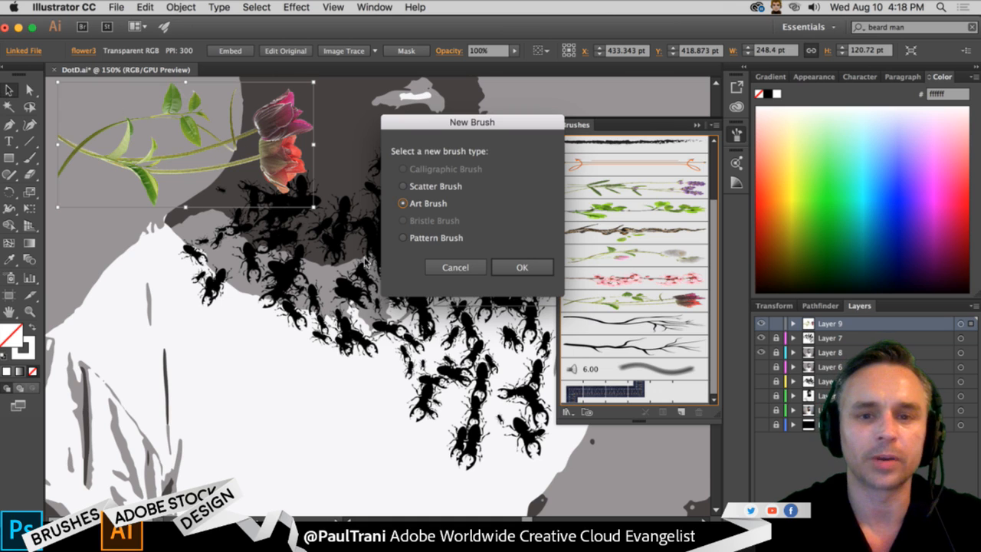
{"action": "left_click", "coordinate": [453, 264]}
{"action": "left_click", "coordinate": [455, 267]}
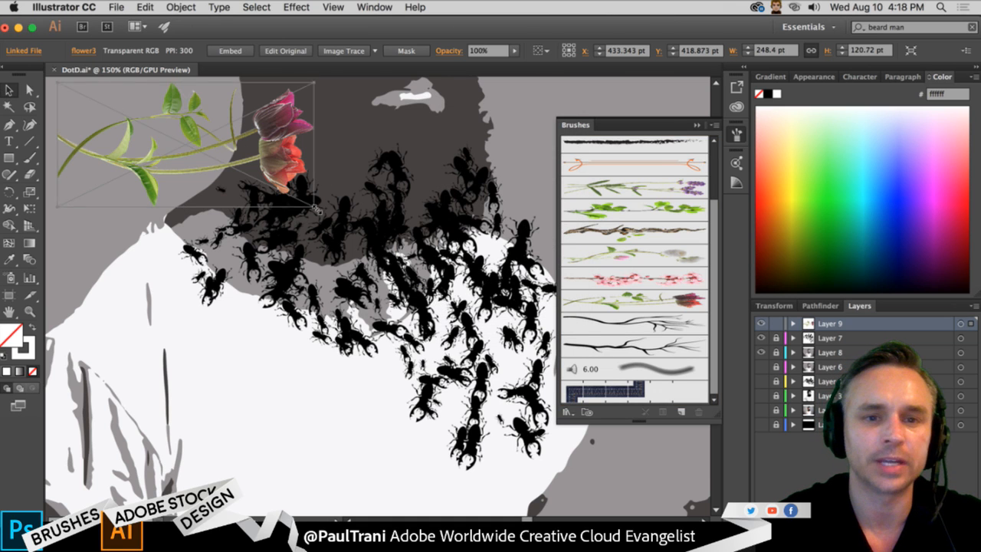
- Scale the flower3 graphic down to about 107.5 by 52.3 pt and try to define it as an art brush
{"action": "left_click_drag", "start_coordinate": [314, 207], "coordinate": [169, 137]}
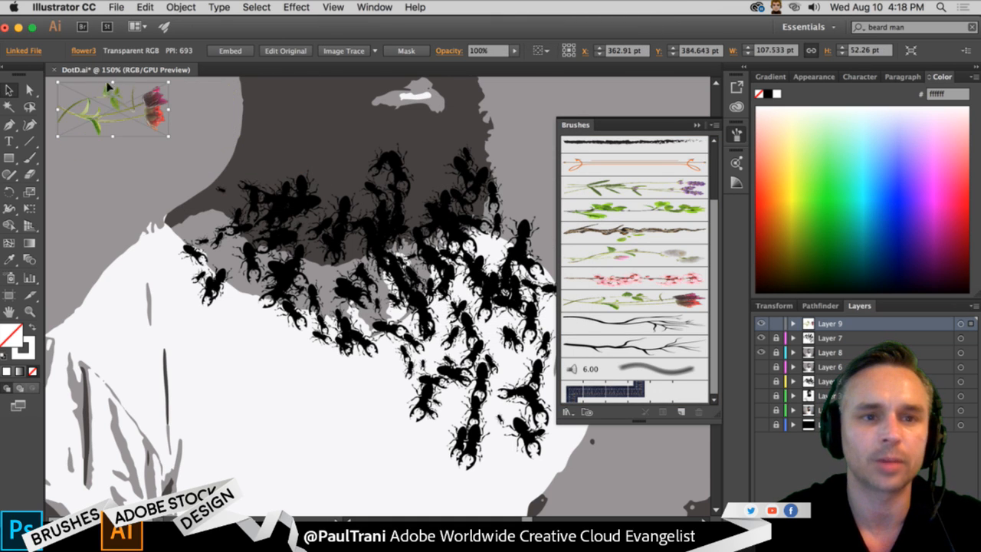
{"action": "mouse_move", "coordinate": [106, 85]}
{"action": "left_mouse_down"}
{"action": "mouse_move", "coordinate": [123, 112]}
{"action": "mouse_move", "coordinate": [621, 269]}
{"action": "left_mouse_up"}
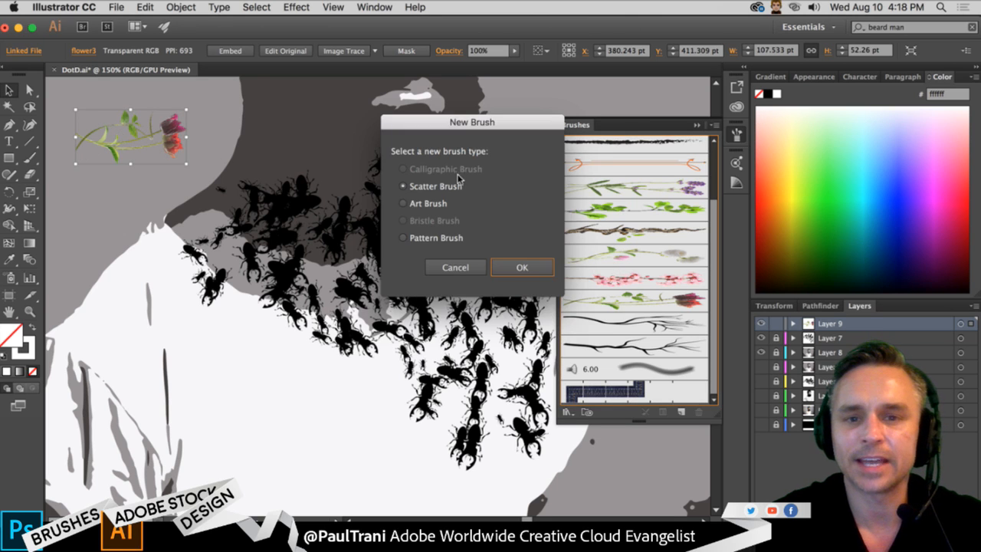
{"action": "left_click", "coordinate": [418, 204]}
{"action": "left_click", "coordinate": [522, 267]}
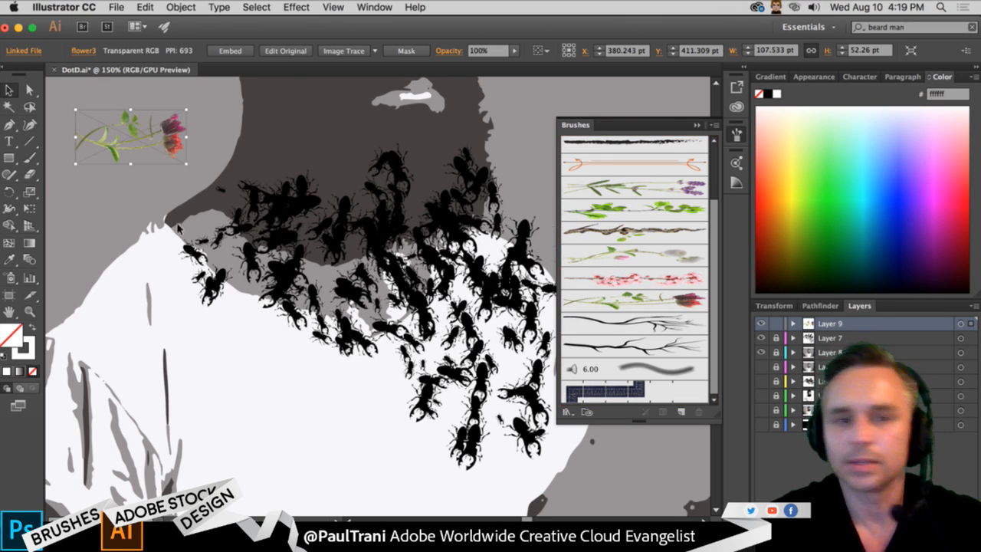
- Embed the linked flower3 graphic, flattening its layers to a single image
{"action": "left_click", "coordinate": [230, 50]}
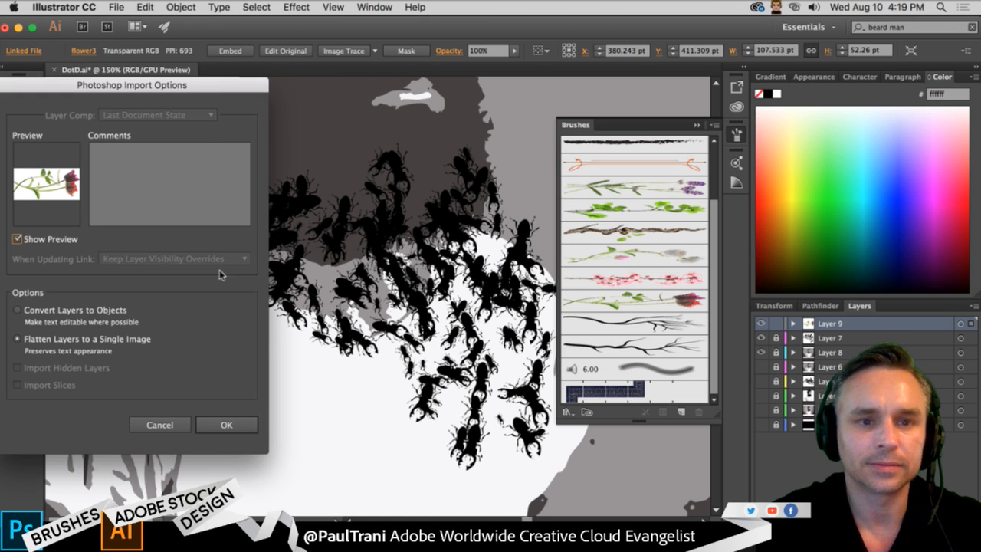
{"action": "left_click", "coordinate": [226, 425]}
{"action": "left_click_drag", "start_coordinate": [174, 122], "coordinate": [622, 238]}
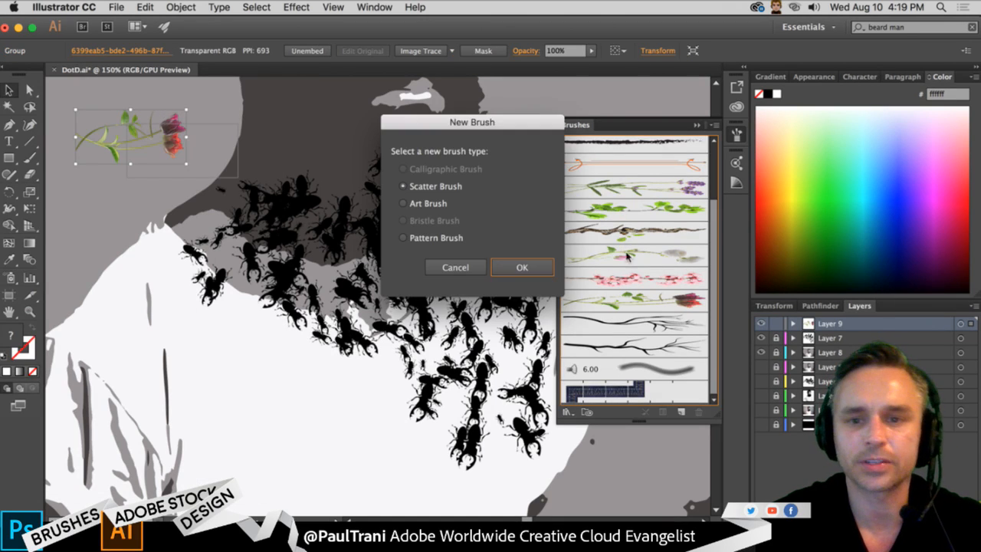
{"action": "left_click", "coordinate": [520, 268]}
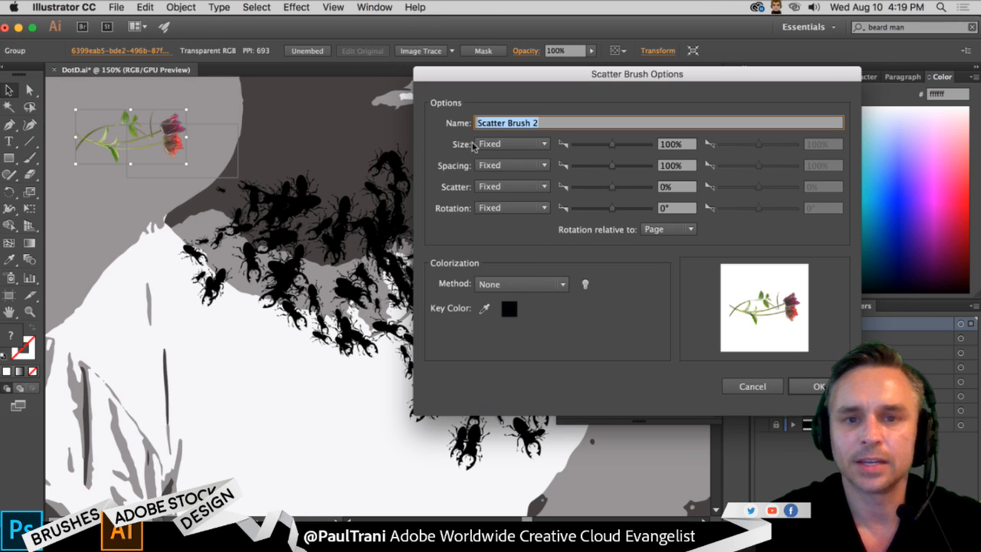
{"action": "left_click", "coordinate": [753, 387]}
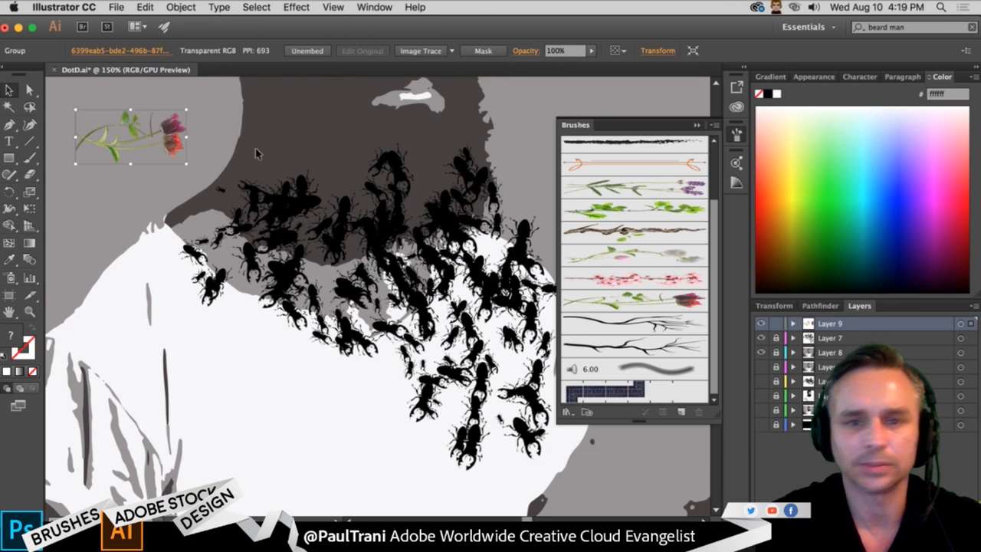
- Create an art brush from the embedded flower, stretched between guides from 0 to 81.649 pt, and delete the original graphic from the artwork
{"action": "left_click_drag", "start_coordinate": [161, 123], "coordinate": [598, 299]}
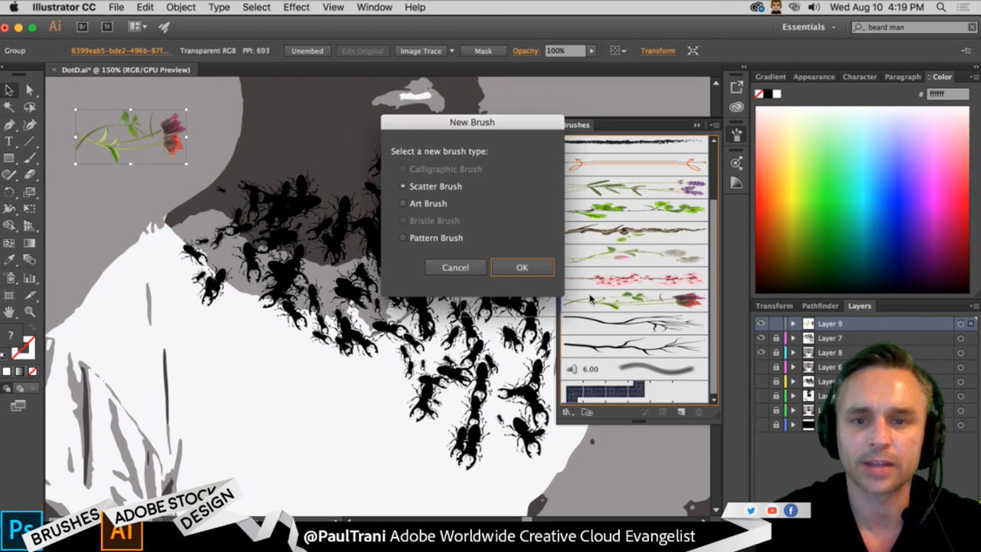
{"action": "left_click", "coordinate": [404, 204]}
{"action": "left_click", "coordinate": [522, 267]}
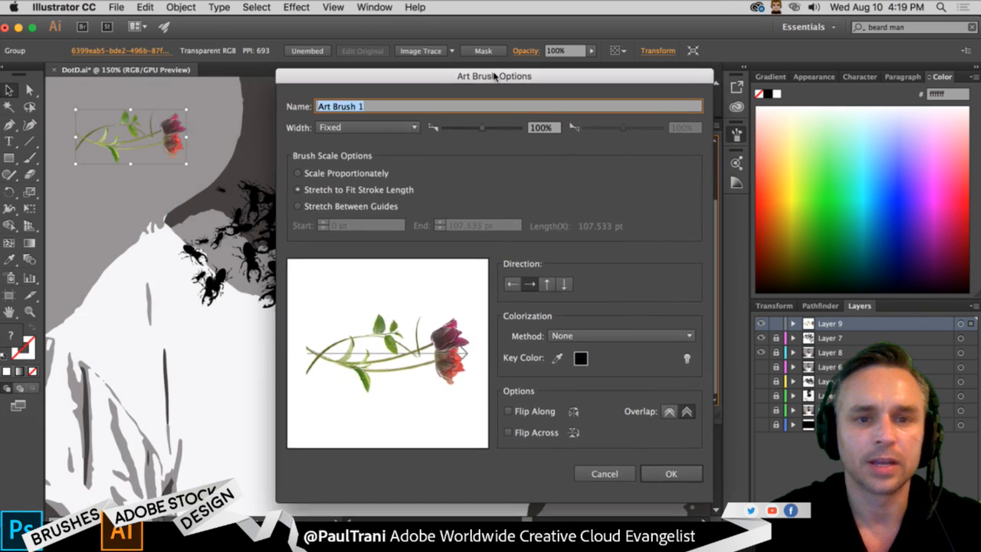
{"action": "left_click_drag", "start_coordinate": [494, 76], "coordinate": [660, 60]}
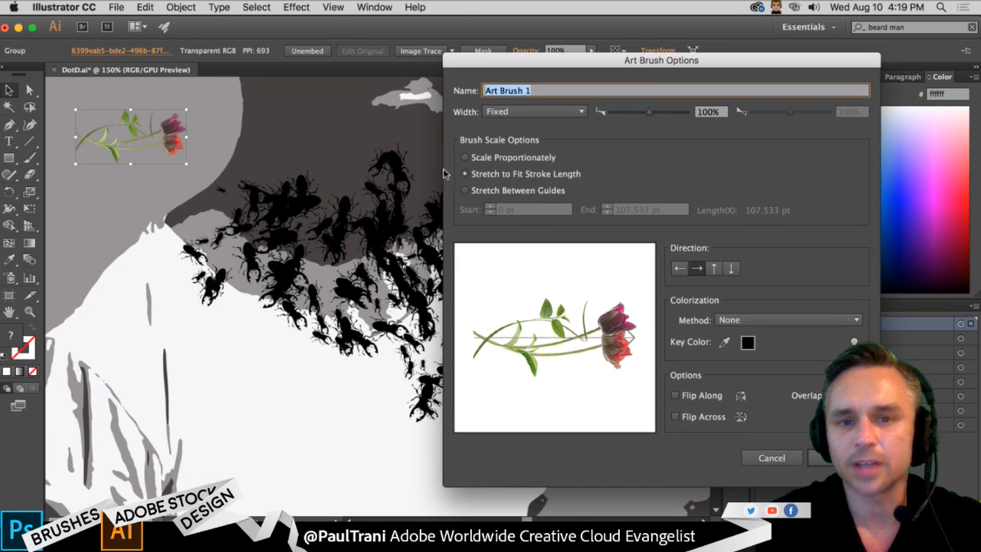
{"action": "left_click", "coordinate": [465, 190]}
{"action": "mouse_move", "coordinate": [637, 292]}
{"action": "left_mouse_down"}
{"action": "mouse_move", "coordinate": [599, 306]}
{"action": "mouse_move", "coordinate": [598, 318]}
{"action": "left_mouse_up"}
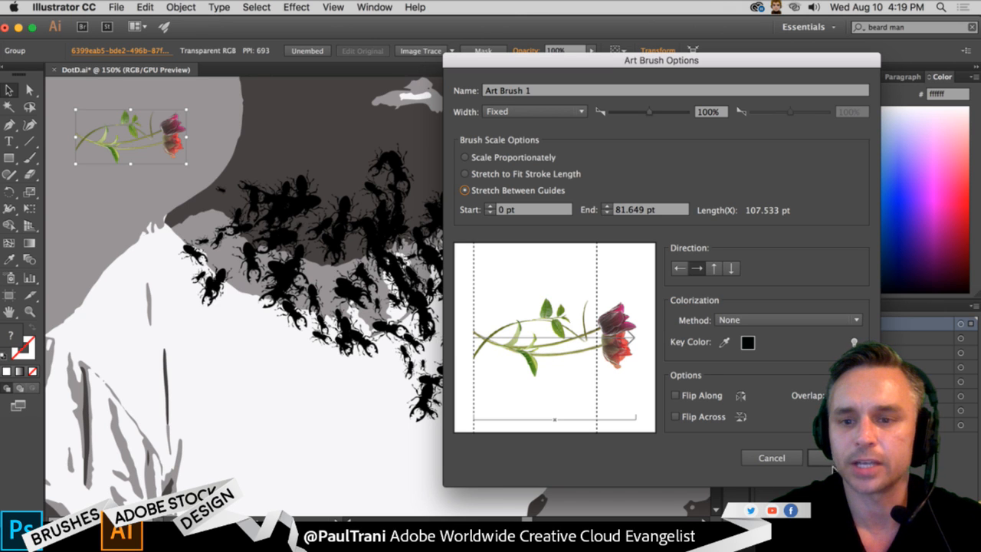
{"action": "left_click", "coordinate": [832, 458]}
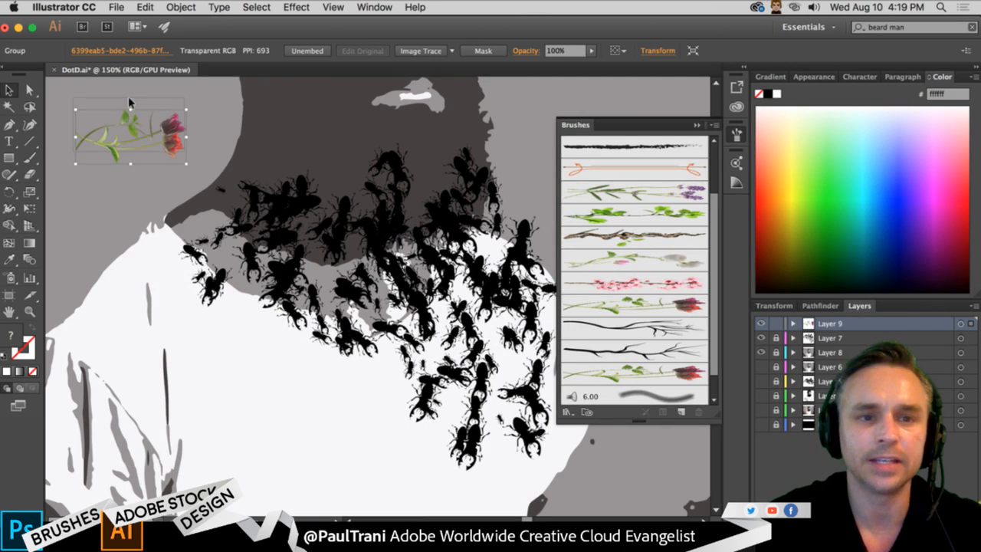
{"action": "key", "text": "Delete"}
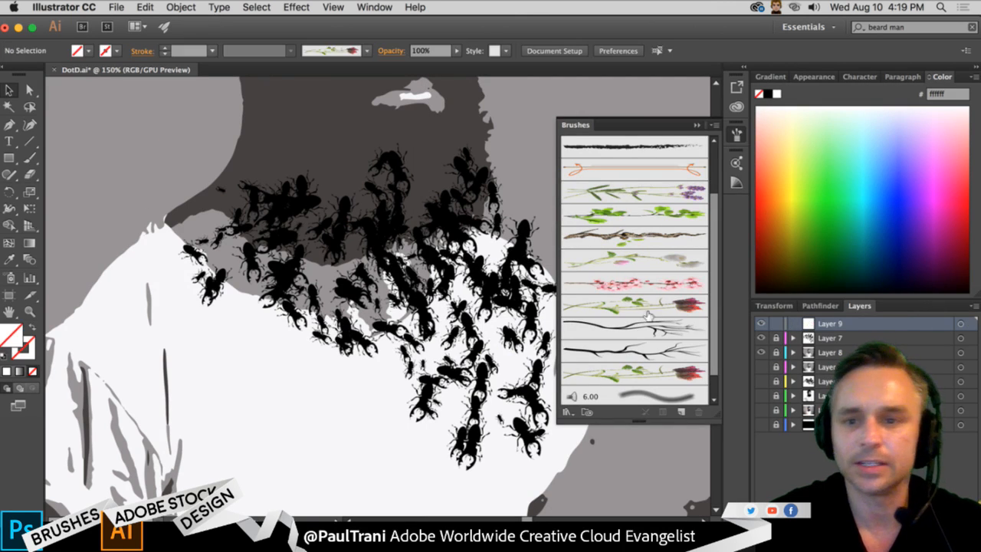
- Paint several 1 px tulip brush strokes on Layer 9, hanging from the lower beard and neck down over the beetles
{"action": "left_click", "coordinate": [650, 368]}
{"action": "left_click", "coordinate": [607, 305]}
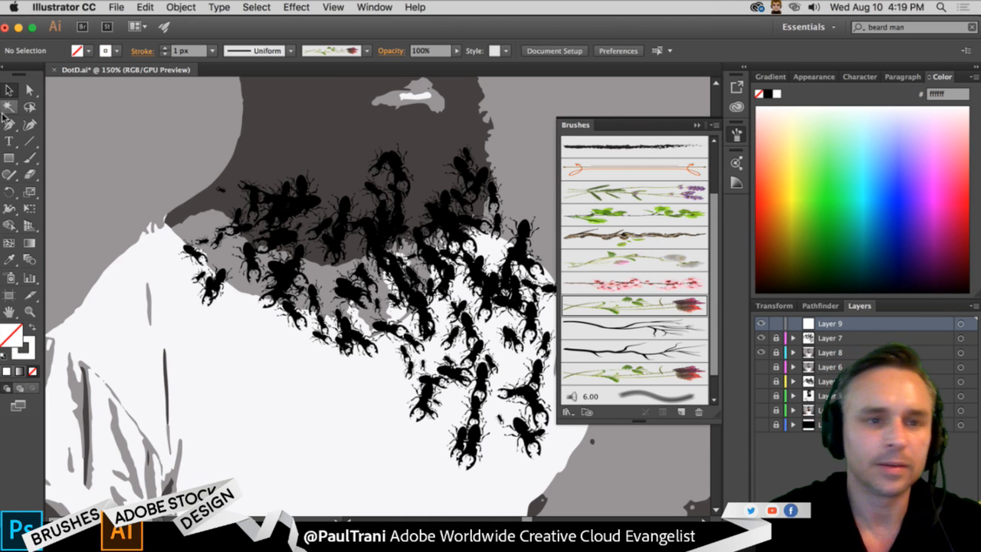
{"action": "left_click", "coordinate": [30, 157]}
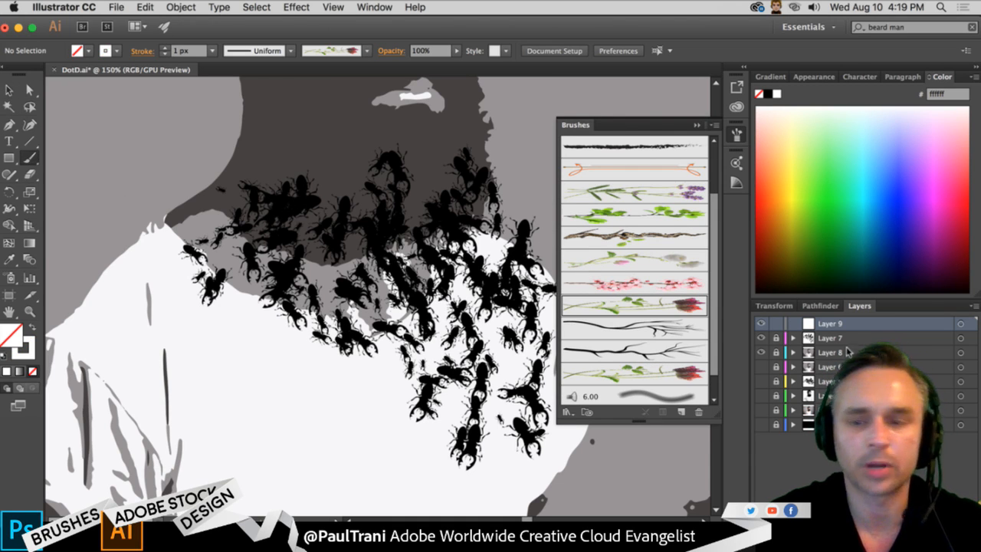
{"action": "mouse_move", "coordinate": [257, 190]}
{"action": "left_mouse_down"}
{"action": "mouse_move", "coordinate": [295, 199]}
{"action": "mouse_move", "coordinate": [294, 243]}
{"action": "mouse_move", "coordinate": [403, 405]}
{"action": "left_mouse_up"}
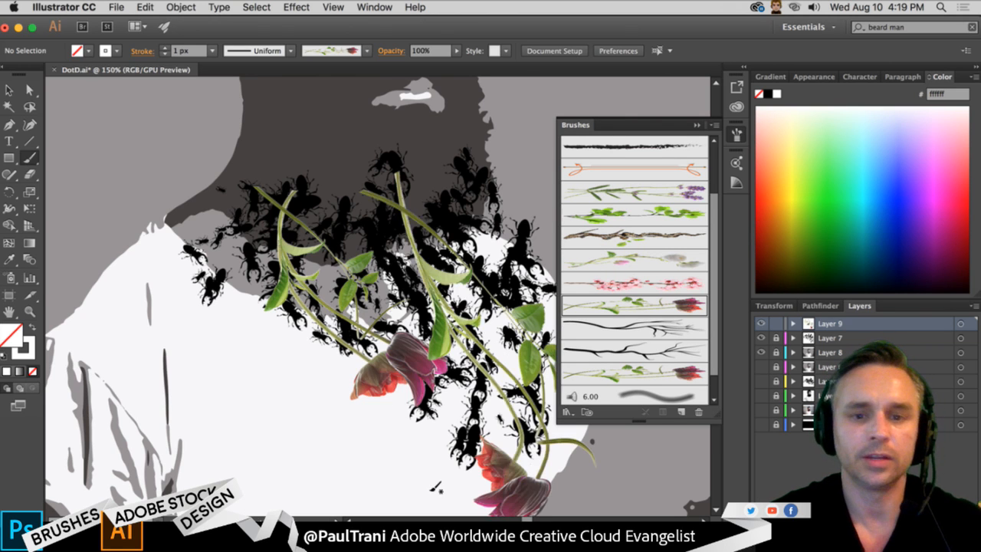
{"action": "key", "text": "super+minus"}
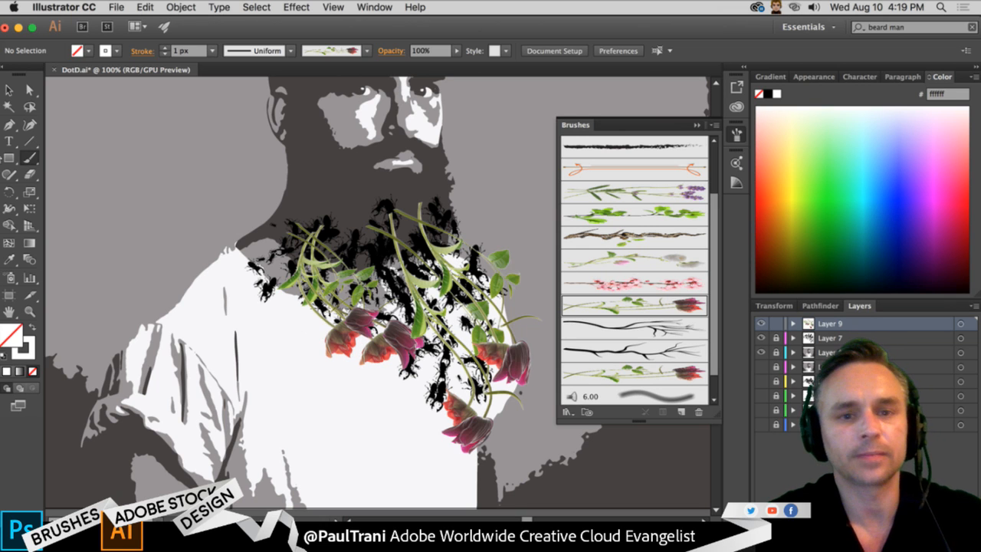
- Select all the tulip strokes and reduce their stroke weight to 0.75 px
{"action": "left_click", "coordinate": [9, 91]}
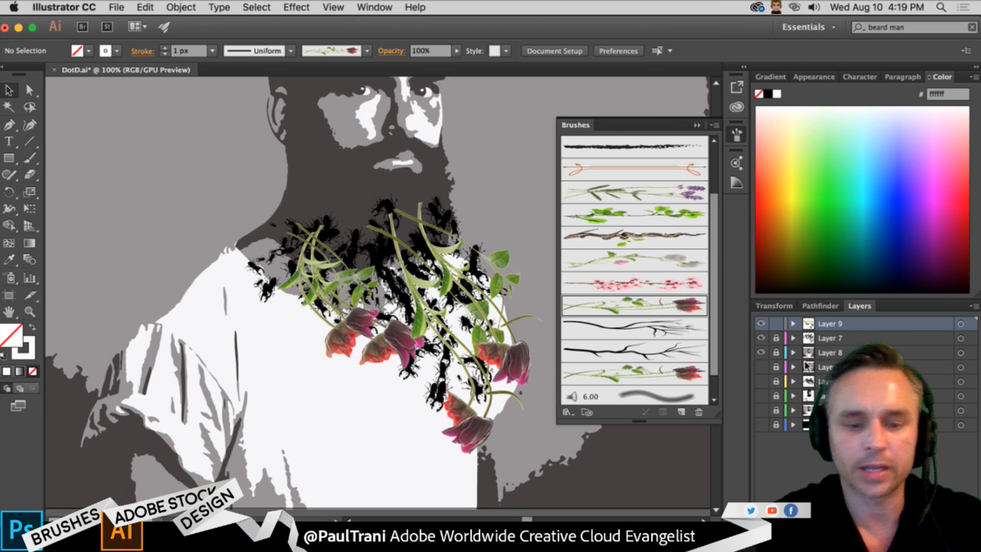
{"action": "key", "text": "super+a"}
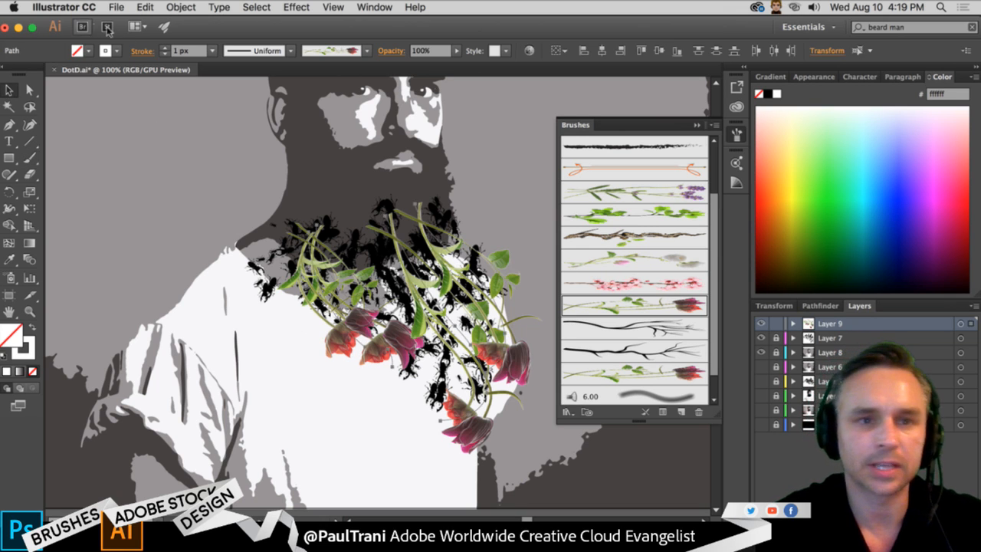
{"action": "left_click", "coordinate": [167, 55]}
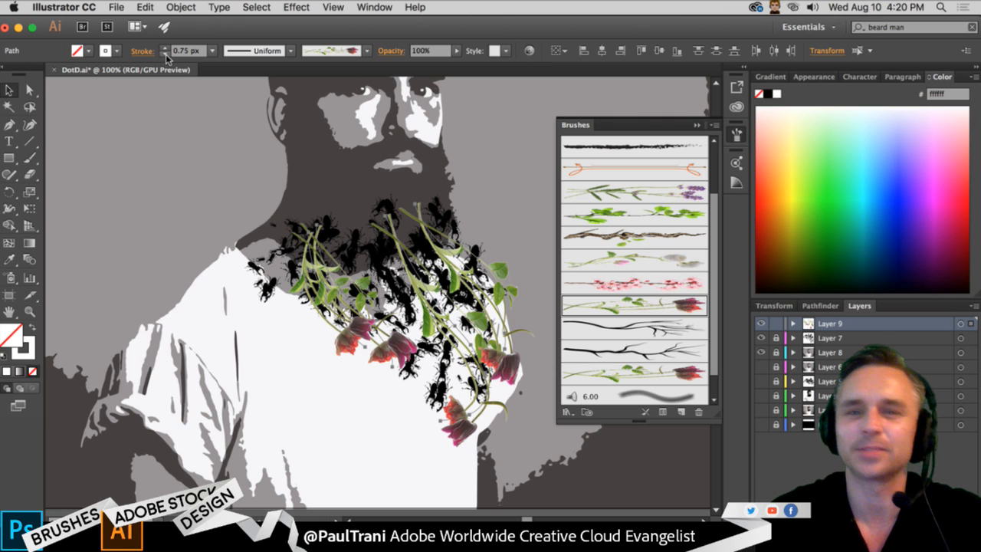
{"action": "left_click", "coordinate": [694, 124]}
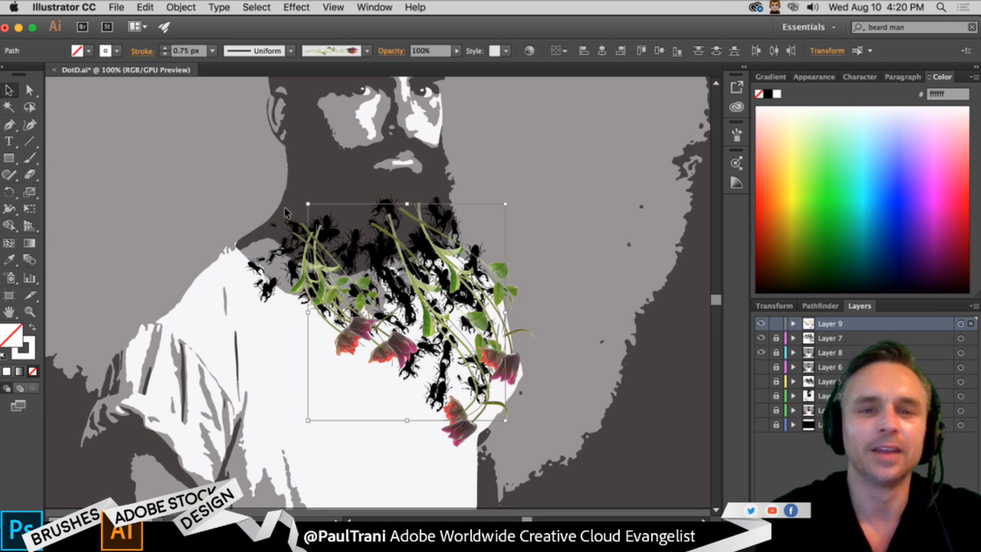
- Add a new layer above the tulip layer, and lock Layer 9
{"action": "left_click_drag", "start_coordinate": [202, 166], "coordinate": [203, 212]}
{"action": "left_click_drag", "start_coordinate": [214, 227], "coordinate": [217, 215]}
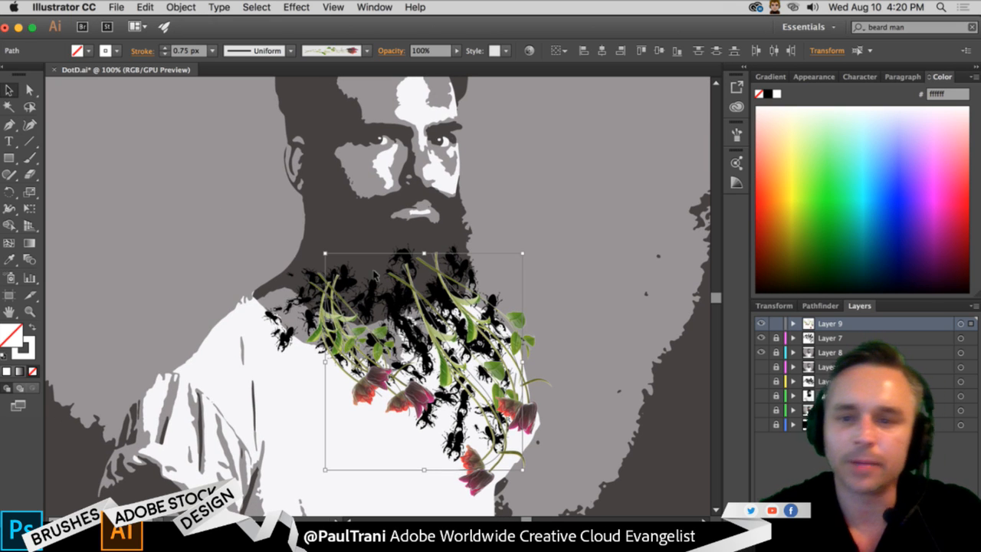
{"action": "left_click", "coordinate": [951, 516]}
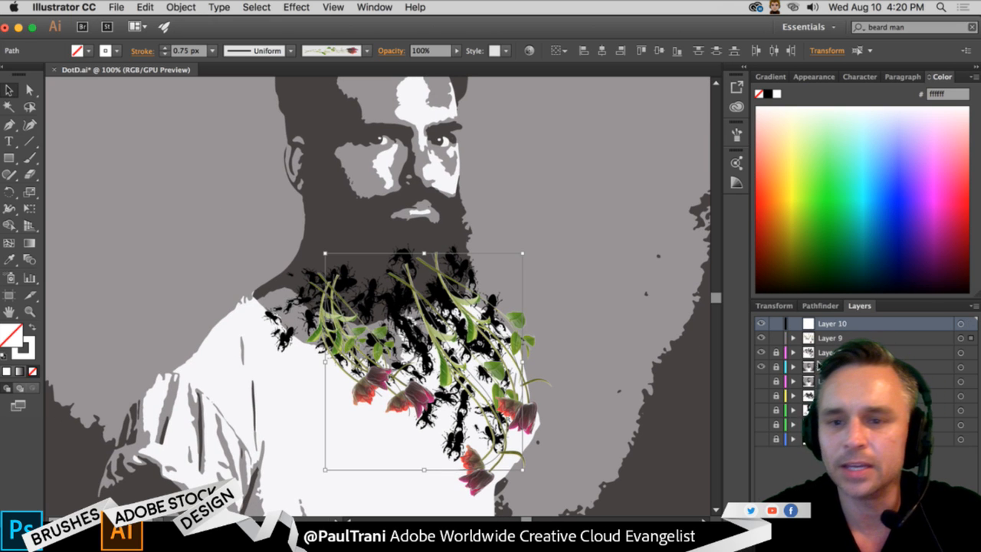
{"action": "left_click", "coordinate": [775, 338]}
- Paint four 0.75 px strokes on Layer 10 with the brown leafy branch brush, running from the beard down over the neck and flowers
{"action": "left_click", "coordinate": [29, 157]}
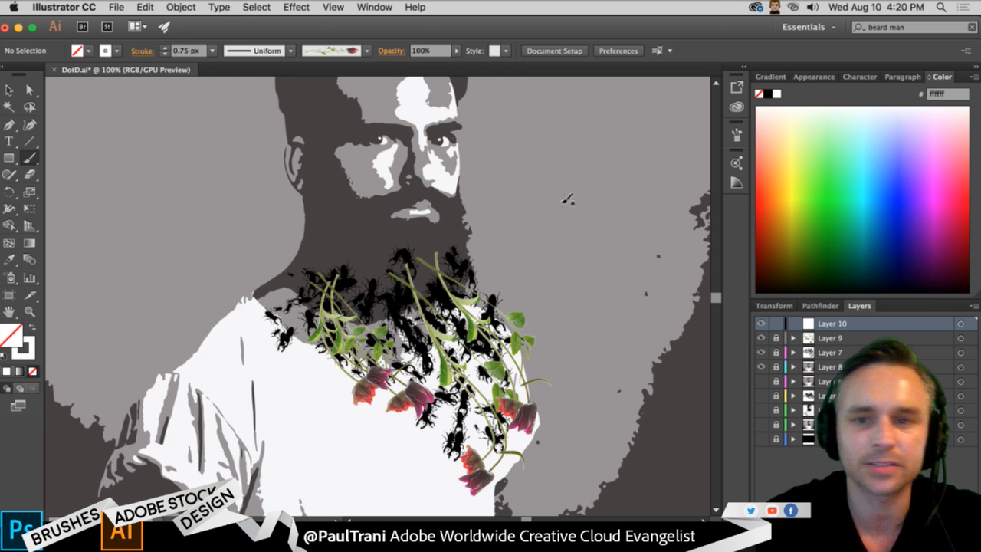
{"action": "left_click", "coordinate": [736, 136]}
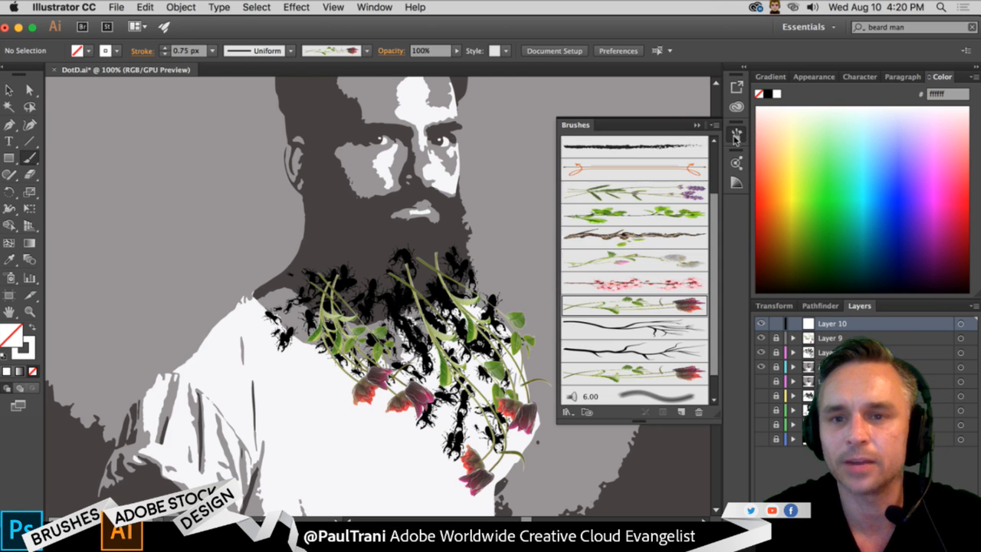
{"action": "left_click", "coordinate": [595, 229]}
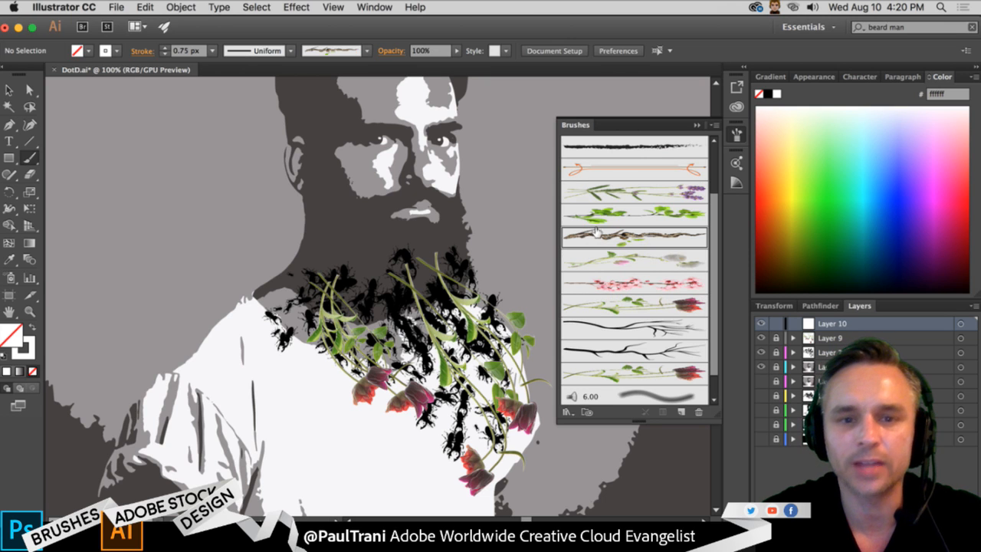
{"action": "mouse_move", "coordinate": [317, 247]}
{"action": "left_mouse_down"}
{"action": "mouse_move", "coordinate": [398, 398]}
{"action": "mouse_move", "coordinate": [376, 441]}
{"action": "left_mouse_up"}
{"action": "left_click_drag", "start_coordinate": [393, 311], "coordinate": [487, 458]}
{"action": "left_click_drag", "start_coordinate": [415, 239], "coordinate": [525, 423]}
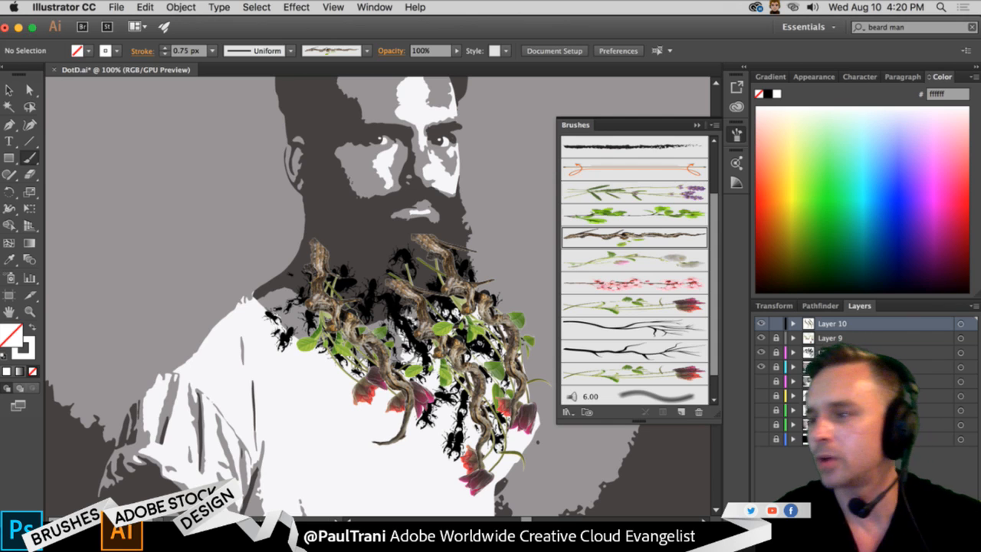
{"action": "key", "text": "super+Tab"}
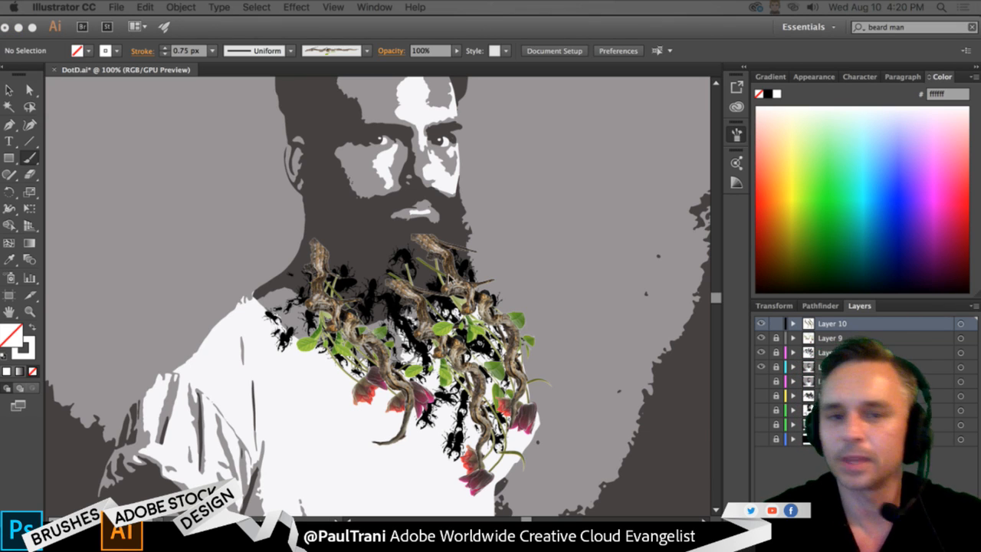
{"action": "left_click", "coordinate": [463, 44]}
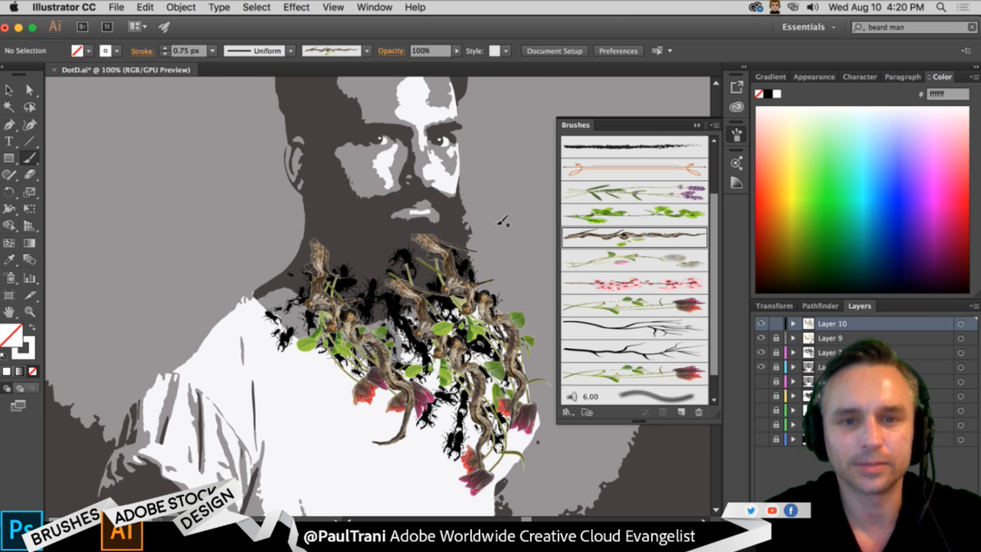
{"action": "left_click_drag", "start_coordinate": [326, 214], "coordinate": [312, 367]}
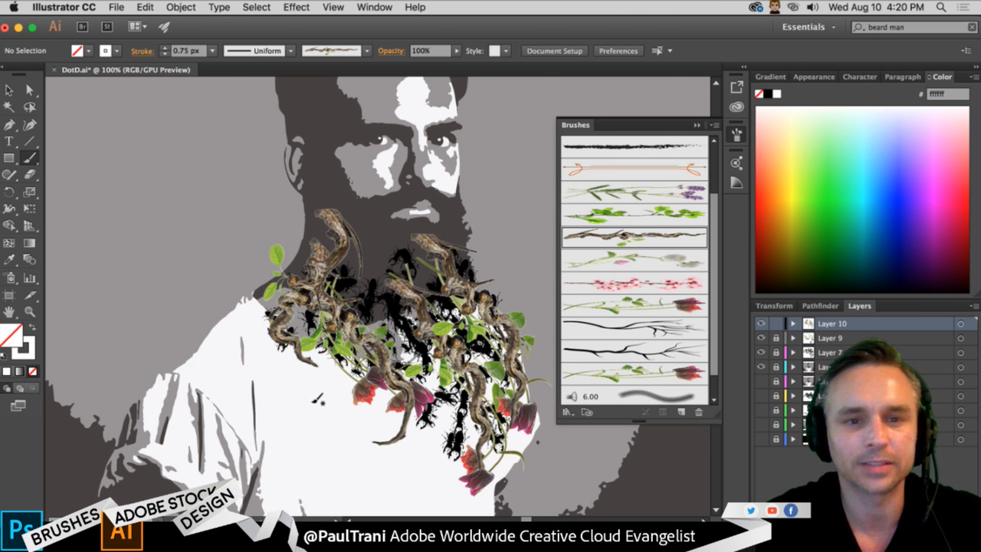
- Select all the brown branch strokes on Layer 10 and set their stroke weight to 0.5 px
{"action": "key", "text": "super+a"}
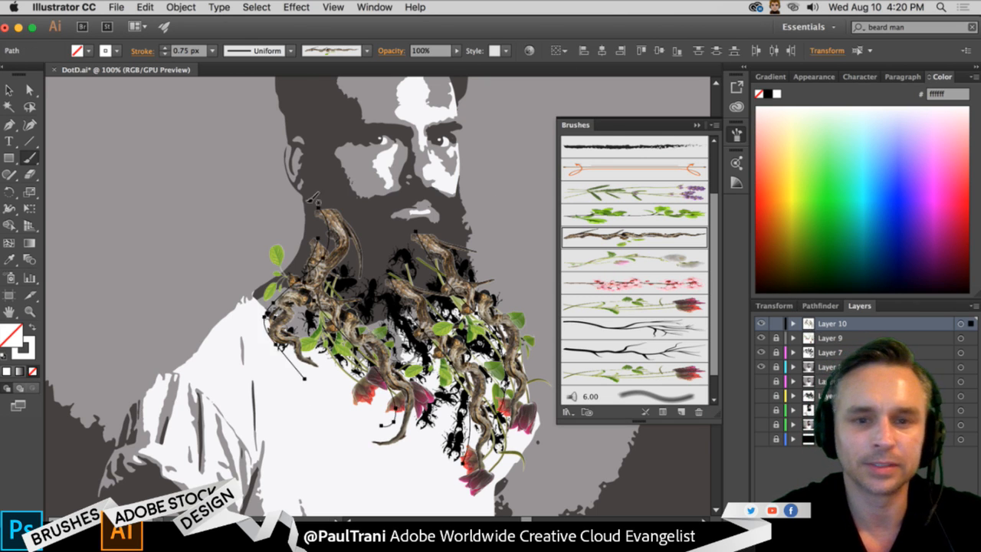
{"action": "left_click", "coordinate": [165, 55]}
{"action": "left_click", "coordinate": [166, 55]}
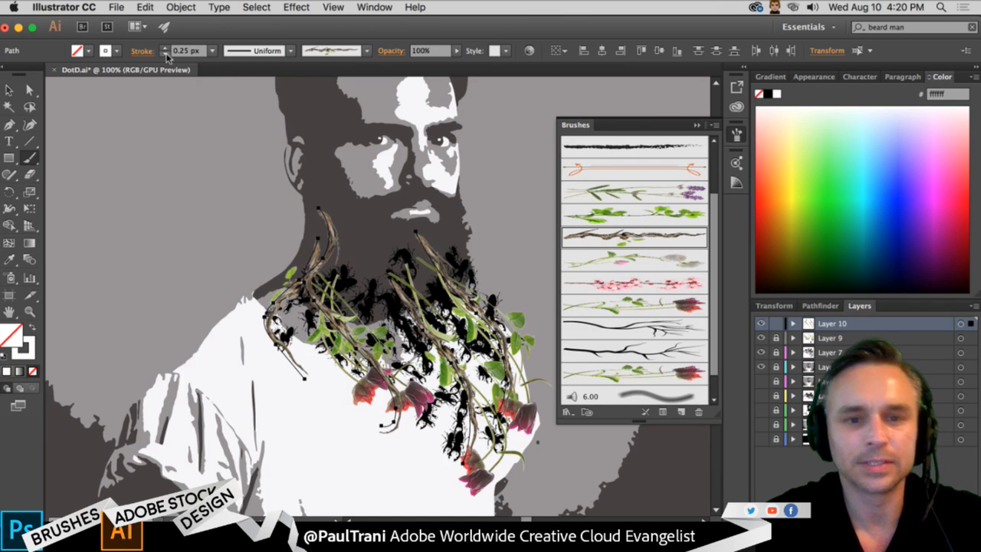
{"action": "left_click", "coordinate": [164, 49]}
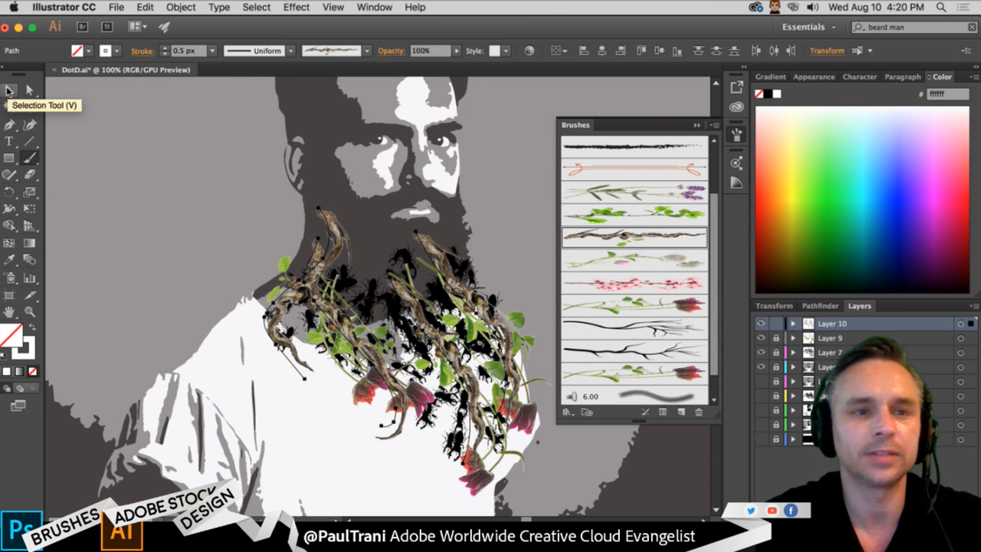
- Paint three 0.5 px strokes with the brown leafy branch brush across the top and side of the man's hair
{"action": "left_click", "coordinate": [8, 90]}
{"action": "left_click_drag", "start_coordinate": [216, 156], "coordinate": [220, 268]}
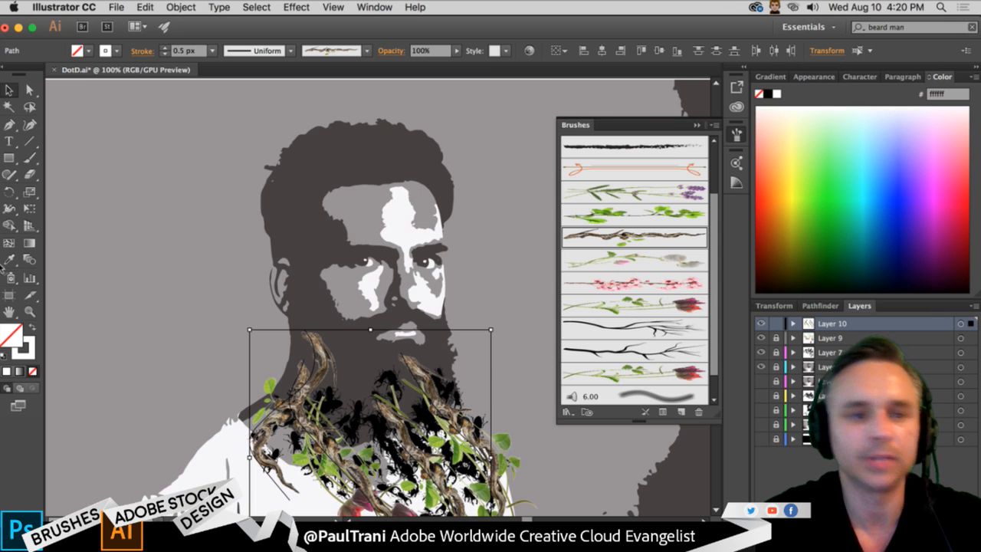
{"action": "left_click", "coordinate": [29, 157]}
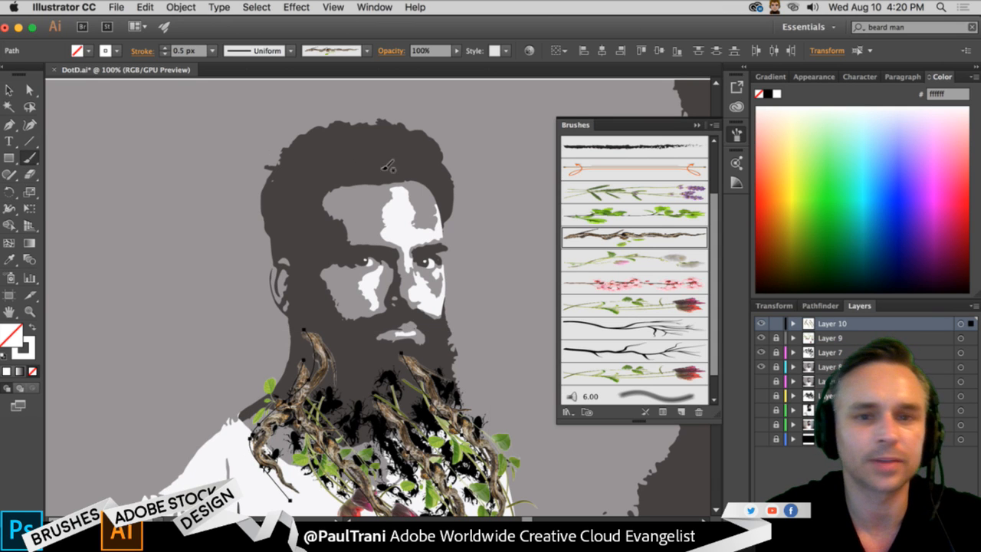
{"action": "mouse_move", "coordinate": [449, 188]}
{"action": "left_mouse_down"}
{"action": "mouse_move", "coordinate": [368, 133]}
{"action": "mouse_move", "coordinate": [322, 146]}
{"action": "left_mouse_up"}
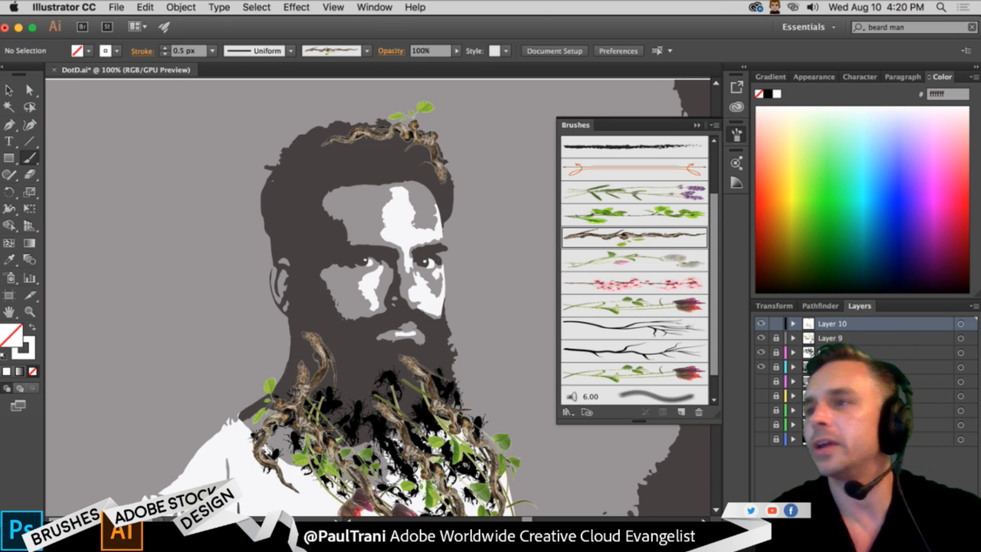
{"action": "key", "text": "super+Tab"}
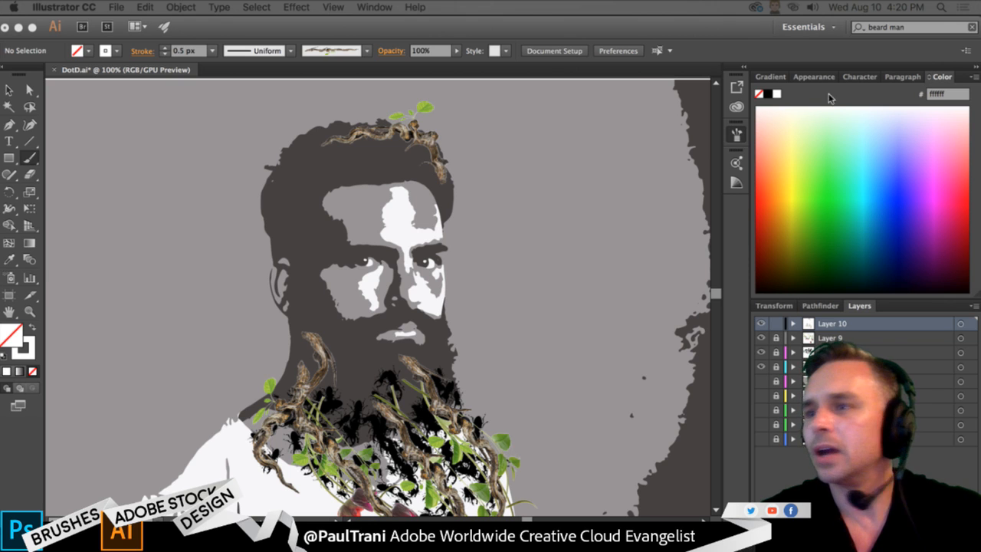
{"action": "left_click", "coordinate": [330, 160]}
{"action": "mouse_move", "coordinate": [404, 162]}
{"action": "left_mouse_down"}
{"action": "mouse_move", "coordinate": [352, 138]}
{"action": "mouse_move", "coordinate": [225, 164]}
{"action": "left_mouse_up"}
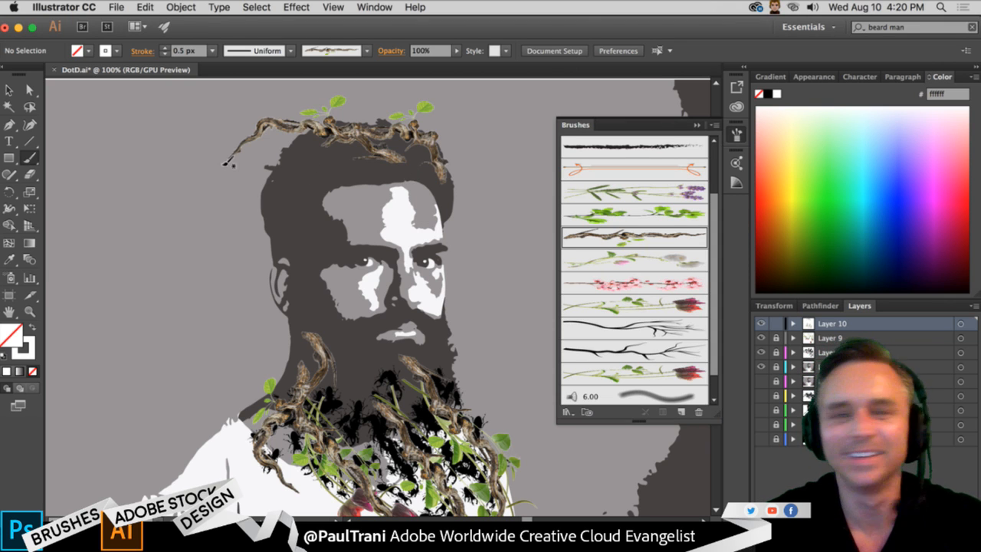
{"action": "mouse_move", "coordinate": [360, 179]}
{"action": "left_mouse_down"}
{"action": "mouse_move", "coordinate": [274, 178]}
{"action": "mouse_move", "coordinate": [254, 228]}
{"action": "left_mouse_up"}
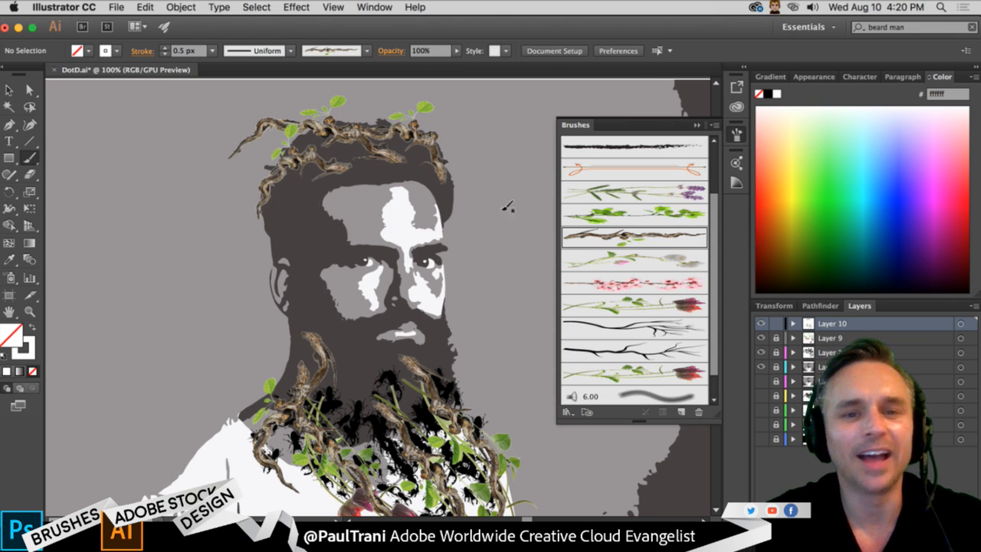
- Try out the thinner black bare-branch brush with strokes across the hair
{"action": "left_click", "coordinate": [650, 329]}
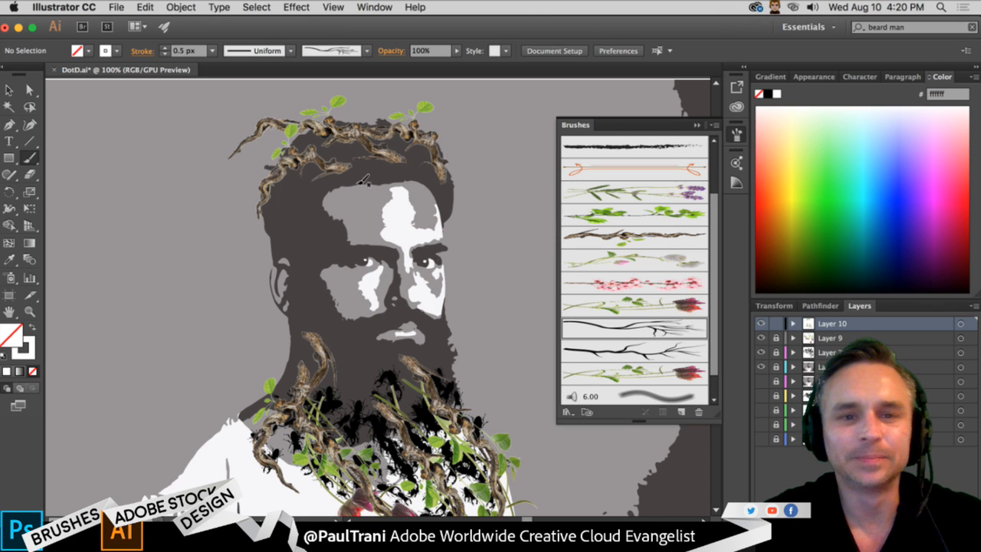
{"action": "mouse_move", "coordinate": [359, 184]}
{"action": "left_mouse_down"}
{"action": "mouse_move", "coordinate": [310, 140]}
{"action": "mouse_move", "coordinate": [269, 181]}
{"action": "left_mouse_up"}
{"action": "mouse_move", "coordinate": [425, 172]}
{"action": "left_mouse_down"}
{"action": "mouse_move", "coordinate": [266, 118]}
{"action": "mouse_move", "coordinate": [256, 138]}
{"action": "left_mouse_up"}
{"action": "key", "text": "super+z"}
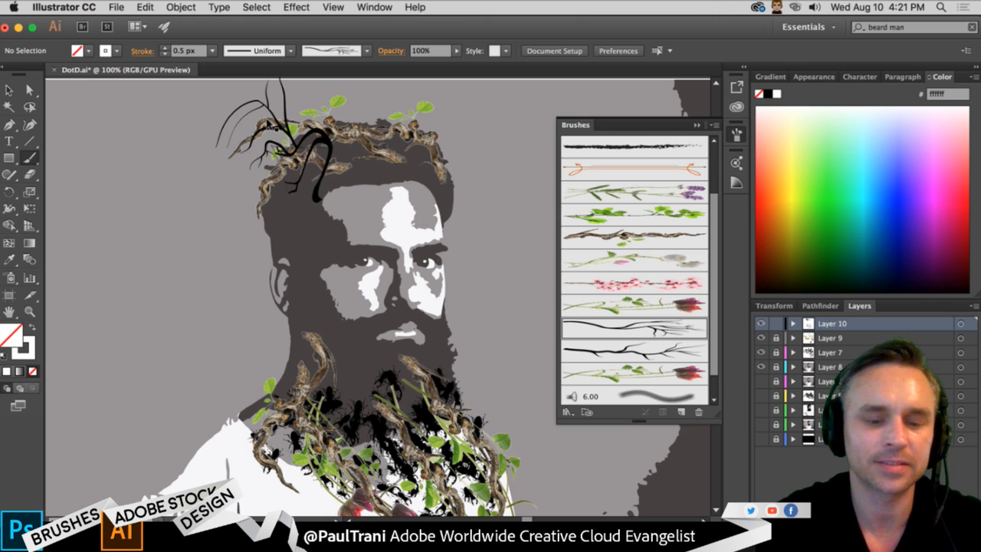
{"action": "key", "text": "super+z"}
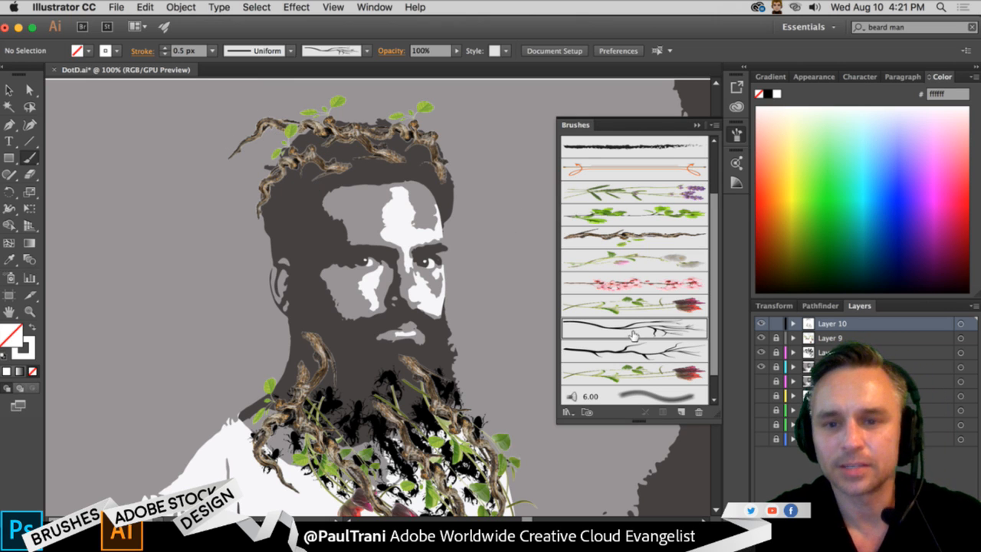
- Paint several strokes with the thicker black branch brush outward around the hair, and undo the one running down the face
{"action": "left_click", "coordinate": [637, 349]}
{"action": "mouse_move", "coordinate": [377, 176]}
{"action": "left_mouse_down"}
{"action": "mouse_move", "coordinate": [356, 155]}
{"action": "mouse_move", "coordinate": [244, 181]}
{"action": "left_mouse_up"}
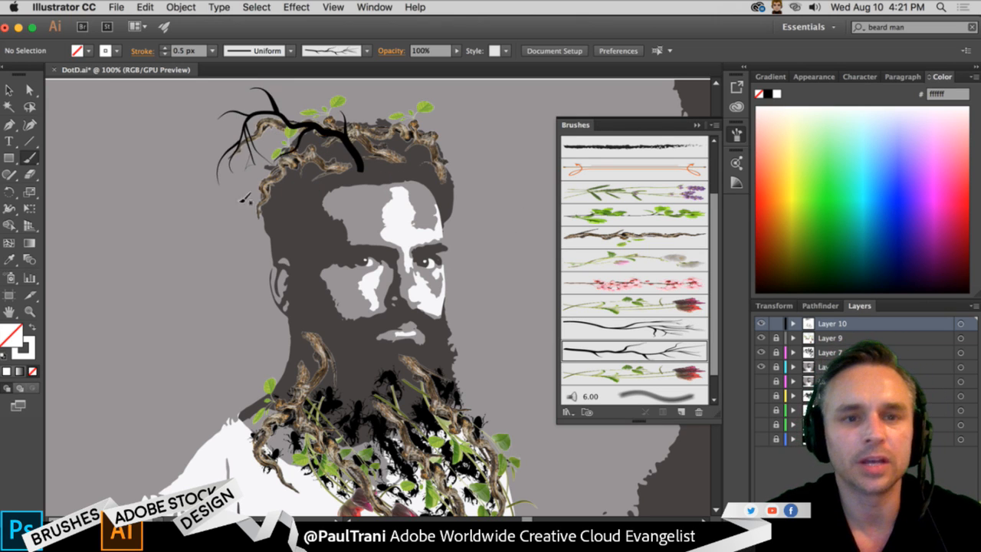
{"action": "left_click_drag", "start_coordinate": [315, 183], "coordinate": [247, 261]}
{"action": "left_click_drag", "start_coordinate": [398, 180], "coordinate": [348, 135]}
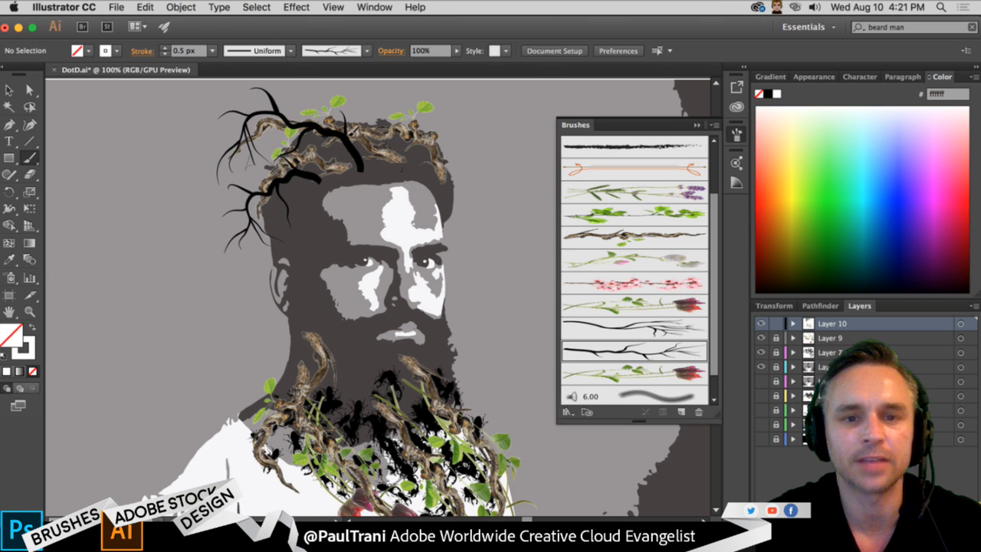
{"action": "mouse_move", "coordinate": [452, 176]}
{"action": "left_mouse_down"}
{"action": "mouse_move", "coordinate": [406, 112]}
{"action": "mouse_move", "coordinate": [355, 101]}
{"action": "mouse_move", "coordinate": [496, 181]}
{"action": "mouse_move", "coordinate": [512, 174]}
{"action": "left_mouse_up"}
{"action": "mouse_move", "coordinate": [307, 200]}
{"action": "left_mouse_down"}
{"action": "mouse_move", "coordinate": [281, 259]}
{"action": "mouse_move", "coordinate": [239, 273]}
{"action": "left_mouse_up"}
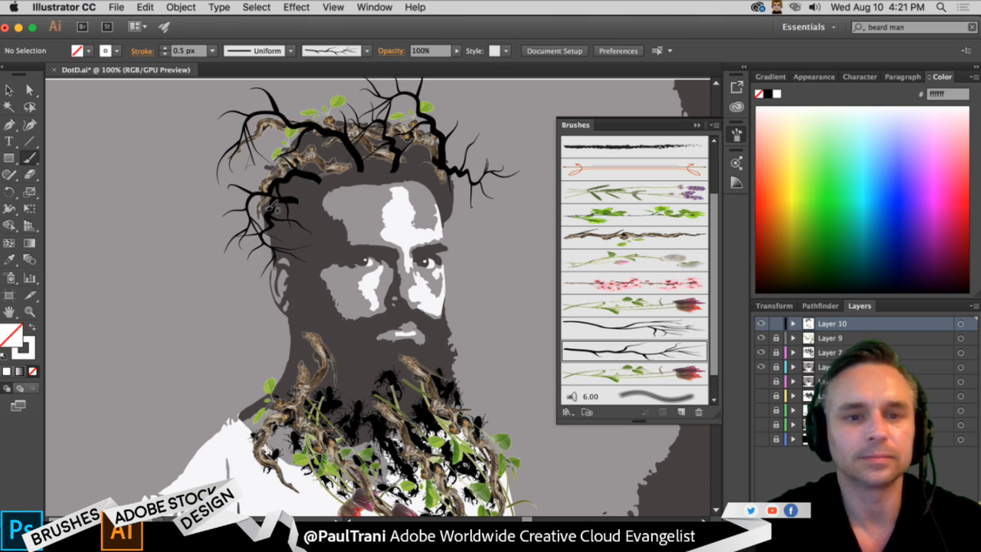
{"action": "mouse_move", "coordinate": [311, 246]}
{"action": "left_mouse_down"}
{"action": "mouse_move", "coordinate": [310, 339]}
{"action": "mouse_move", "coordinate": [335, 375]}
{"action": "left_mouse_up"}
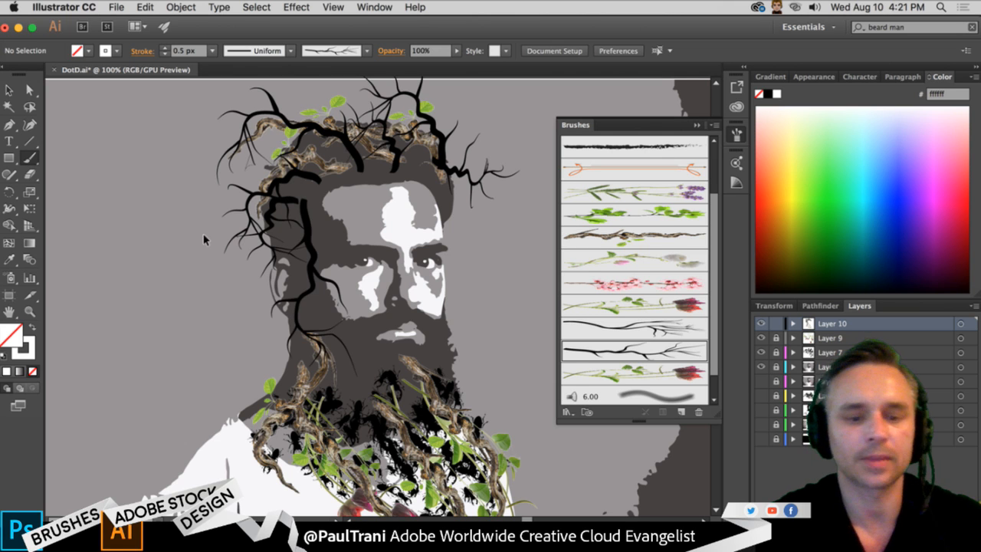
{"action": "key", "text": "super+z"}
- Paint black branch strokes from the beard down through the beetles and flowers, and put the brush list away
{"action": "scroll", "coordinate": [337, 379], "scroll_direction": "down", "scroll_amount": 3}
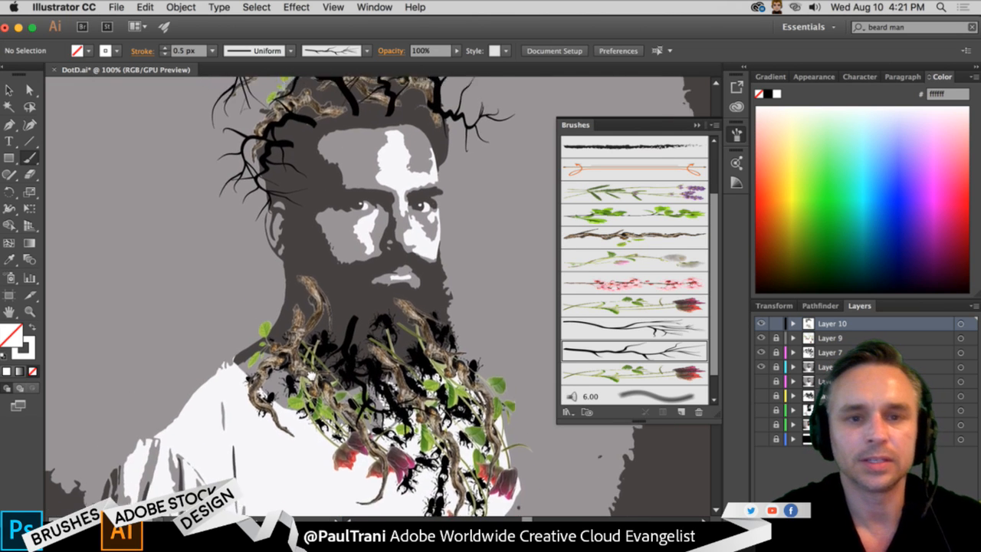
{"action": "left_click_drag", "start_coordinate": [423, 325], "coordinate": [507, 492]}
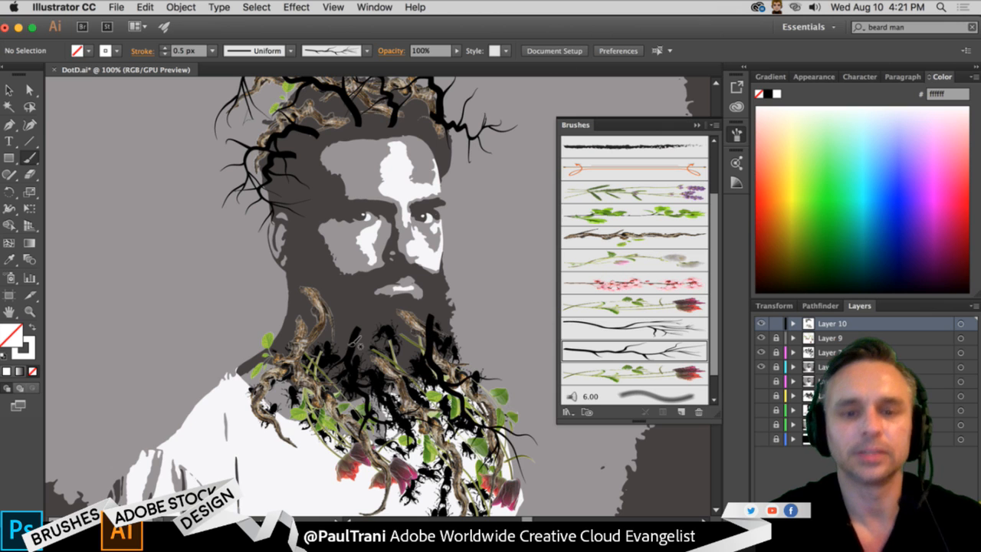
{"action": "left_click_drag", "start_coordinate": [394, 342], "coordinate": [460, 499]}
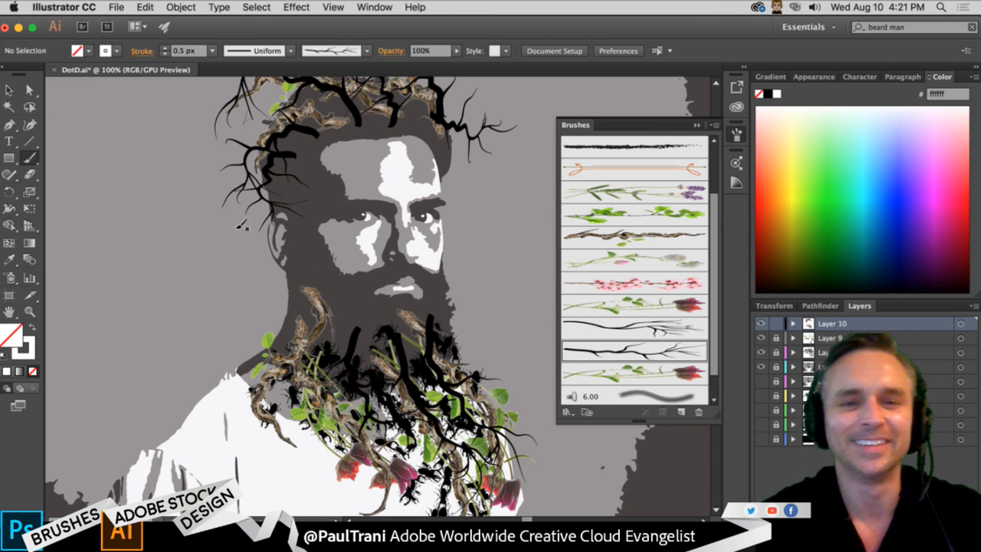
{"action": "mouse_move", "coordinate": [224, 227]}
{"action": "left_mouse_down"}
{"action": "mouse_move", "coordinate": [244, 253]}
{"action": "mouse_move", "coordinate": [232, 259]}
{"action": "left_mouse_up"}
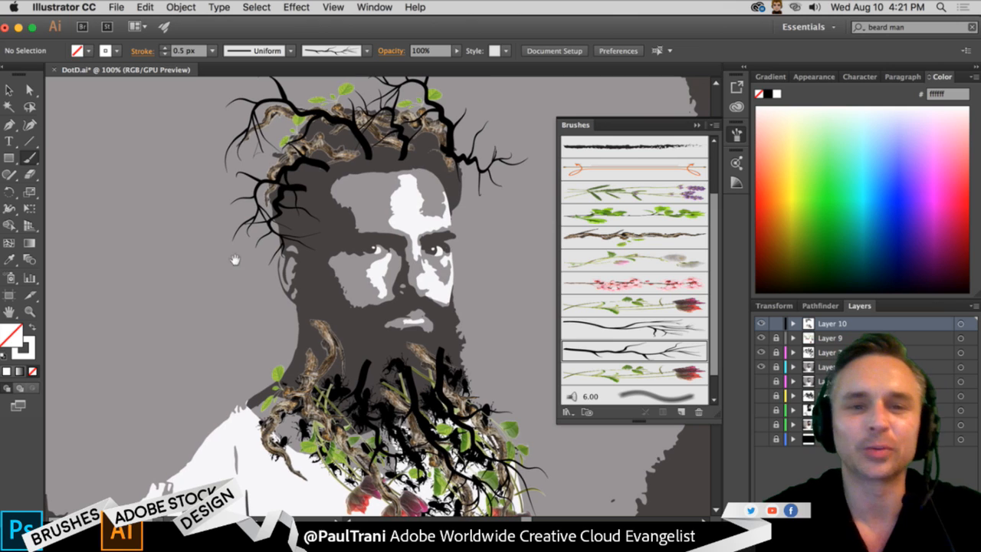
{"action": "left_click", "coordinate": [696, 125]}
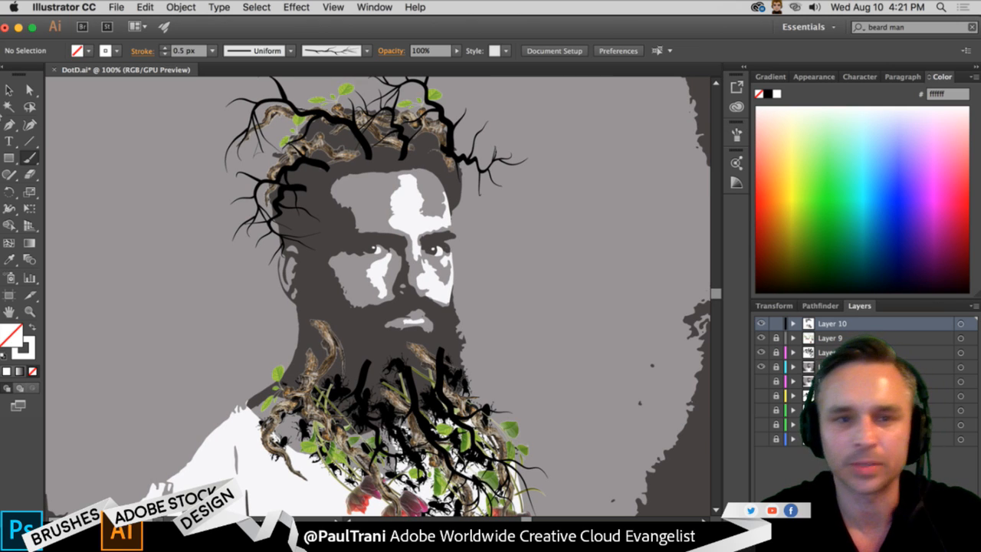
- Select all the branch strokes on Layer 10 and copy them
{"action": "left_click", "coordinate": [9, 90]}
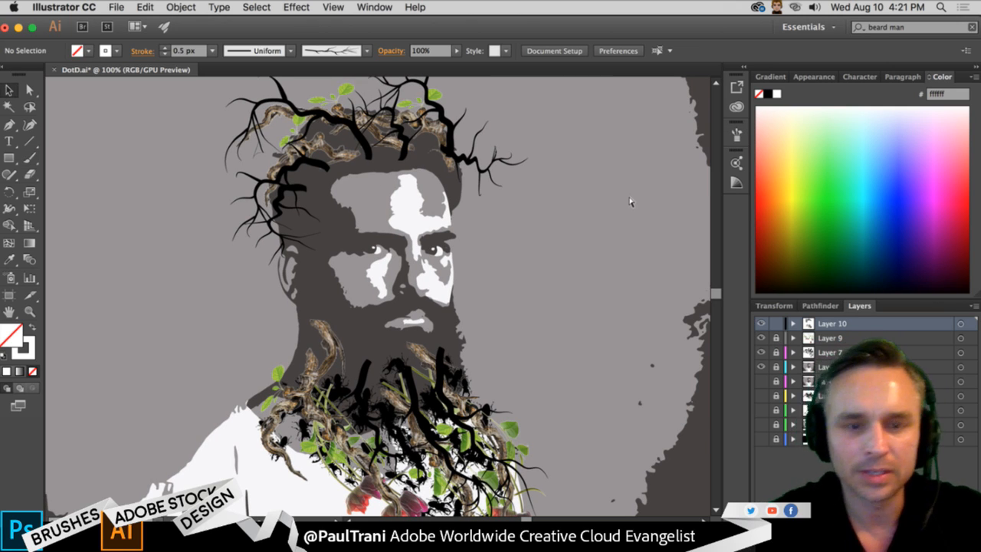
{"action": "key", "text": "super+a"}
{"action": "key", "text": "super+c"}
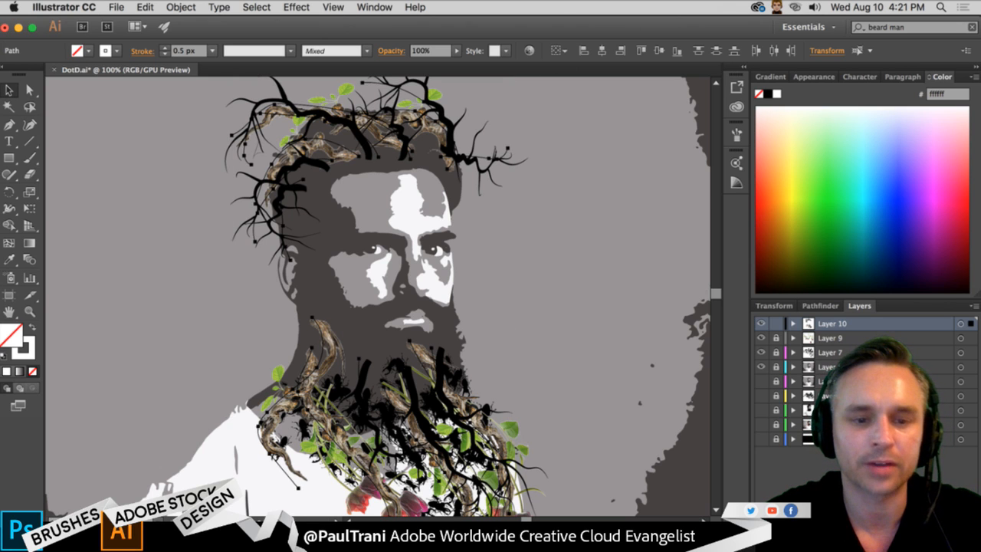
- Switch to Photoshop, paste the branches into DAYOFTHEDEAD.psd as a Smart Object, and position them over the photographed man's hair and beard
{"action": "key", "text": "super+Tab"}
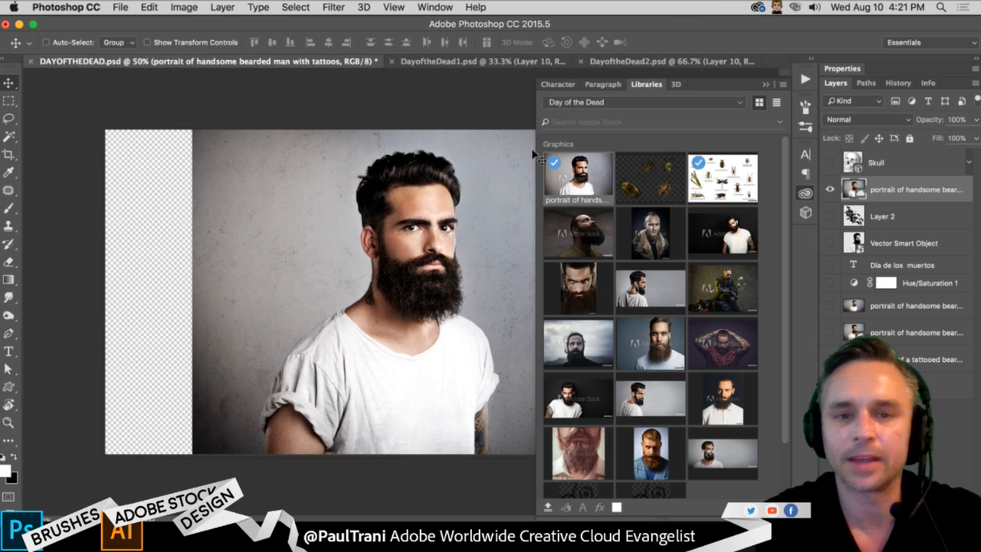
{"action": "left_click", "coordinate": [765, 85]}
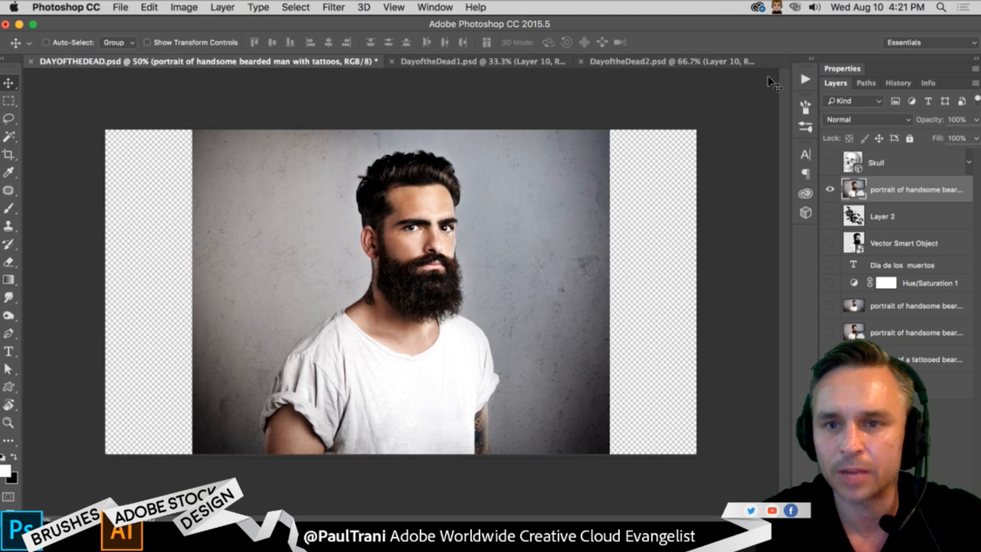
{"action": "key", "text": "super+v"}
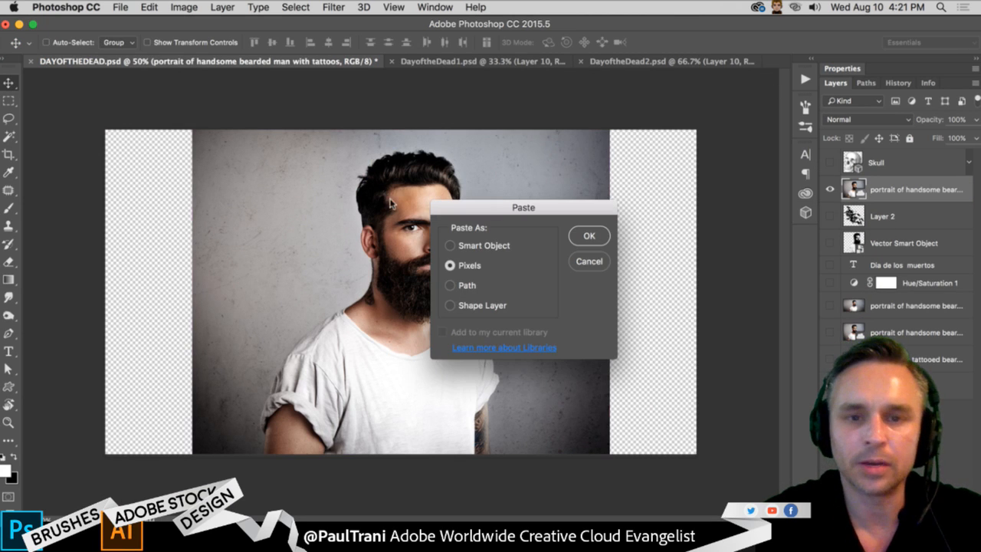
{"action": "left_click", "coordinate": [450, 245]}
{"action": "left_click", "coordinate": [588, 237]}
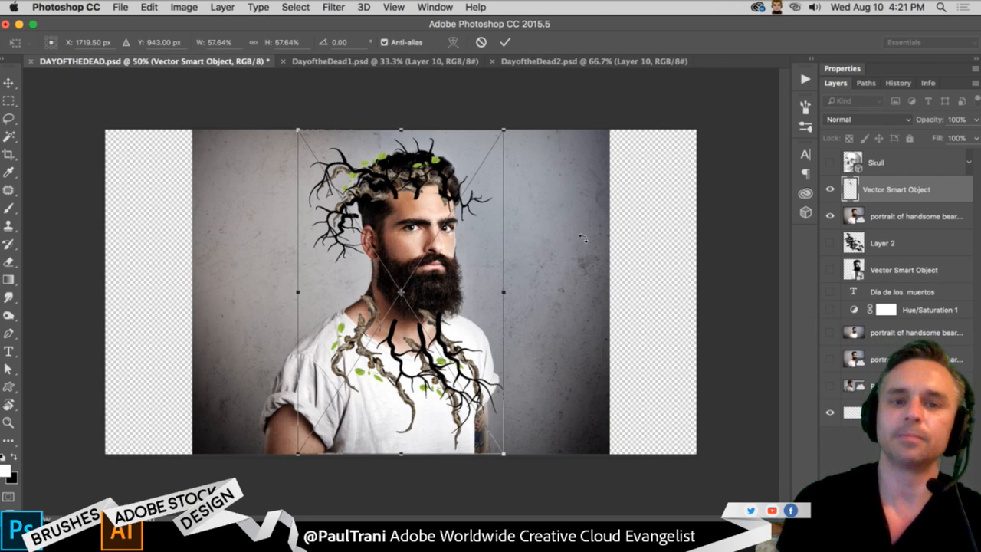
{"action": "key", "text": "Return"}
{"action": "left_click_drag", "start_coordinate": [362, 259], "coordinate": [364, 239]}
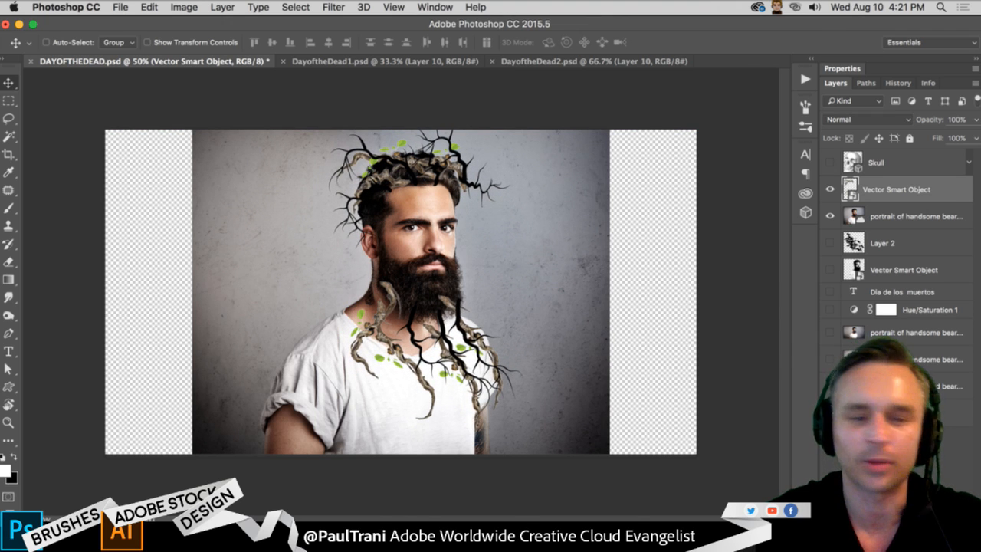
- Compare the branch artwork in Illustrator with the pasted Smart Object in Photoshop, examining the pasted branches up close
{"action": "key", "text": "super+Tab"}
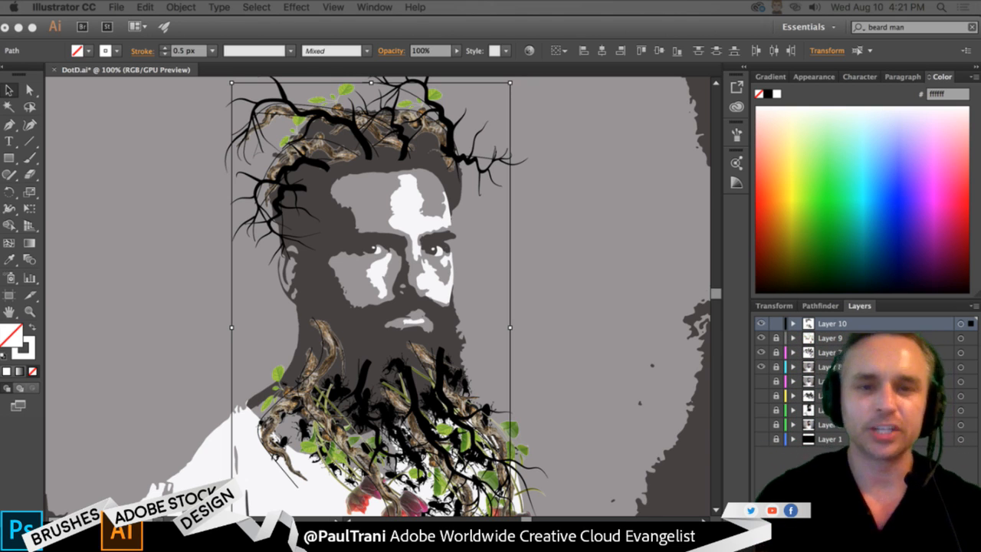
{"action": "left_click", "coordinate": [783, 376]}
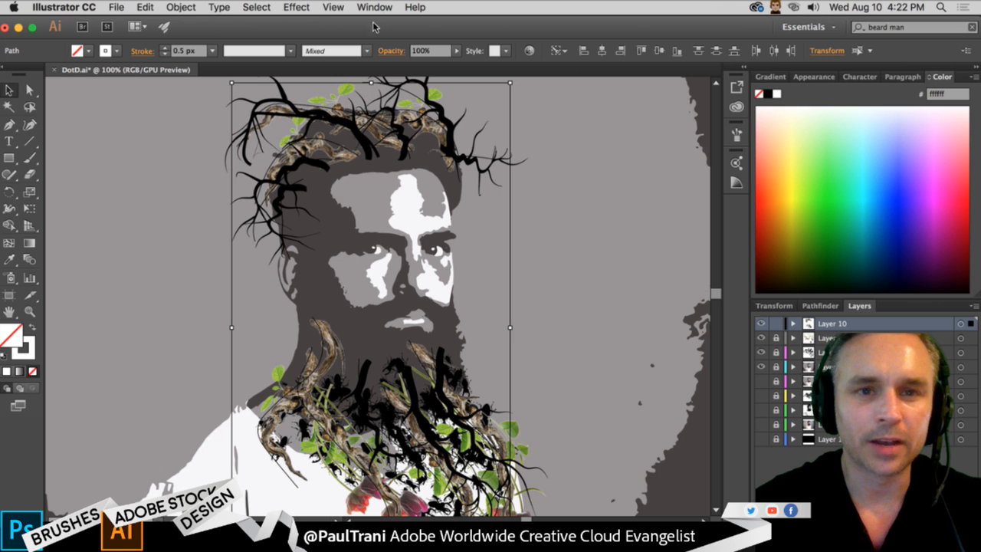
{"action": "key", "text": "Return"}
{"action": "left_click", "coordinate": [110, 329]}
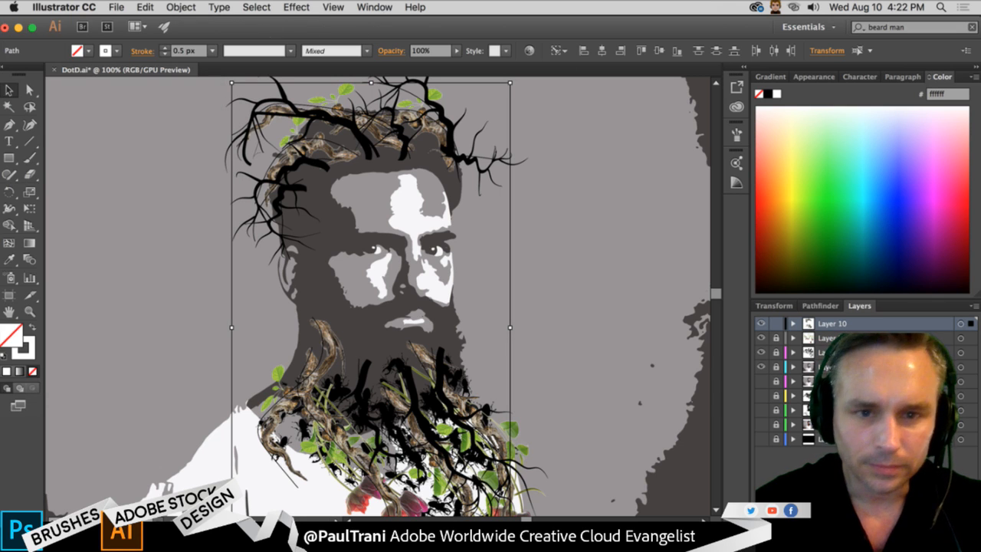
{"action": "key", "text": "super+Tab"}
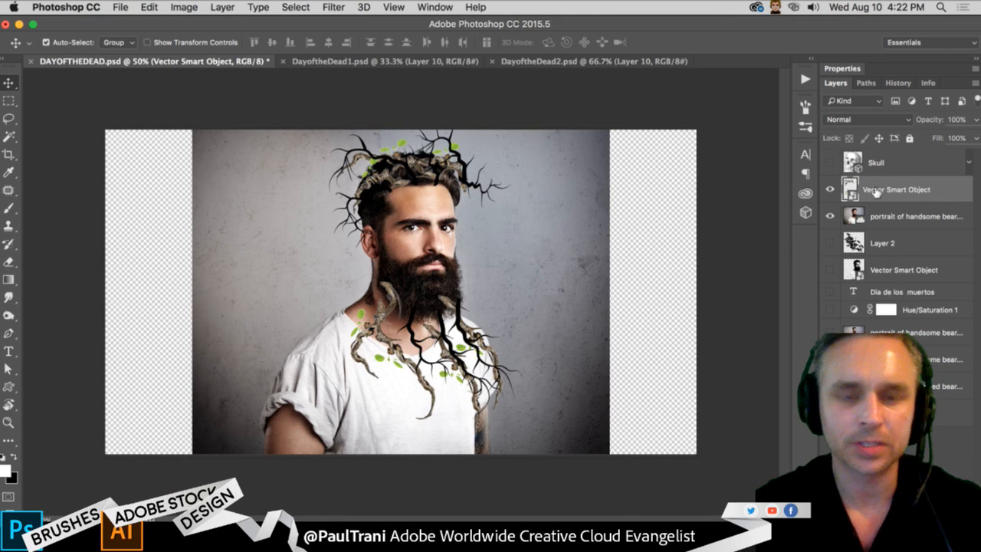
{"action": "key", "text": "super+equal"}
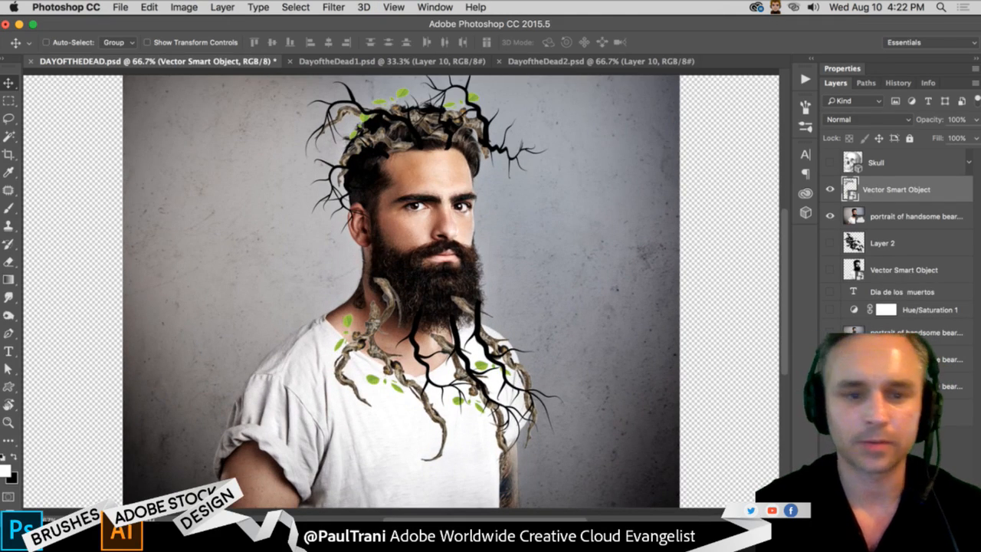
- Switch to Illustrator, lock and hide Layer 10, and select and copy all tulip strokes on Layer 9
{"action": "key", "text": "super+Tab"}
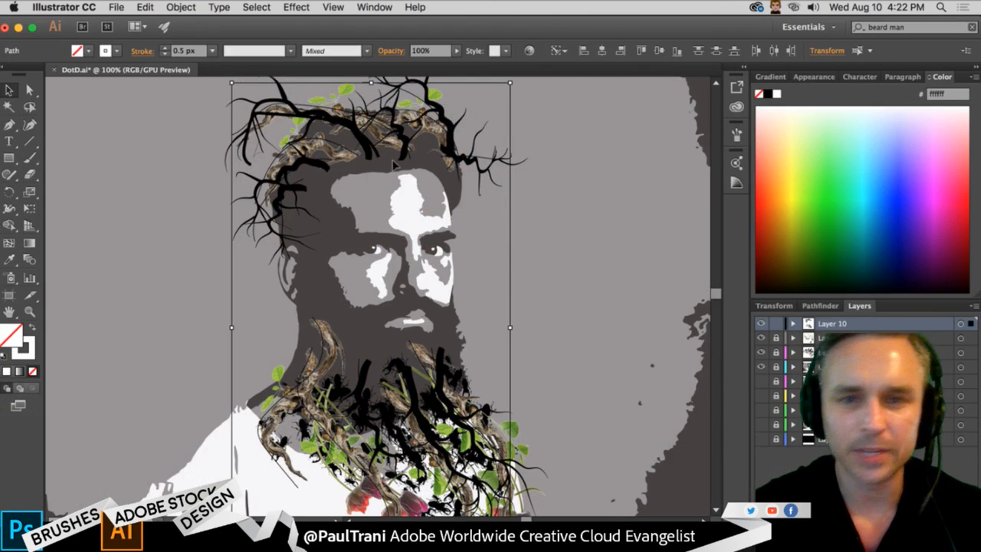
{"action": "left_click", "coordinate": [777, 324]}
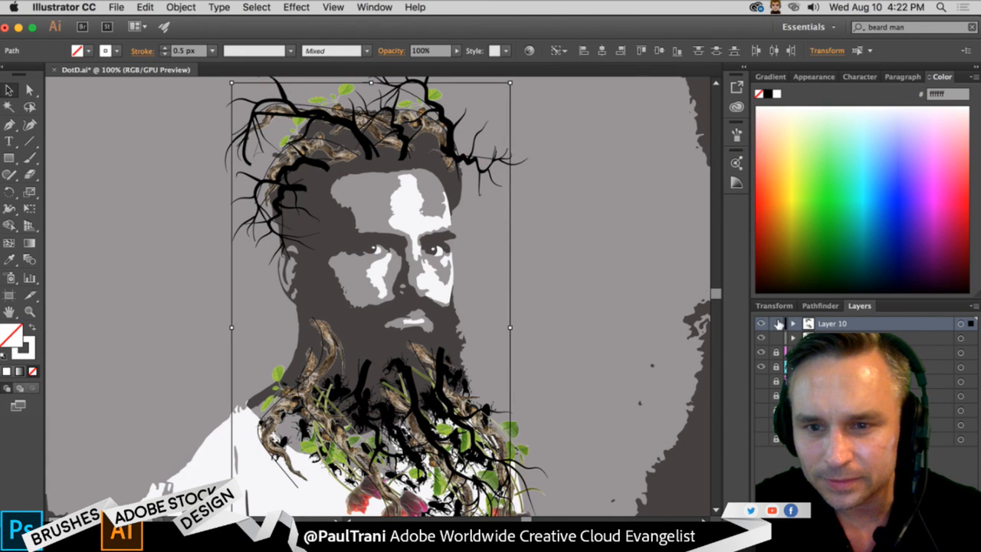
{"action": "left_click", "coordinate": [761, 324]}
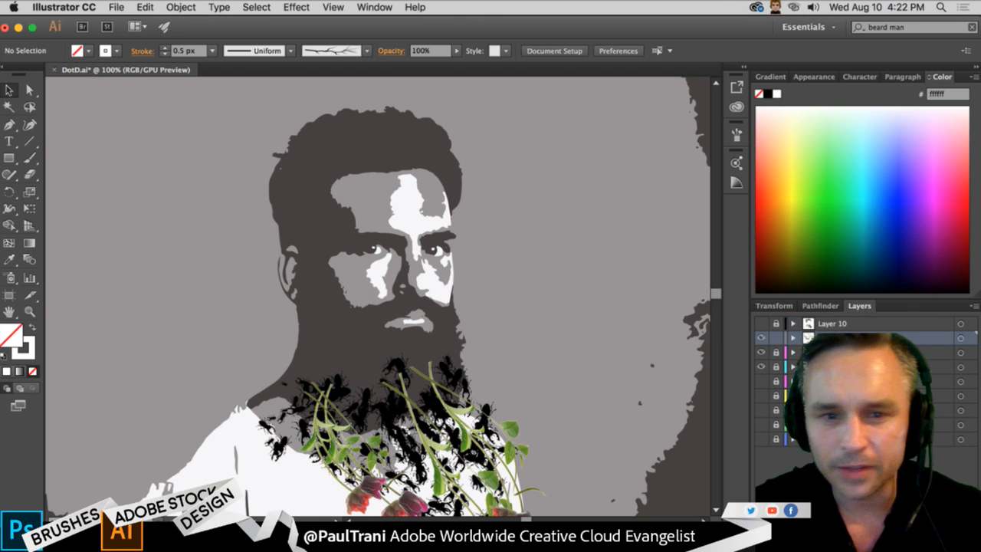
{"action": "key", "text": "super+a"}
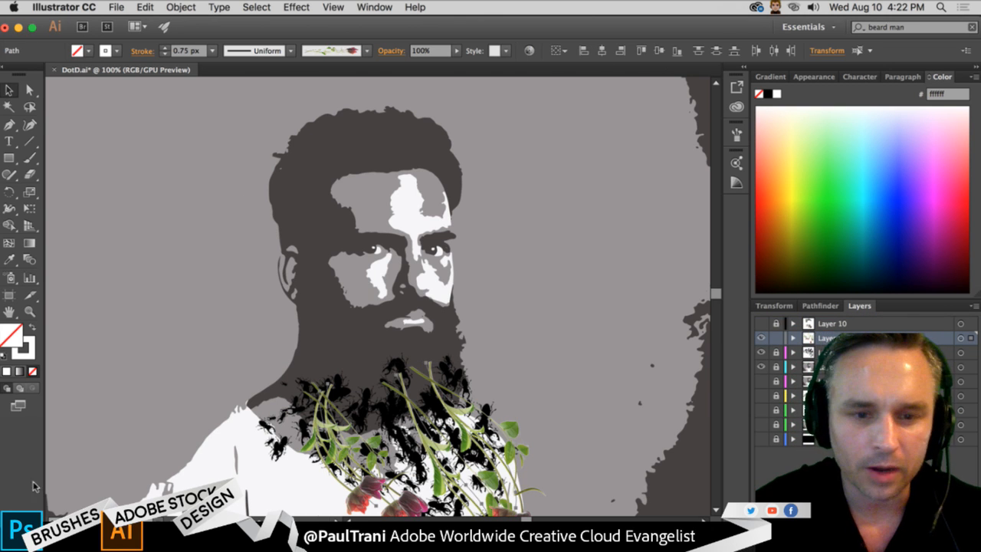
- Switch to Photoshop and paste the tulips into DAYOFTHEDEAD.psd as a Smart Object
{"action": "key", "text": "super+Tab"}
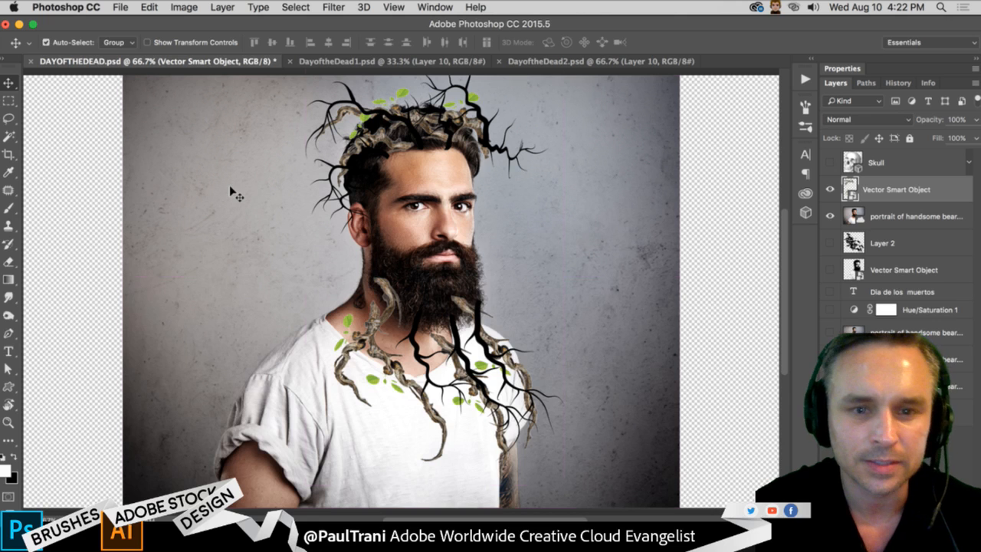
{"action": "key", "text": "super+v"}
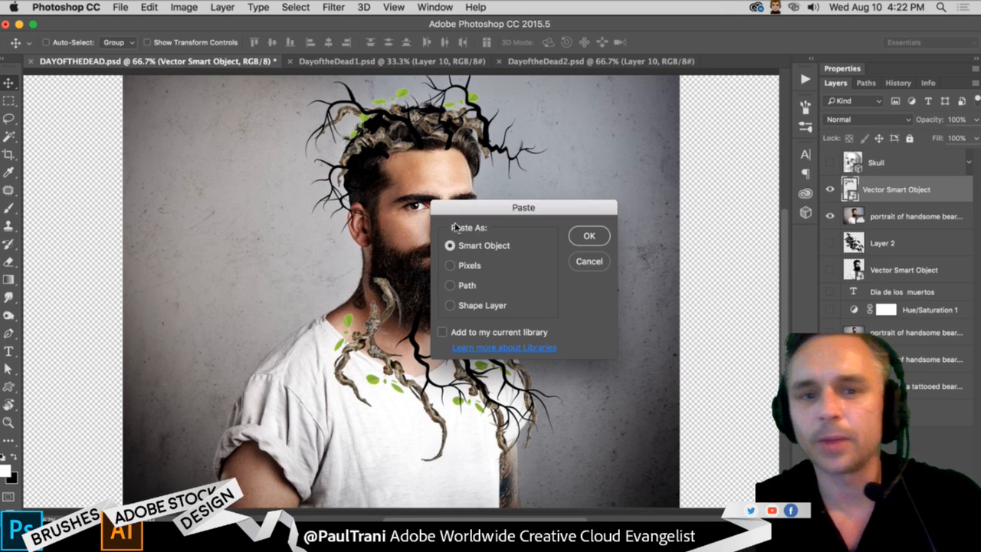
{"action": "left_click", "coordinate": [588, 235]}
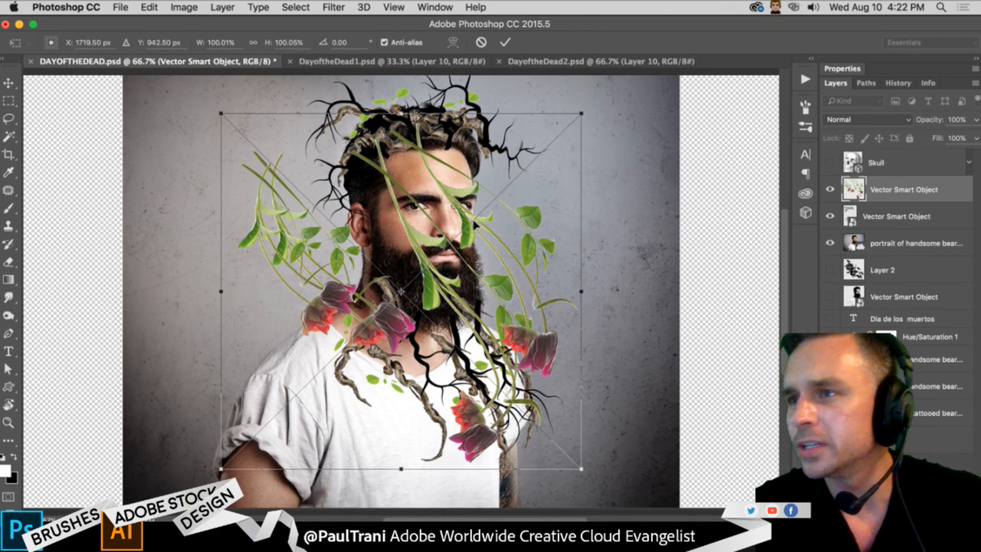
- Scale the pasted tulips to about 53%, rotate them slightly and position them hanging from the man's beard
{"action": "left_click_drag", "start_coordinate": [220, 469], "coordinate": [326, 315]}
{"action": "left_click_drag", "start_coordinate": [386, 184], "coordinate": [388, 351]}
{"action": "left_click_drag", "start_coordinate": [348, 489], "coordinate": [388, 460]}
{"action": "left_click_drag", "start_coordinate": [439, 318], "coordinate": [409, 316]}
{"action": "left_click_drag", "start_coordinate": [353, 257], "coordinate": [358, 248]}
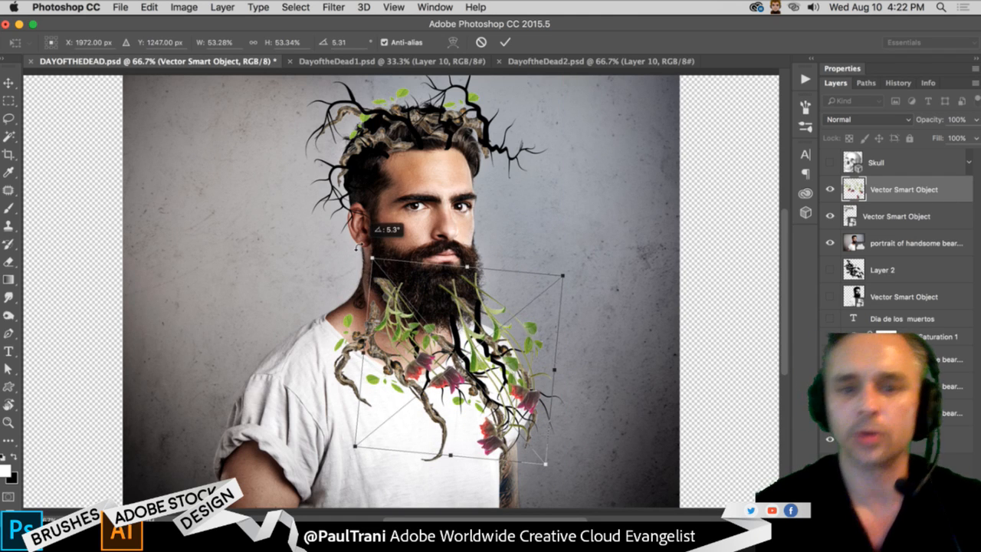
{"action": "key", "text": "Return"}
{"action": "left_click_drag", "start_coordinate": [416, 300], "coordinate": [383, 326]}
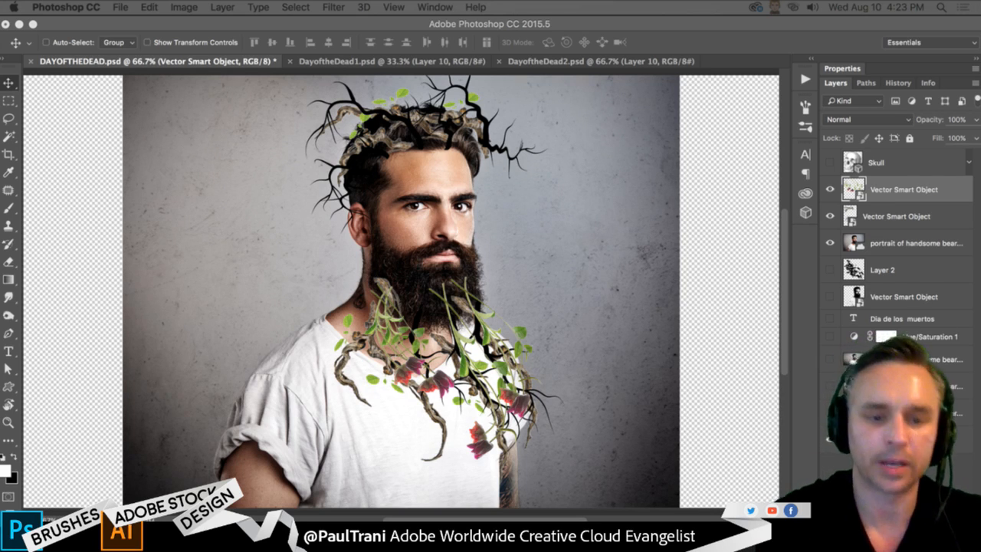
- Switch to Illustrator, hide and lock Layer 9, and select all the beetle strokes on Layer 7
{"action": "key", "text": "super+Tab"}
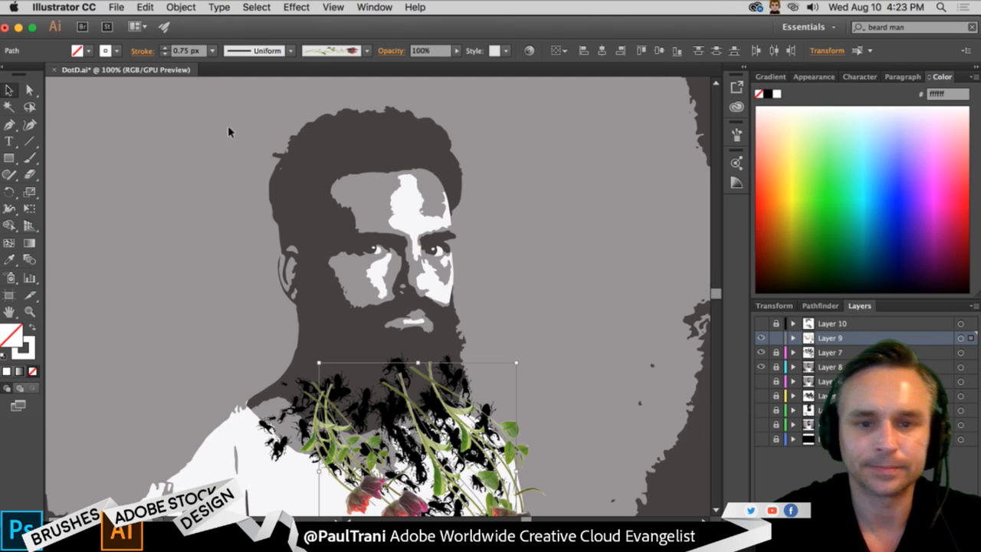
{"action": "scroll", "coordinate": [635, 362], "scroll_direction": "down", "scroll_amount": 4}
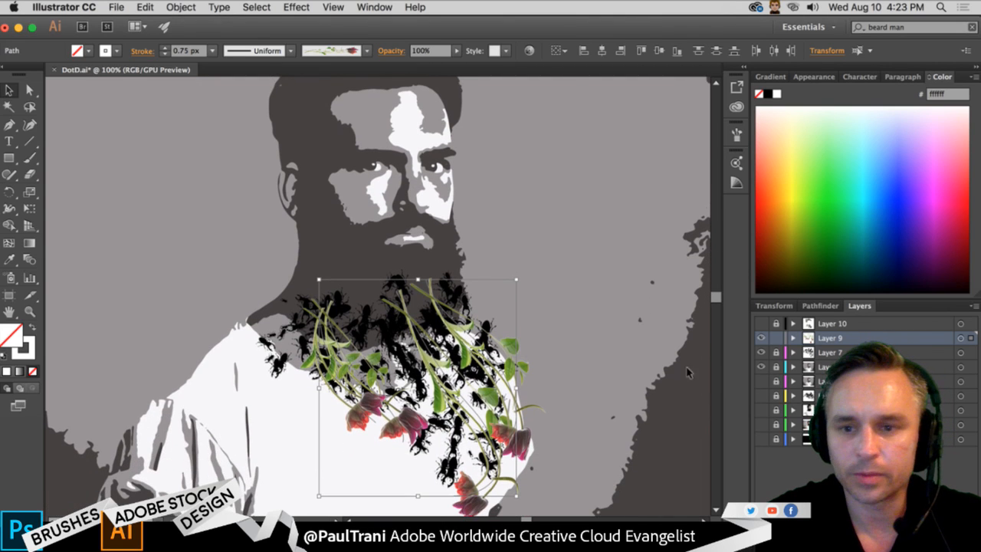
{"action": "left_click", "coordinate": [761, 338]}
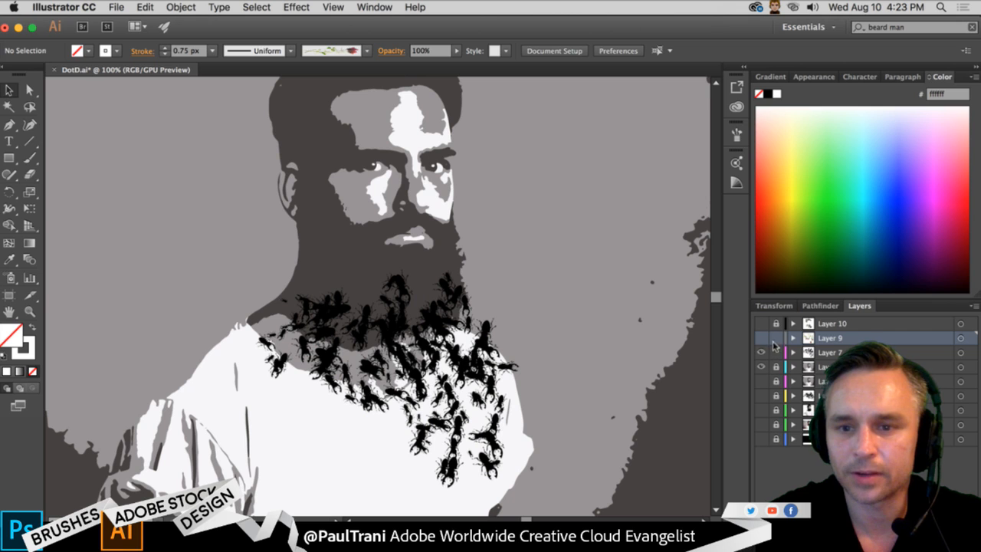
{"action": "left_click", "coordinate": [843, 352]}
{"action": "key", "text": "super+a"}
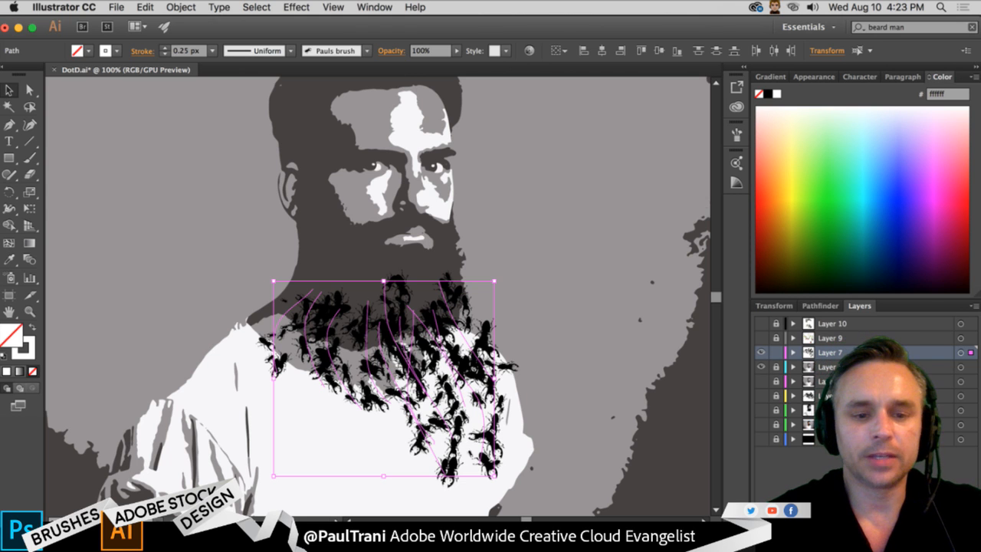
- Switch to Photoshop and try to paste the beetle strokes as a Smart Object
{"action": "key", "text": "super+Tab"}
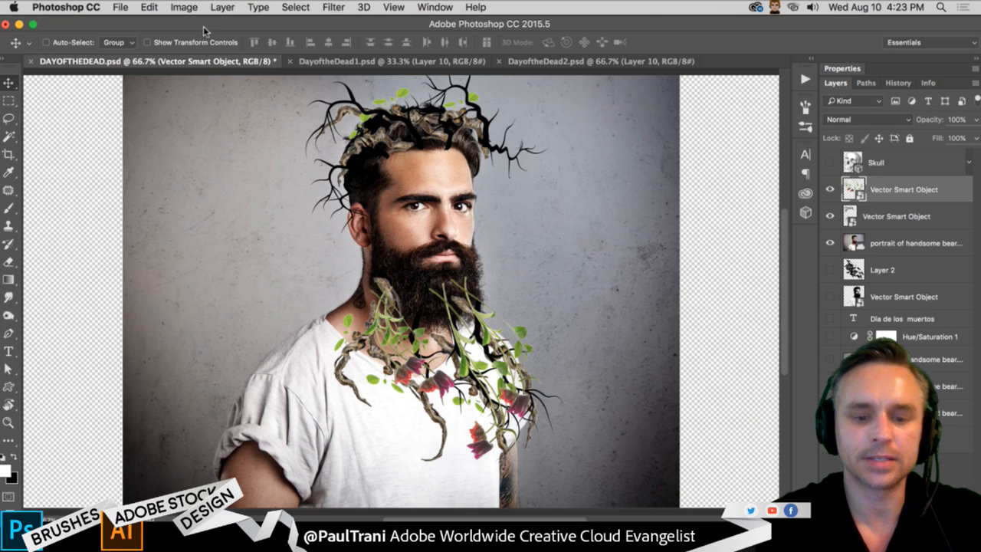
{"action": "key", "text": "super+v"}
{"action": "scroll", "coordinate": [470, 259], "scroll_direction": "left", "scroll_amount": 4}
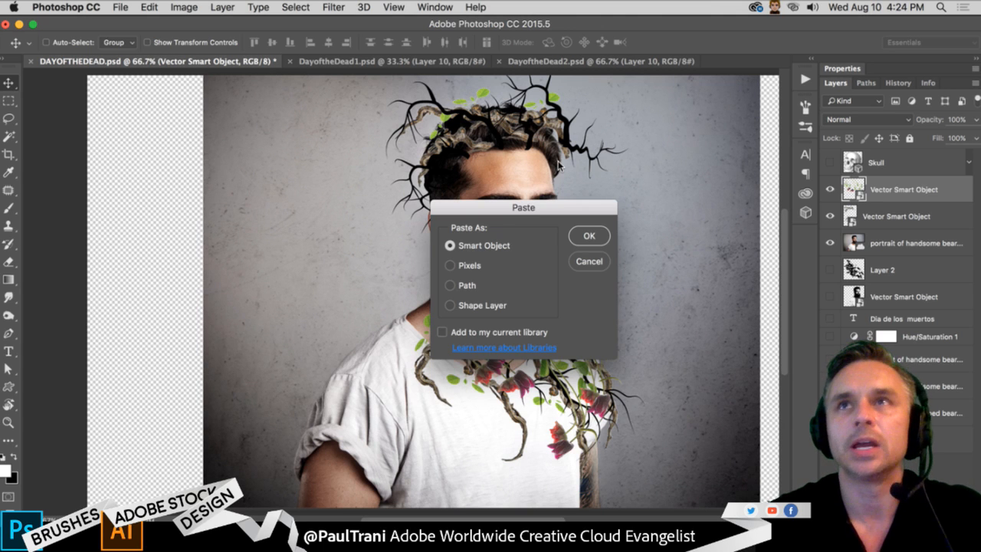
{"action": "key", "text": "Return"}
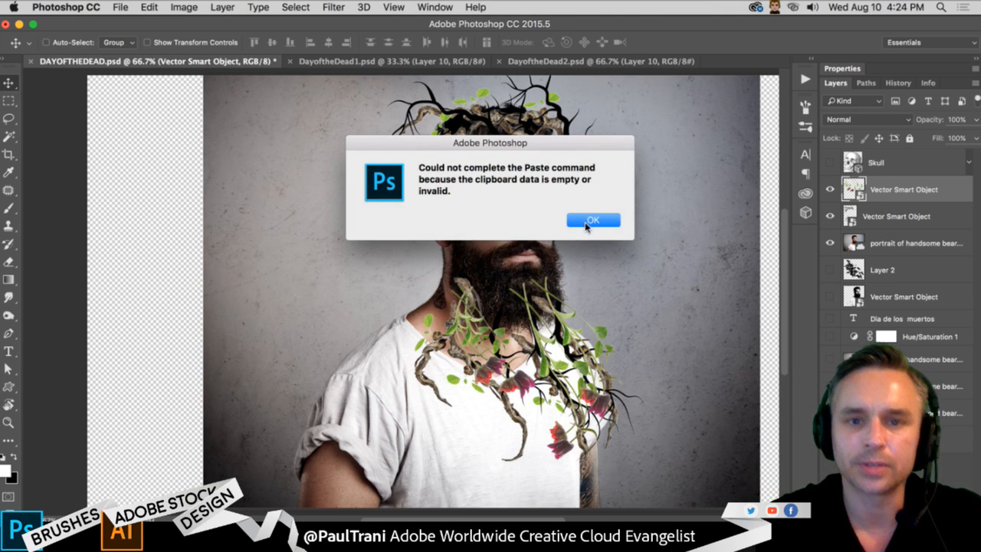
{"action": "left_click", "coordinate": [587, 224]}
- Show Layer 2 with the beetles and move it directly above the color portrait photo layer
{"action": "left_click", "coordinate": [830, 270]}
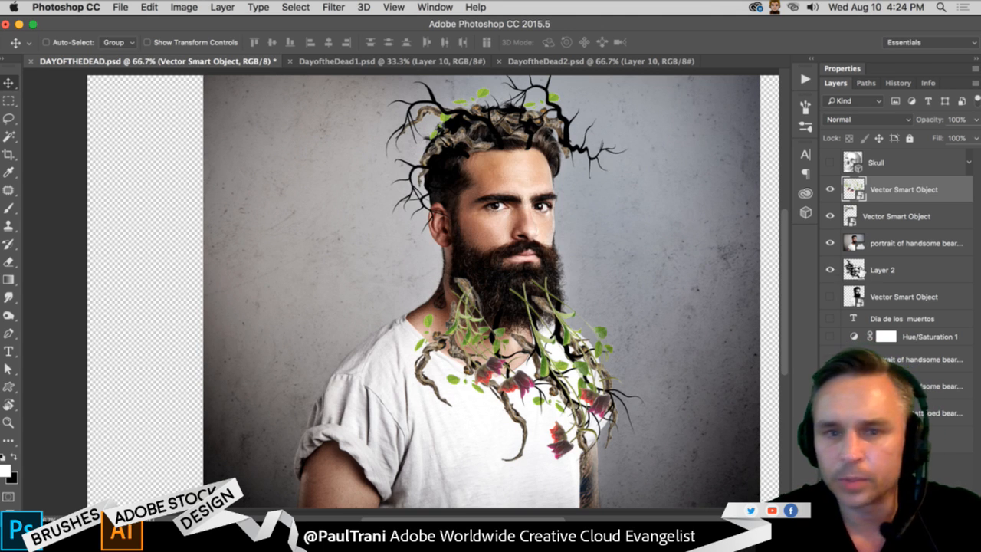
{"action": "left_click_drag", "start_coordinate": [862, 270], "coordinate": [885, 241]}
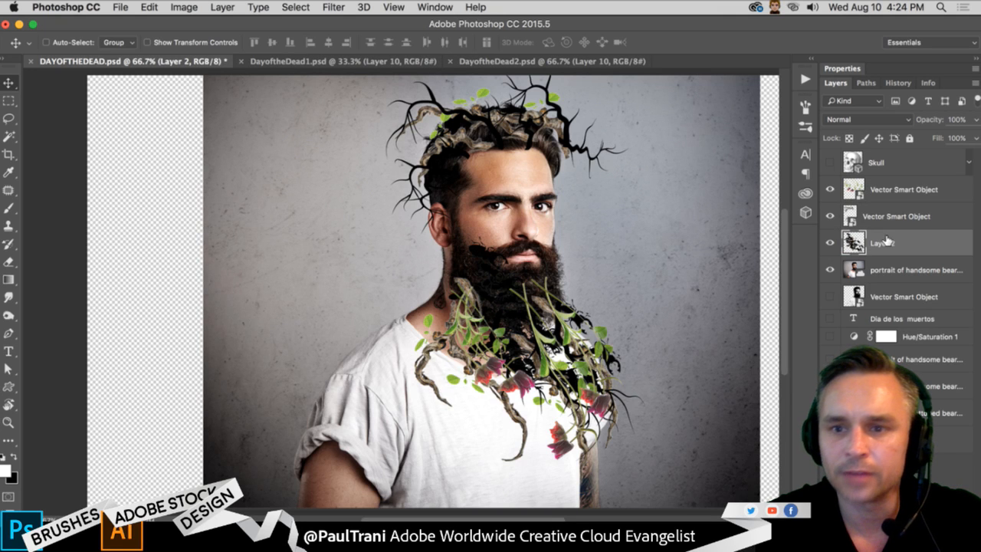
{"action": "left_click_drag", "start_coordinate": [385, 266], "coordinate": [351, 269]}
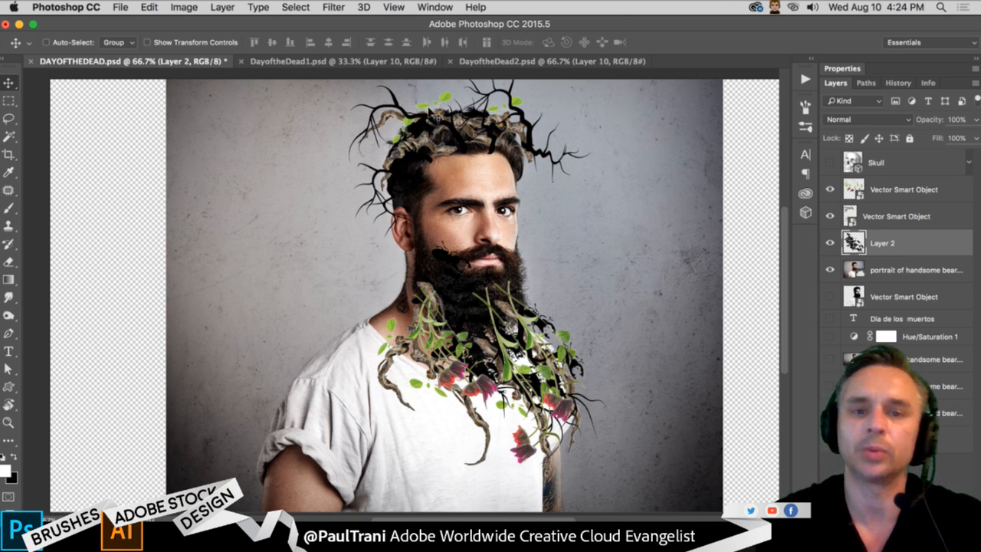
- Hide the color portrait photo and show the black-and-white vector portrait Smart Object in its place
{"action": "left_click", "coordinate": [882, 268]}
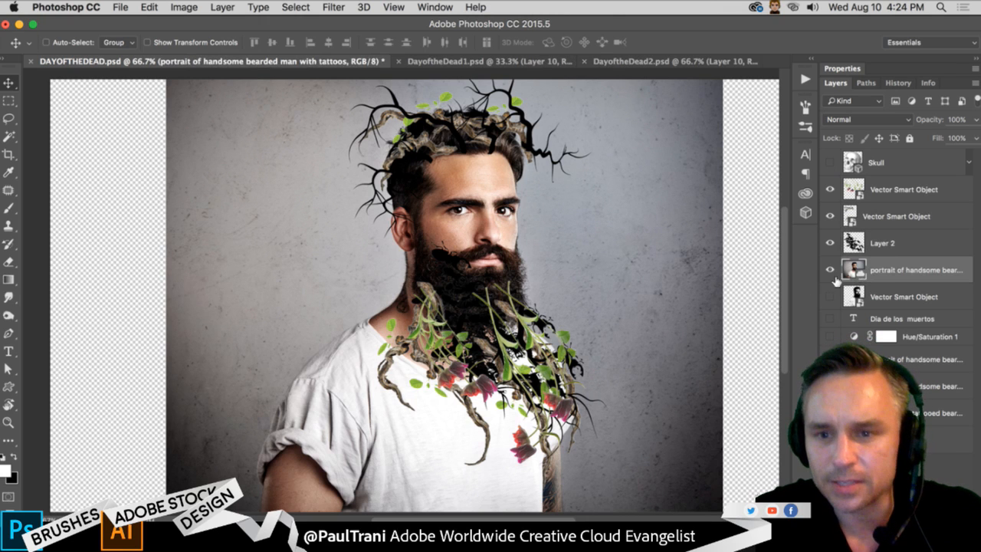
{"action": "left_click", "coordinate": [830, 270]}
{"action": "left_click", "coordinate": [830, 296]}
{"action": "left_click", "coordinate": [881, 295]}
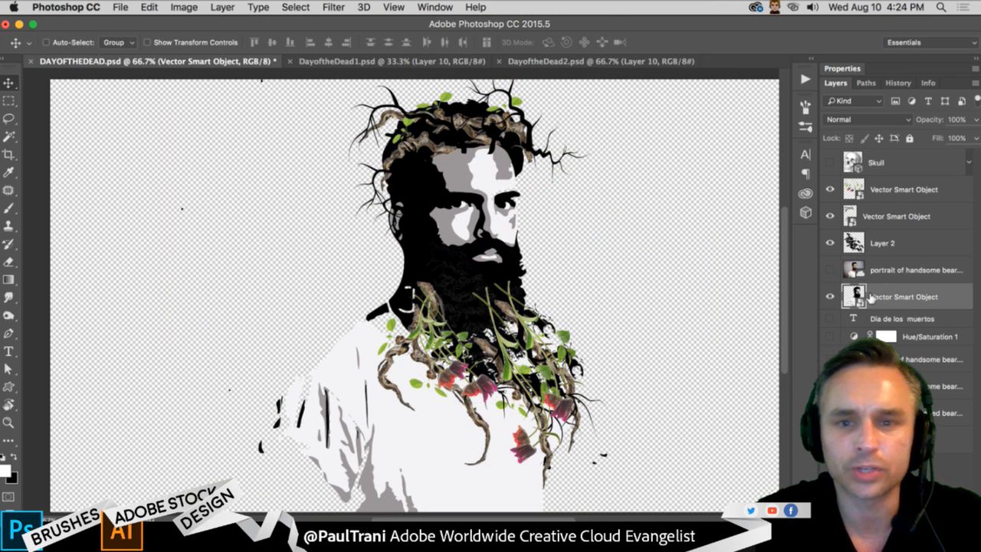
- Show the full-width portrait photo and the Hue/Saturation 1 adjustment behind the artwork, and save the document
{"action": "left_click", "coordinate": [830, 359]}
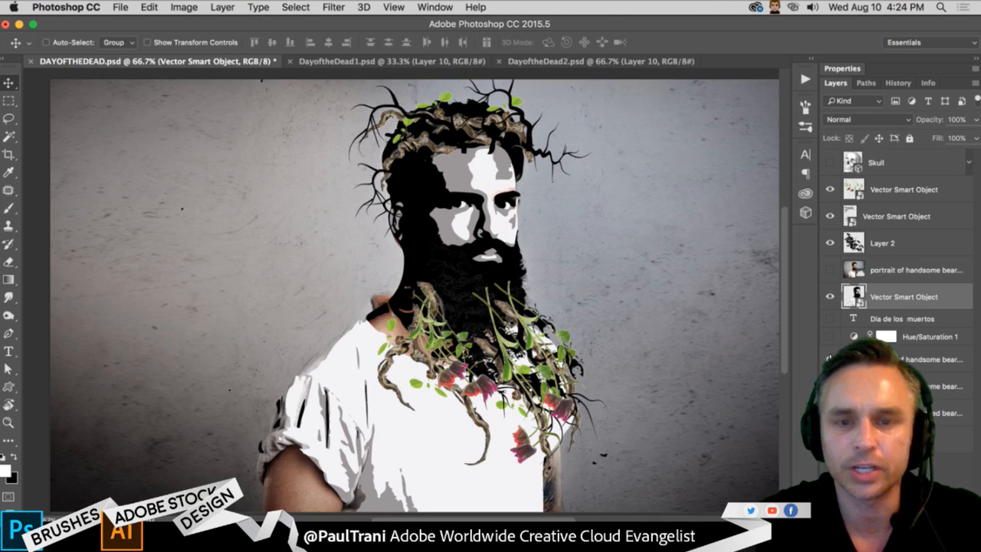
{"action": "left_click", "coordinate": [831, 336]}
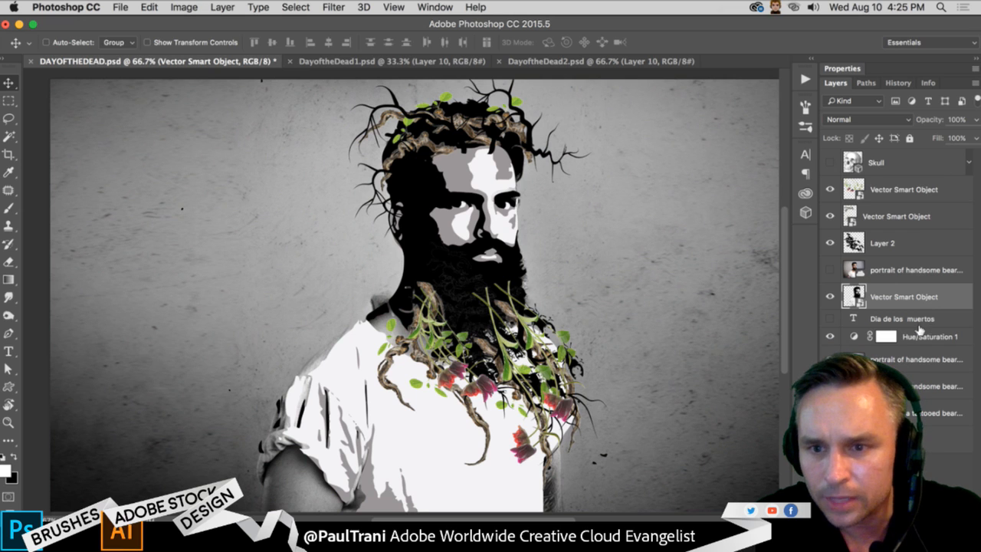
{"action": "left_click", "coordinate": [912, 335]}
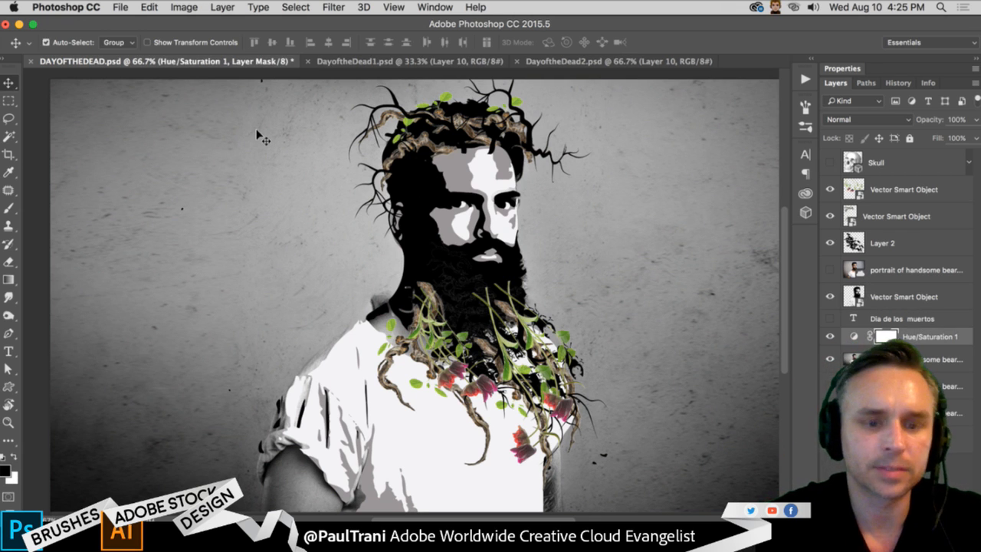
{"action": "key", "text": "super+s"}
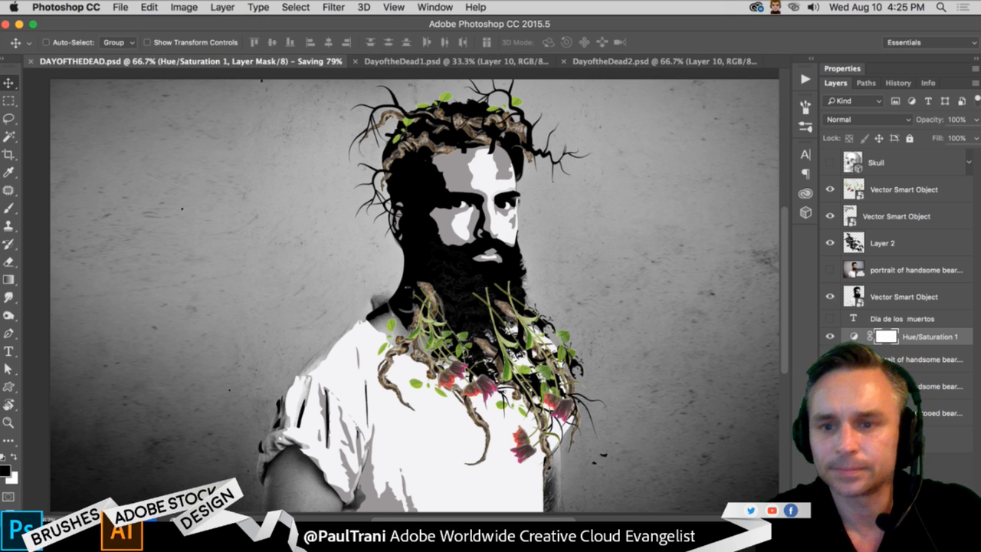
- Hide the vector portrait, show the color portrait photo and move it directly below the Hue/Saturation 1 adjustment
{"action": "left_click", "coordinate": [829, 296]}
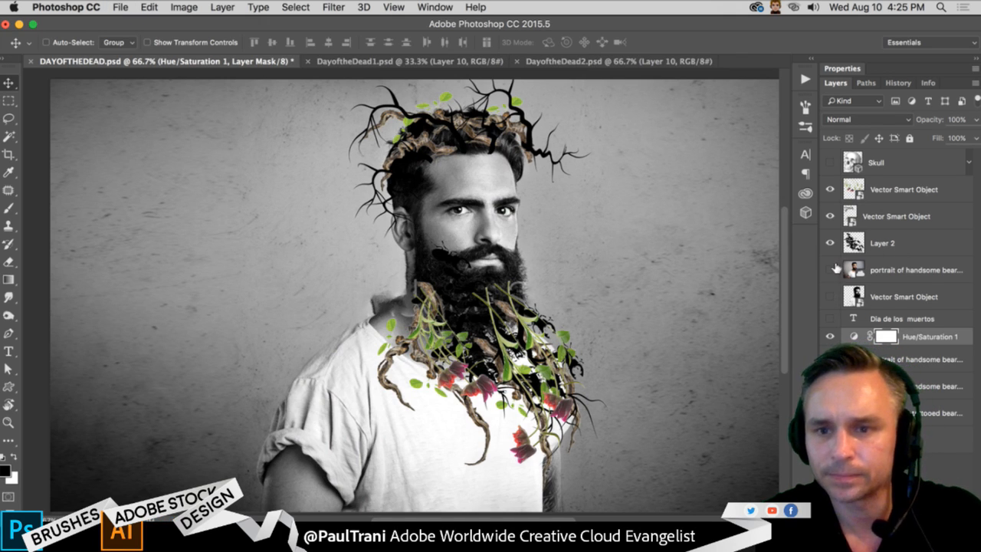
{"action": "left_click", "coordinate": [830, 270]}
{"action": "left_click_drag", "start_coordinate": [895, 270], "coordinate": [898, 349]}
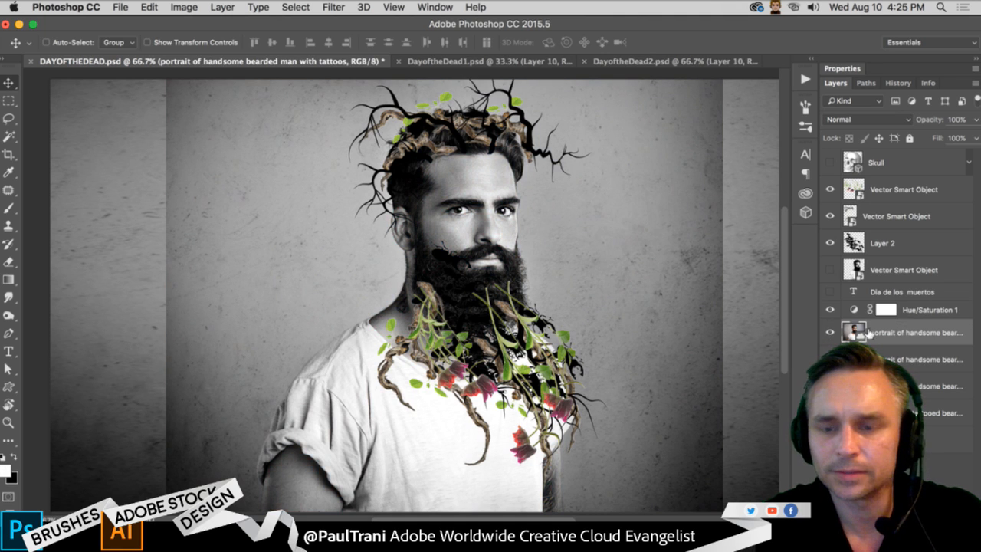
- Rasterize the portrait photo and stretch a strip of its left background to the canvas's left edge with Content-Aware Scale
{"action": "right_click", "coordinate": [914, 326]}
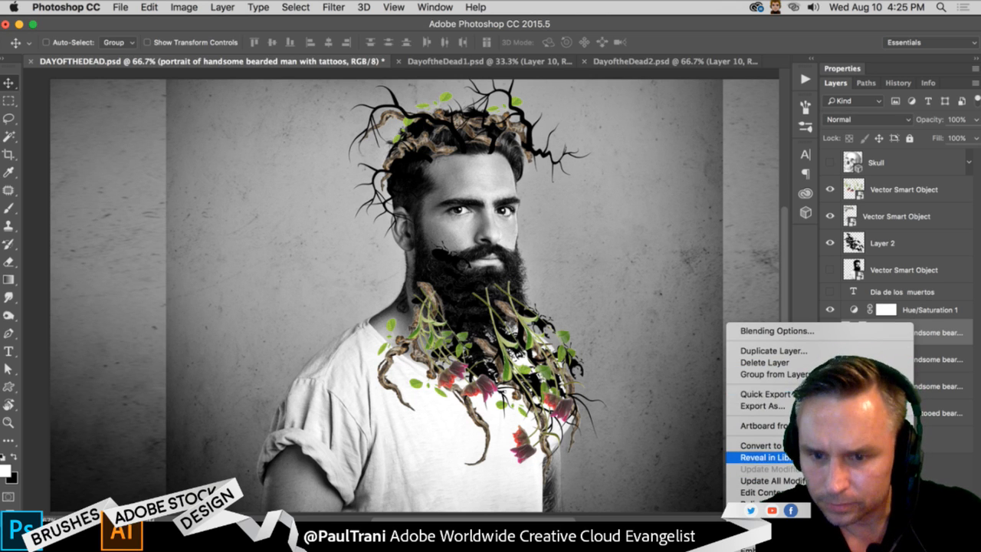
{"action": "left_click", "coordinate": [305, 203]}
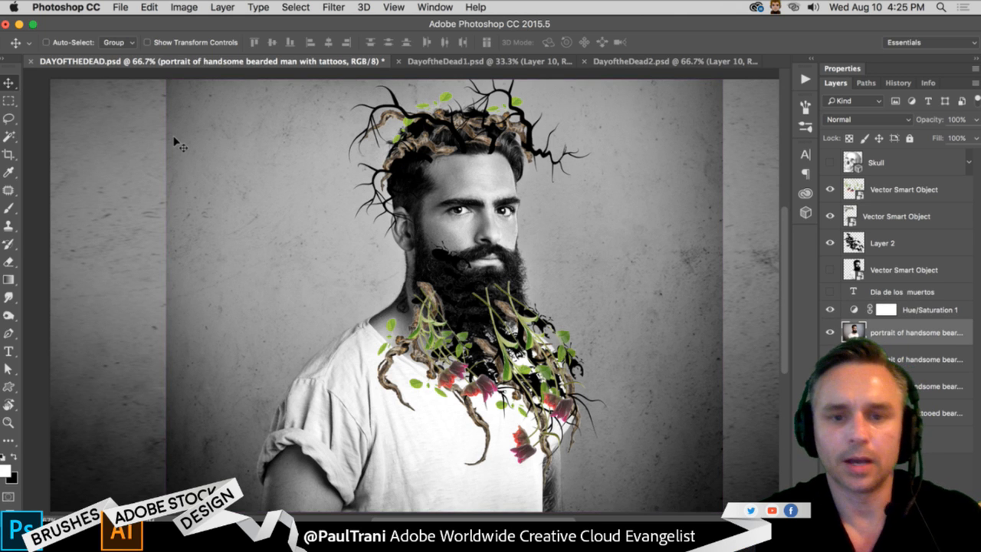
{"action": "key", "text": "super+0"}
{"action": "key", "text": "super+minus"}
{"action": "key", "text": "m"}
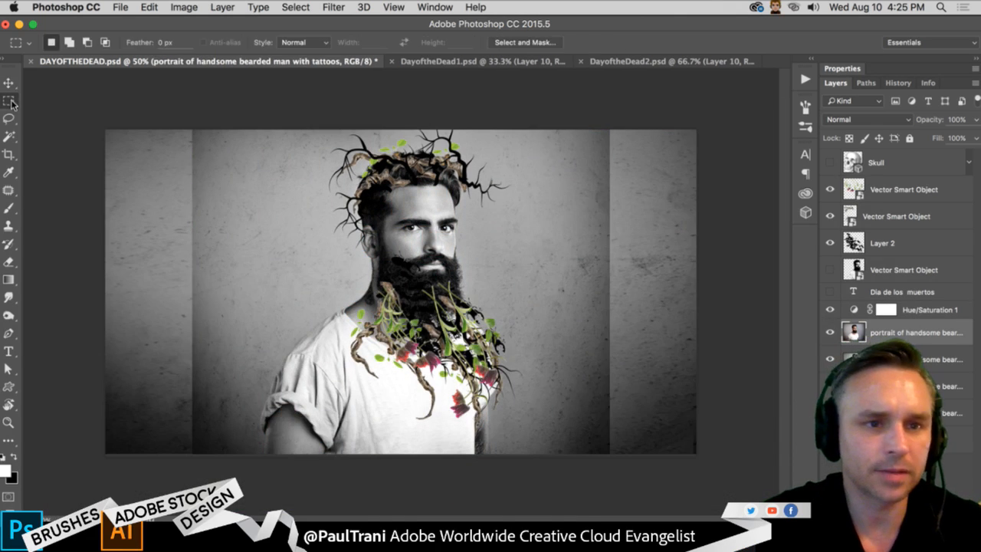
{"action": "left_click_drag", "start_coordinate": [192, 130], "coordinate": [252, 453]}
{"action": "left_click", "coordinate": [119, 7]}
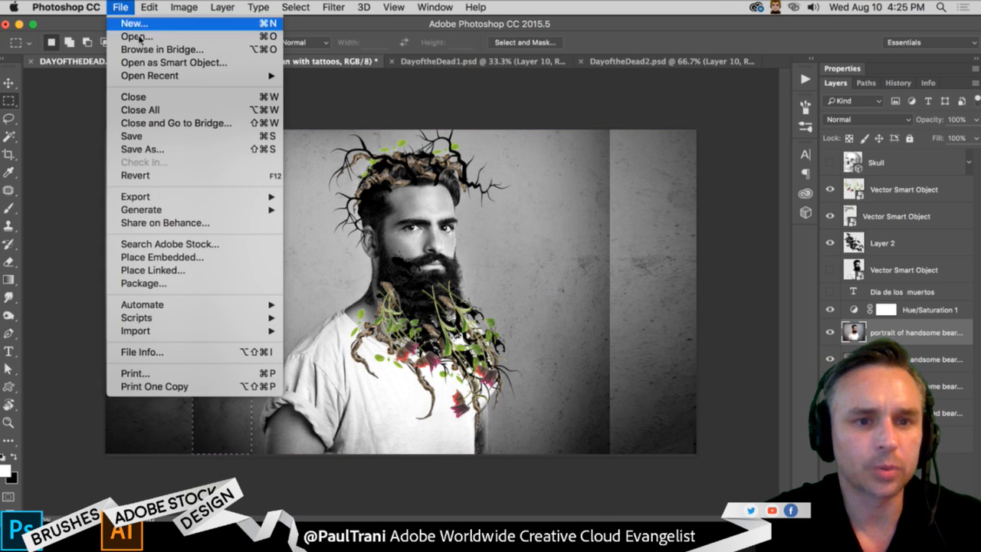
{"action": "mouse_move", "coordinate": [148, 6]}
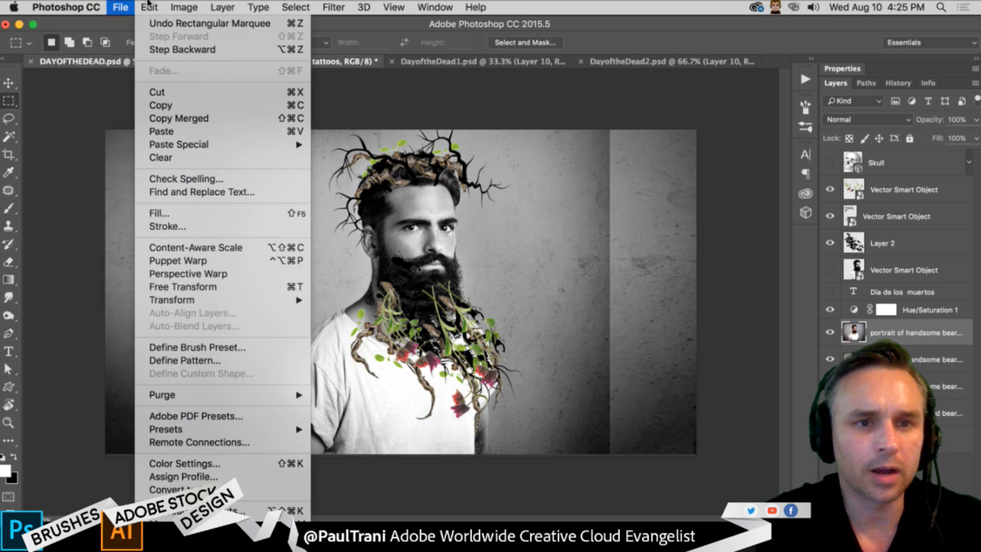
{"action": "left_click", "coordinate": [171, 251]}
{"action": "left_click_drag", "start_coordinate": [193, 292], "coordinate": [105, 291]}
{"action": "key", "text": "Return"}
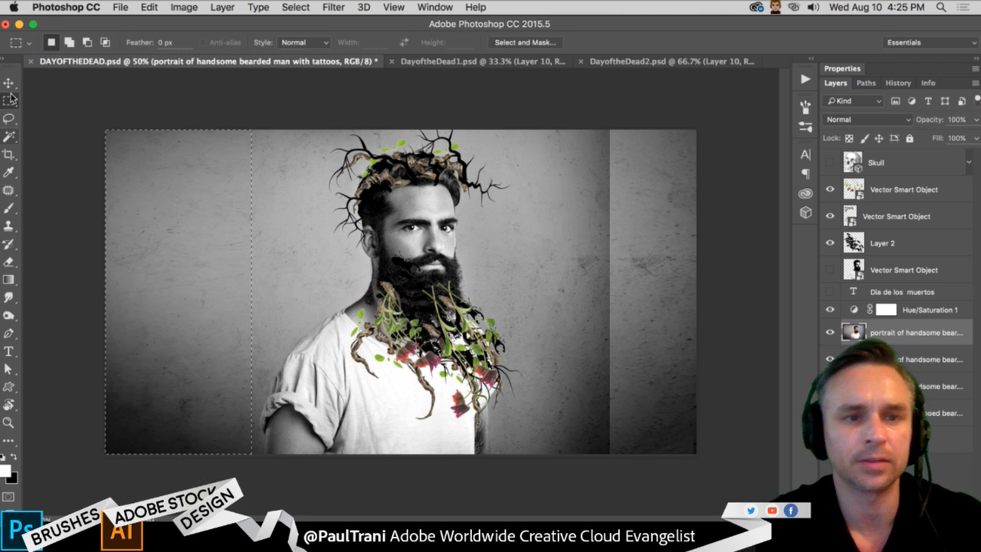
- Stretch a strip of the portrait photo's right background to the canvas's right edge with Content-Aware Scale, about 213% wide, and clear the selection
{"action": "left_click_drag", "start_coordinate": [609, 130], "coordinate": [533, 483]}
{"action": "left_click", "coordinate": [148, 7]}
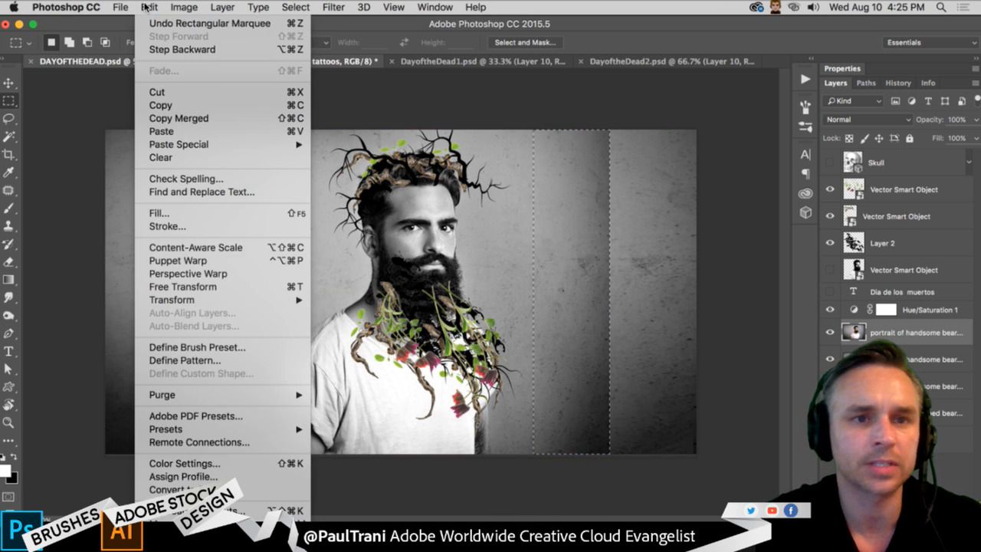
{"action": "left_click", "coordinate": [188, 247]}
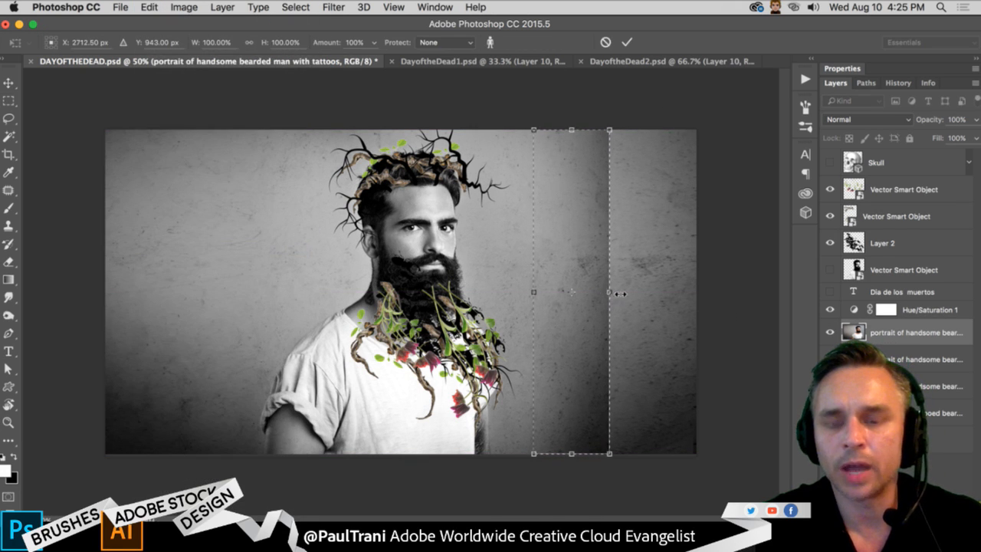
{"action": "left_click_drag", "start_coordinate": [613, 291], "coordinate": [695, 299]}
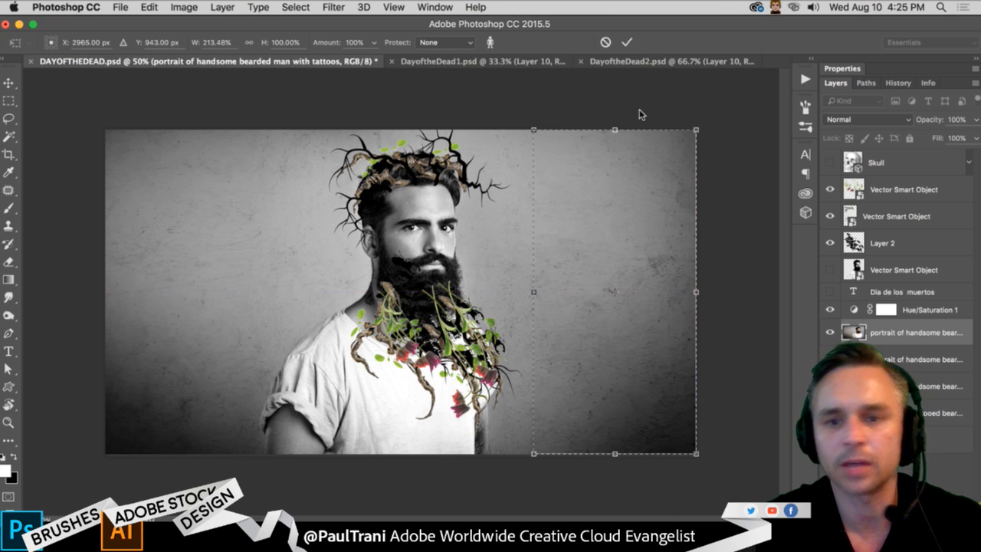
{"action": "key", "text": "Return"}
{"action": "left_click", "coordinate": [640, 113]}
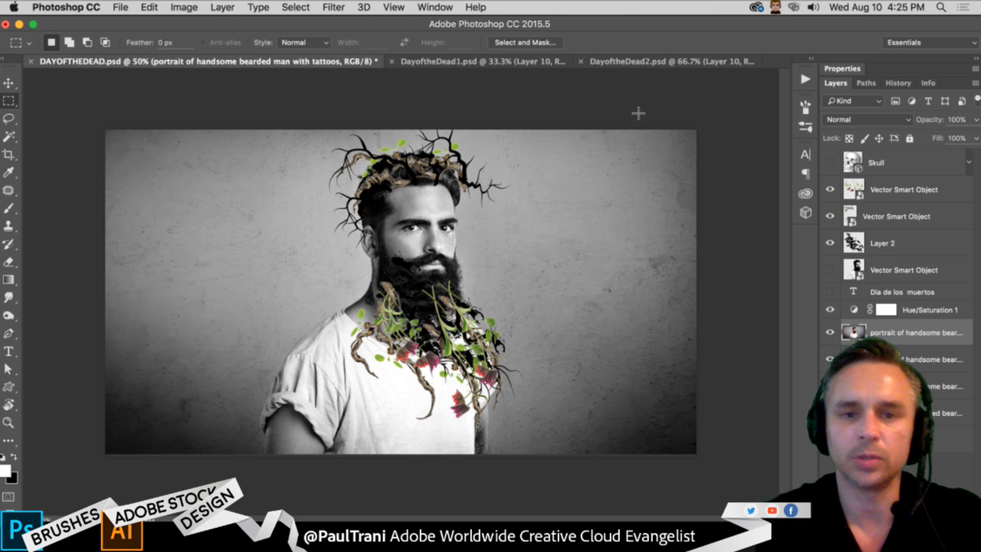
- Move the Hue/Saturation 1 adjustment directly below the topmost visible Vector Smart Object, hide the adjustment, and save the document with that Smart Object selected
{"action": "key", "text": "super+plus"}
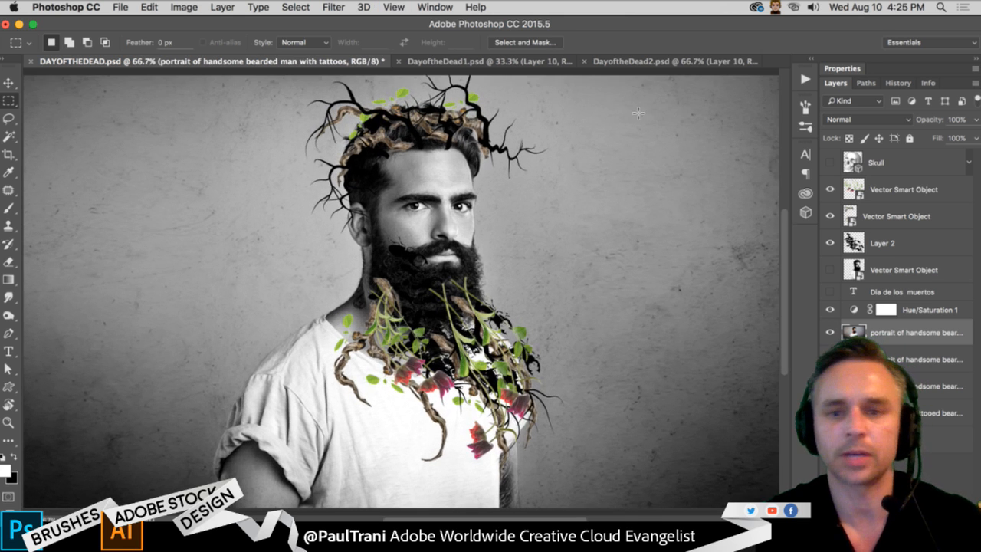
{"action": "left_click", "coordinate": [829, 309]}
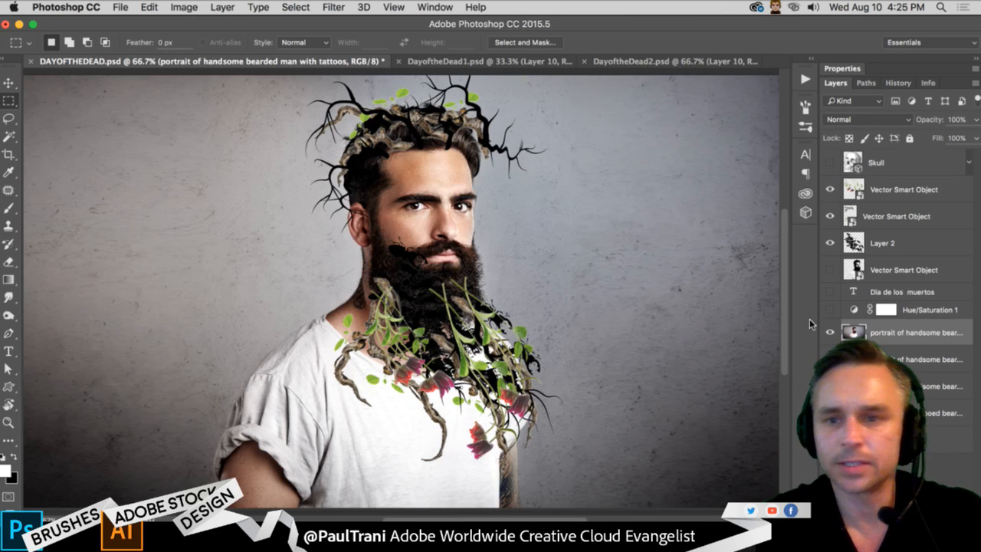
{"action": "left_click", "coordinate": [828, 309]}
{"action": "left_click_drag", "start_coordinate": [924, 308], "coordinate": [925, 215]}
{"action": "left_click", "coordinate": [829, 212]}
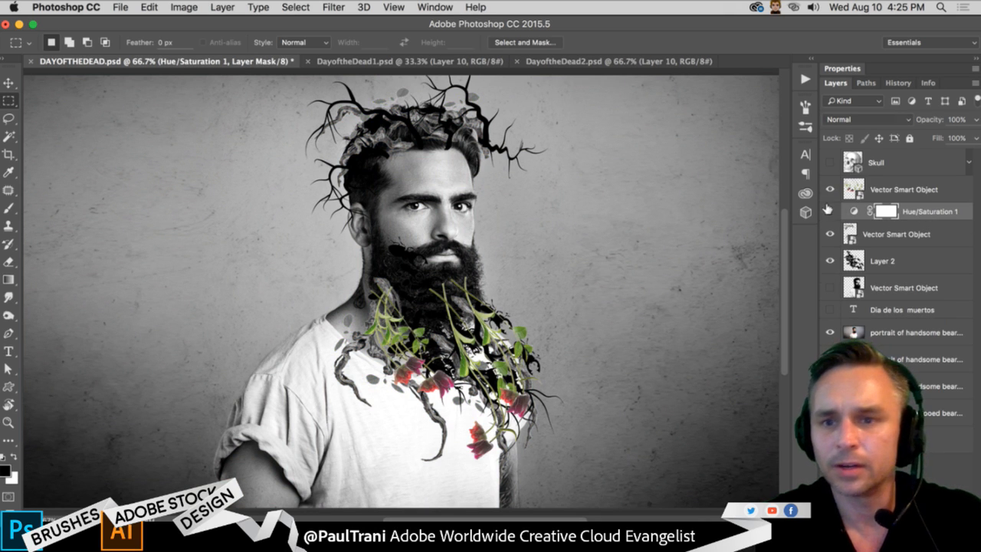
{"action": "left_click", "coordinate": [905, 187]}
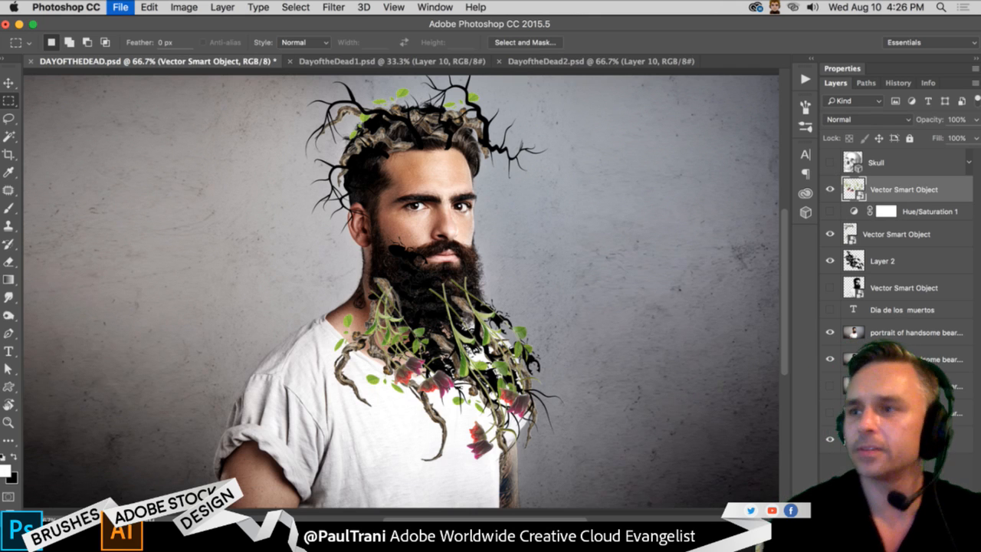
{"action": "key", "text": "cmd+s"}
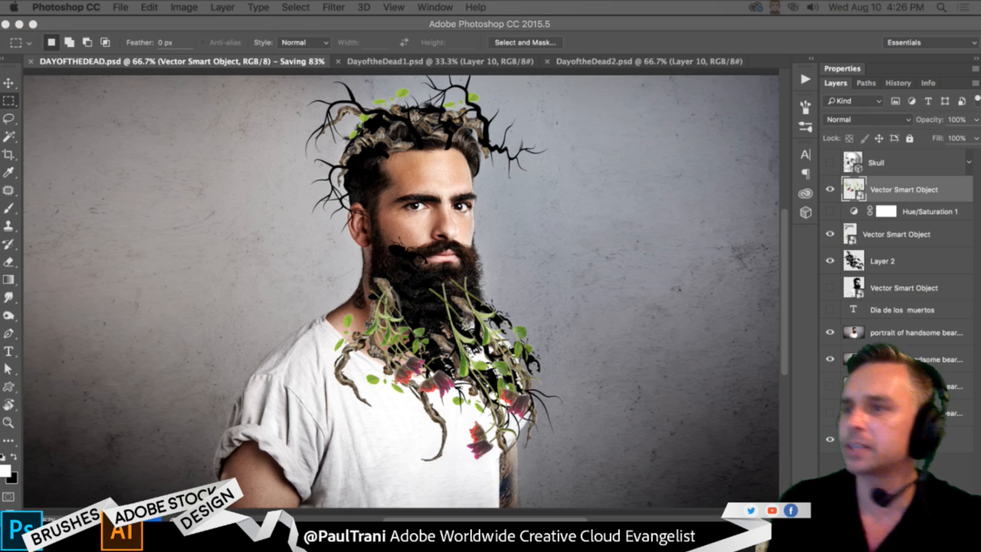
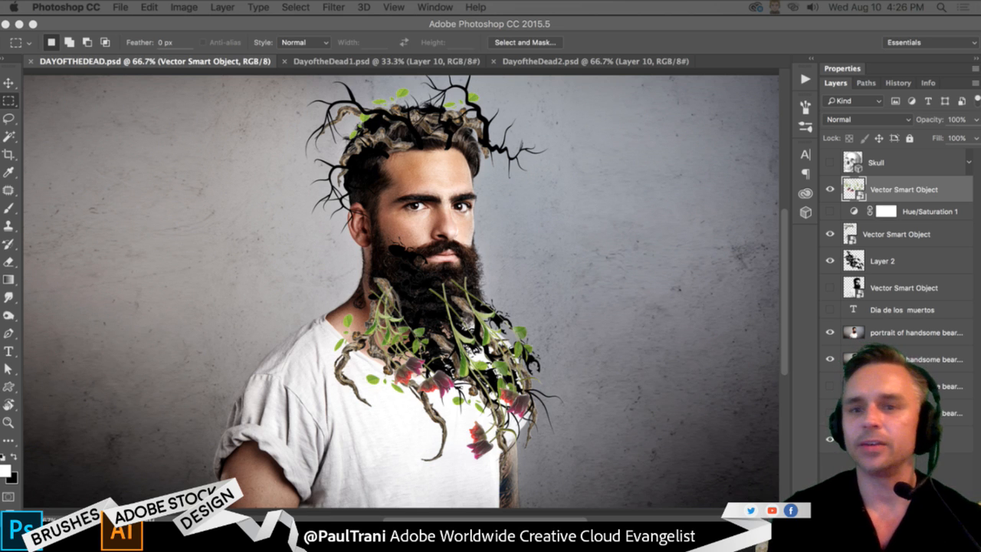
- Browse the graphics in the Day of the Dead library, including the remaining unlisted items, and close the library view
{"action": "left_click", "coordinate": [805, 195]}
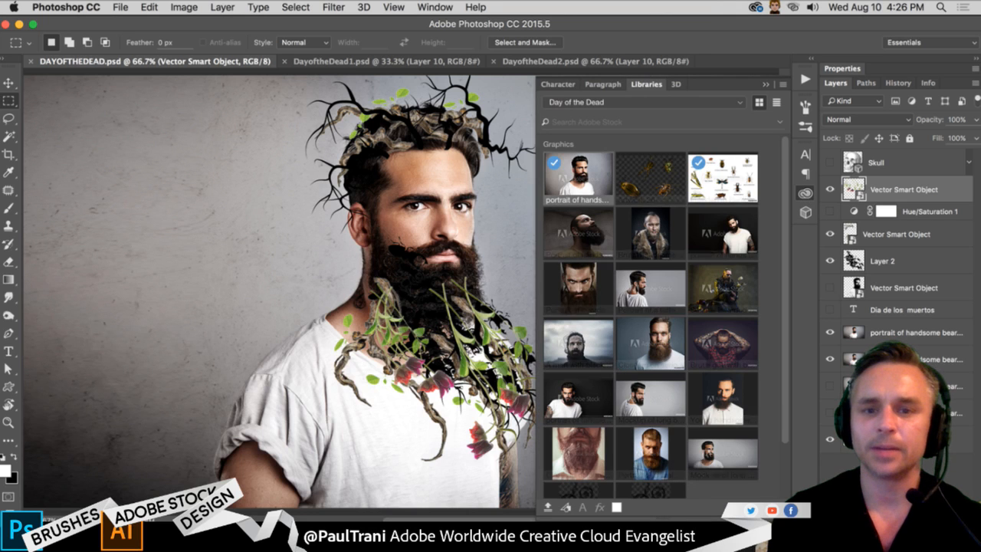
{"action": "left_click_drag", "start_coordinate": [535, 519], "coordinate": [199, 515]}
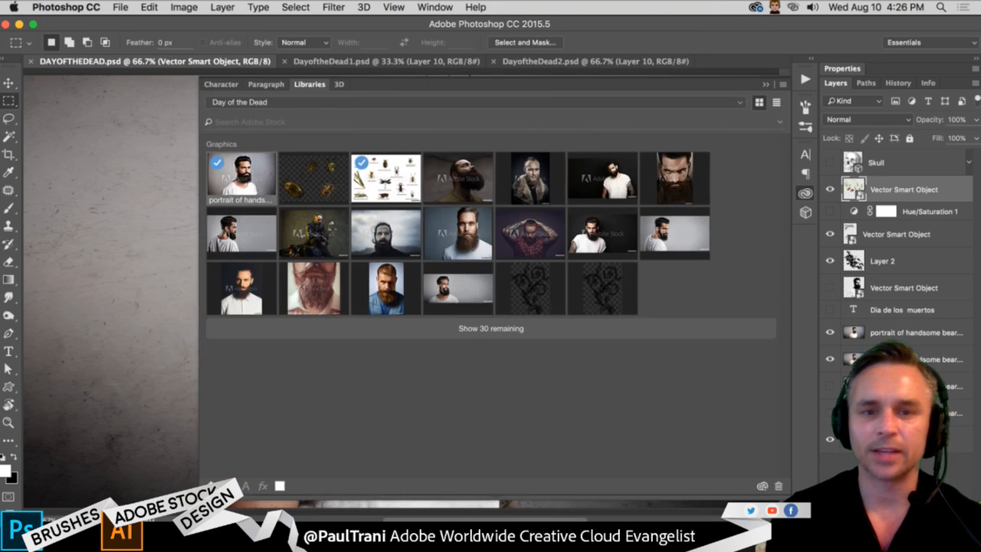
{"action": "left_click", "coordinate": [454, 351]}
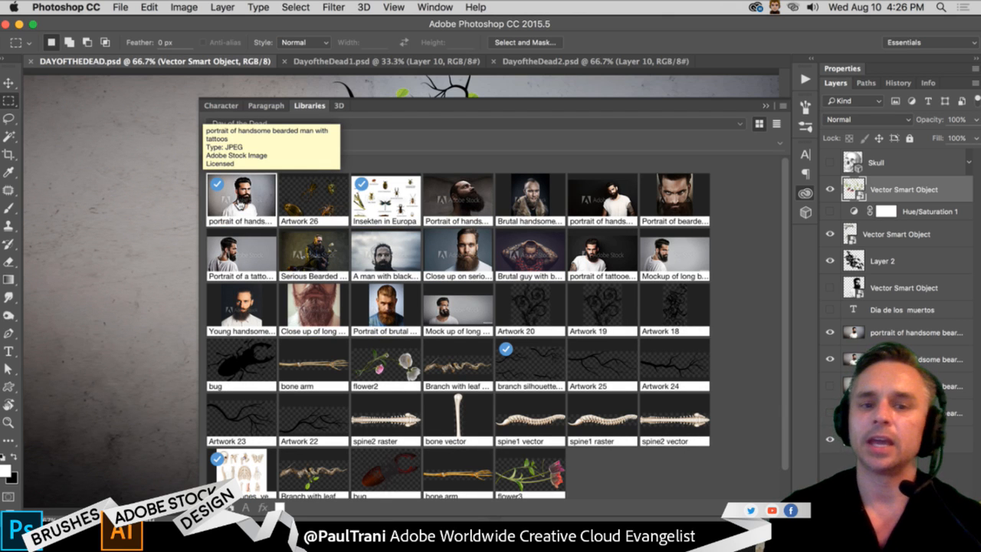
{"action": "scroll", "coordinate": [451, 354], "scroll_direction": "down", "scroll_amount": 1}
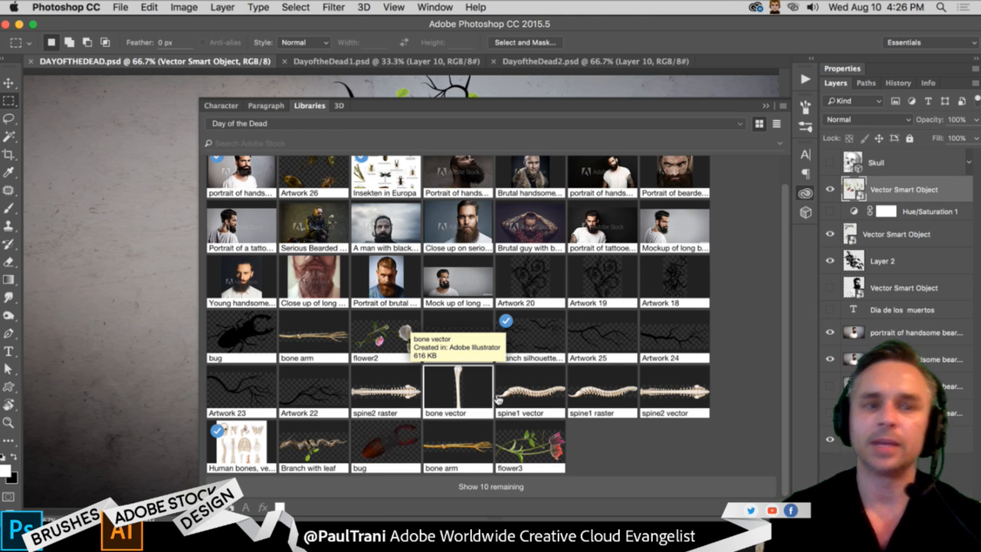
{"action": "left_click", "coordinate": [765, 105]}
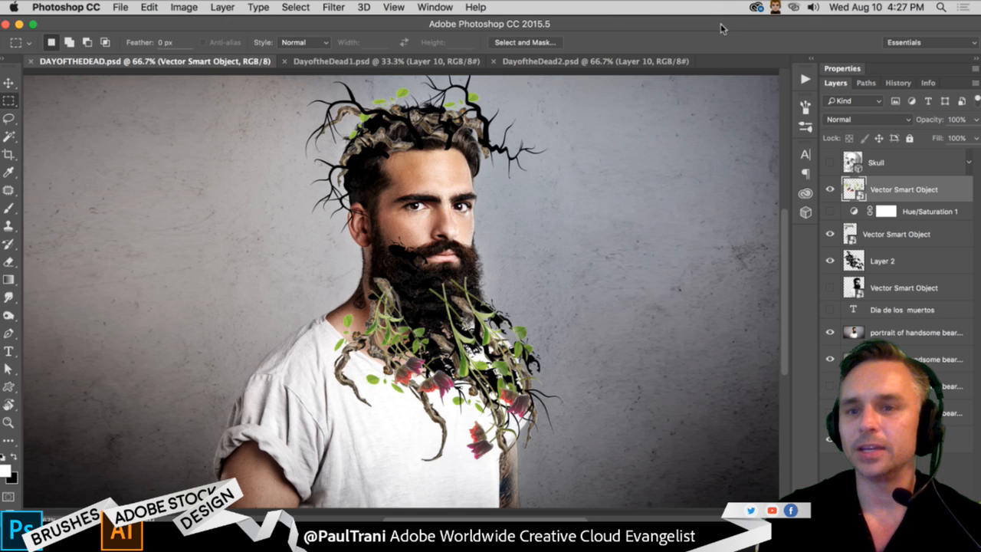
- Show and select the 3D Skull layer
{"action": "left_click", "coordinate": [830, 162]}
{"action": "left_click", "coordinate": [879, 161]}
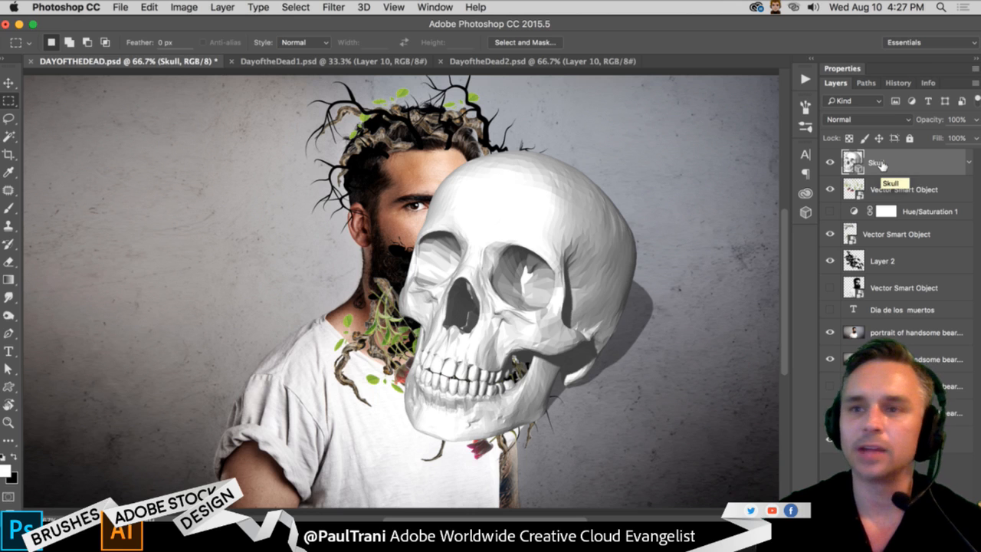
{"action": "left_click", "coordinate": [364, 7]}
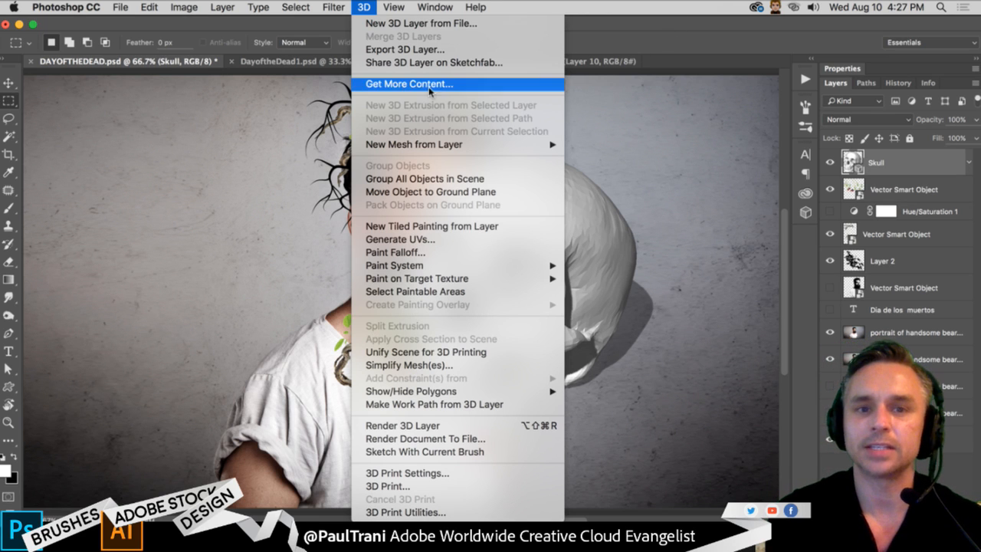
{"action": "left_click", "coordinate": [710, 81]}
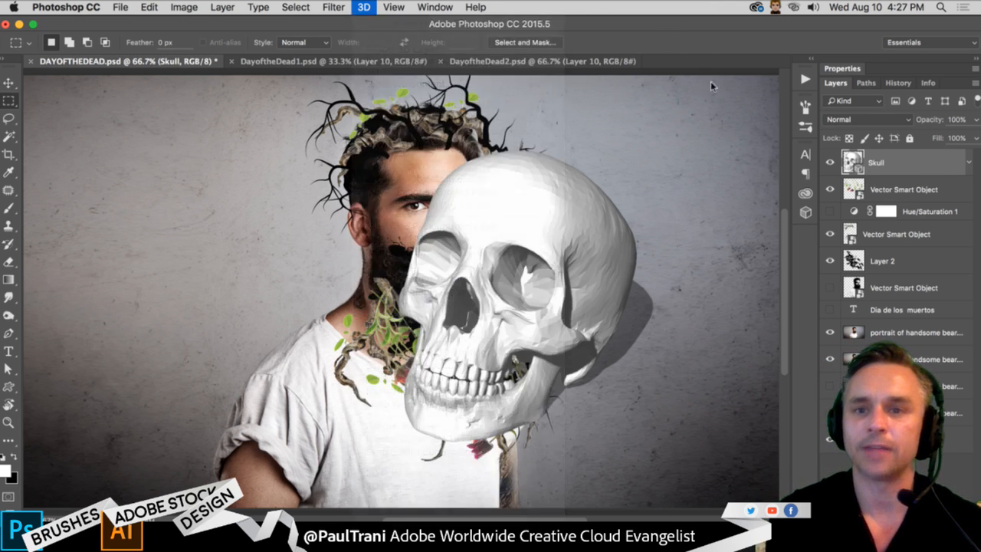
- Rotate the 3D skull to face forward over the man's head and scale it down to roughly match the head
{"action": "left_click", "coordinate": [9, 84]}
{"action": "left_click_drag", "start_coordinate": [467, 225], "coordinate": [515, 225]}
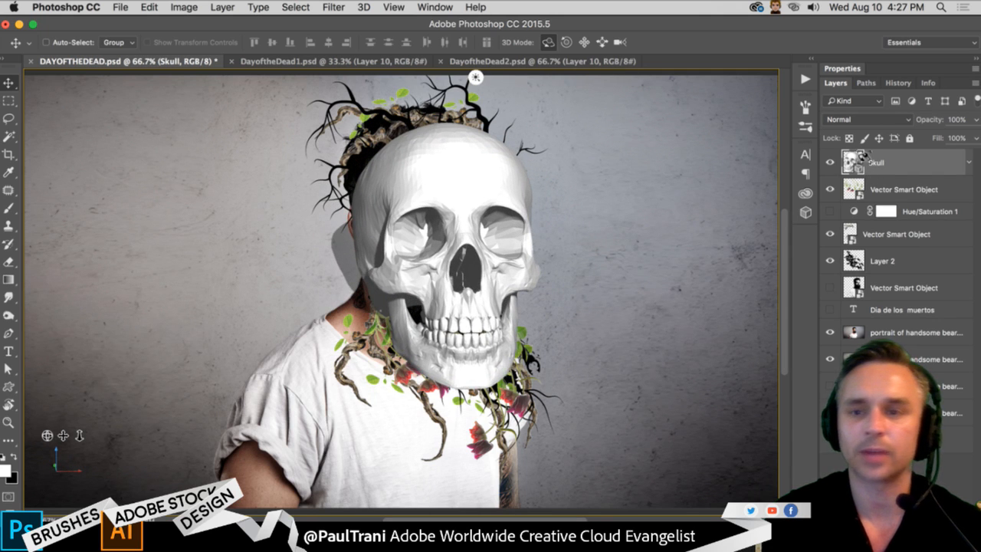
{"action": "left_click", "coordinate": [621, 42]}
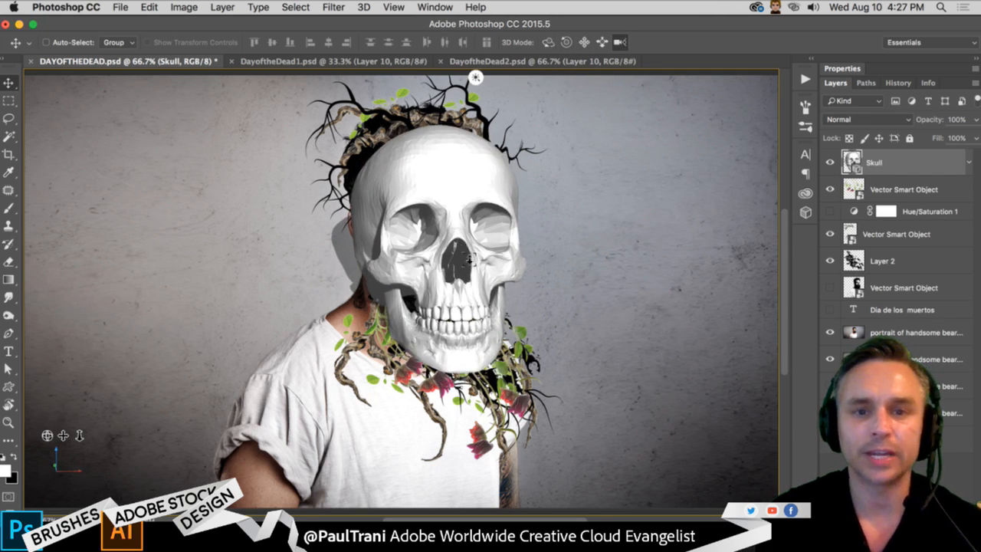
{"action": "left_click_drag", "start_coordinate": [402, 380], "coordinate": [398, 423]}
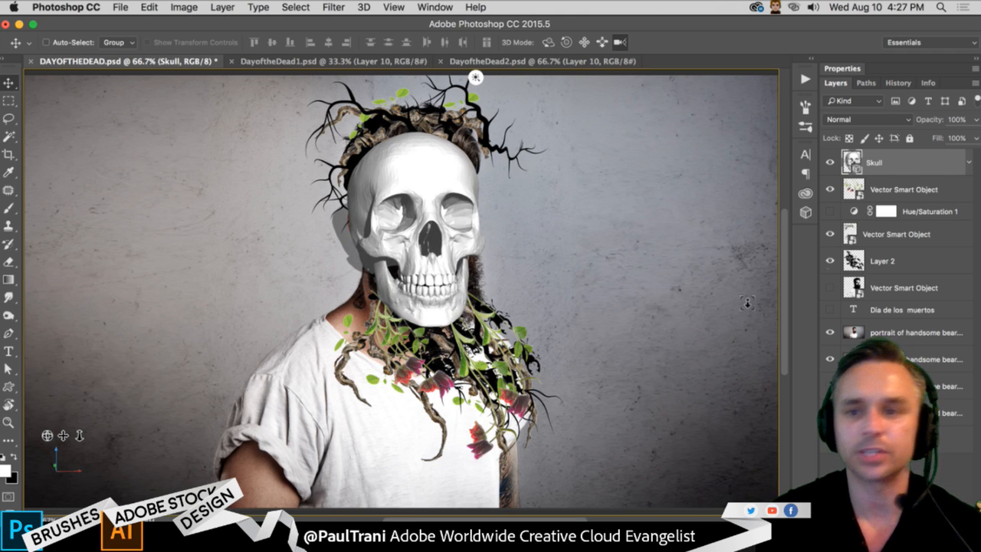
- Move the Skull layer directly above Layer 2 and set its opacity to 58%
{"action": "left_click_drag", "start_coordinate": [895, 162], "coordinate": [889, 227]}
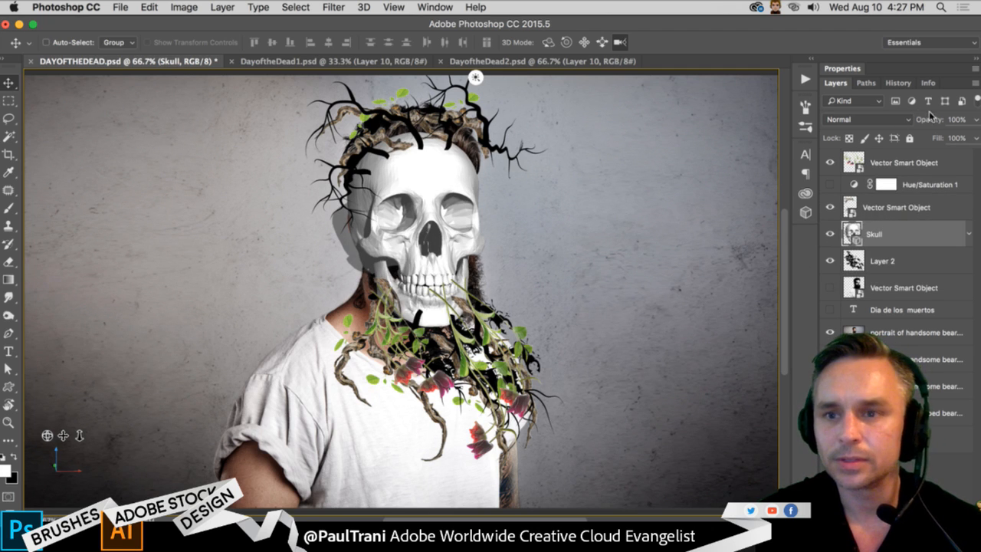
{"action": "left_click_drag", "start_coordinate": [934, 119], "coordinate": [906, 120]}
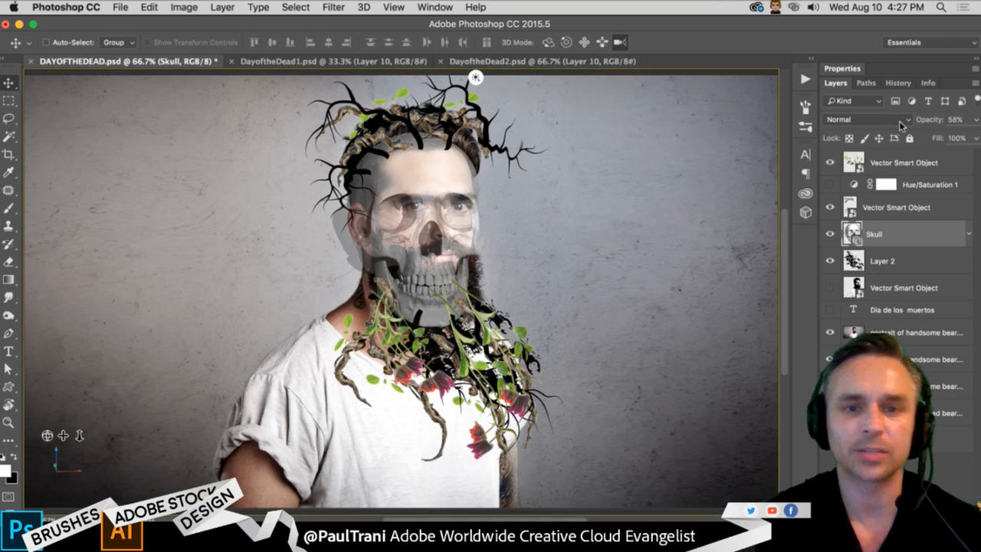
- Scale the 3D skull down further toward the face's size and shift its light to the right
{"action": "key", "text": "super+equal"}
{"action": "key", "text": "super+equal"}
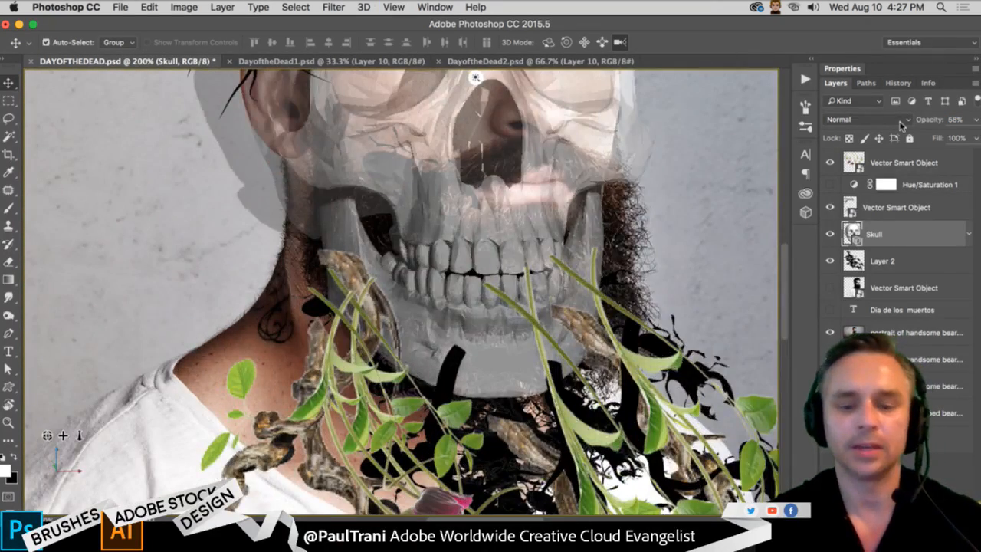
{"action": "key", "text": "super+minus"}
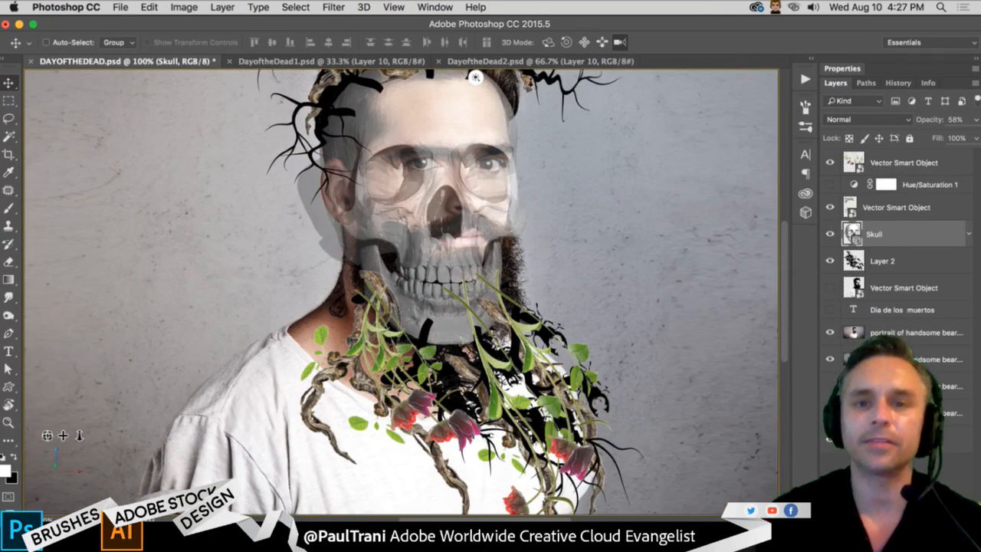
{"action": "left_click_drag", "start_coordinate": [403, 222], "coordinate": [406, 314]}
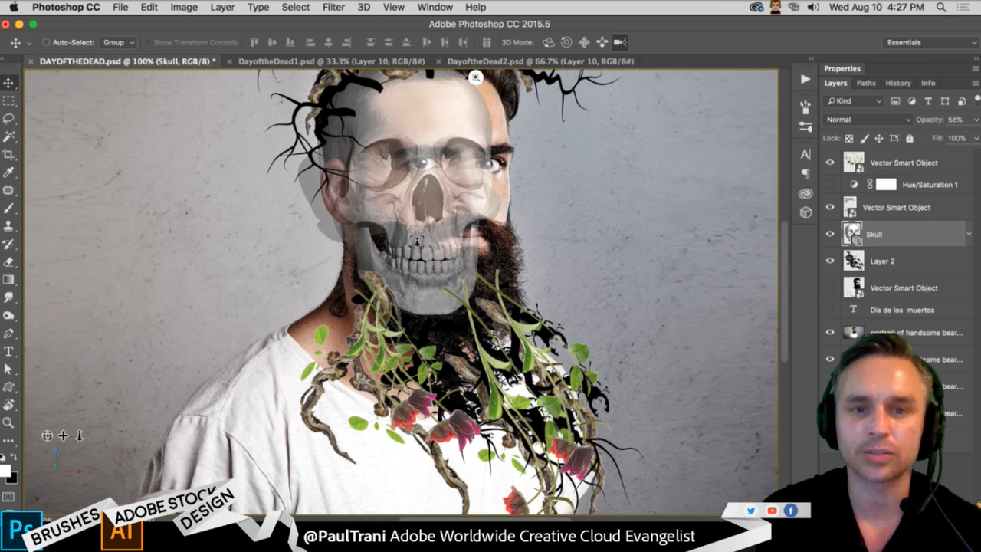
{"action": "left_click", "coordinate": [548, 42]}
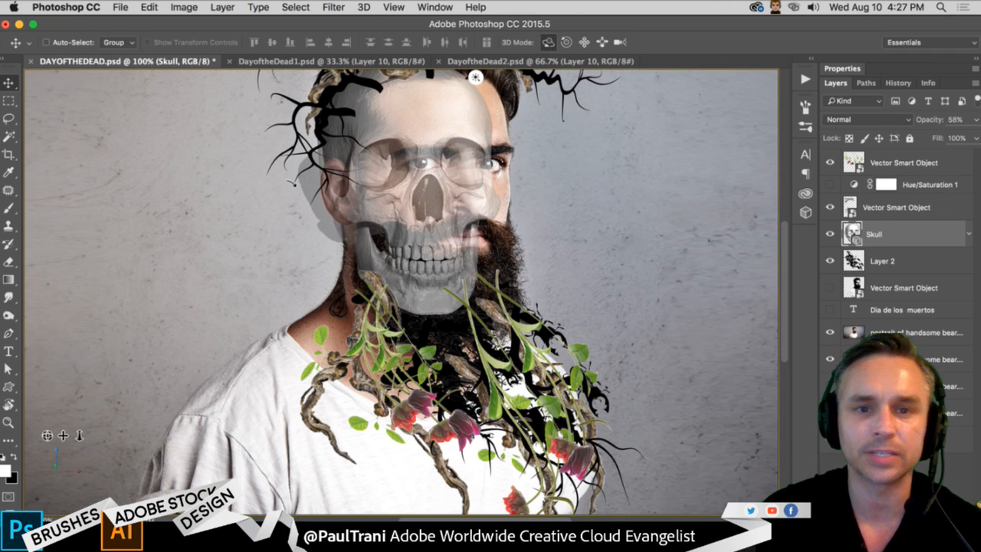
{"action": "left_click_drag", "start_coordinate": [475, 77], "coordinate": [519, 77]}
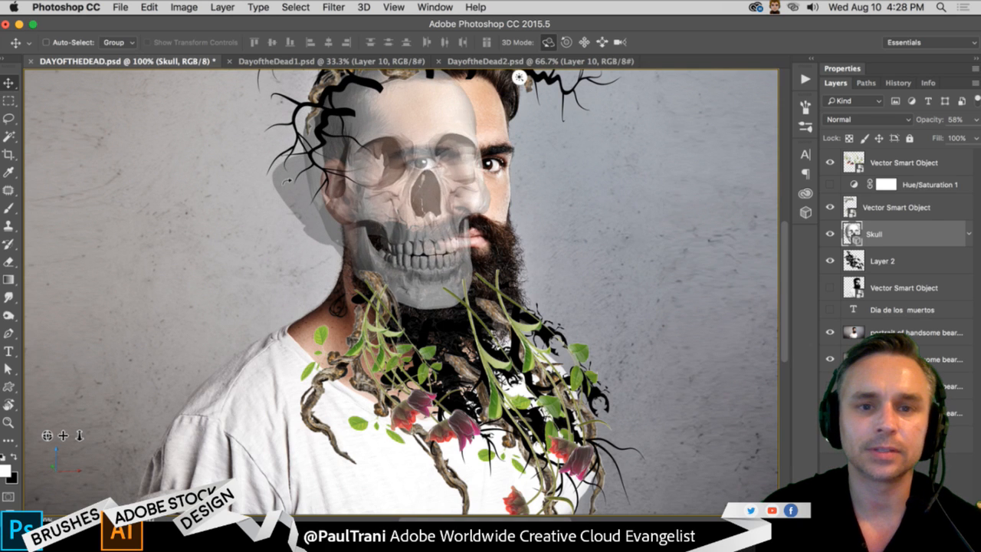
{"action": "left_click", "coordinate": [620, 42]}
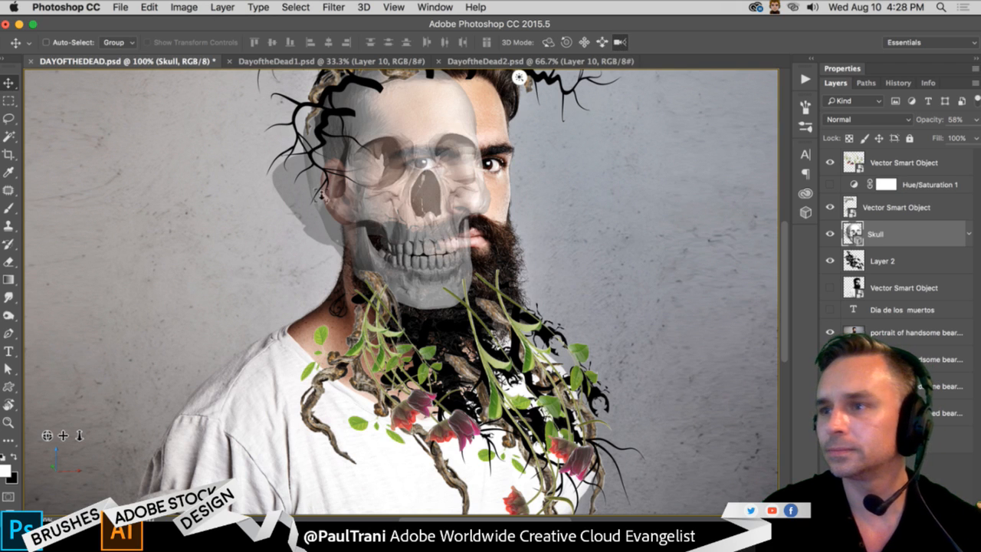
{"action": "left_click_drag", "start_coordinate": [395, 168], "coordinate": [396, 189]}
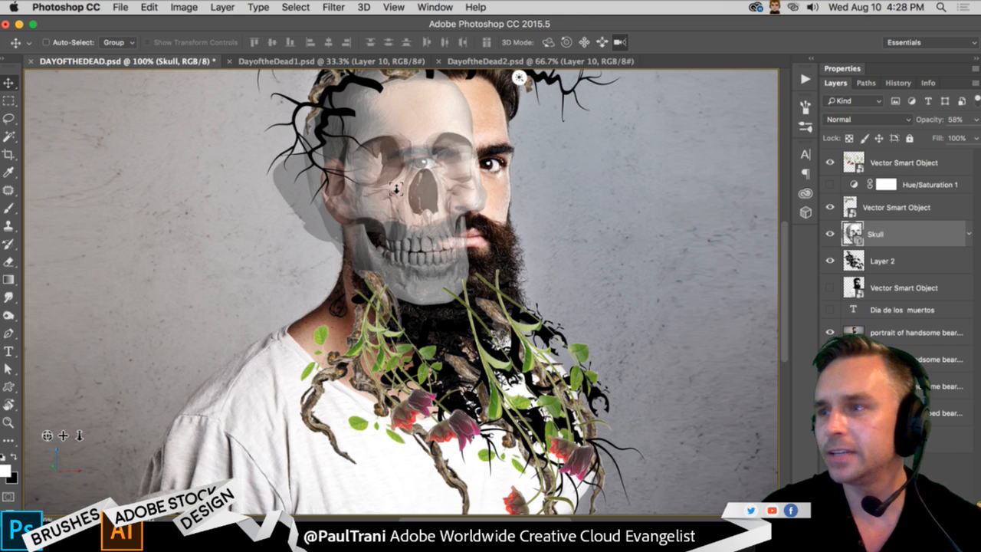
- Position the 3D skull so its sockets align with the man's eyes, scaling it down slightly to fit the face
{"action": "left_click", "coordinate": [584, 42]}
{"action": "left_click_drag", "start_coordinate": [382, 132], "coordinate": [420, 145]}
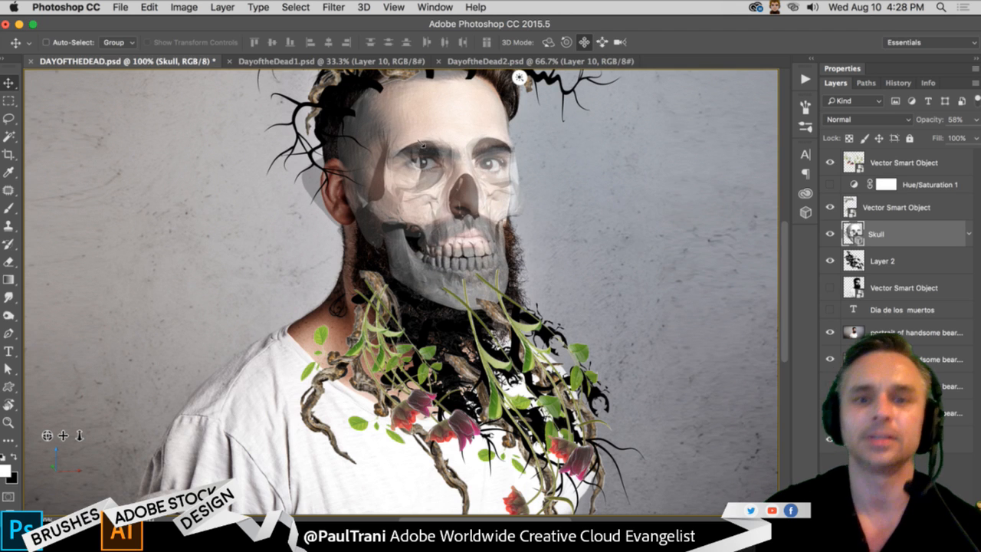
{"action": "left_click", "coordinate": [620, 43]}
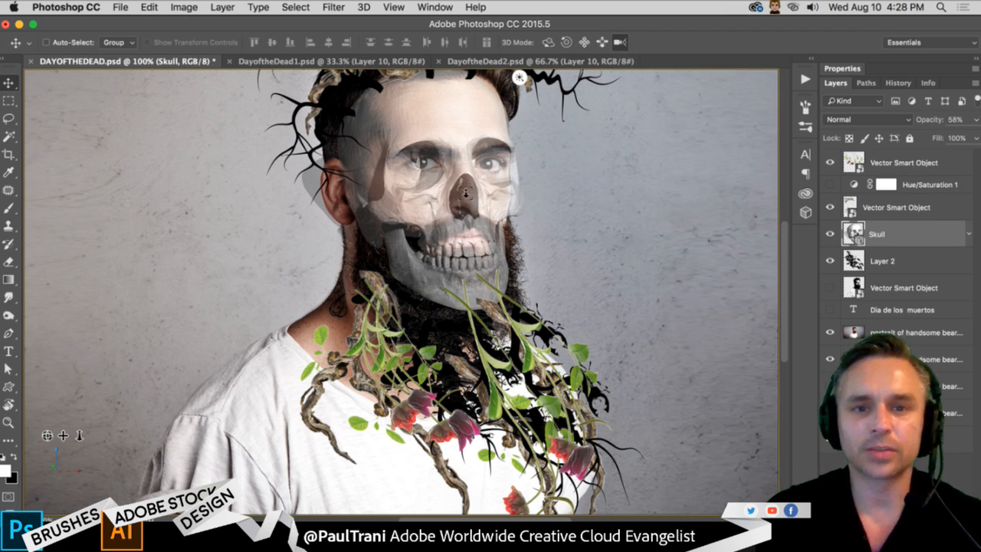
{"action": "left_click_drag", "start_coordinate": [465, 193], "coordinate": [469, 256]}
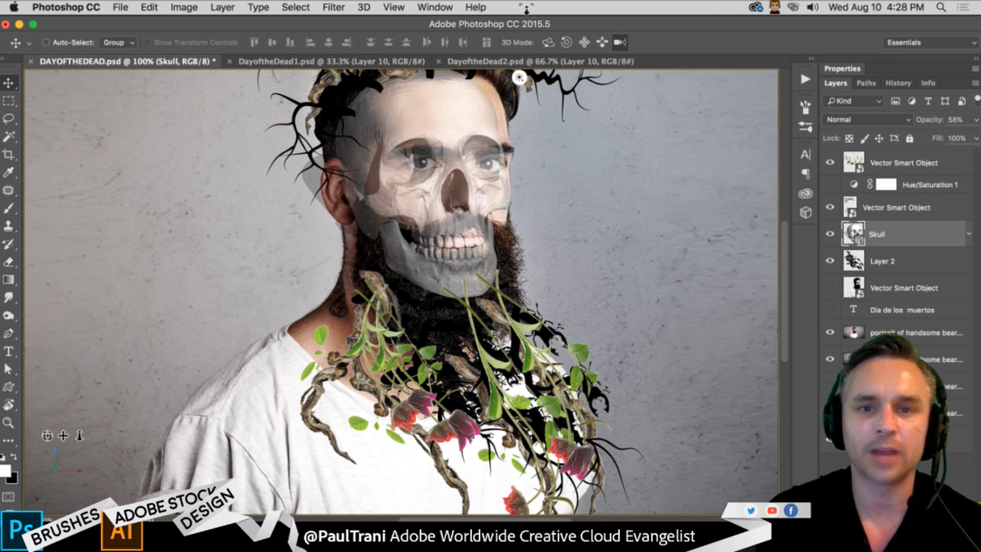
{"action": "left_click", "coordinate": [583, 43]}
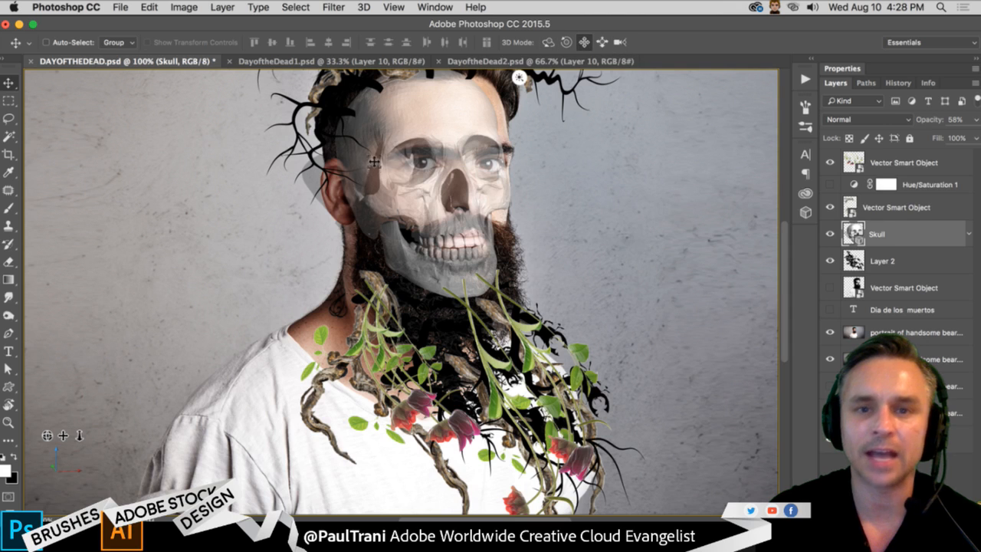
{"action": "left_click_drag", "start_coordinate": [382, 163], "coordinate": [384, 157]}
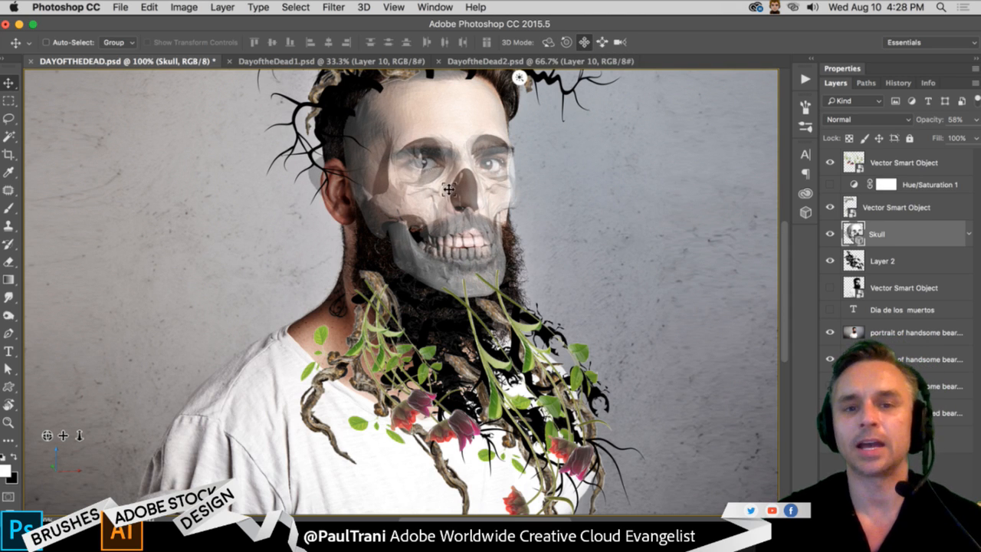
- Add a layer mask to the Skull layer
{"action": "key", "text": "super+plus"}
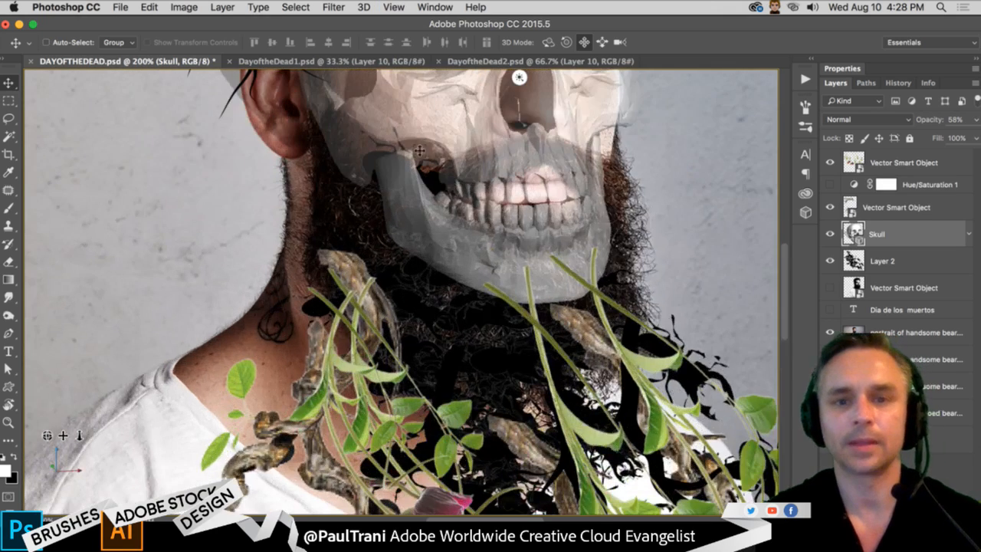
{"action": "left_click_drag", "start_coordinate": [365, 207], "coordinate": [316, 375]}
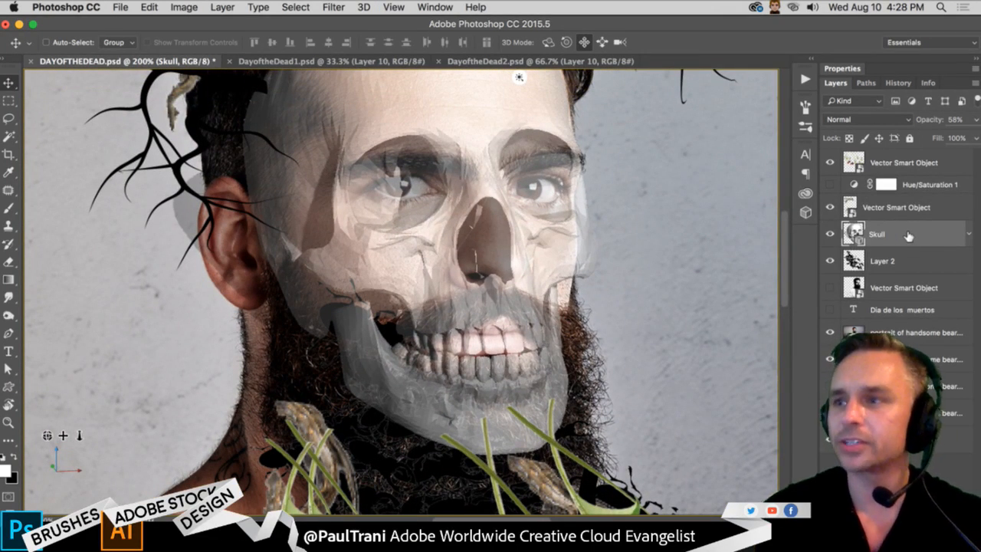
{"action": "left_click", "coordinate": [359, 7]}
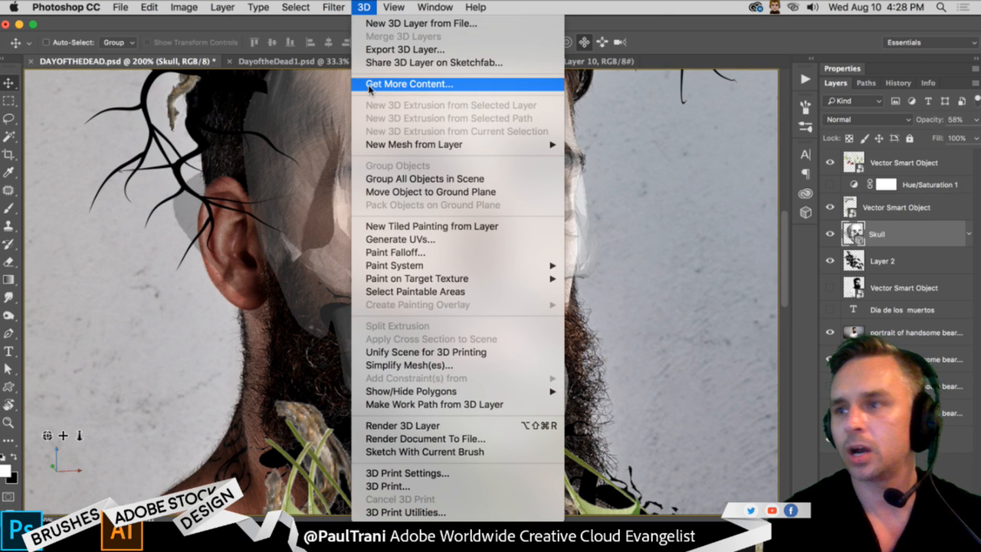
{"action": "left_click", "coordinate": [688, 24]}
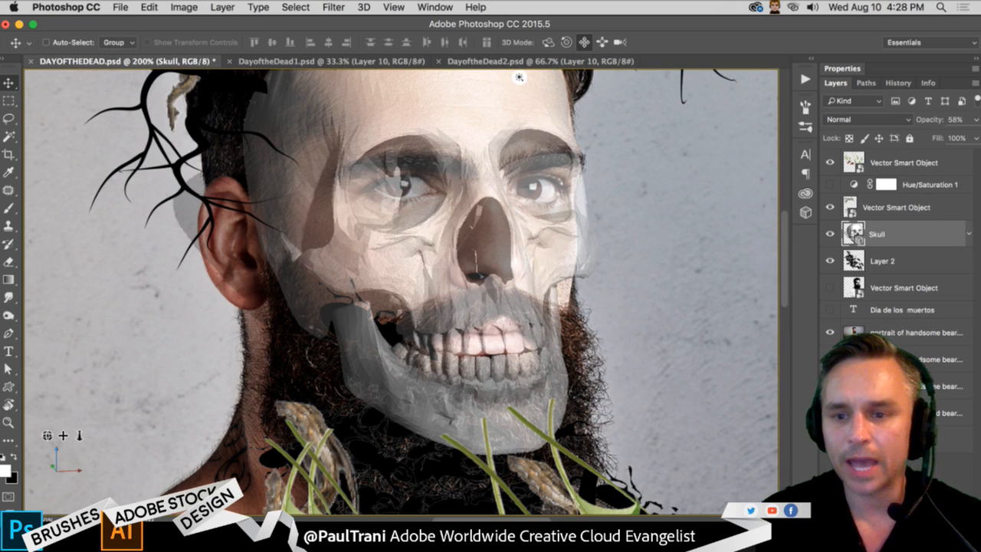
{"action": "left_click", "coordinate": [884, 512]}
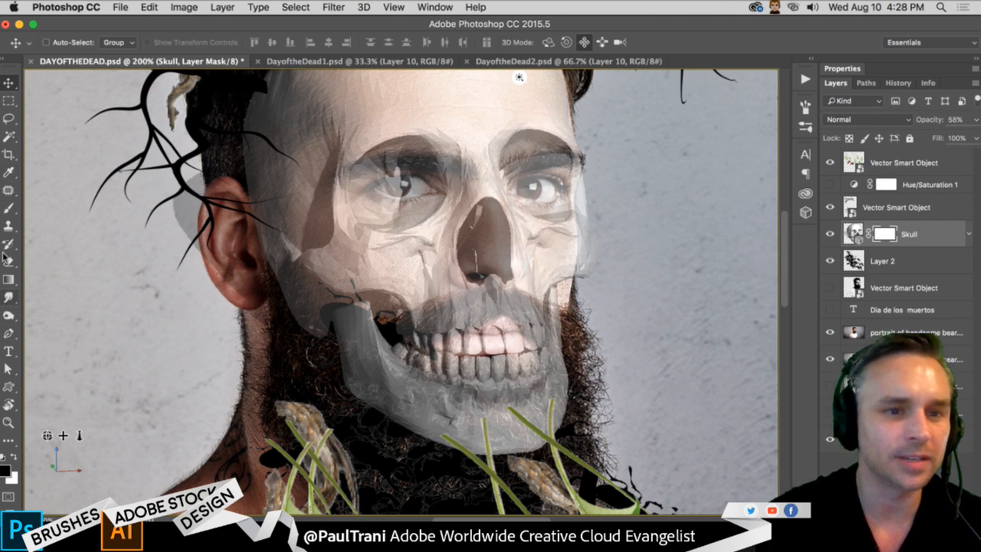
- Paint black on the Skull's mask with a smaller soft brush to hide the jaw and reveal the beard and mustache
{"action": "left_click", "coordinate": [8, 208]}
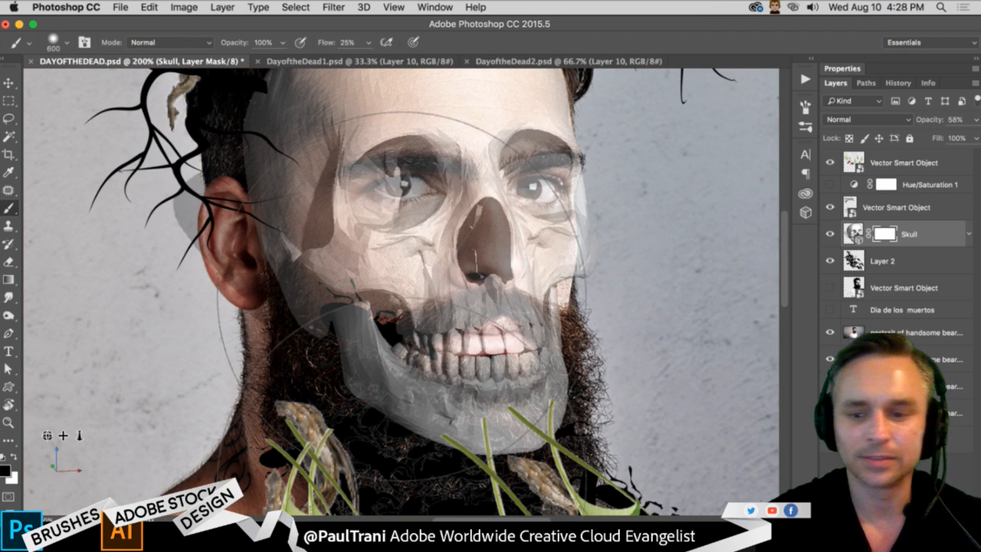
{"action": "key", "text": "bracketleft"}
{"action": "key", "text": "bracketleft"}
{"action": "key", "text": "bracketleft"}
{"action": "key", "text": "bracketleft"}
{"action": "key", "text": "bracketleft"}
{"action": "key", "text": "bracketleft"}
{"action": "key", "text": "bracketleft"}
{"action": "mouse_move", "coordinate": [249, 310]}
{"action": "left_mouse_down"}
{"action": "mouse_move", "coordinate": [348, 372]}
{"action": "mouse_move", "coordinate": [353, 410]}
{"action": "mouse_move", "coordinate": [376, 425]}
{"action": "mouse_move", "coordinate": [418, 445]}
{"action": "mouse_move", "coordinate": [480, 441]}
{"action": "mouse_move", "coordinate": [426, 467]}
{"action": "mouse_move", "coordinate": [402, 456]}
{"action": "mouse_move", "coordinate": [383, 398]}
{"action": "mouse_move", "coordinate": [364, 387]}
{"action": "mouse_move", "coordinate": [368, 363]}
{"action": "mouse_move", "coordinate": [449, 426]}
{"action": "mouse_move", "coordinate": [467, 460]}
{"action": "mouse_move", "coordinate": [356, 395]}
{"action": "mouse_move", "coordinate": [394, 347]}
{"action": "mouse_move", "coordinate": [441, 409]}
{"action": "mouse_move", "coordinate": [419, 396]}
{"action": "mouse_move", "coordinate": [427, 420]}
{"action": "mouse_move", "coordinate": [397, 412]}
{"action": "left_mouse_up"}
{"action": "key", "text": "bracketleft"}
{"action": "key", "text": "bracketleft"}
{"action": "key", "text": "bracketleft"}
{"action": "key", "text": "bracketleft"}
{"action": "key", "text": "bracketleft"}
- Mask the skull away from the ear, temple and hairline with a 150 px soft brush, undoing the first stroke
{"action": "key", "text": "space"}
{"action": "left_click_drag", "start_coordinate": [185, 208], "coordinate": [177, 357]}
{"action": "key", "text": "bracketright"}
{"action": "key", "text": "bracketright"}
{"action": "key", "text": "bracketright"}
{"action": "key", "text": "bracketright"}
{"action": "key", "text": "bracketright"}
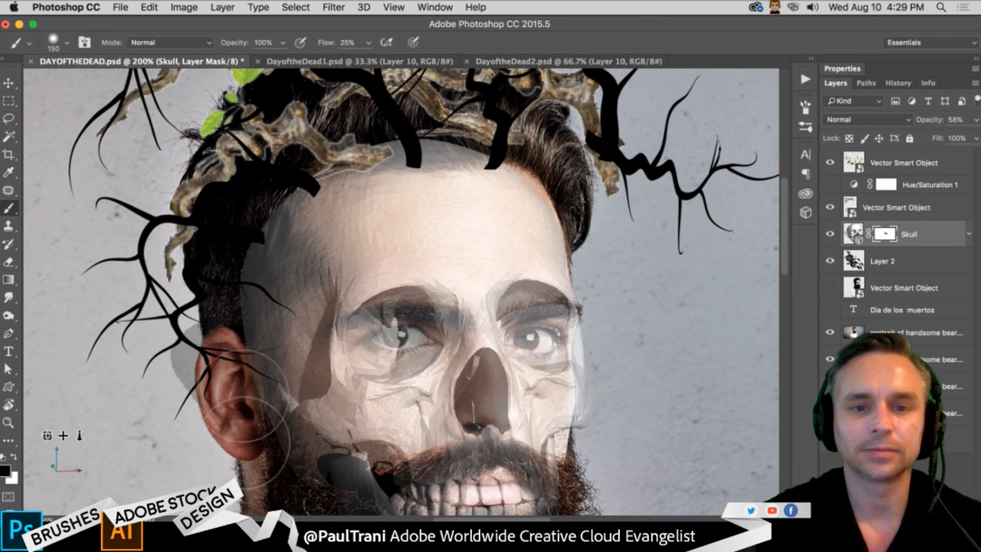
{"action": "mouse_move", "coordinate": [438, 167]}
{"action": "left_mouse_down"}
{"action": "mouse_move", "coordinate": [492, 166]}
{"action": "mouse_move", "coordinate": [258, 214]}
{"action": "left_mouse_up"}
{"action": "key", "text": "super+z"}
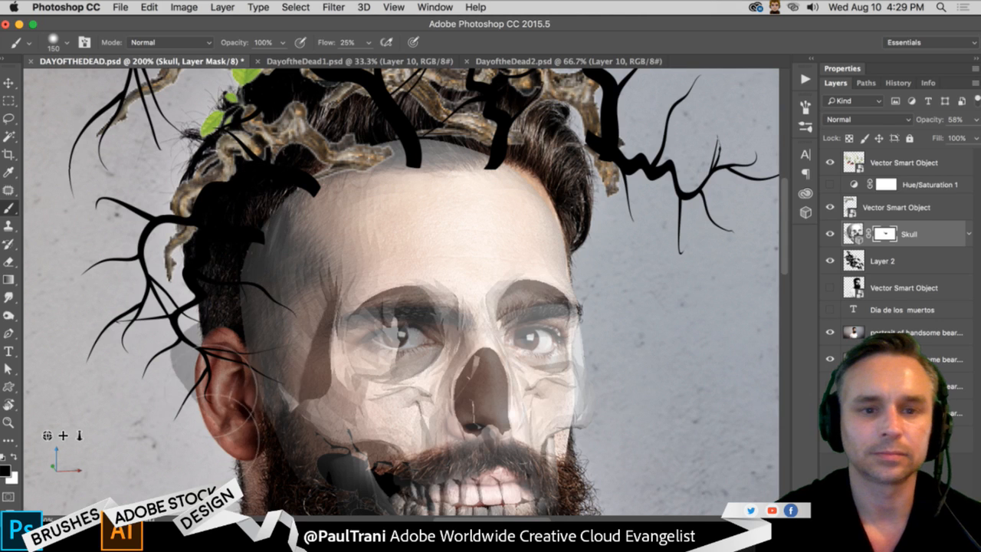
{"action": "mouse_move", "coordinate": [226, 429]}
{"action": "left_mouse_down"}
{"action": "mouse_move", "coordinate": [236, 234]}
{"action": "mouse_move", "coordinate": [286, 188]}
{"action": "mouse_move", "coordinate": [475, 157]}
{"action": "mouse_move", "coordinate": [311, 179]}
{"action": "left_mouse_up"}
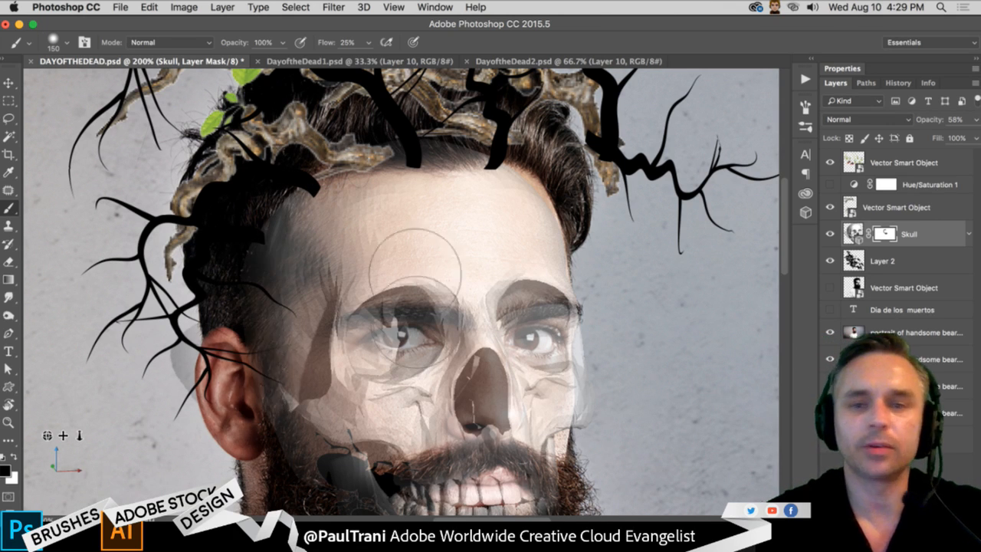
- Target the Skull layer's image instead of its mask and set the layer opacity to 100%
{"action": "key", "text": "super+2"}
{"action": "left_click", "coordinate": [955, 119]}
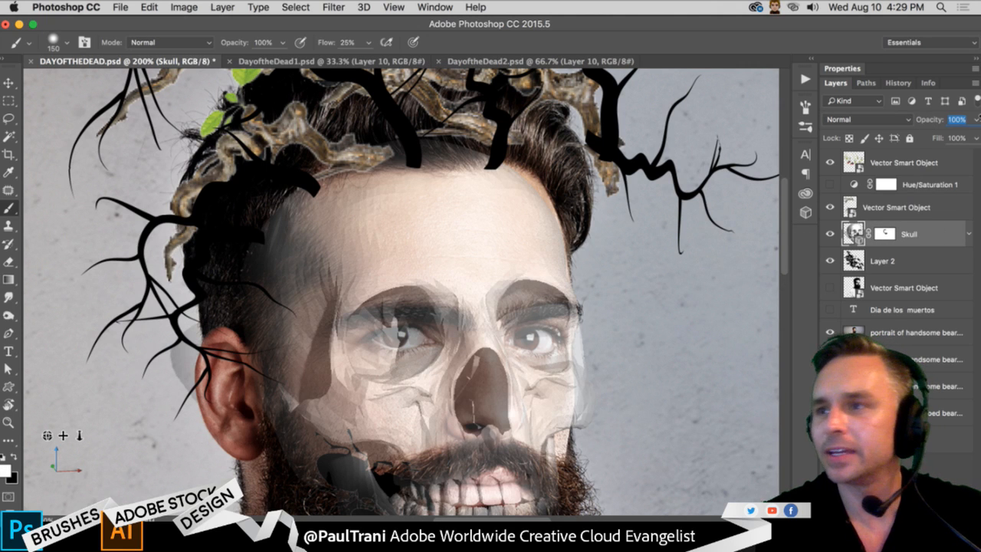
- Restore the Skull layer to full 100% opacity and switch to the Rectangular Marquee tool
{"action": "type", "text": "100"}
{"action": "key", "text": "Return"}
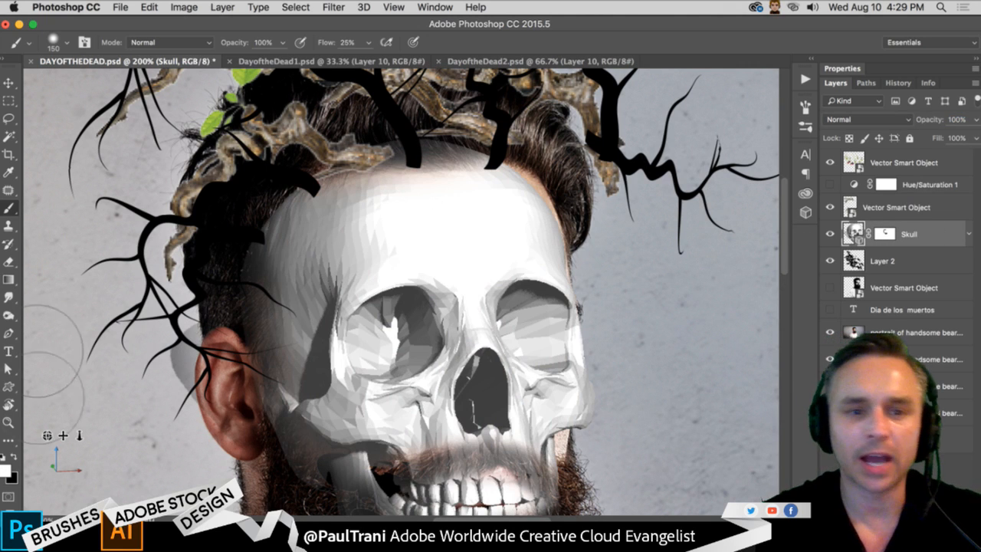
{"action": "key", "text": "m"}
{"action": "left_click_drag", "start_coordinate": [116, 271], "coordinate": [164, 206]}
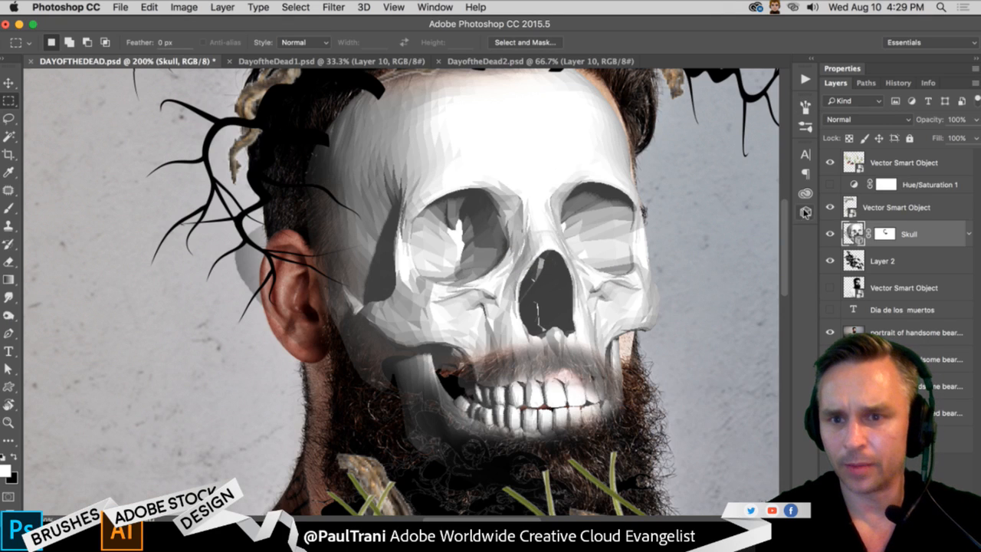
- Display the skull's 3D scene components and the properties of Infinite Light 1
{"action": "left_click", "coordinate": [712, 187]}
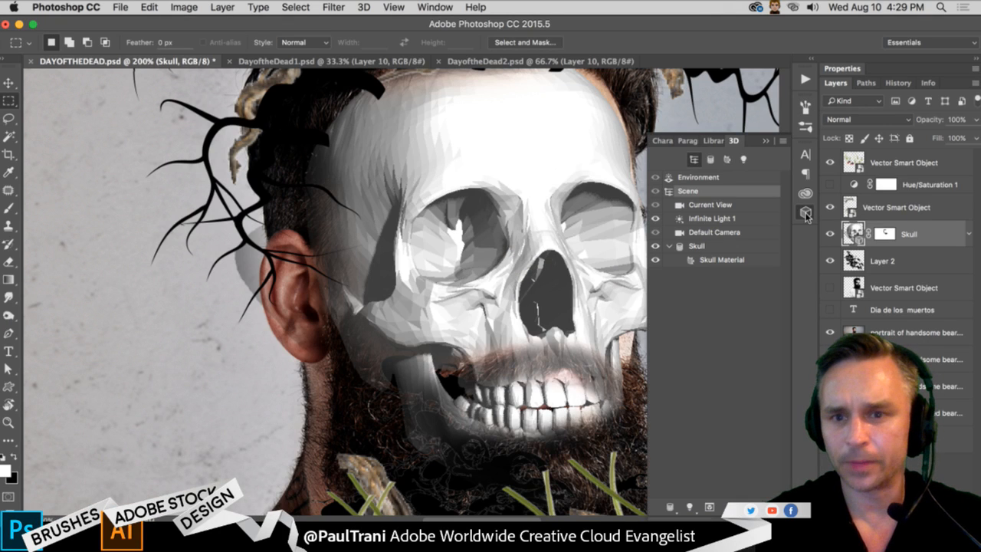
{"action": "left_click", "coordinate": [807, 63]}
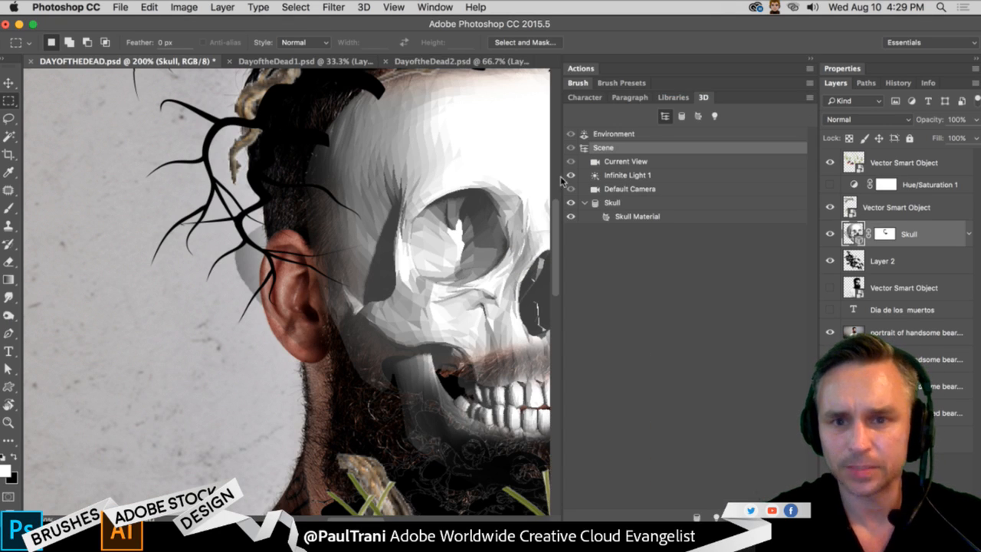
{"action": "double_click", "coordinate": [902, 70]}
{"action": "scroll", "coordinate": [845, 170], "scroll_direction": "down", "scroll_amount": 3}
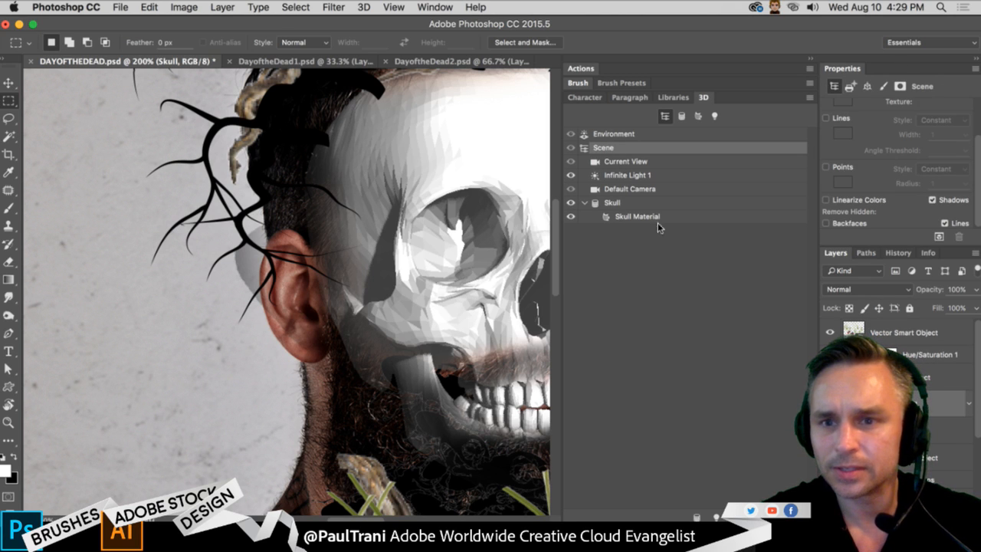
{"action": "left_click", "coordinate": [625, 176]}
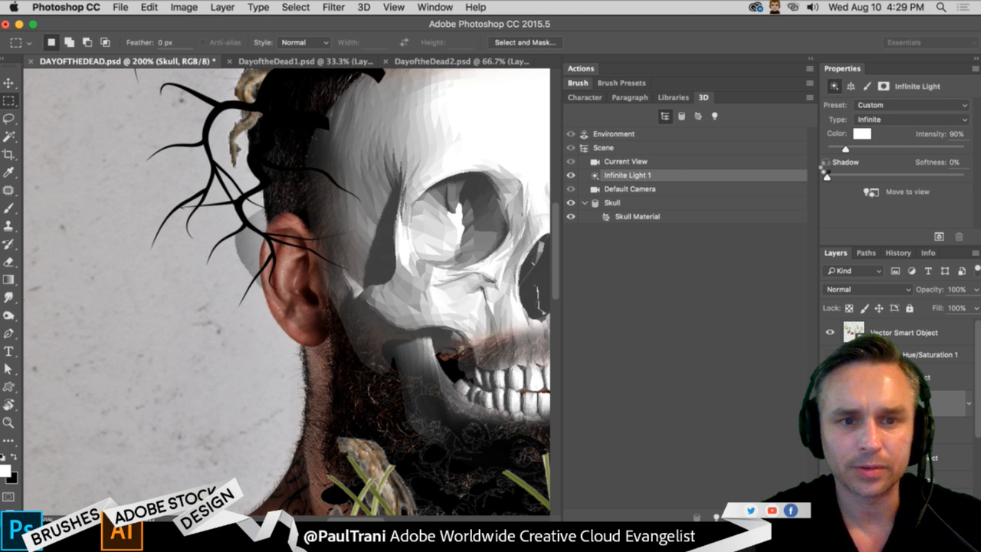
- Toggle the shadow of Infinite Light 1 off and on to compare its effect on the skull, leaving it enabled
{"action": "left_click", "coordinate": [825, 162]}
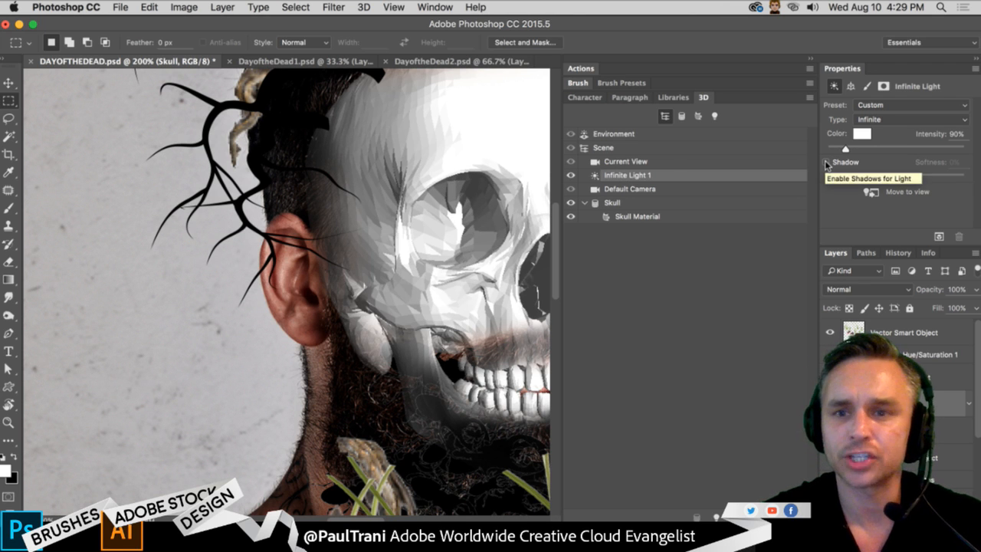
{"action": "left_click_drag", "start_coordinate": [222, 250], "coordinate": [171, 270]}
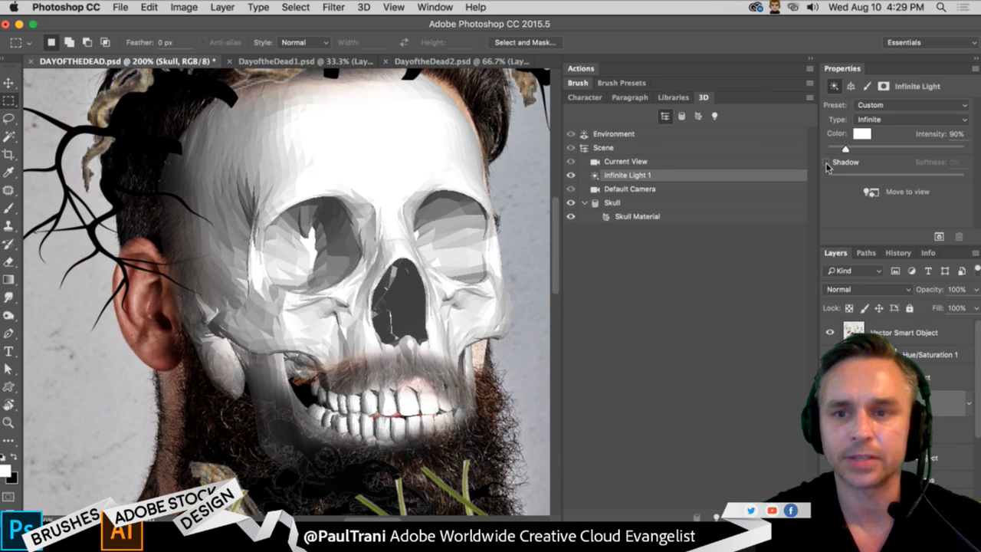
{"action": "left_click", "coordinate": [826, 162]}
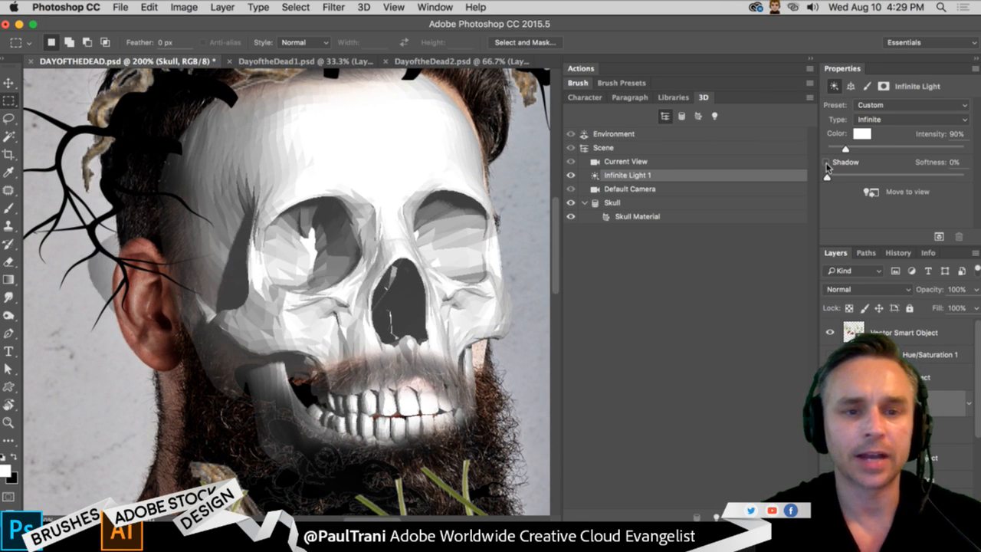
{"action": "left_click", "coordinate": [827, 163]}
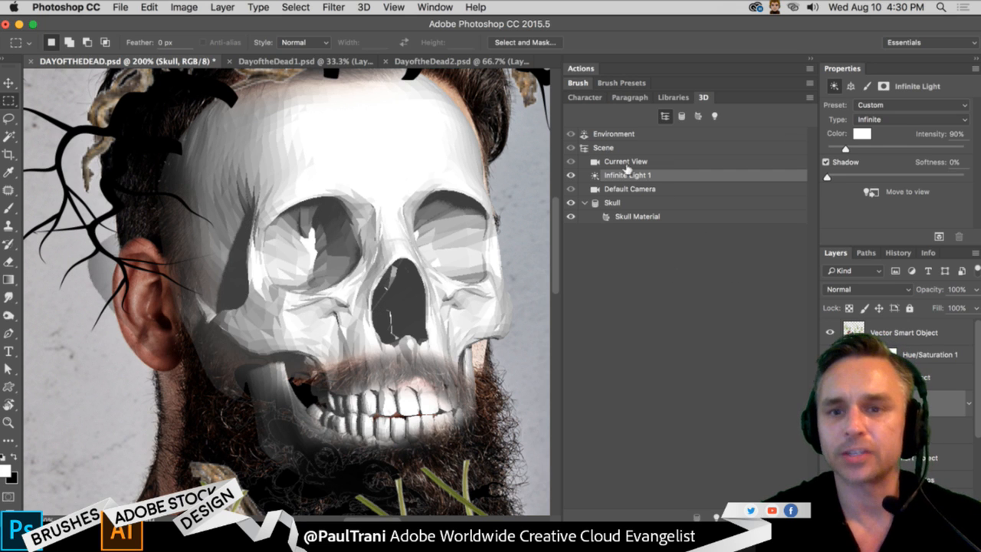
- Paint black on the Skull's layer mask with an 80 px soft brush to reveal the mustache above the teeth
{"action": "left_click", "coordinate": [810, 61]}
{"action": "left_click", "coordinate": [885, 403]}
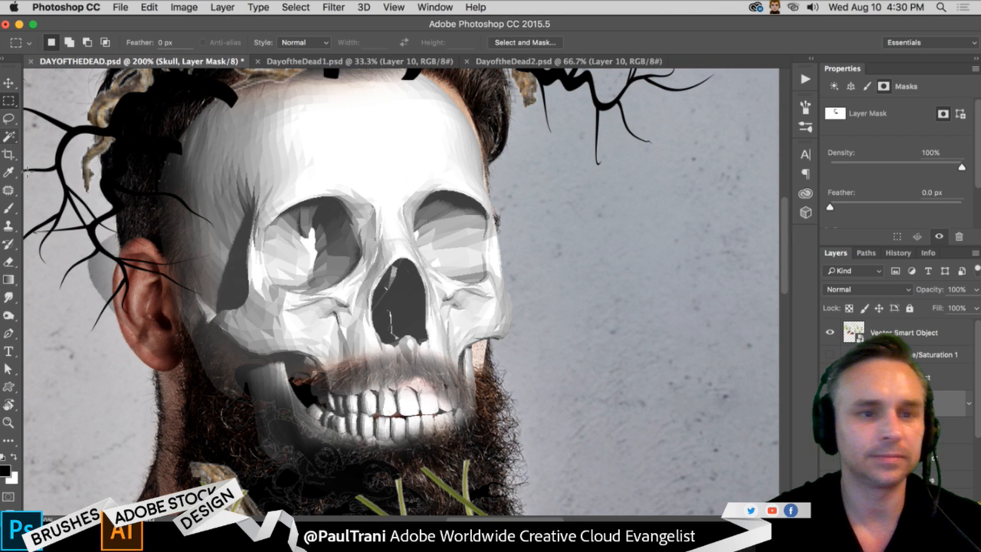
{"action": "left_click", "coordinate": [9, 208]}
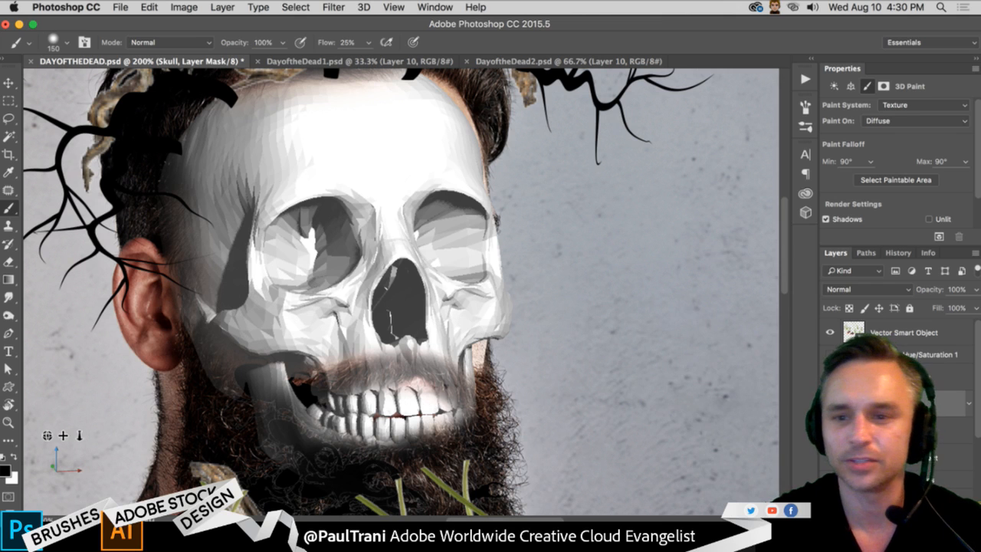
{"action": "key", "text": "bracketleft"}
{"action": "key", "text": "bracketleft"}
{"action": "key", "text": "bracketleft"}
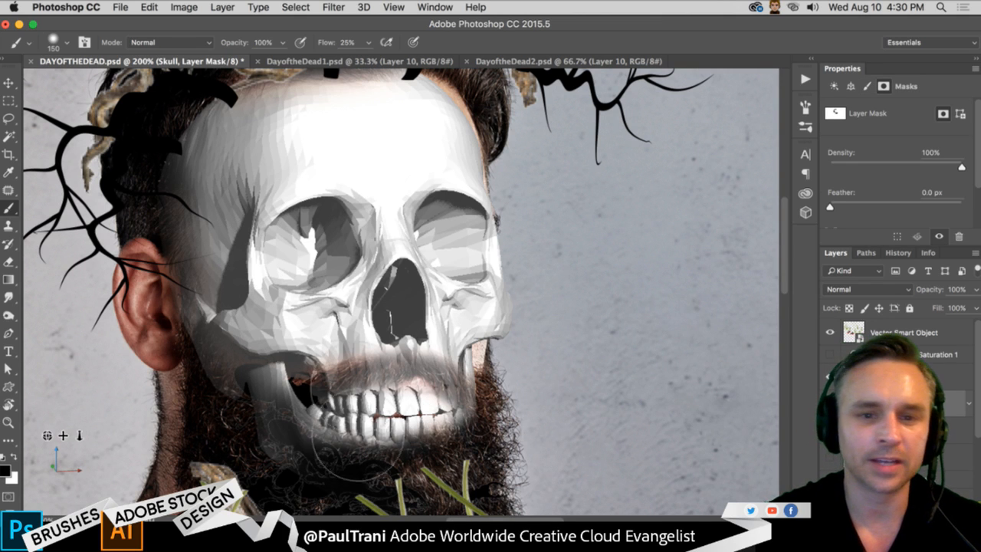
{"action": "key", "text": "bracketleft"}
{"action": "mouse_move", "coordinate": [364, 381]}
{"action": "left_mouse_down"}
{"action": "mouse_move", "coordinate": [429, 377]}
{"action": "mouse_move", "coordinate": [469, 393]}
{"action": "mouse_move", "coordinate": [377, 379]}
{"action": "mouse_move", "coordinate": [257, 439]}
{"action": "mouse_move", "coordinate": [287, 400]}
{"action": "mouse_move", "coordinate": [261, 459]}
{"action": "mouse_move", "coordinate": [291, 424]}
{"action": "left_mouse_up"}
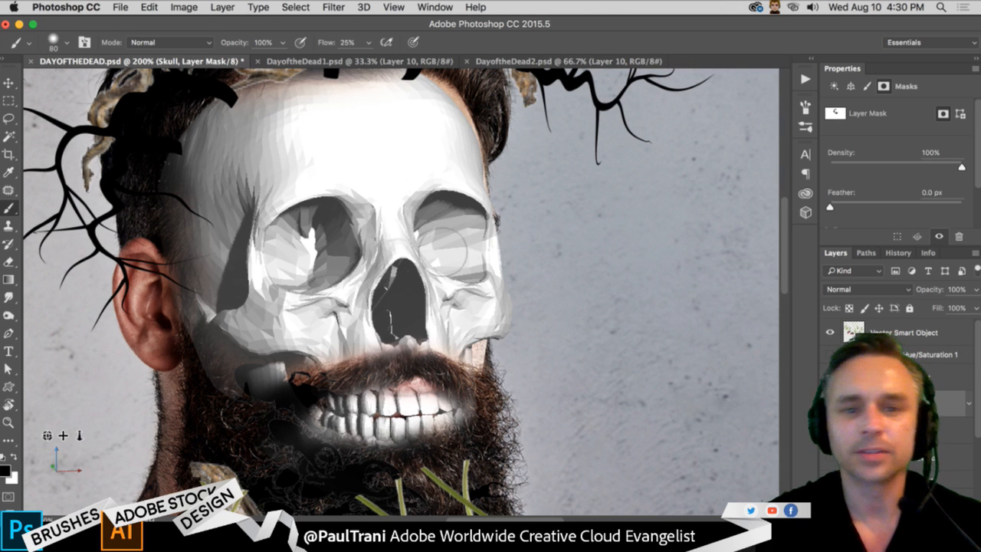
- Target the Skull layer's image instead of its mask and set its blend mode to Darken
{"action": "left_click", "coordinate": [933, 405]}
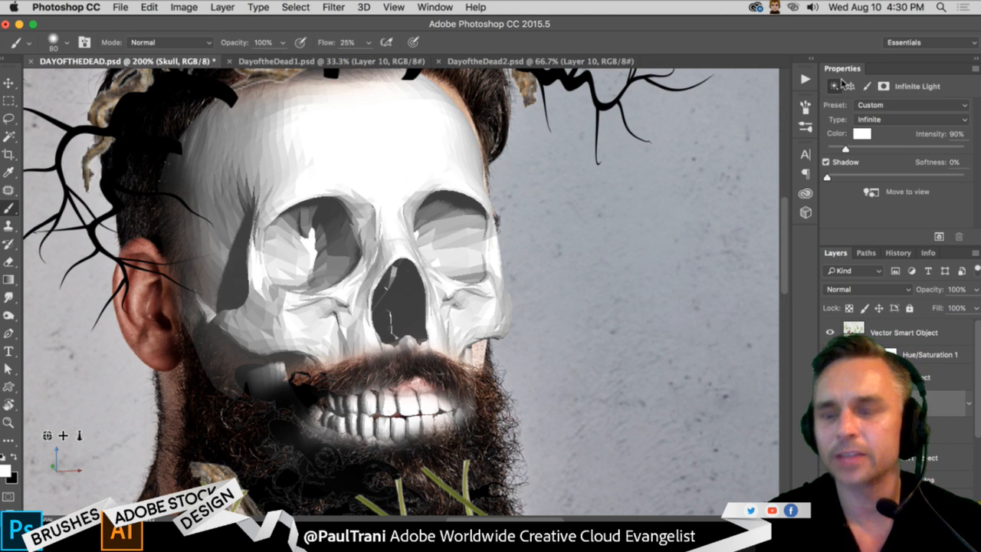
{"action": "double_click", "coordinate": [898, 72]}
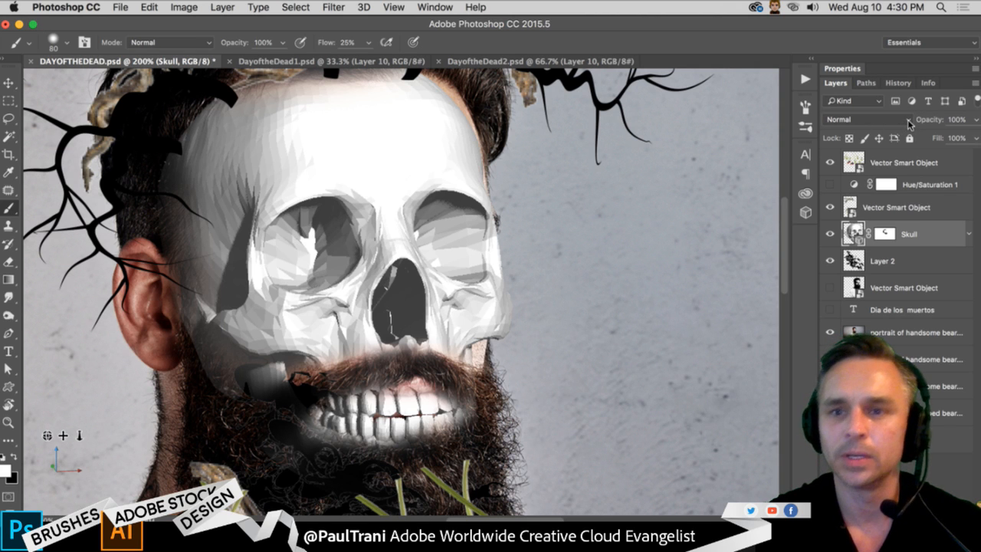
{"action": "left_click", "coordinate": [908, 120]}
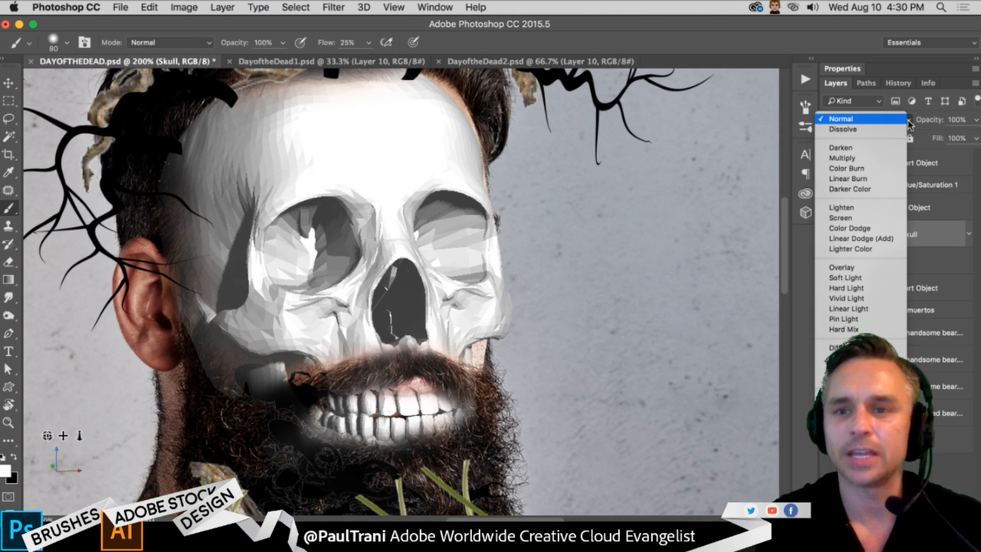
{"action": "left_click", "coordinate": [881, 148]}
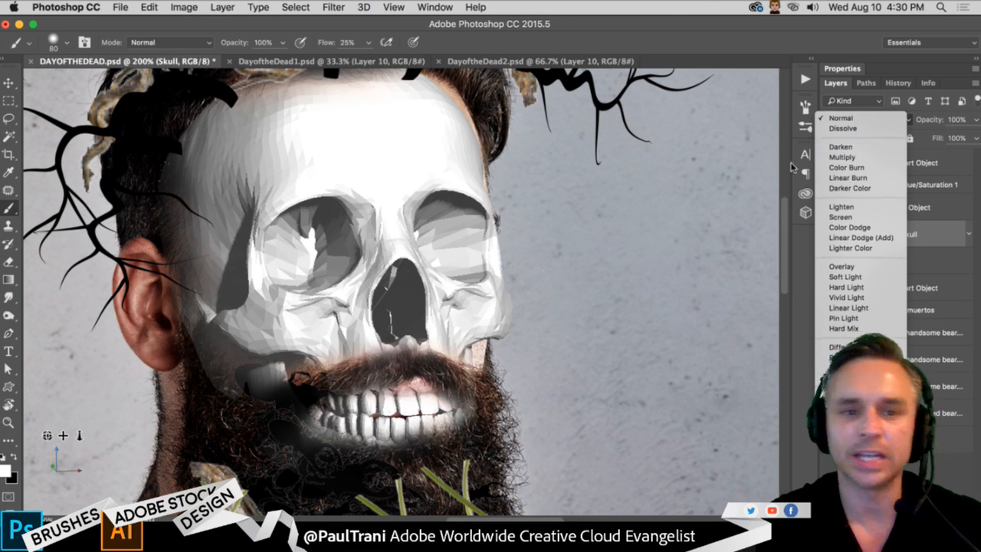
- Compare the Multiply and Color Burn blend modes on the Skull layer with the 3D light overlay hidden
{"action": "left_click", "coordinate": [9, 84]}
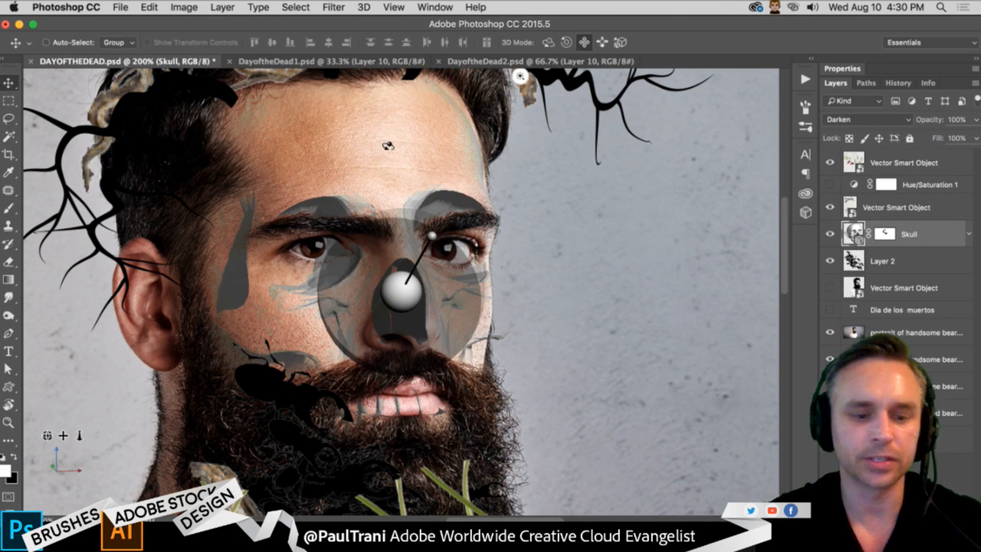
{"action": "key", "text": "shift+plus"}
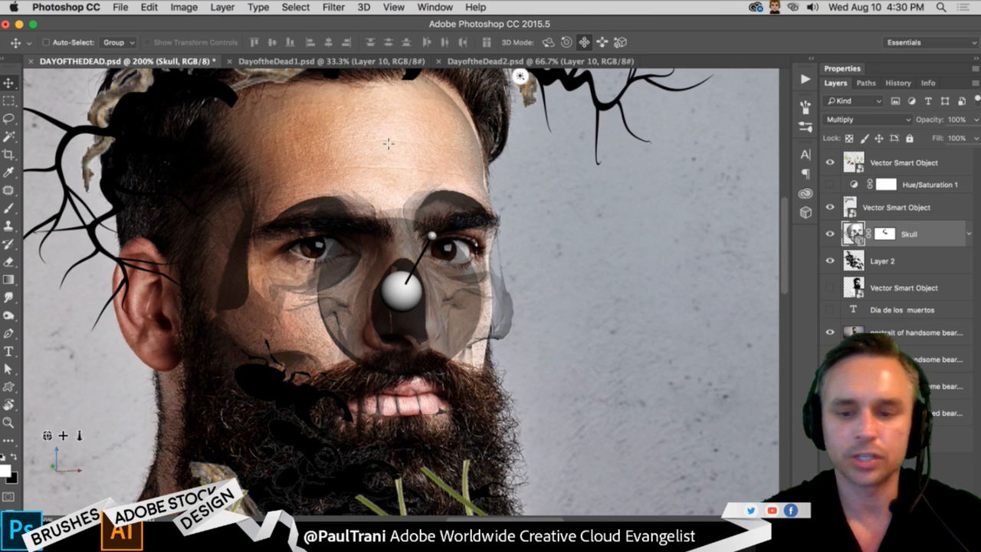
{"action": "key", "text": "shift+plus"}
{"action": "key", "text": "shift+minus"}
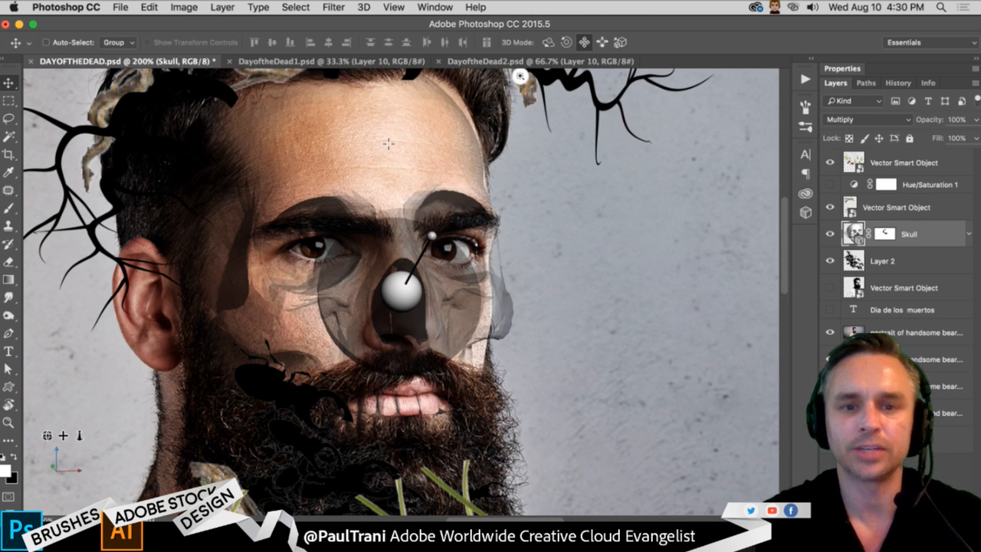
{"action": "key", "text": "shift+plus"}
{"action": "key", "text": "super+h"}
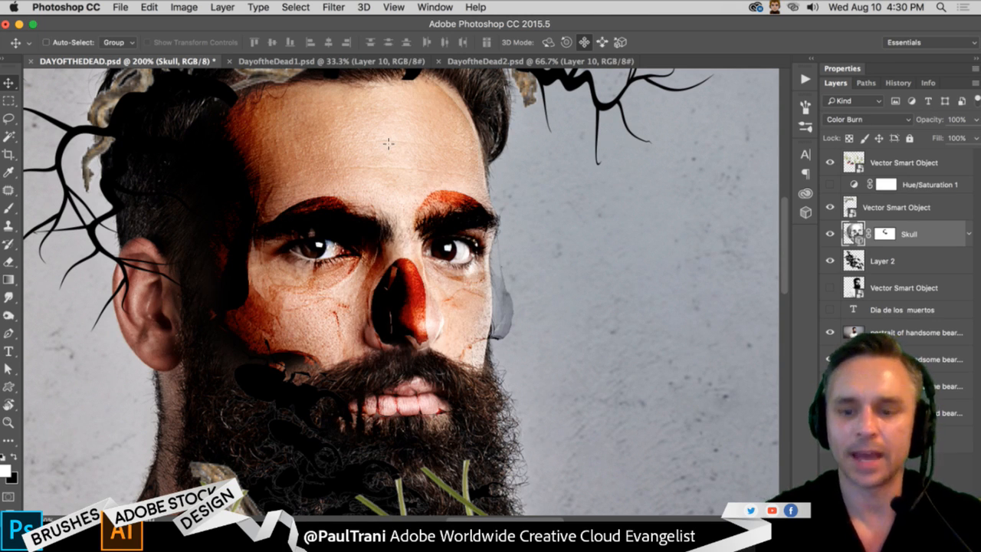
{"action": "key", "text": "shift+minus"}
{"action": "key", "text": "shift+plus"}
{"action": "key", "text": "shift+minus"}
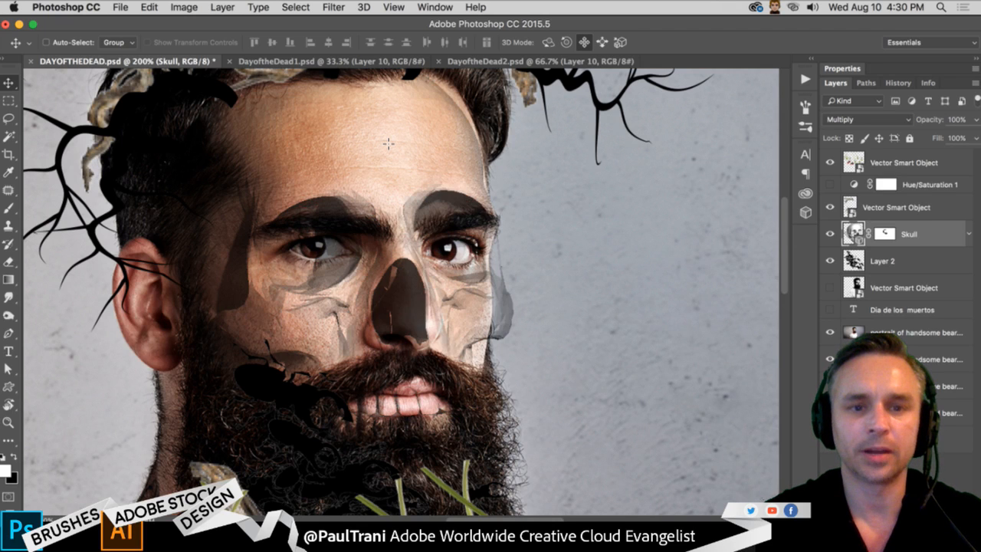
- Cycle the Skull layer through the lightening blend modes, including Screen and Lighter Color, and settle on Overlay
{"action": "key", "text": "shift+plus"}
{"action": "key", "text": "shift+plus"}
{"action": "key", "text": "shift+plus"}
{"action": "key", "text": "shift+plus"}
{"action": "key", "text": "shift+plus"}
{"action": "key", "text": "shift+plus"}
{"action": "key", "text": "shift+plus"}
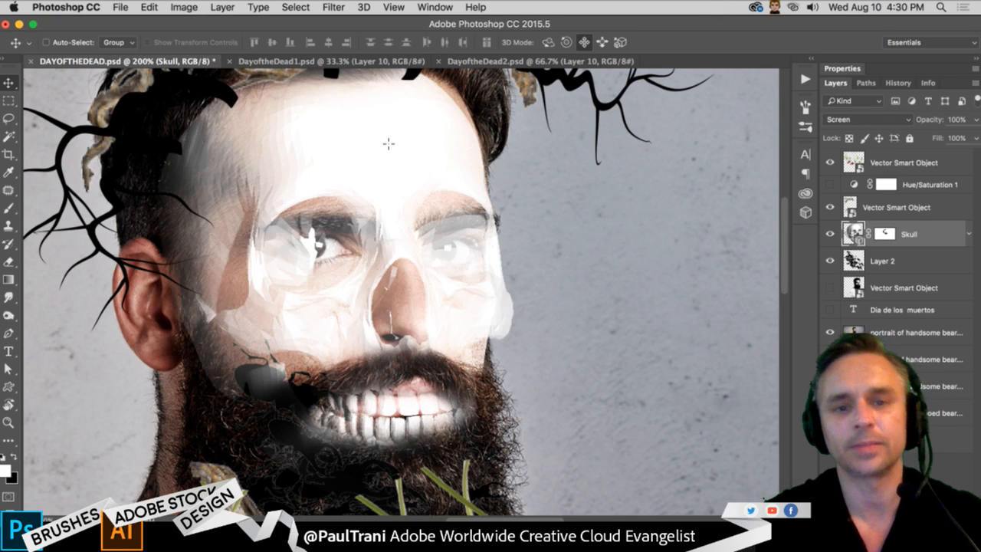
{"action": "key", "text": "shift+plus"}
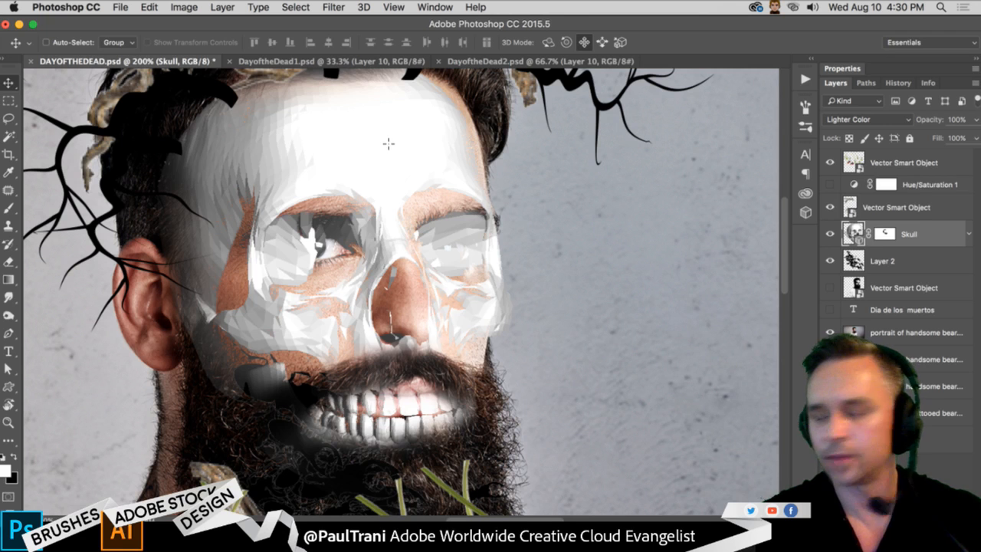
{"action": "key", "text": "shift+plus"}
{"action": "key", "text": "shift+plus"}
{"action": "key", "text": "shift+minus"}
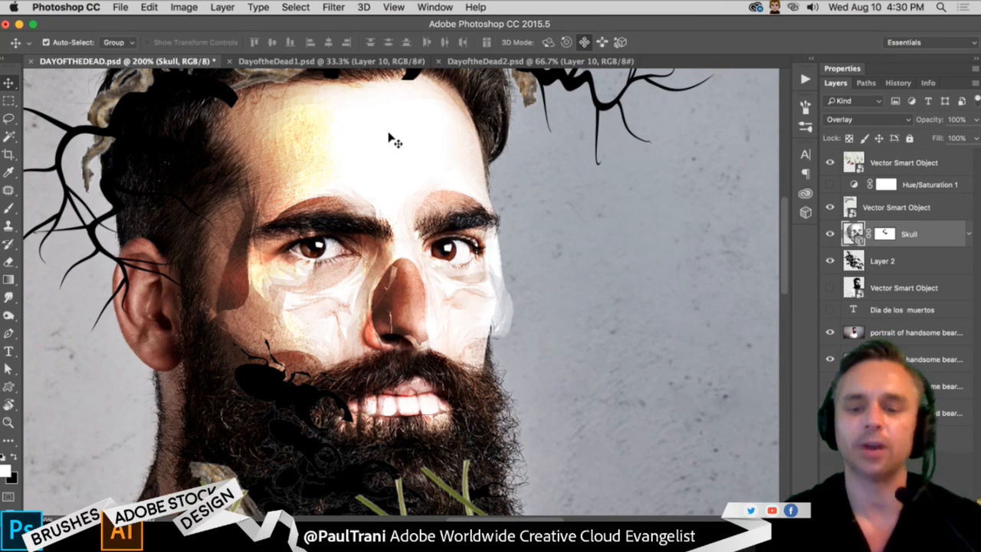
{"action": "key", "text": "super+minus"}
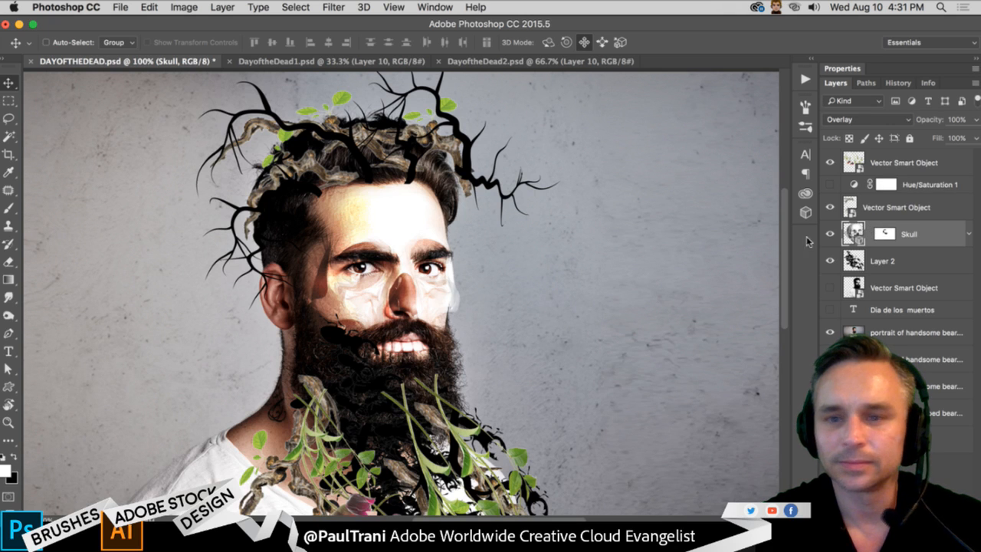
- Select Infinite Light 1 in the skull's 3D scene and rotate its direction further toward the right side of the portrait
{"action": "left_click", "coordinate": [548, 42]}
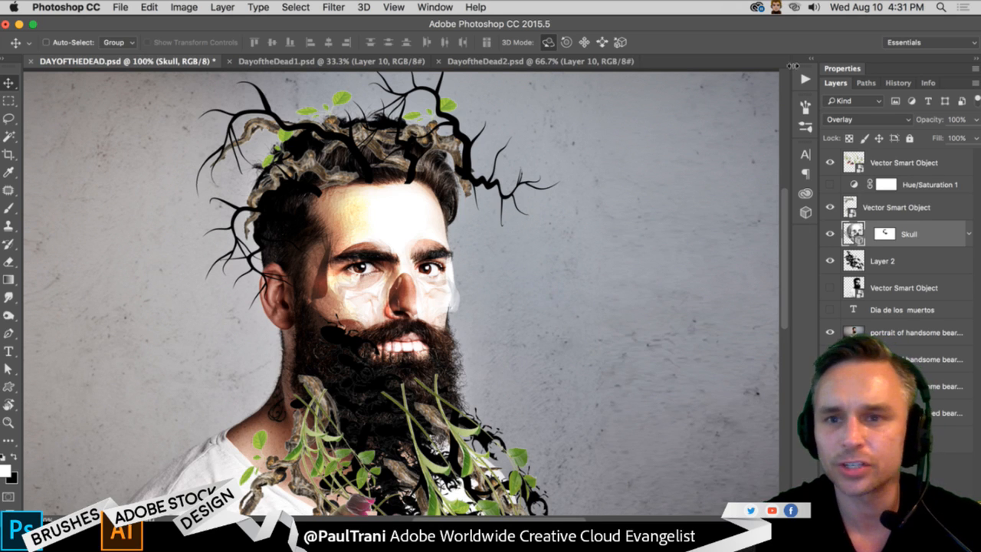
{"action": "left_click", "coordinate": [805, 212]}
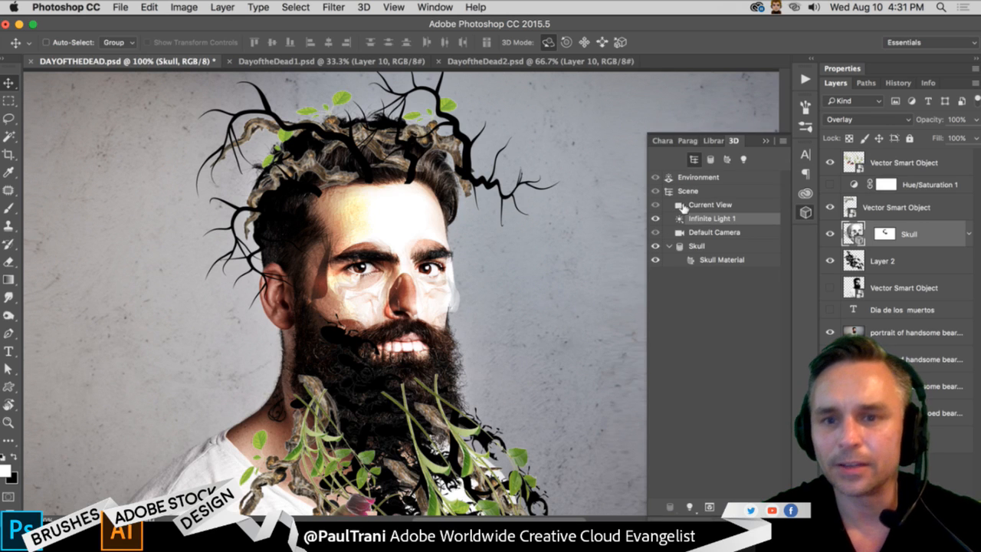
{"action": "left_click", "coordinate": [711, 205]}
{"action": "left_click", "coordinate": [711, 218]}
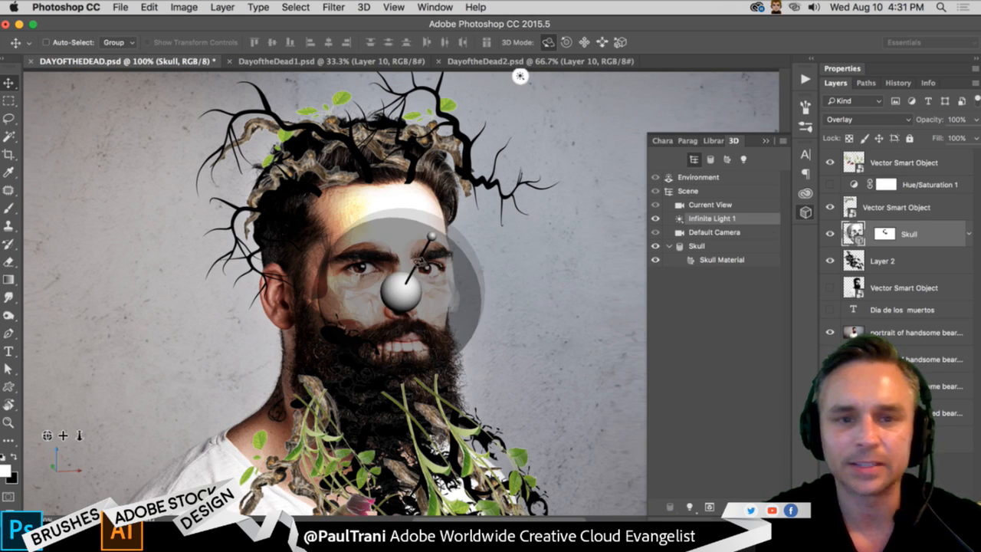
{"action": "mouse_move", "coordinate": [420, 262]}
{"action": "left_mouse_down"}
{"action": "mouse_move", "coordinate": [431, 303]}
{"action": "mouse_move", "coordinate": [385, 315]}
{"action": "mouse_move", "coordinate": [356, 276]}
{"action": "mouse_move", "coordinate": [376, 222]}
{"action": "mouse_move", "coordinate": [418, 226]}
{"action": "mouse_move", "coordinate": [442, 244]}
{"action": "mouse_move", "coordinate": [427, 268]}
{"action": "mouse_move", "coordinate": [417, 259]}
{"action": "left_mouse_up"}
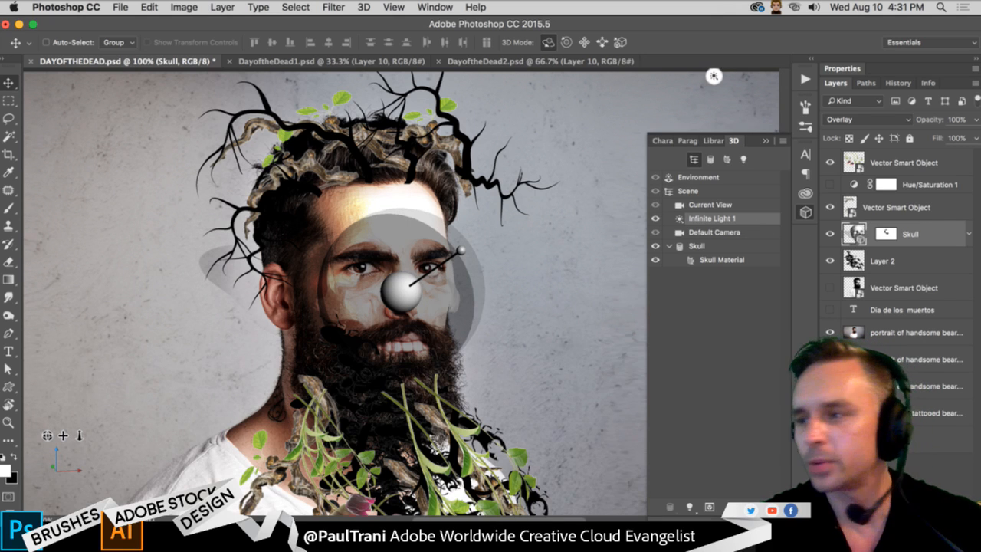
{"action": "key", "text": "super+Tab"}
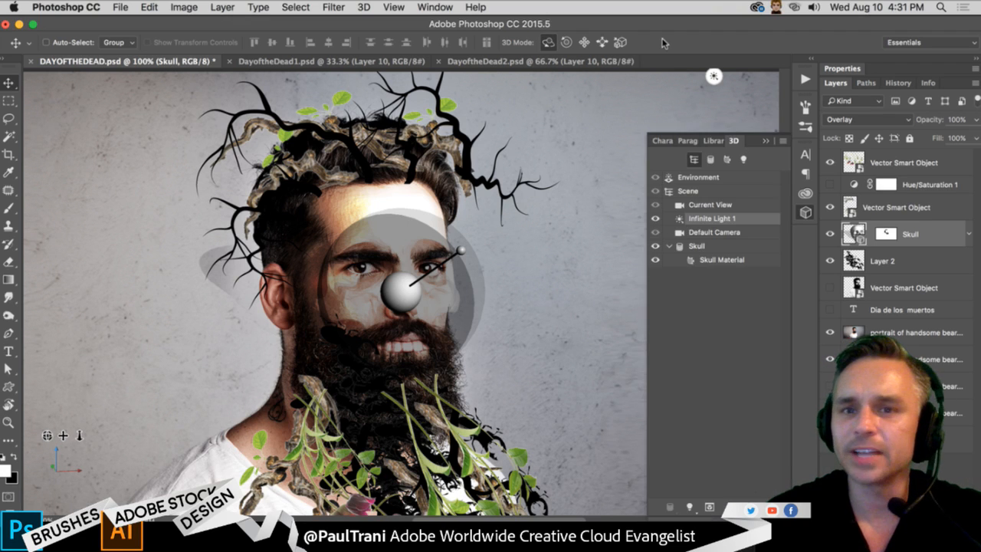
{"action": "left_click", "coordinate": [761, 140]}
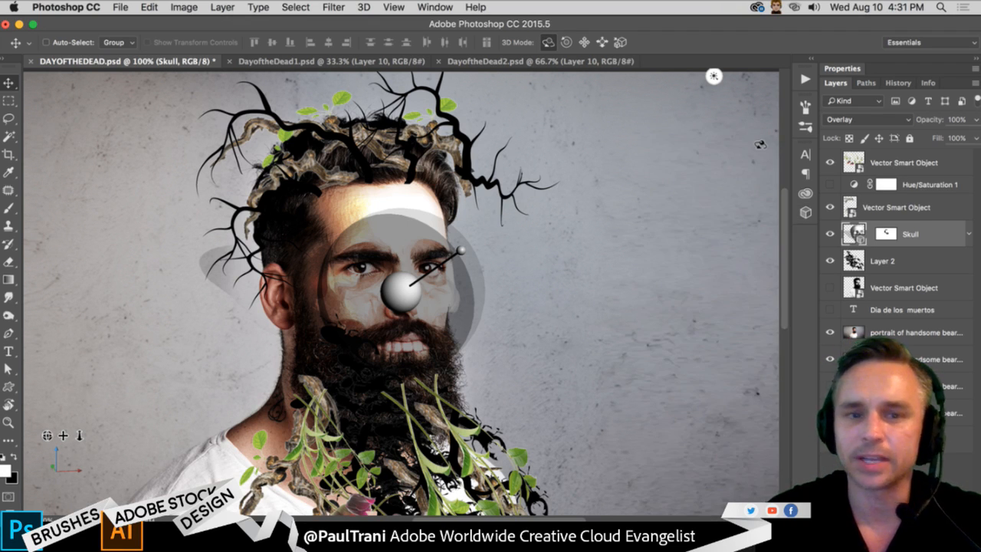
- Compare the Skull layer in Normal and Overlay blend modes with the 3D light overlay hidden, ending on Overlay
{"action": "key", "text": "m"}
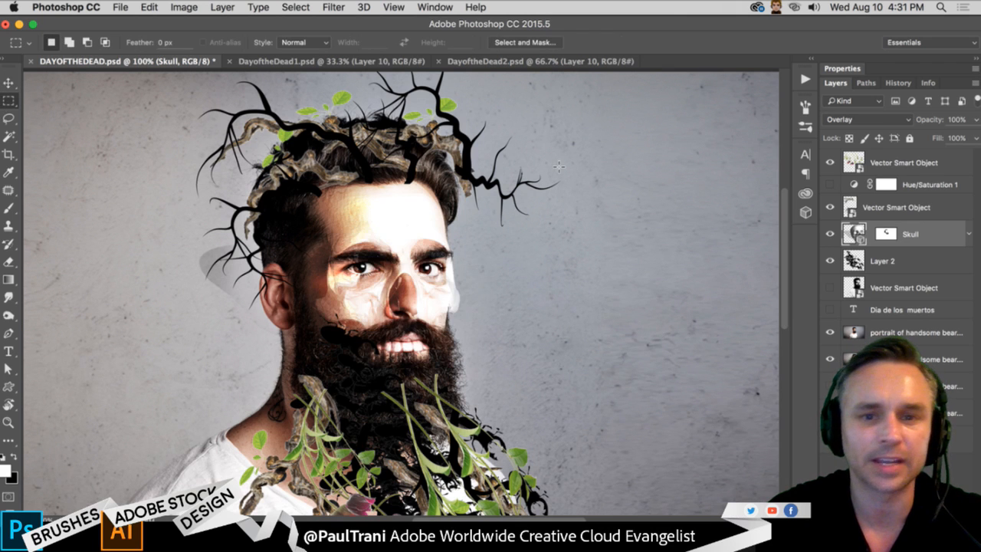
{"action": "left_click", "coordinate": [905, 120]}
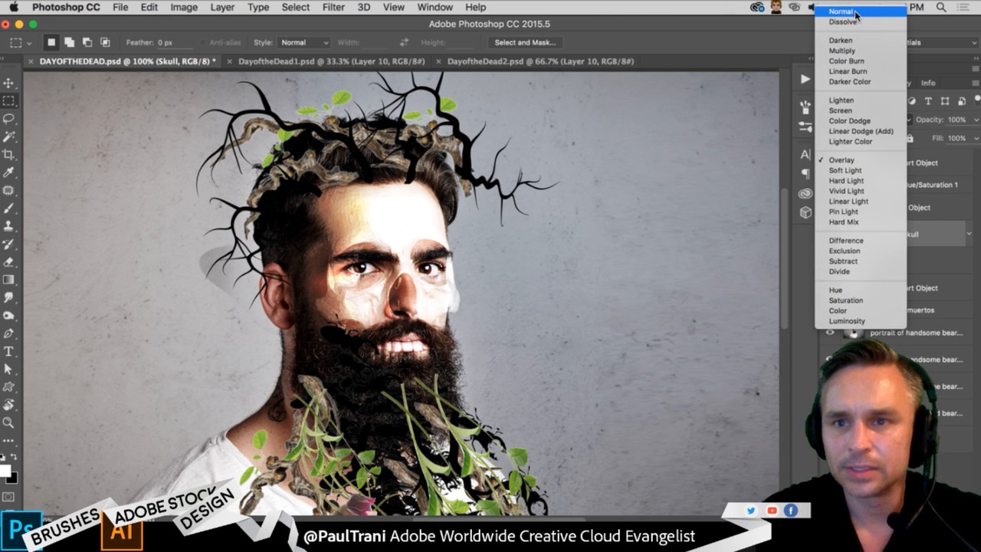
{"action": "left_click", "coordinate": [841, 49]}
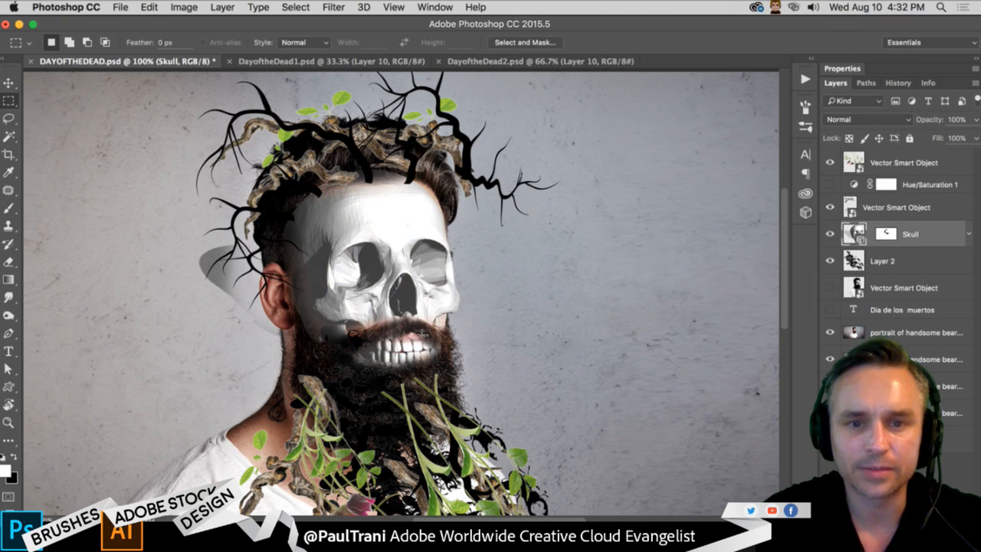
{"action": "left_click", "coordinate": [876, 120]}
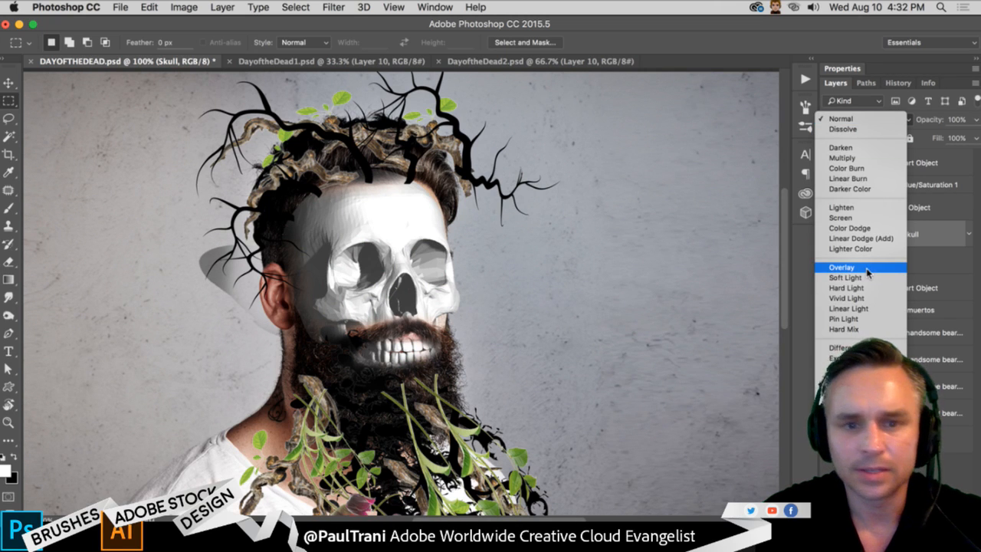
{"action": "left_click", "coordinate": [869, 267]}
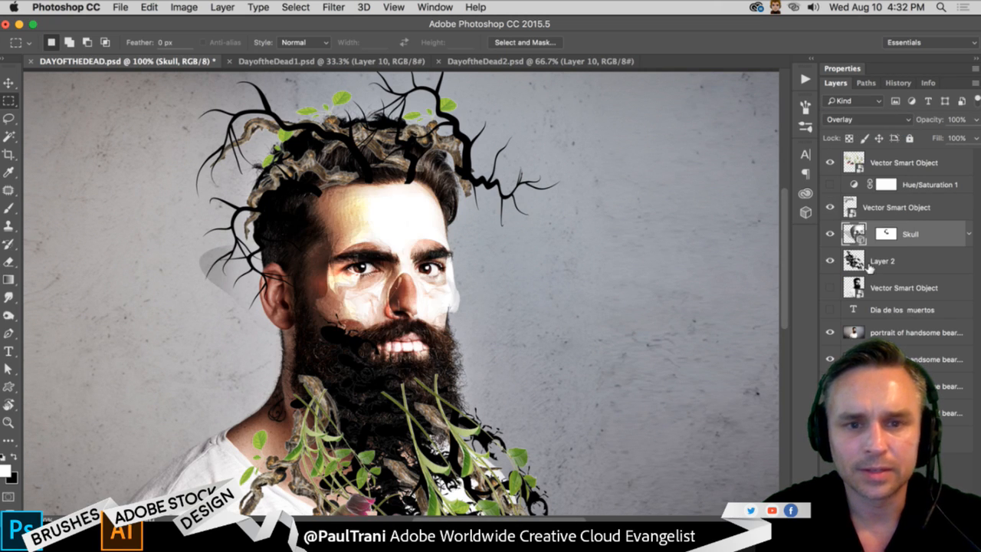
- Add a new layer directly above the uppermost portrait layer and choose the Brush tool with black as the foreground colour
{"action": "left_click", "coordinate": [899, 331]}
{"action": "left_click", "coordinate": [934, 515]}
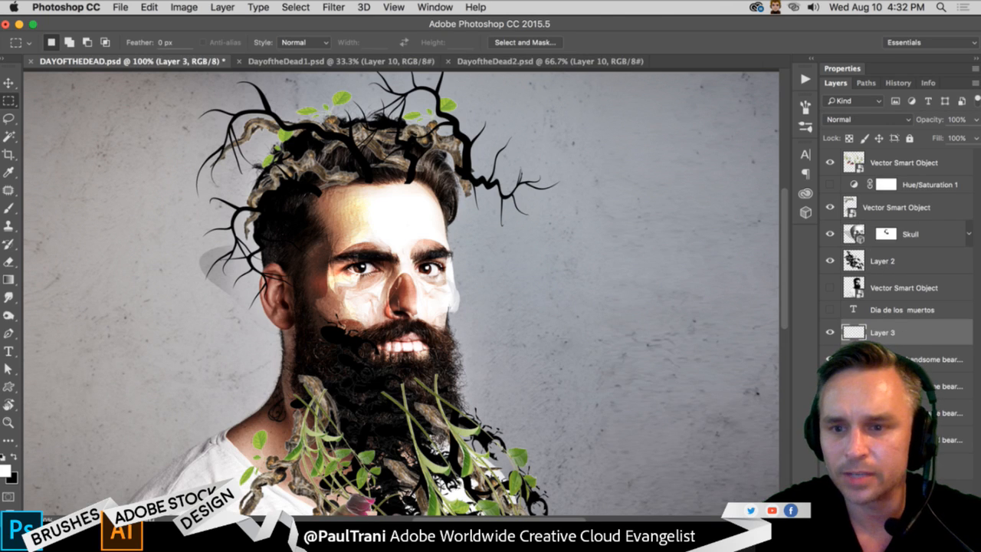
{"action": "left_click", "coordinate": [8, 208]}
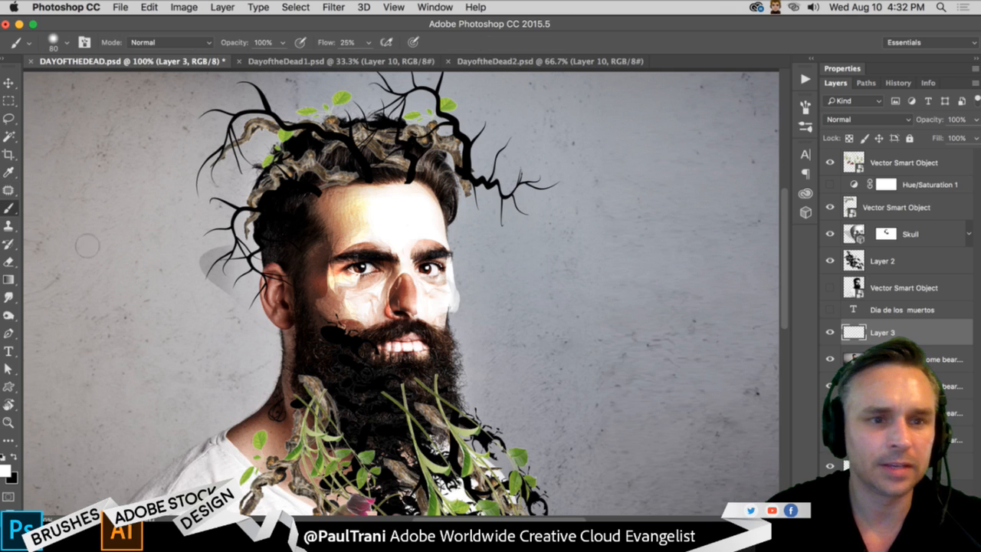
{"action": "left_click", "coordinate": [12, 459]}
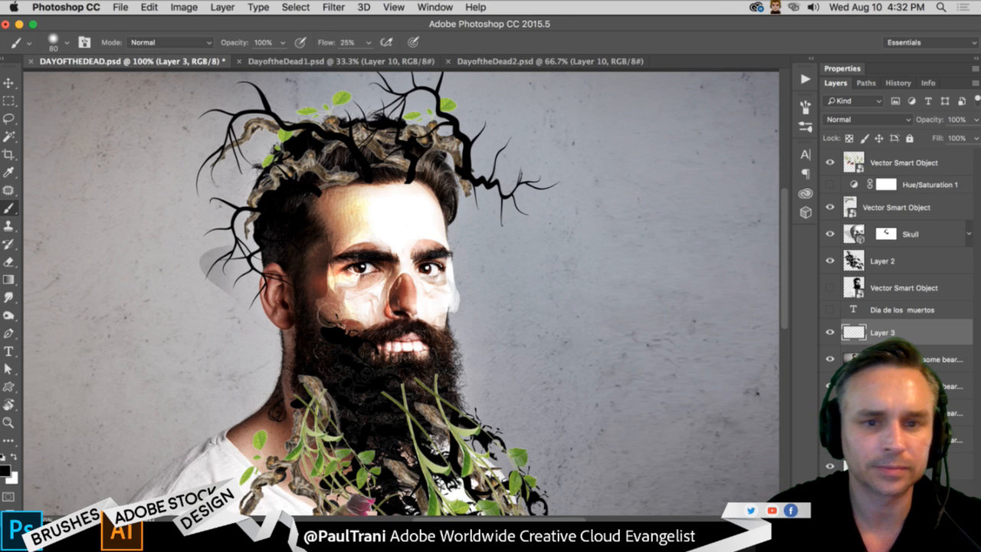
- Paint soft black shading over both eyes and the nose on the new layer, undoing the first trial stroke
{"action": "mouse_move", "coordinate": [363, 285]}
{"action": "left_mouse_down"}
{"action": "mouse_move", "coordinate": [360, 276]}
{"action": "mouse_move", "coordinate": [374, 274]}
{"action": "mouse_move", "coordinate": [347, 270]}
{"action": "left_mouse_up"}
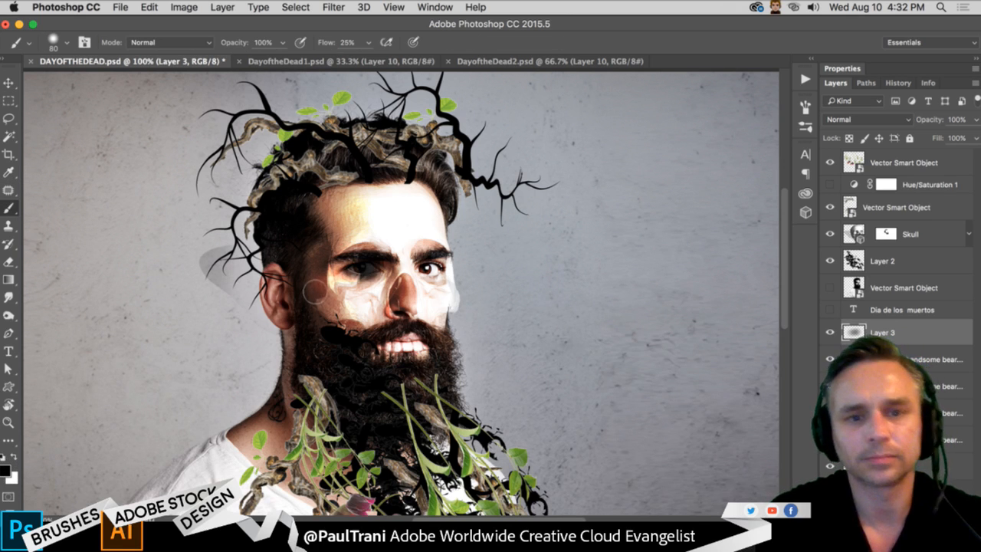
{"action": "key", "text": "super+z"}
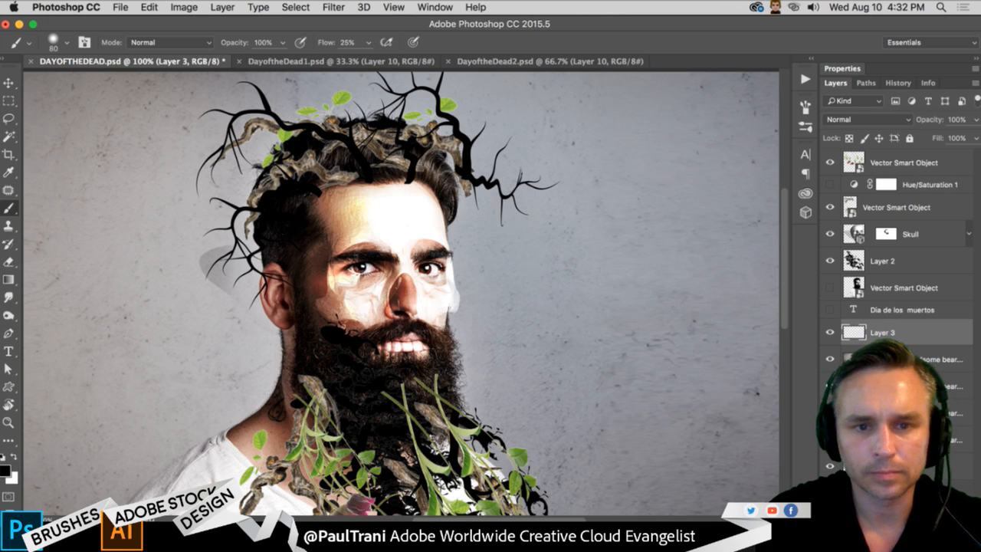
{"action": "mouse_move", "coordinate": [374, 288]}
{"action": "left_mouse_down"}
{"action": "mouse_move", "coordinate": [341, 285]}
{"action": "mouse_move", "coordinate": [365, 273]}
{"action": "mouse_move", "coordinate": [415, 281]}
{"action": "mouse_move", "coordinate": [373, 273]}
{"action": "mouse_move", "coordinate": [443, 293]}
{"action": "mouse_move", "coordinate": [433, 261]}
{"action": "left_mouse_up"}
{"action": "mouse_move", "coordinate": [402, 291]}
{"action": "left_mouse_down"}
{"action": "mouse_move", "coordinate": [406, 319]}
{"action": "mouse_move", "coordinate": [402, 308]}
{"action": "left_mouse_up"}
{"action": "mouse_move", "coordinate": [348, 274]}
{"action": "left_mouse_down"}
{"action": "mouse_move", "coordinate": [367, 265]}
{"action": "mouse_move", "coordinate": [351, 299]}
{"action": "left_mouse_up"}
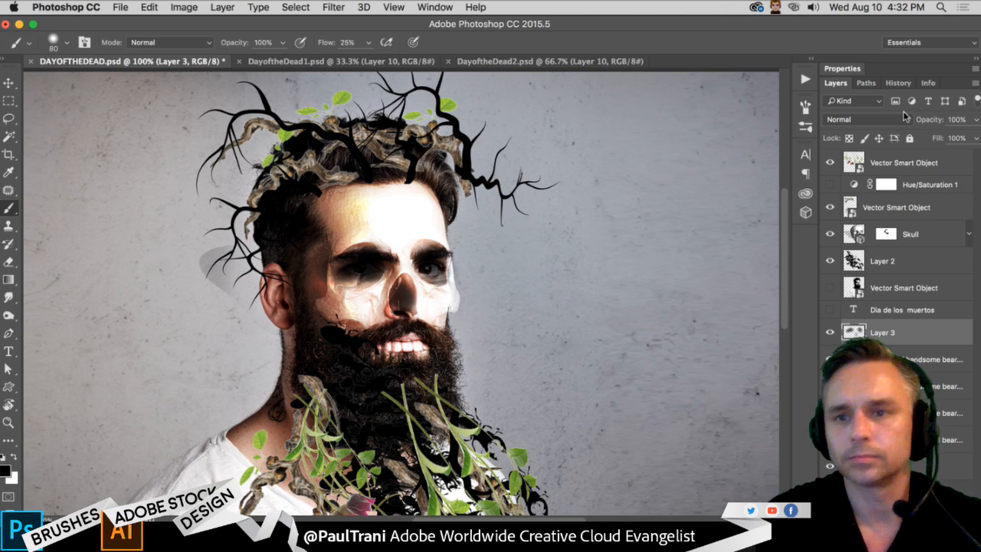
- Set the blend mode of the eye and nose shading layer to Overlay
{"action": "left_click", "coordinate": [881, 121]}
{"action": "left_click", "coordinate": [882, 262]}
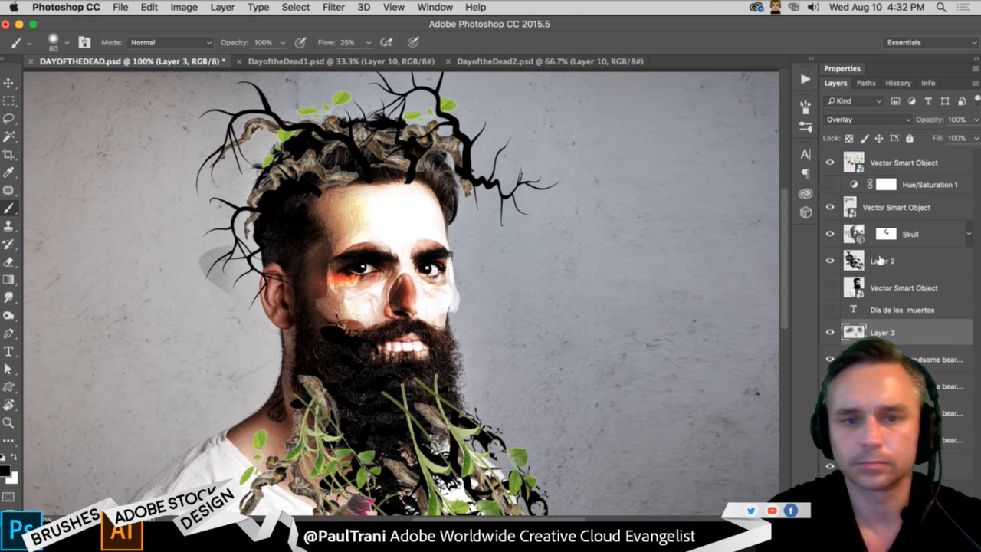
{"action": "left_click", "coordinate": [9, 101]}
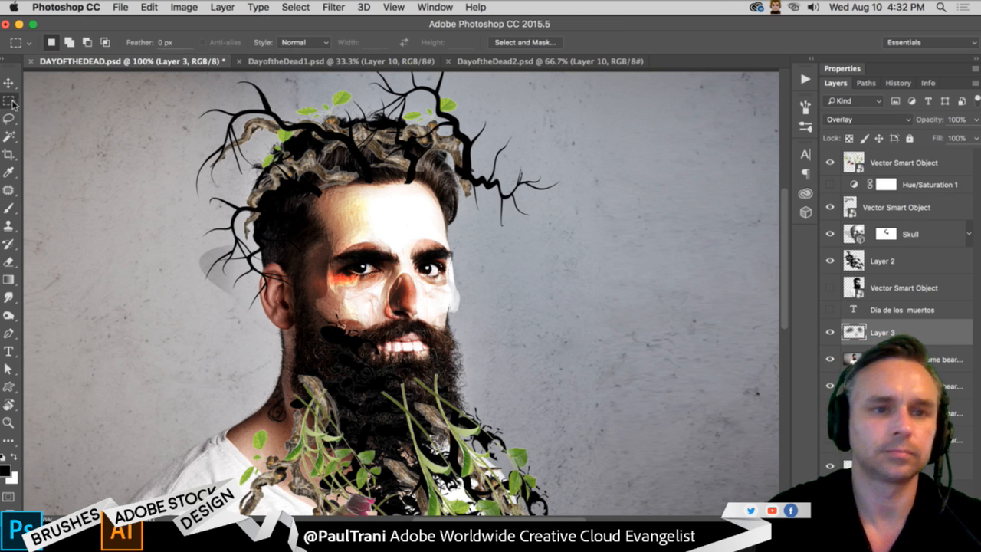
{"action": "key", "text": "super+minus"}
{"action": "key", "text": "super+minus"}
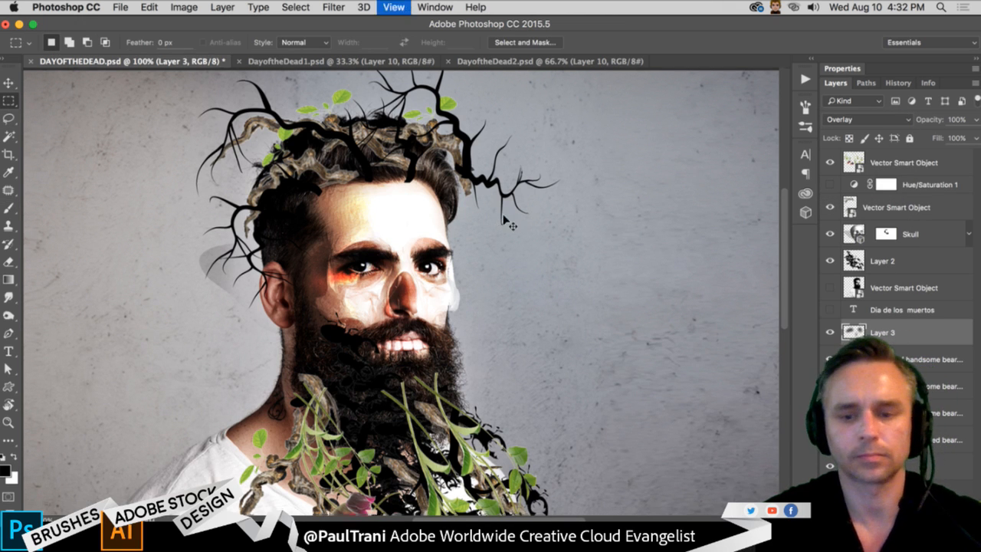
{"action": "key", "text": "super+plus"}
{"action": "key", "text": "super+plus"}
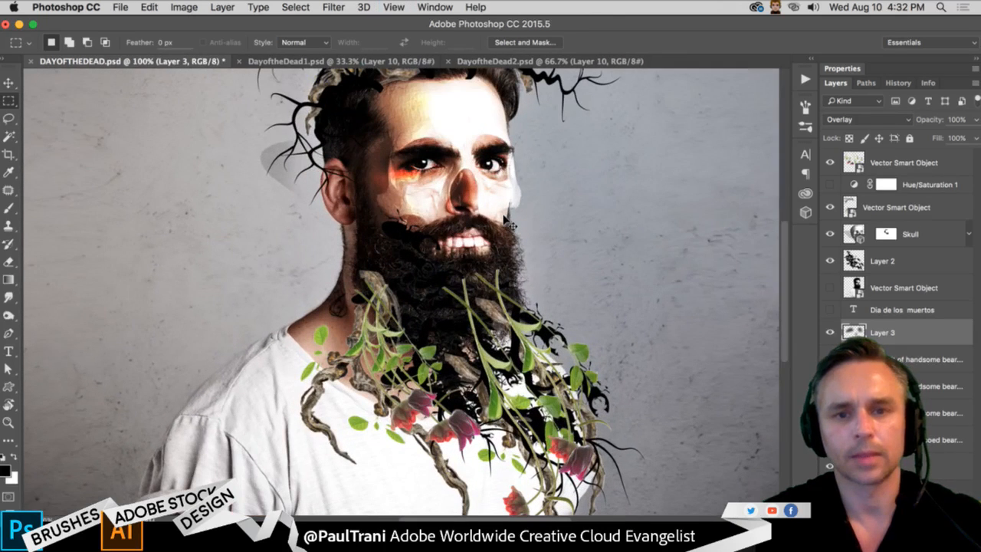
{"action": "left_click_drag", "start_coordinate": [365, 256], "coordinate": [345, 284]}
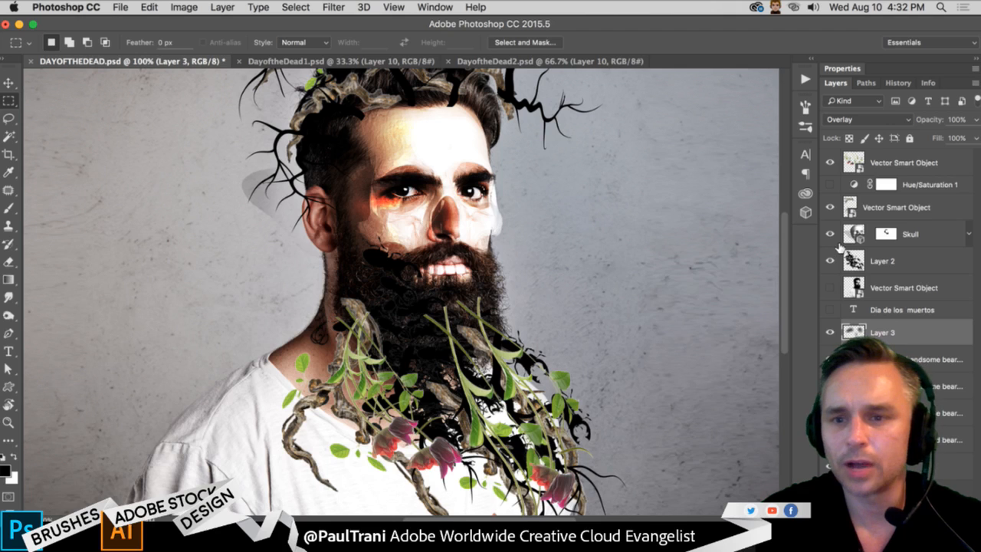
- Select Infinite Light 1 in the Skull layer's 3D scene, adjust its direction, and return to Current View
{"action": "left_click", "coordinate": [898, 210]}
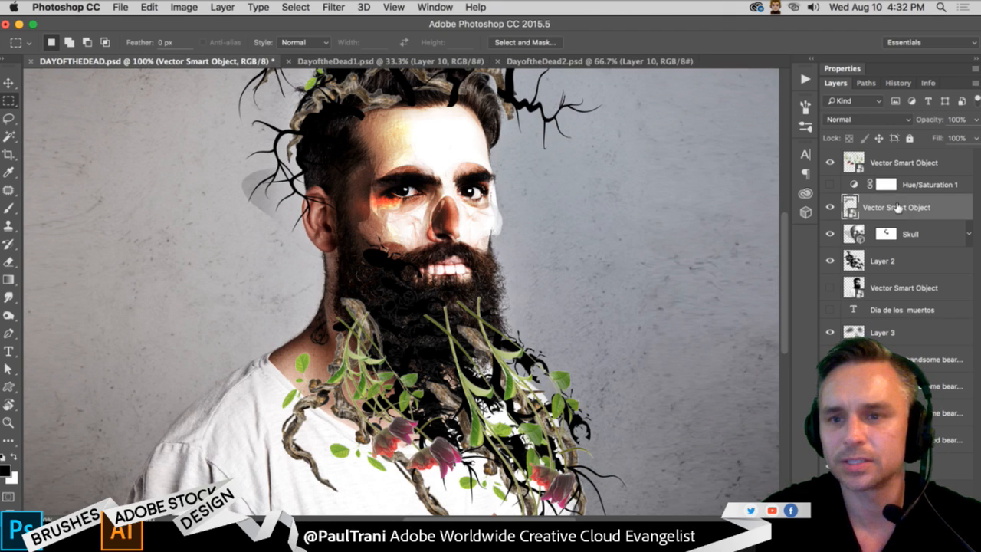
{"action": "left_click", "coordinate": [928, 230]}
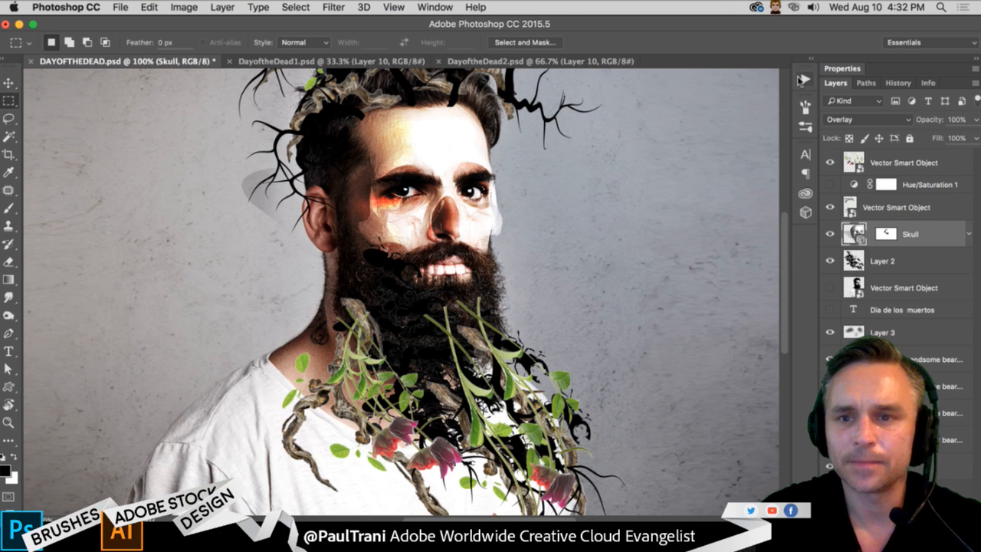
{"action": "left_click", "coordinate": [812, 61]}
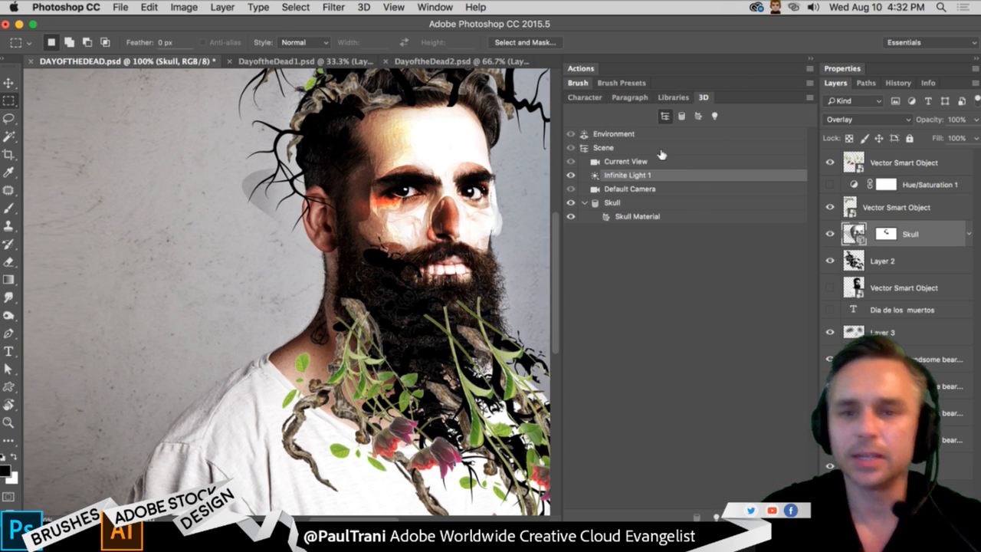
{"action": "left_click", "coordinate": [609, 147]}
{"action": "left_click", "coordinate": [630, 162]}
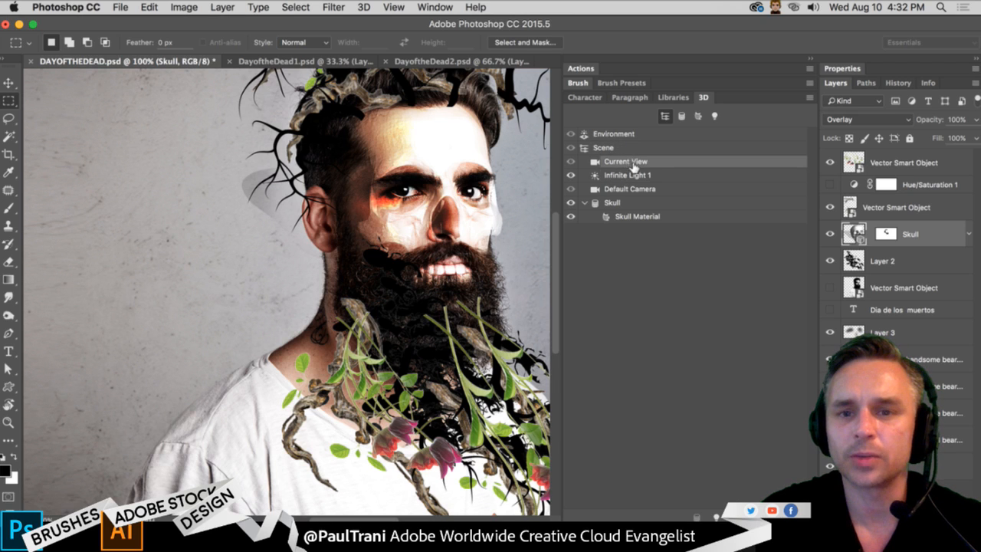
{"action": "left_click", "coordinate": [638, 175]}
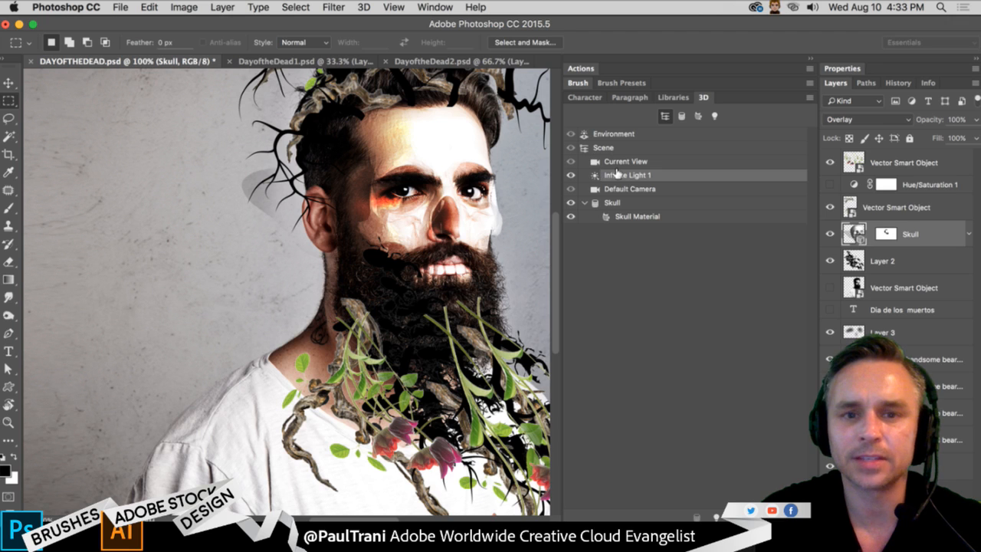
{"action": "key", "text": "super+minus"}
{"action": "left_click", "coordinate": [10, 82]}
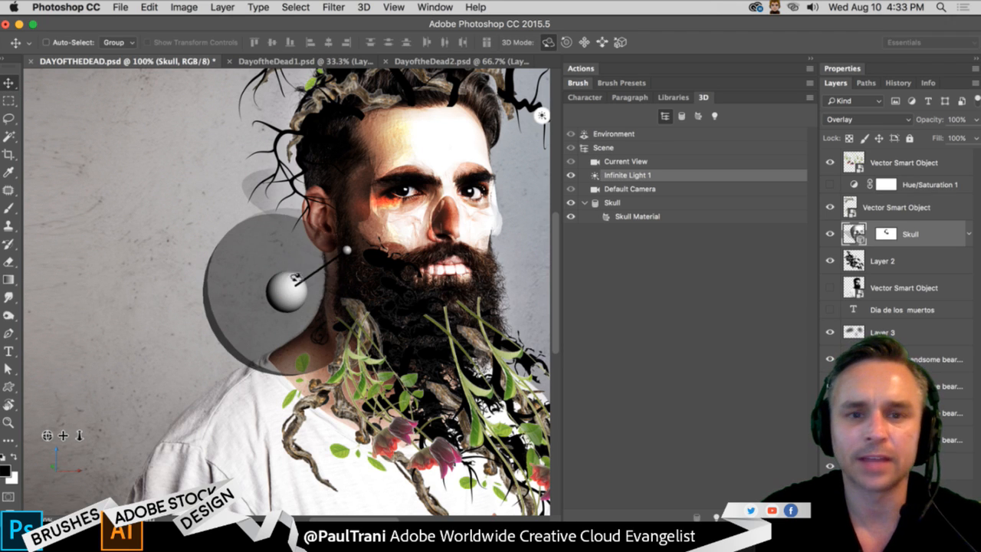
{"action": "left_click_drag", "start_coordinate": [299, 276], "coordinate": [325, 254]}
{"action": "left_click", "coordinate": [627, 160]}
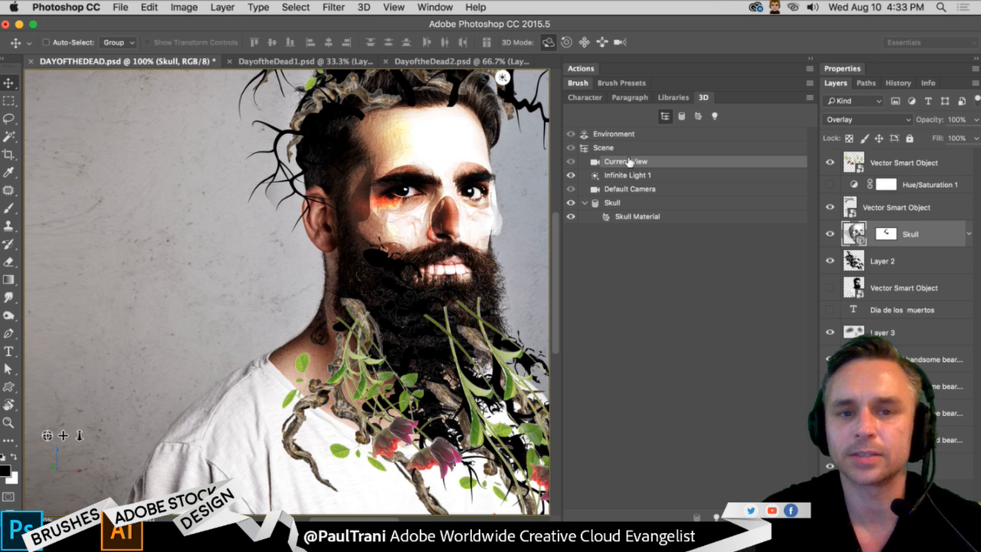
- Paint white on the Skull layer's mask just below the teeth, after undoing a trial black stroke
{"action": "left_click", "coordinate": [886, 233]}
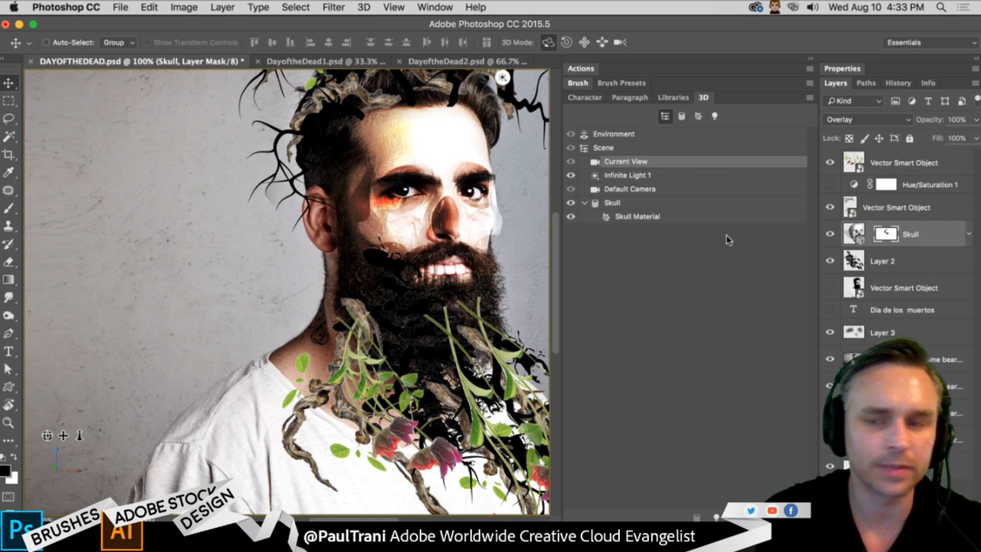
{"action": "key", "text": "b"}
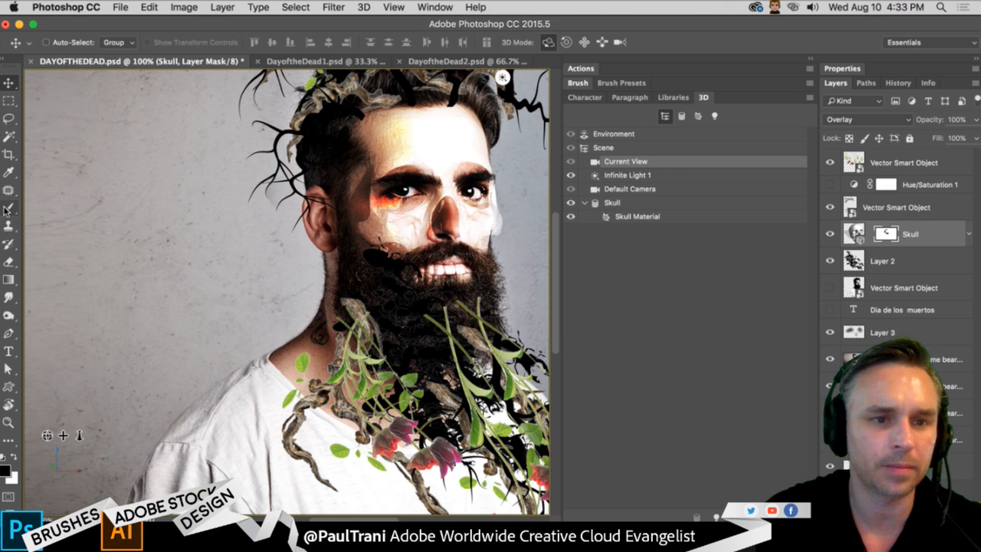
{"action": "left_click_drag", "start_coordinate": [471, 287], "coordinate": [398, 293]}
{"action": "key", "text": "super+z"}
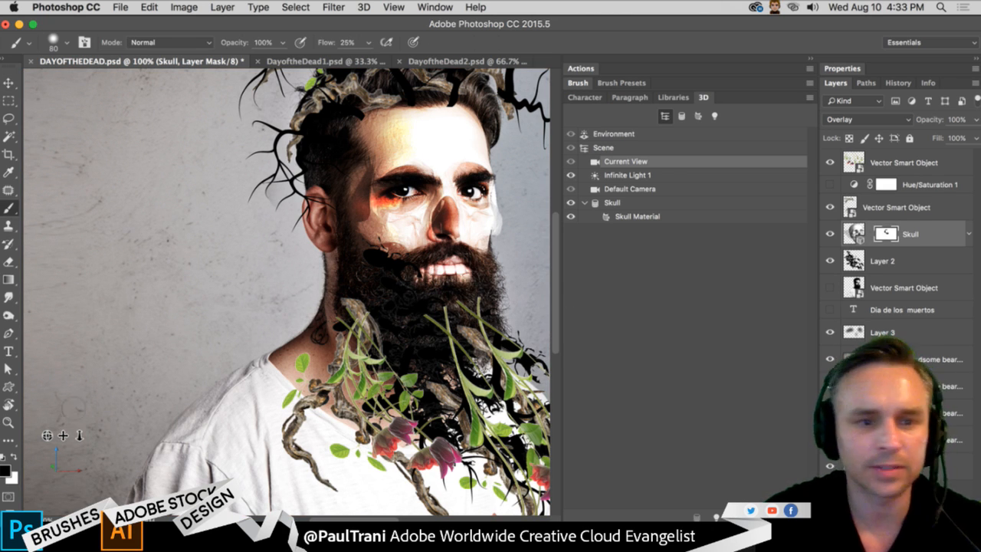
{"action": "left_click", "coordinate": [14, 456]}
{"action": "mouse_move", "coordinate": [463, 289]}
{"action": "left_mouse_down"}
{"action": "mouse_move", "coordinate": [489, 286]}
{"action": "mouse_move", "coordinate": [457, 284]}
{"action": "left_mouse_up"}
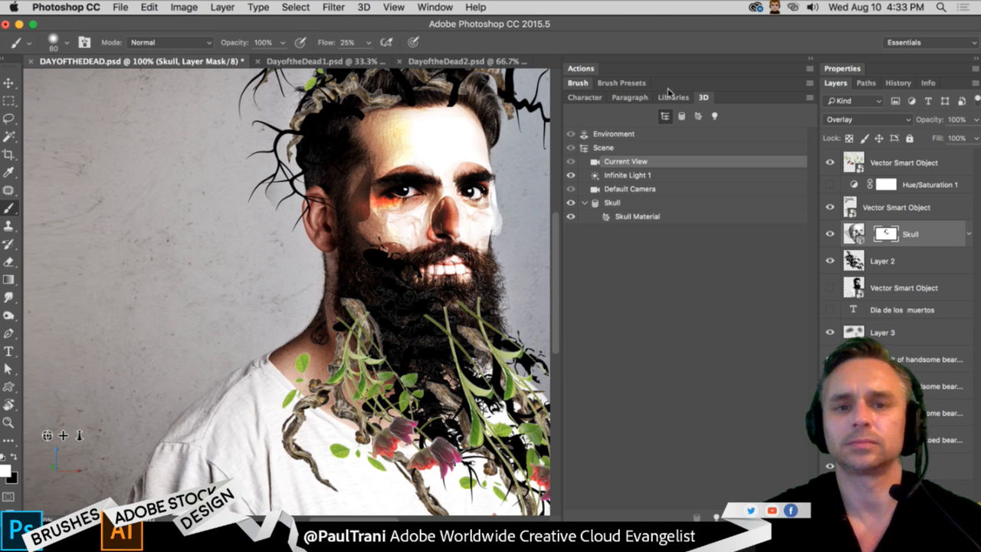
- Show the Skull mesh's shadow properties in the 3D scene and toggle its Cast Shadows option, leaving it enabled
{"action": "left_click", "coordinate": [810, 60]}
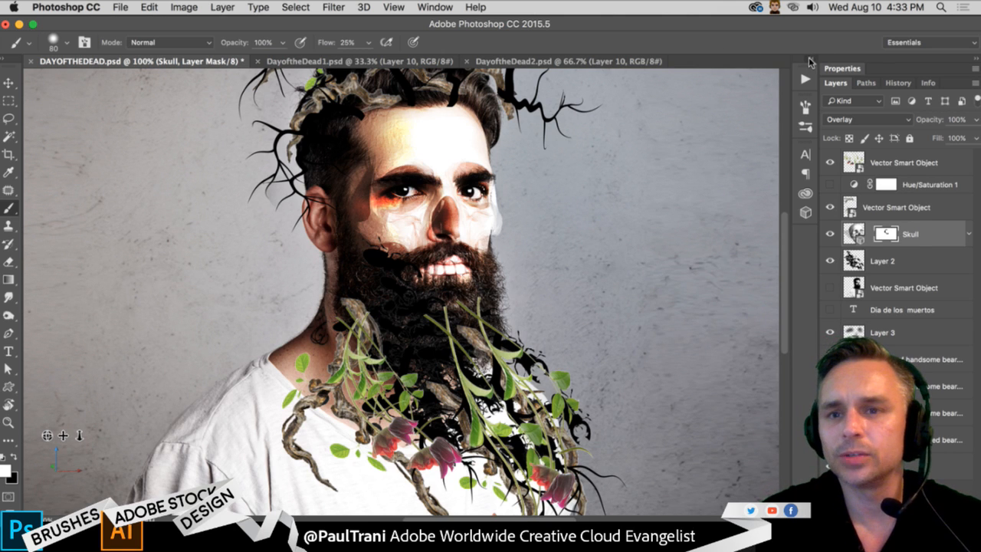
{"action": "left_click", "coordinate": [811, 65]}
{"action": "left_click", "coordinate": [612, 202]}
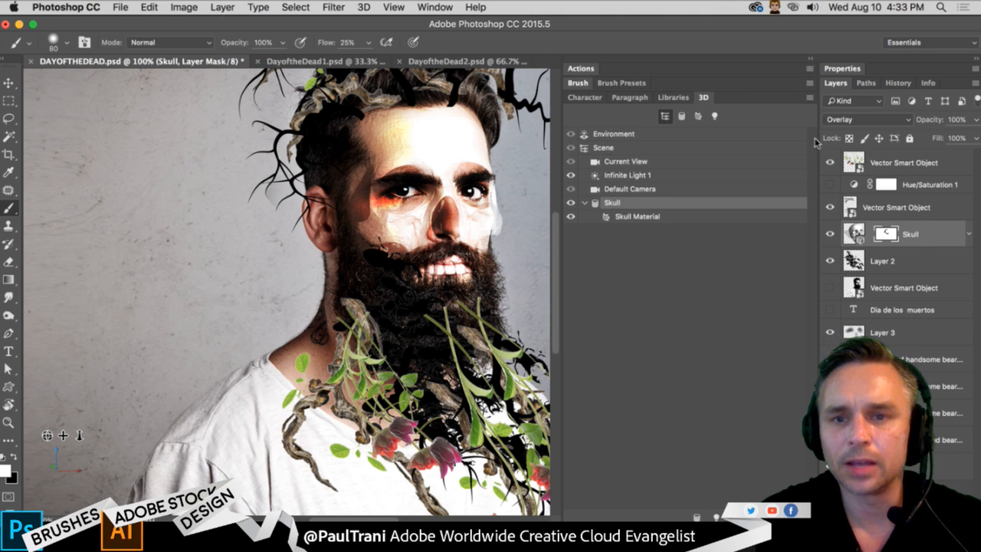
{"action": "left_click", "coordinate": [866, 68]}
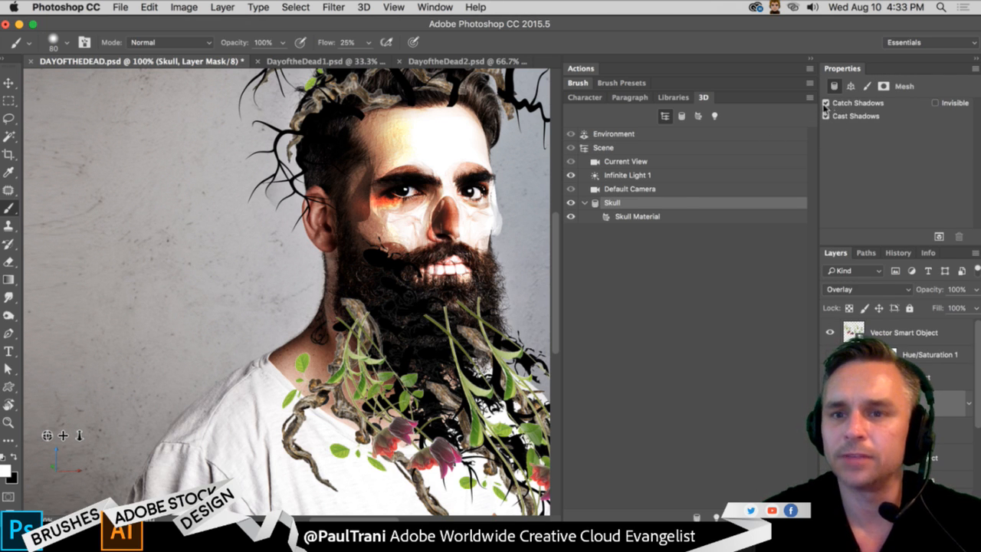
{"action": "left_click", "coordinate": [825, 116]}
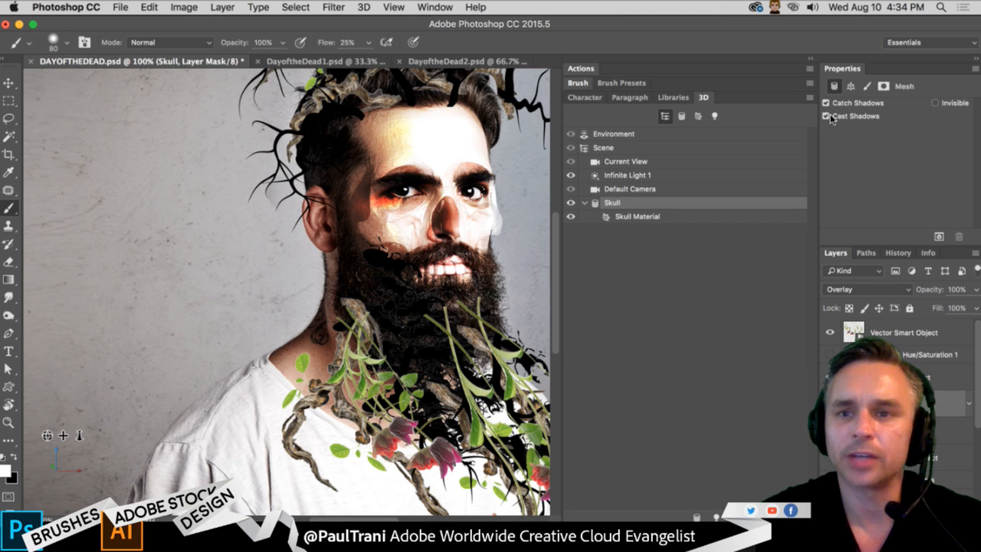
{"action": "left_click", "coordinate": [827, 117]}
{"action": "left_click", "coordinate": [828, 118]}
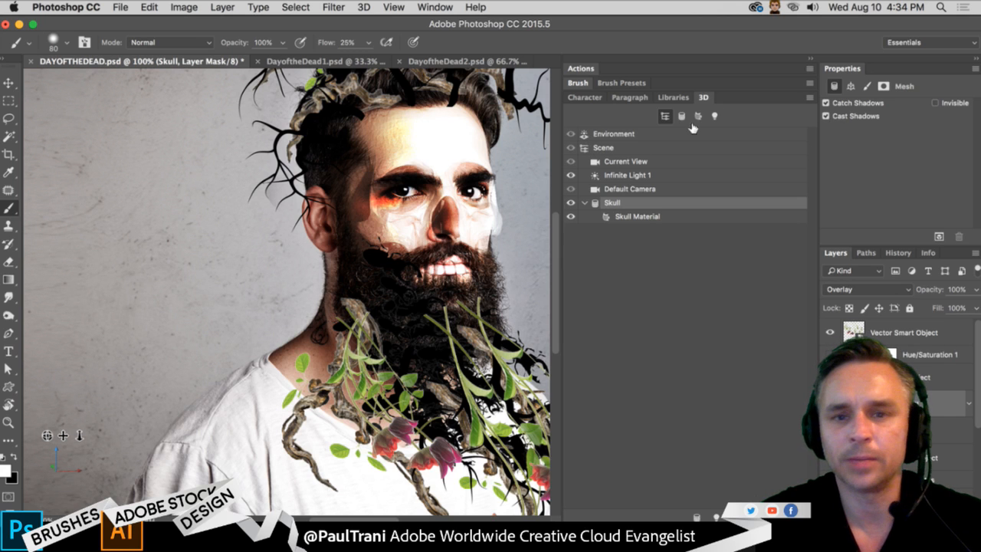
{"action": "left_click", "coordinate": [810, 59]}
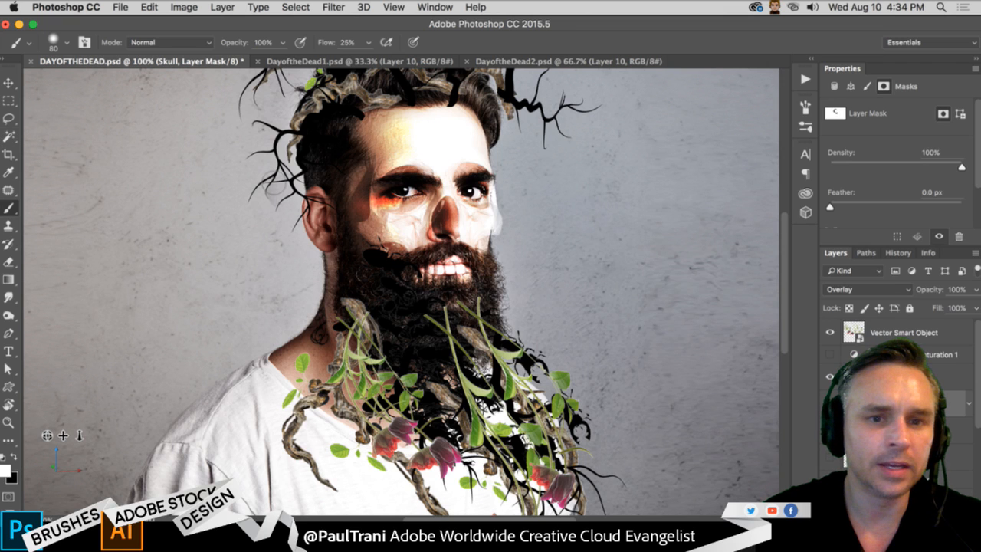
- Make black the foreground color, select the tulips' Vector Smart Object layer, and toggle its visibility off and on
{"action": "left_click", "coordinate": [15, 458]}
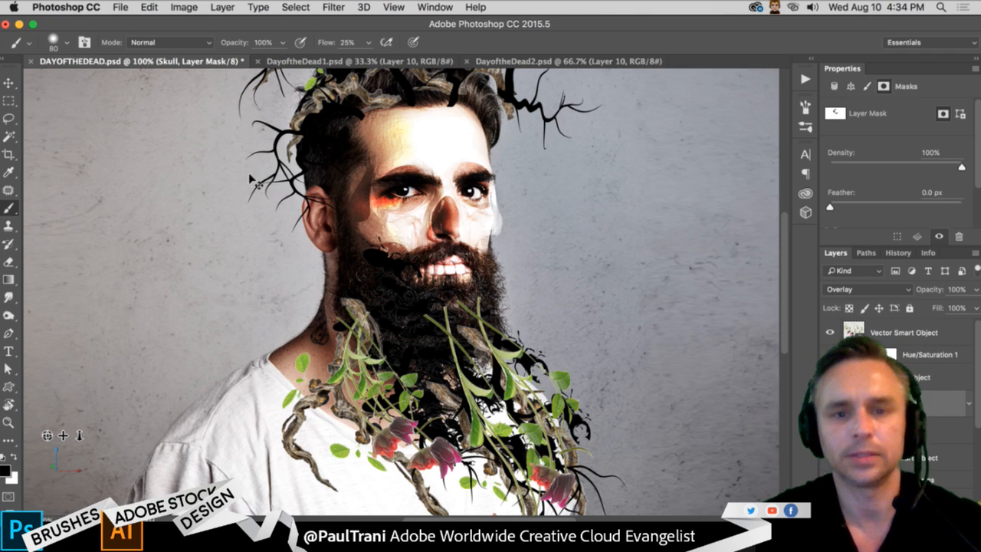
{"action": "key", "text": "super+minus"}
{"action": "key", "text": "super+plus"}
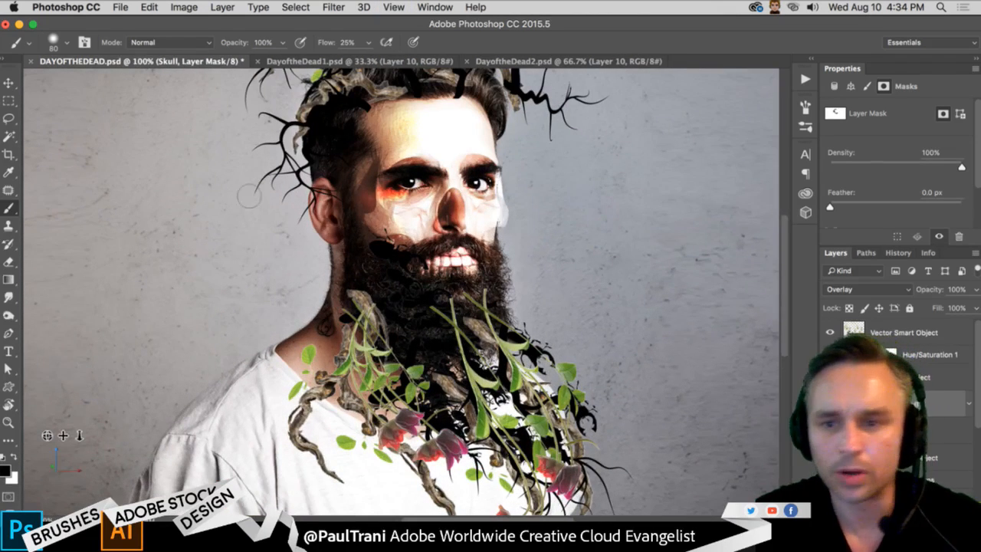
{"action": "left_click", "coordinate": [889, 334]}
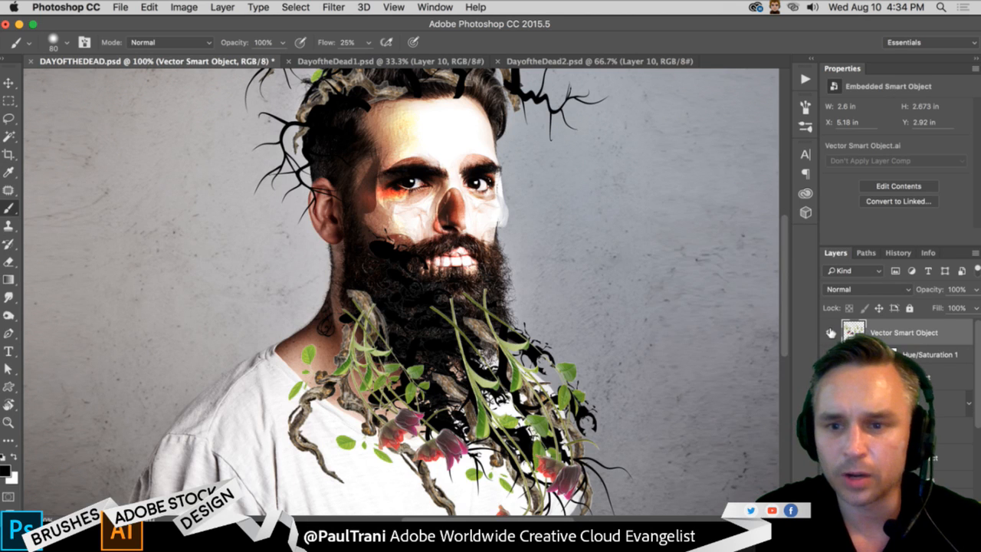
{"action": "left_click", "coordinate": [830, 332]}
{"action": "left_click", "coordinate": [830, 333]}
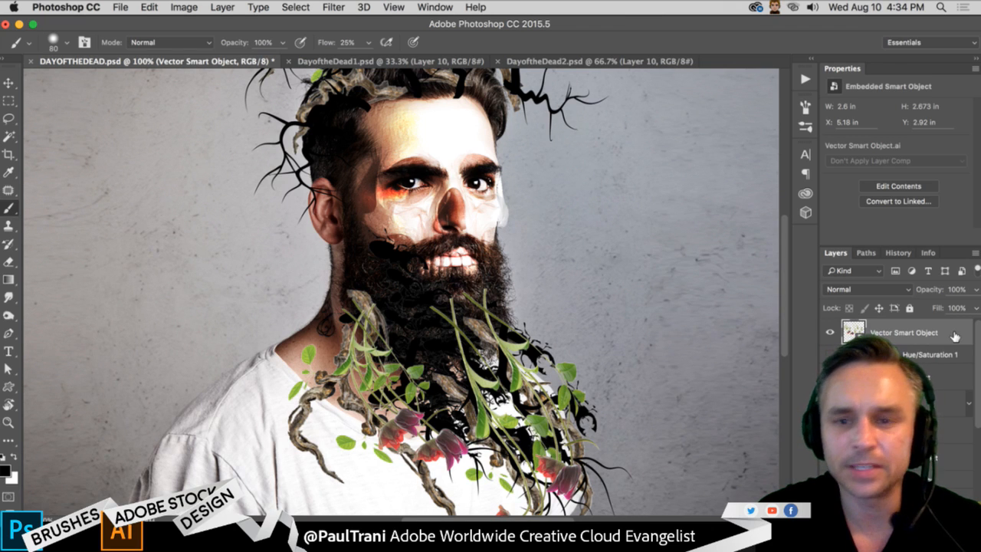
- Liquify the tulips layer with a size 100 brush, pulling the cut stem ends upward into curves, and apply the filter
{"action": "left_click", "coordinate": [328, 7]}
{"action": "left_click", "coordinate": [371, 117]}
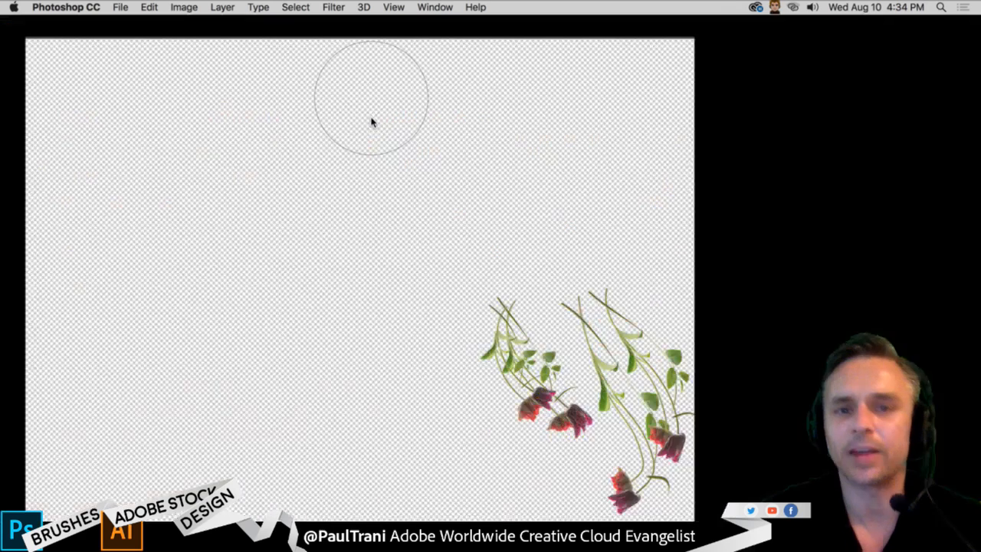
{"action": "key", "text": "bracketleft"}
{"action": "key", "text": "bracketleft"}
{"action": "key", "text": "bracketleft"}
{"action": "key", "text": "bracketleft"}
{"action": "key", "text": "bracketleft"}
{"action": "key", "text": "bracketleft"}
{"action": "key", "text": "bracketleft"}
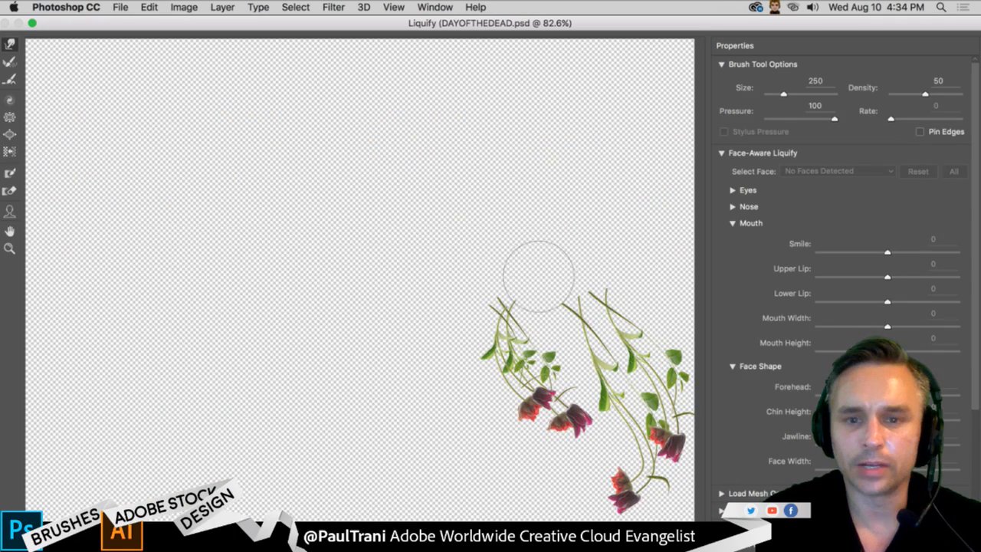
{"action": "mouse_move", "coordinate": [570, 302]}
{"action": "left_mouse_down"}
{"action": "mouse_move", "coordinate": [561, 287]}
{"action": "mouse_move", "coordinate": [548, 294]}
{"action": "mouse_move", "coordinate": [561, 269]}
{"action": "left_mouse_up"}
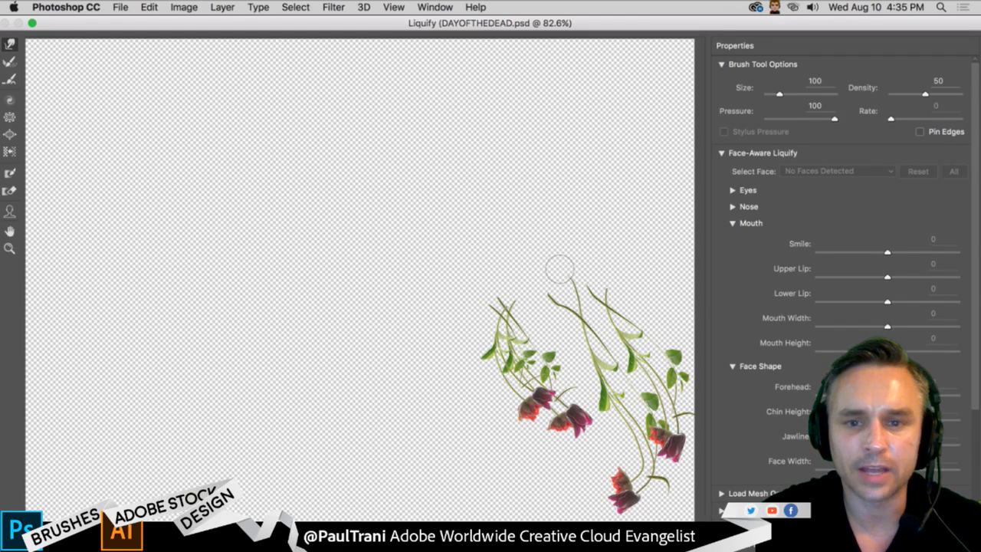
{"action": "left_click_drag", "start_coordinate": [613, 293], "coordinate": [599, 272]}
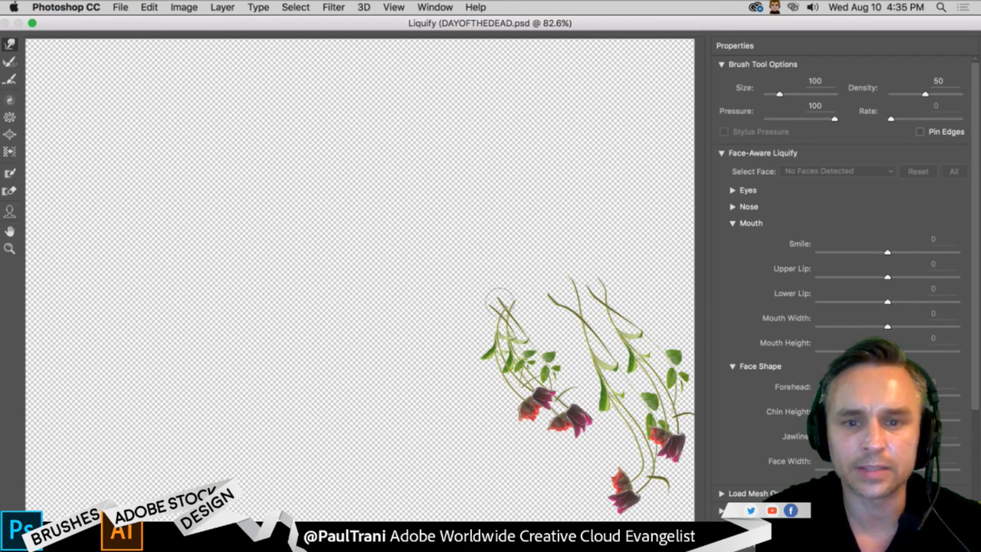
{"action": "left_click_drag", "start_coordinate": [496, 311], "coordinate": [483, 261]}
{"action": "left_click_drag", "start_coordinate": [496, 308], "coordinate": [483, 280]}
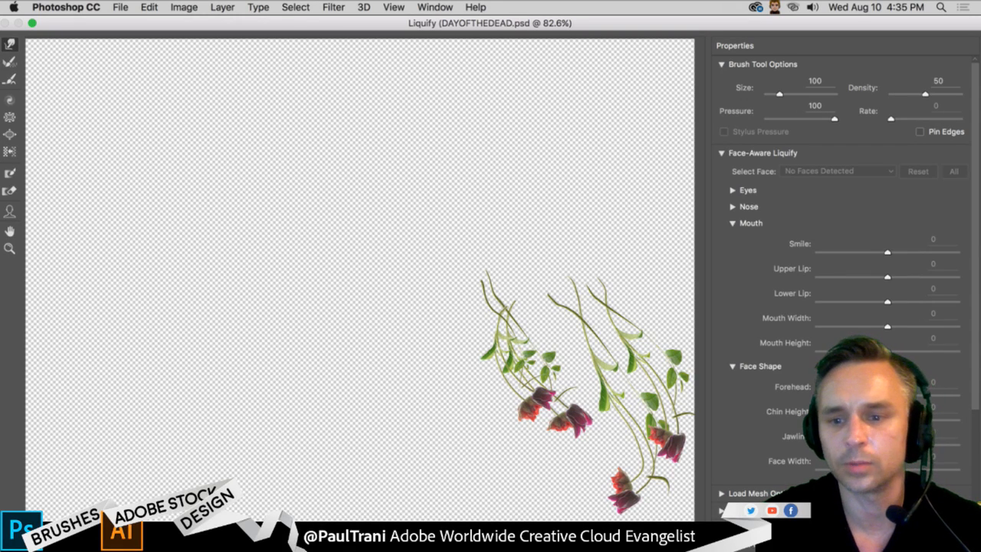
{"action": "key", "text": "Return"}
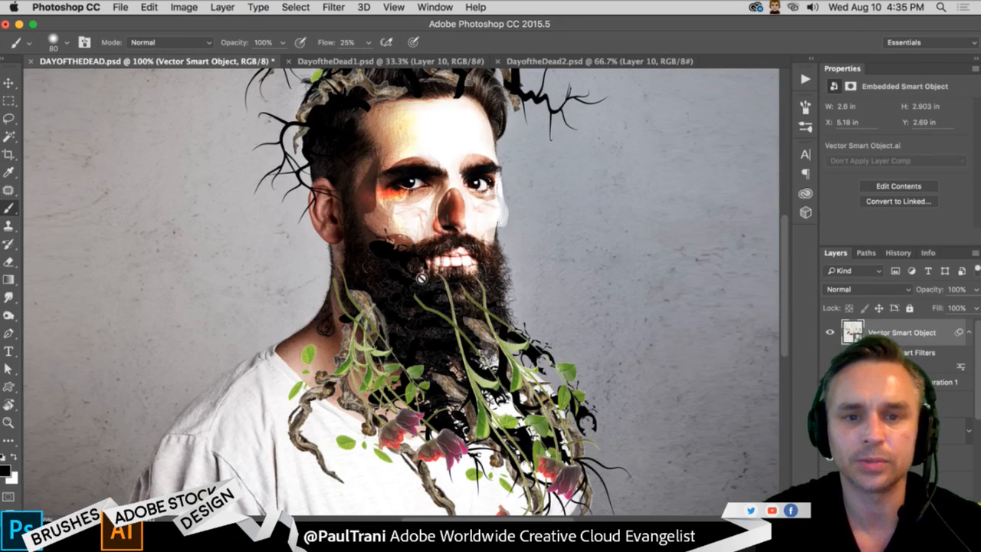
- Add a layer mask to the tulips layer, fade the stem tops in the beard with black, and enlarge the brush to 200
{"action": "left_click", "coordinate": [876, 515]}
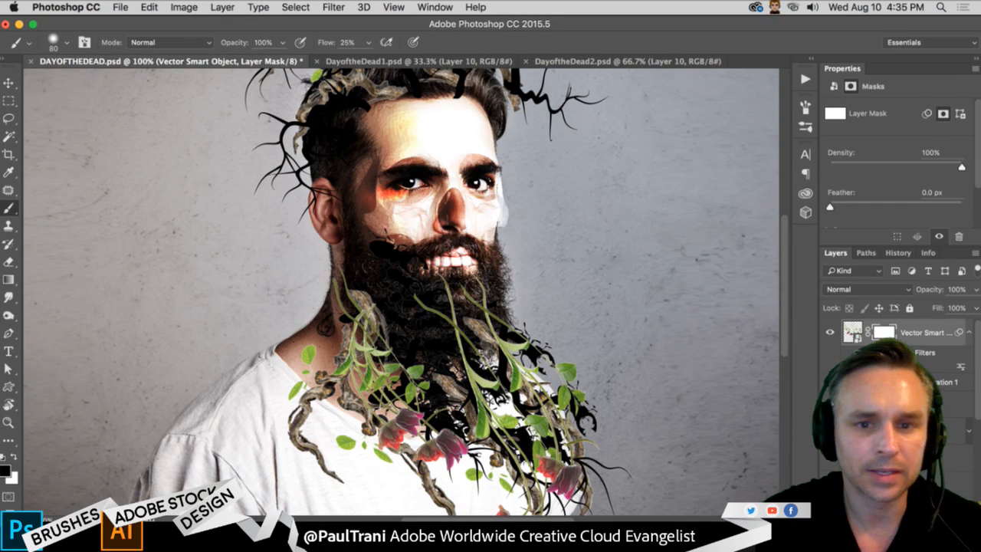
{"action": "mouse_move", "coordinate": [477, 287]}
{"action": "left_mouse_down"}
{"action": "mouse_move", "coordinate": [452, 288]}
{"action": "mouse_move", "coordinate": [462, 319]}
{"action": "left_mouse_up"}
{"action": "key", "text": "bracketright"}
{"action": "key", "text": "bracketright"}
{"action": "key", "text": "bracketright"}
{"action": "key", "text": "bracketright"}
{"action": "key", "text": "bracketright"}
{"action": "key", "text": "bracketright"}
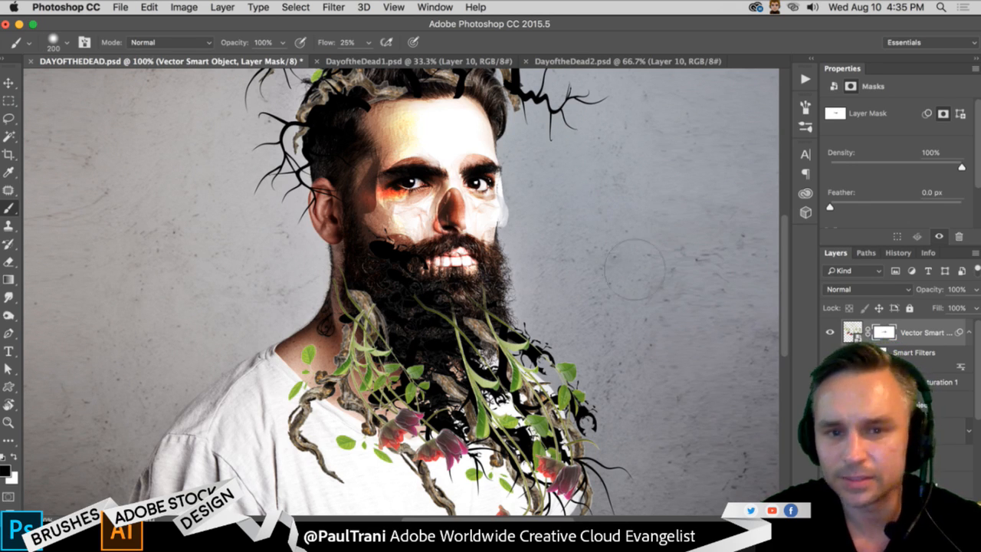
{"action": "mouse_move", "coordinate": [289, 235]}
{"action": "left_mouse_down"}
{"action": "mouse_move", "coordinate": [291, 272]}
{"action": "mouse_move", "coordinate": [296, 234]}
{"action": "left_mouse_up"}
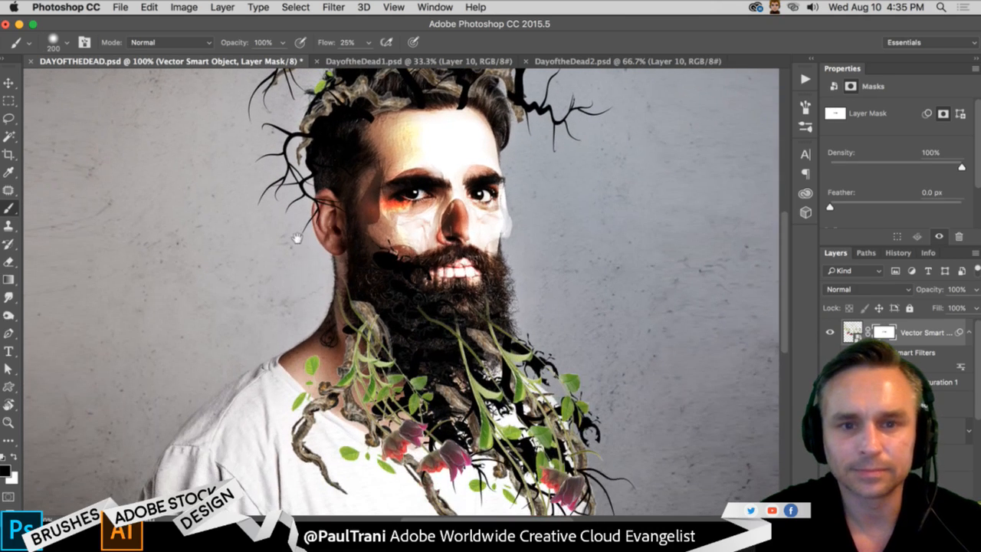
{"action": "key", "text": "super+minus"}
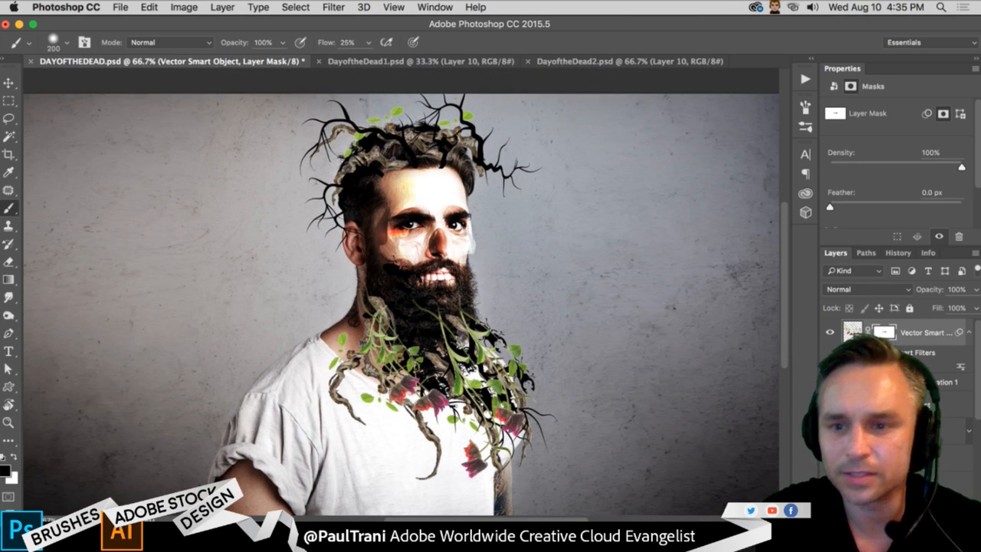
- Try the Overlay blend mode on the tulips' Vector Smart Object layer
{"action": "scroll", "coordinate": [940, 400], "scroll_direction": "down", "scroll_amount": 2}
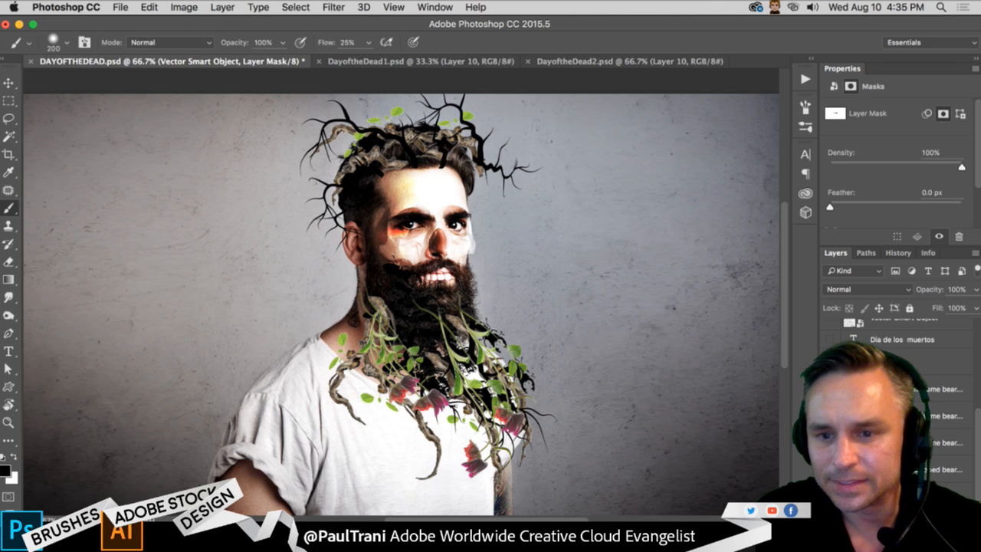
{"action": "left_click", "coordinate": [946, 390]}
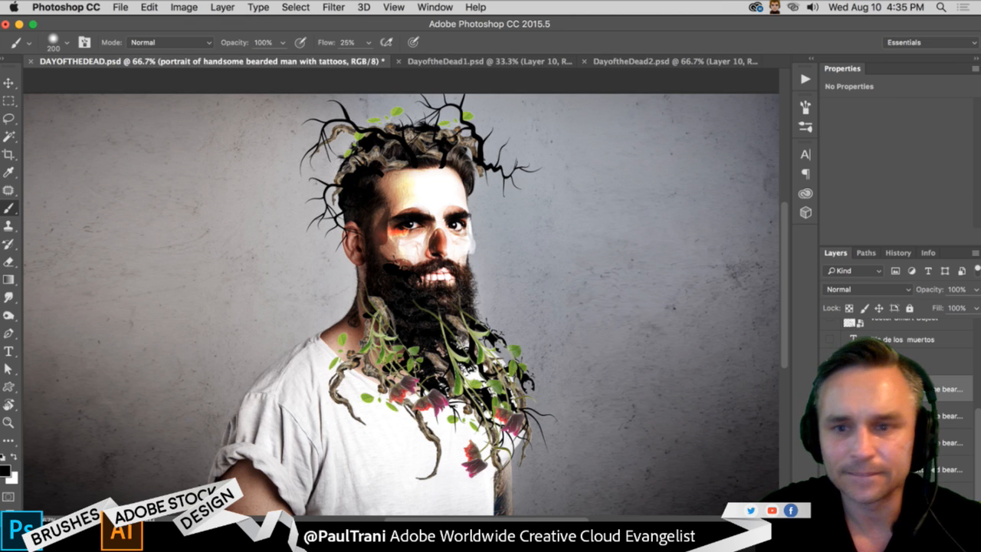
{"action": "left_click", "coordinate": [899, 361]}
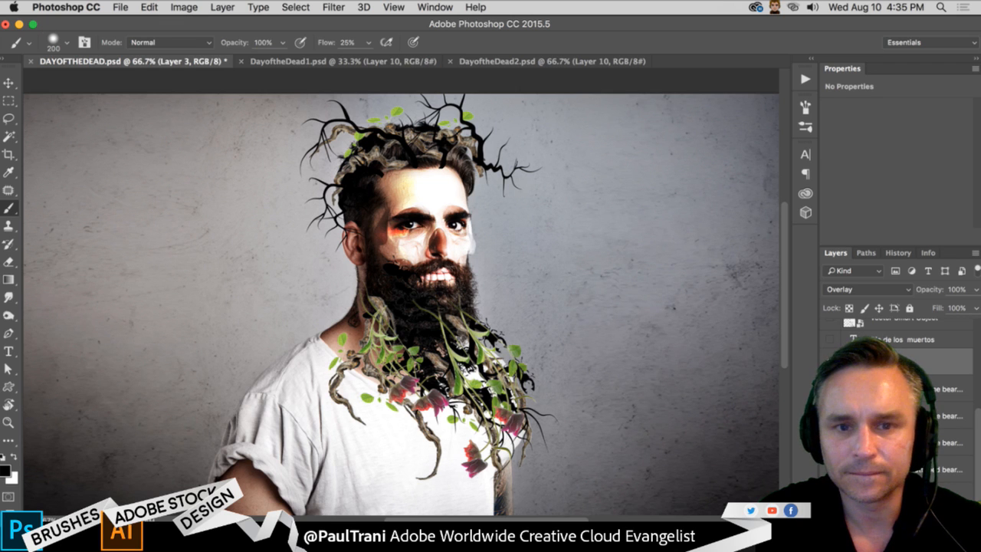
{"action": "scroll", "coordinate": [920, 399], "scroll_direction": "up", "scroll_amount": 2}
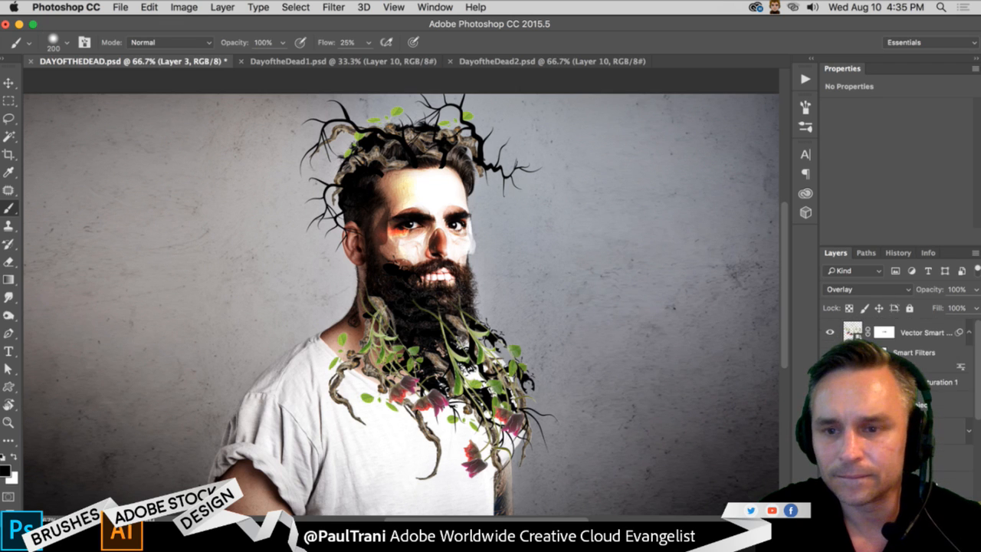
{"action": "left_click", "coordinate": [909, 330]}
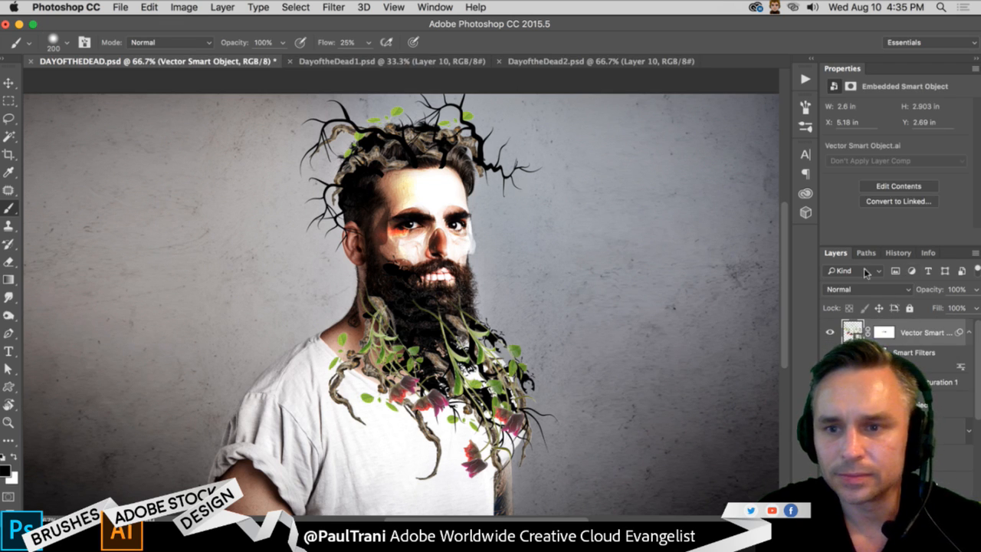
{"action": "left_click", "coordinate": [870, 289]}
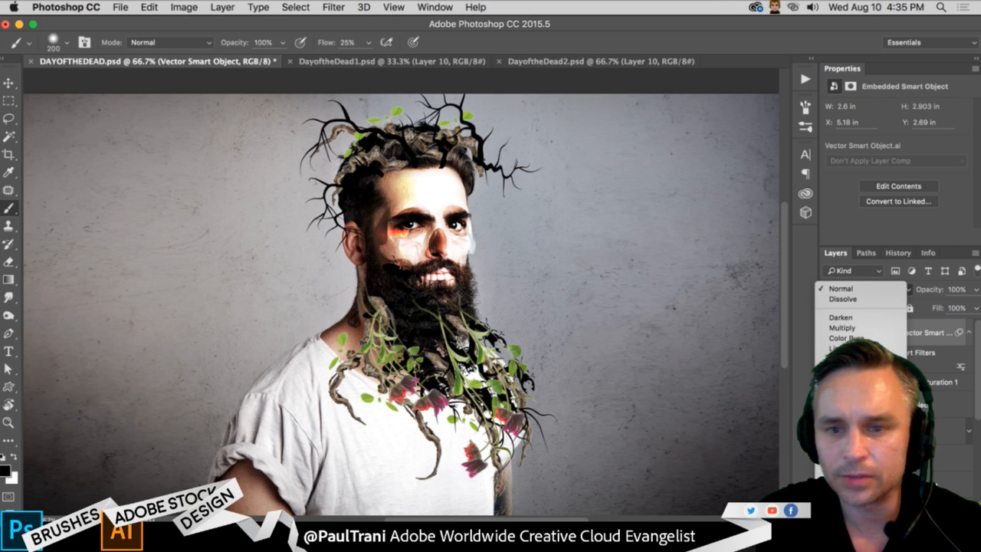
{"action": "left_click", "coordinate": [843, 436]}
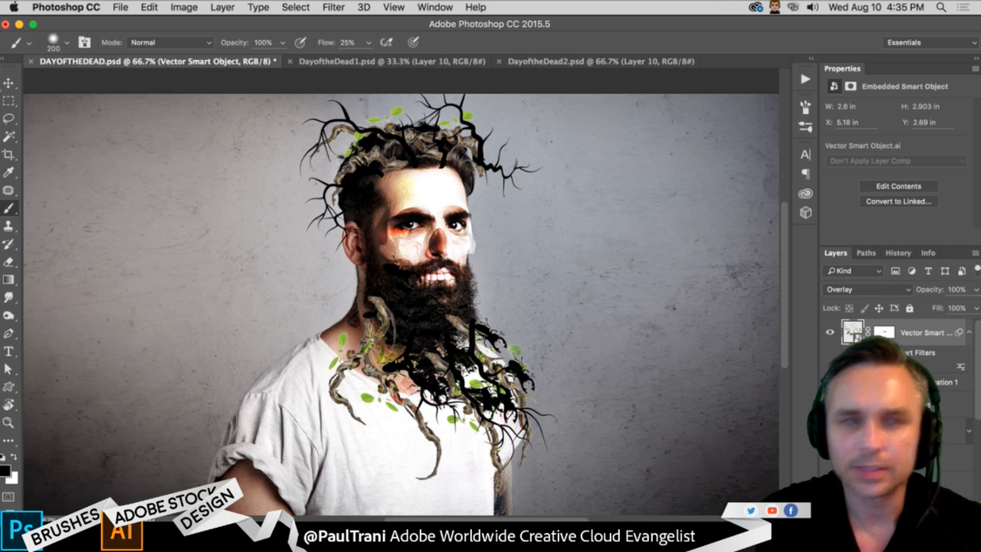
- Set the tulips layer's blend mode to Hard Light and inspect the flowers up close against the beard and shirt
{"action": "left_click", "coordinate": [9, 101]}
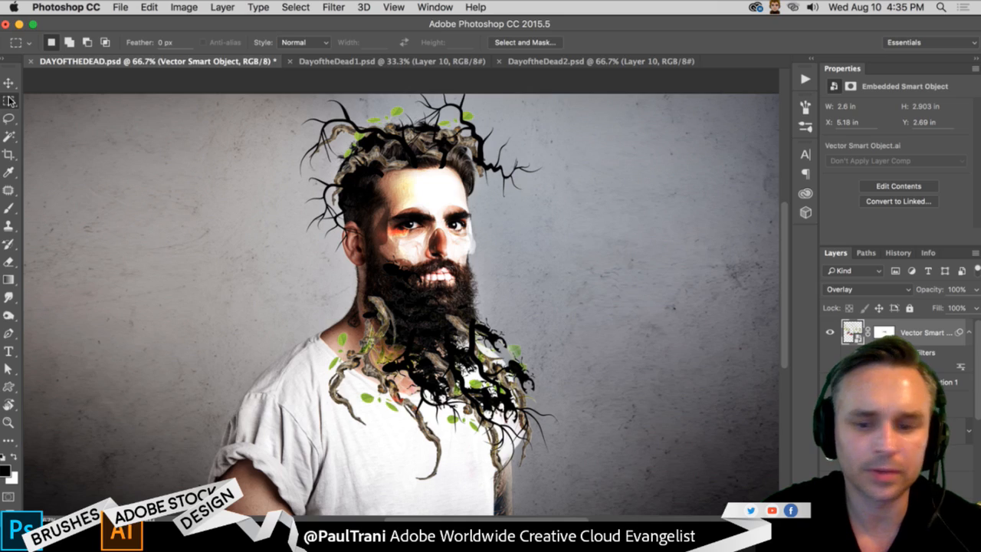
{"action": "key", "text": "shift+alt+h"}
{"action": "key", "text": "super+equal"}
{"action": "key", "text": "super+equal"}
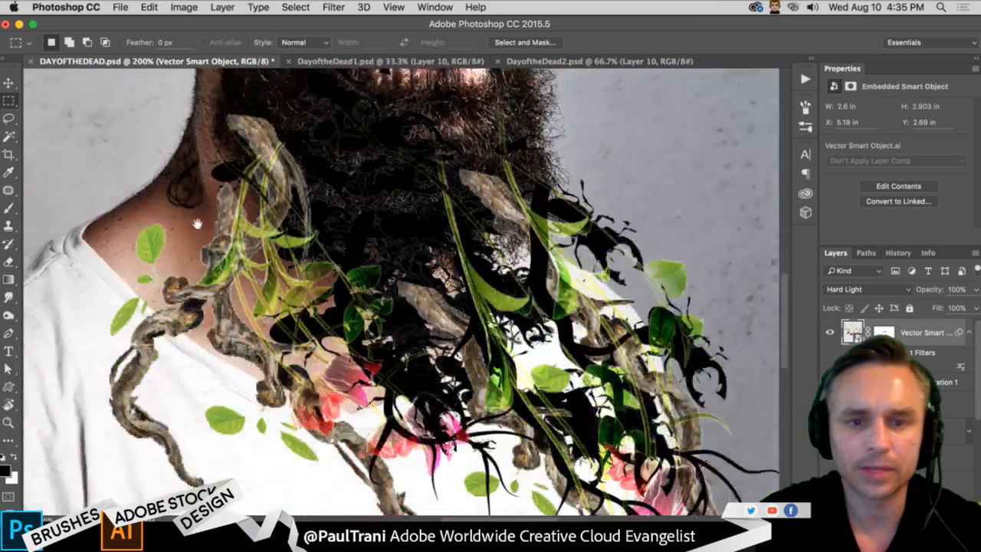
{"action": "left_click_drag", "start_coordinate": [197, 223], "coordinate": [195, 191]}
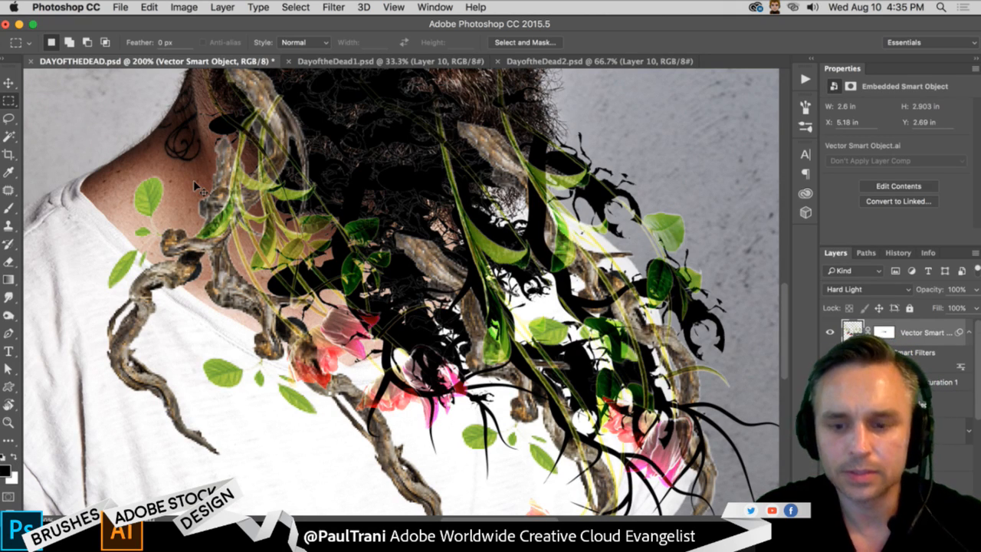
{"action": "key", "text": "super+minus"}
{"action": "left_click_drag", "start_coordinate": [196, 188], "coordinate": [222, 416]}
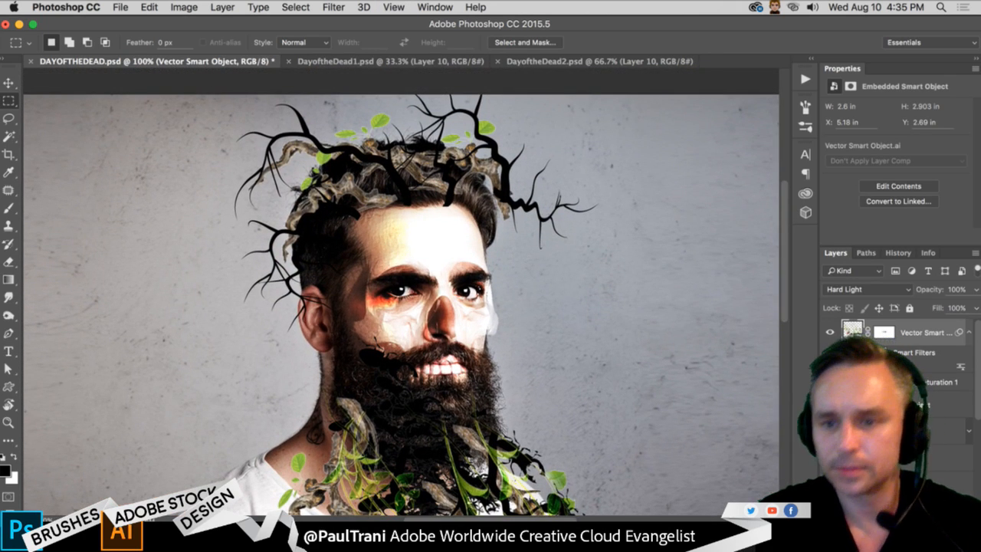
- Select the branches' Vector Smart Object layer below Hue/Saturation 1 and toggle its visibility off and on
{"action": "scroll", "coordinate": [895, 383], "scroll_direction": "down", "scroll_amount": 5}
{"action": "left_click", "coordinate": [894, 376]}
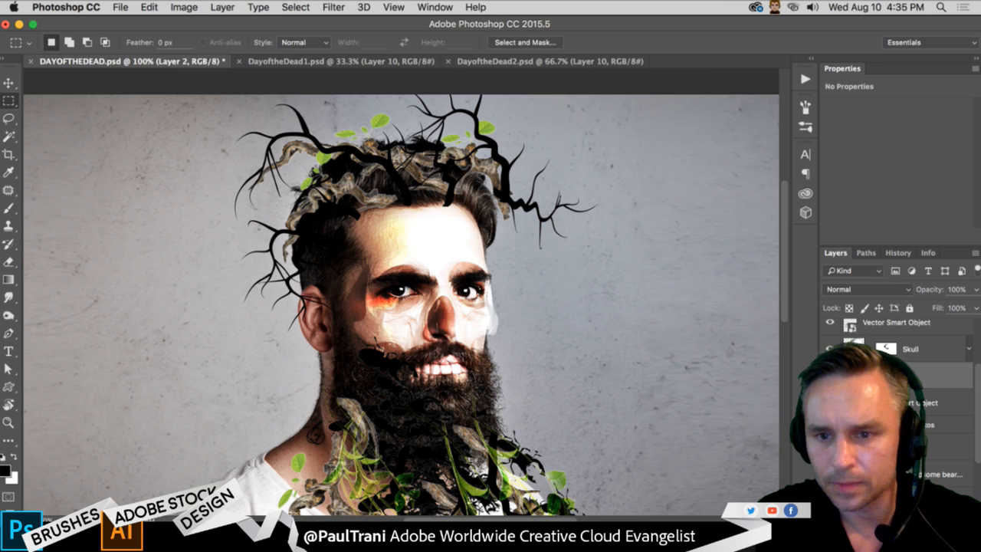
{"action": "scroll", "coordinate": [893, 376], "scroll_direction": "down", "scroll_amount": 3}
{"action": "scroll", "coordinate": [895, 375], "scroll_direction": "up", "scroll_amount": 2}
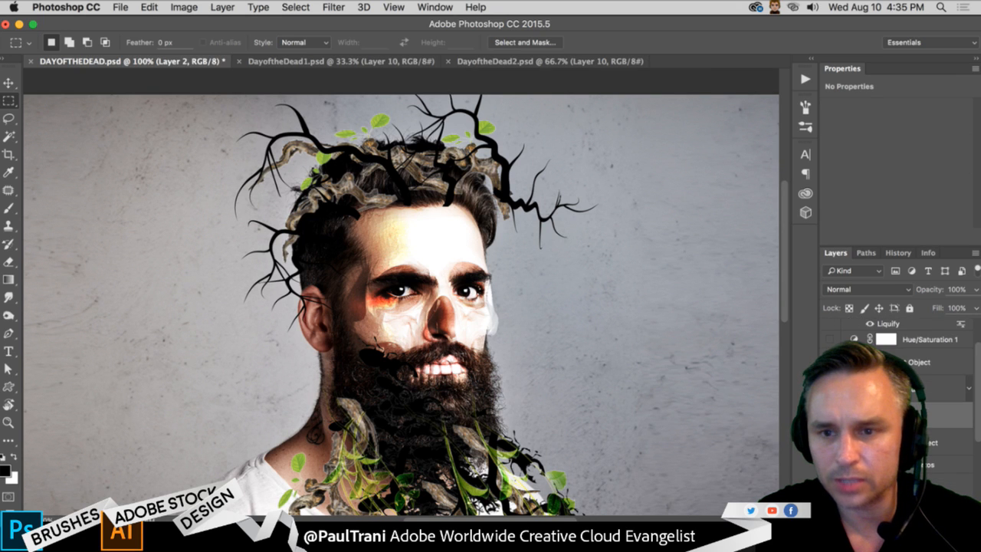
{"action": "left_click", "coordinate": [919, 363]}
{"action": "left_click", "coordinate": [830, 363]}
{"action": "left_click", "coordinate": [831, 363]}
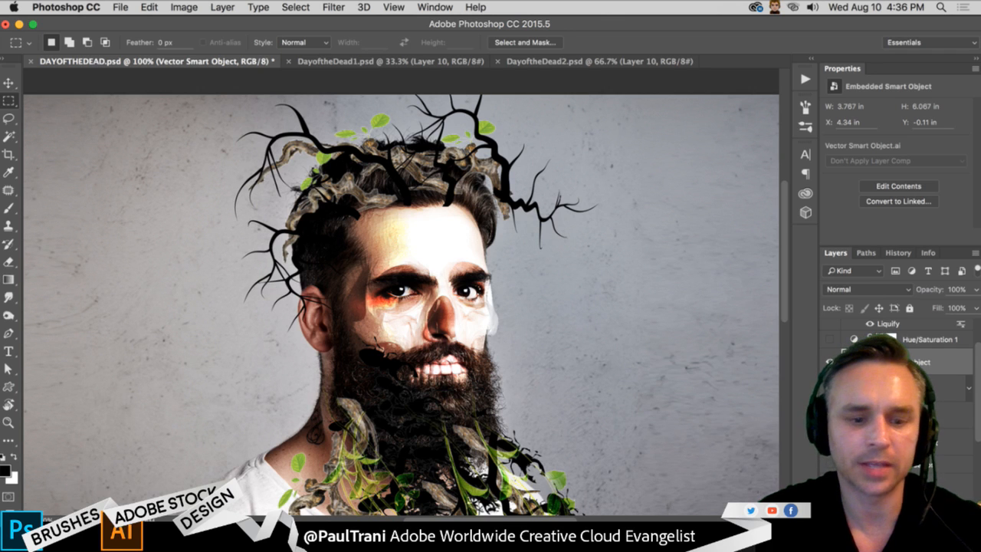
- Preview the branches layer in blend modes up to Darken, then return it to Normal
{"action": "key", "text": "shift+minus"}
{"action": "key", "text": "shift+plus"}
{"action": "key", "text": "shift+plus"}
{"action": "key", "text": "shift+plus"}
{"action": "key", "text": "shift+plus"}
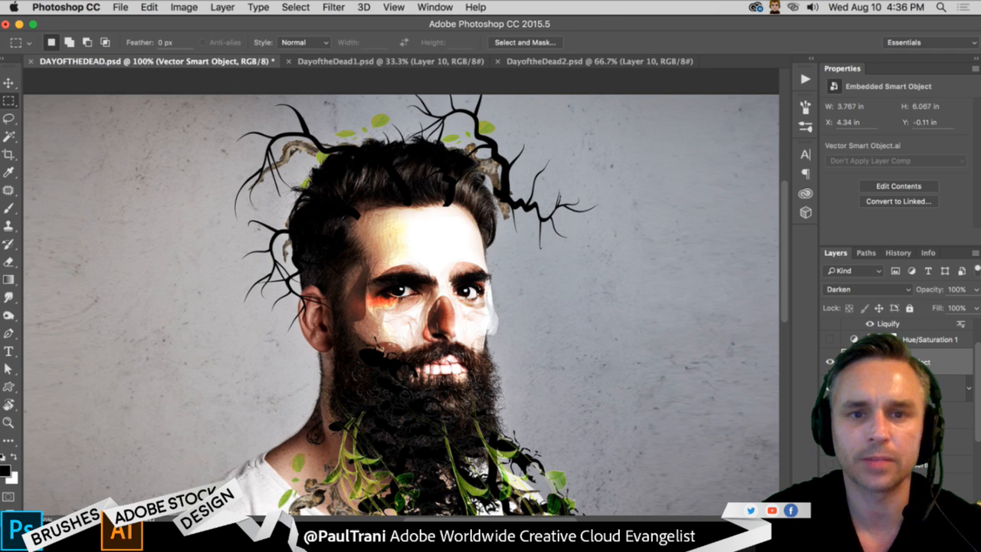
{"action": "key", "text": "shift+minus"}
{"action": "key", "text": "shift+minus"}
{"action": "key", "text": "shift+minus"}
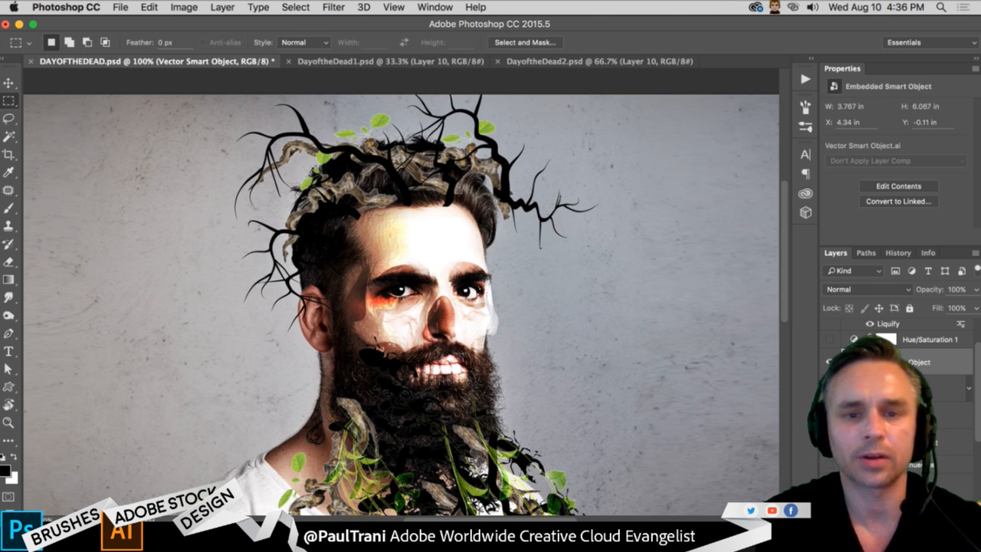
- Cycle the branches layer through the blend modes and set it to Darker Color, checking the effect on the whole portrait
{"action": "key", "text": "shift+plus"}
{"action": "key", "text": "shift+plus"}
{"action": "key", "text": "shift+plus"}
{"action": "key", "text": "shift+plus"}
{"action": "key", "text": "shift+plus"}
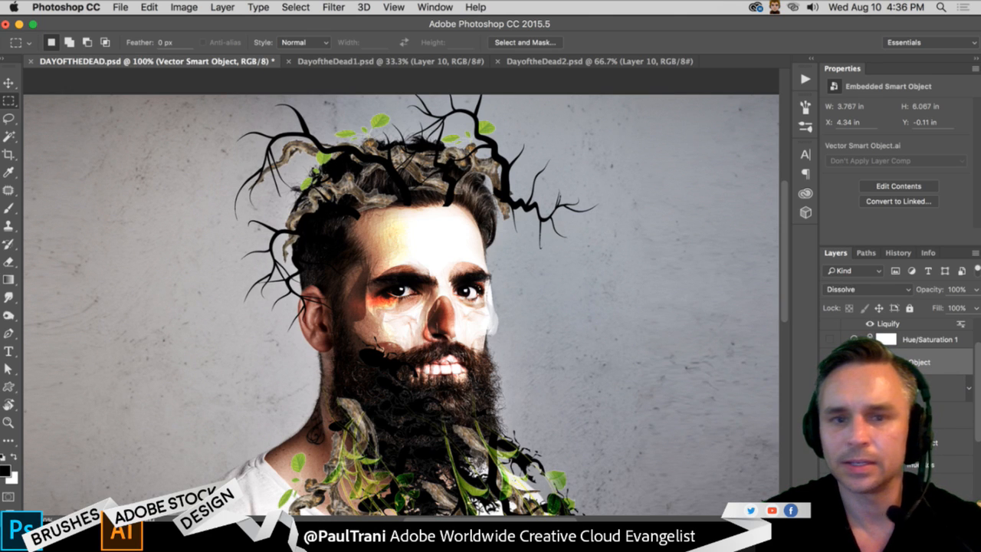
{"action": "key", "text": "shift+plus"}
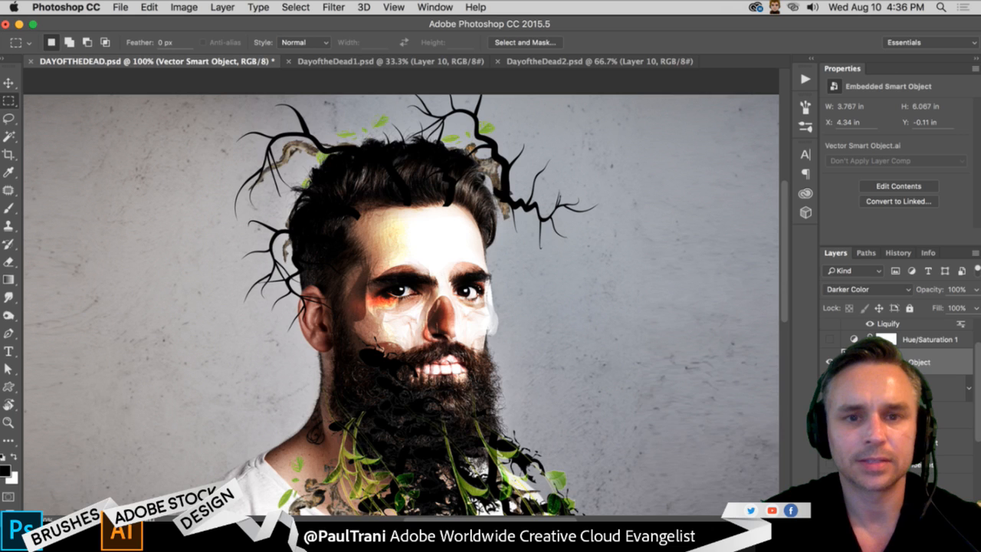
{"action": "key", "text": "shift+plus"}
{"action": "key", "text": "shift+plus"}
{"action": "key", "text": "shift+plus"}
{"action": "key", "text": "shift+plus"}
{"action": "key", "text": "shift+plus"}
{"action": "key", "text": "shift+plus"}
{"action": "key", "text": "shift+plus"}
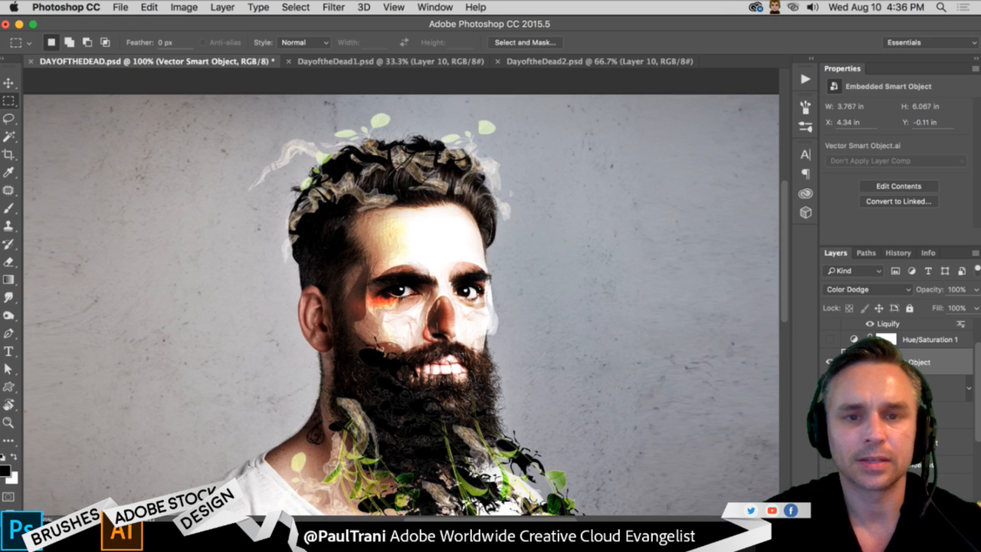
{"action": "key", "text": "shift+plus"}
{"action": "key", "text": "shift+plus"}
{"action": "key", "text": "shift+plus"}
{"action": "key", "text": "shift+plus"}
{"action": "key", "text": "shift+plus"}
{"action": "key", "text": "shift+plus"}
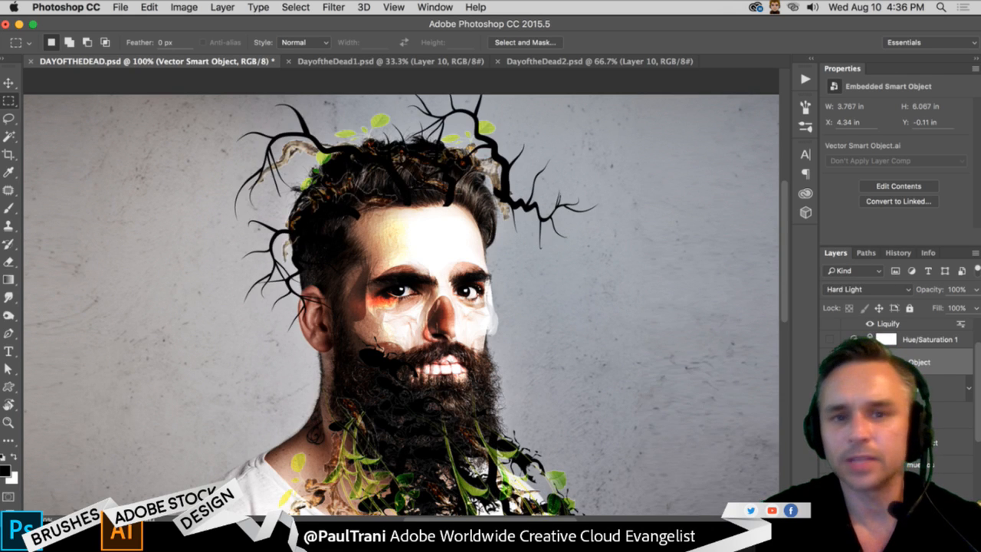
{"action": "key", "text": "shift+plus"}
{"action": "key", "text": "shift+plus"}
{"action": "key", "text": "shift+plus"}
{"action": "key", "text": "shift+plus"}
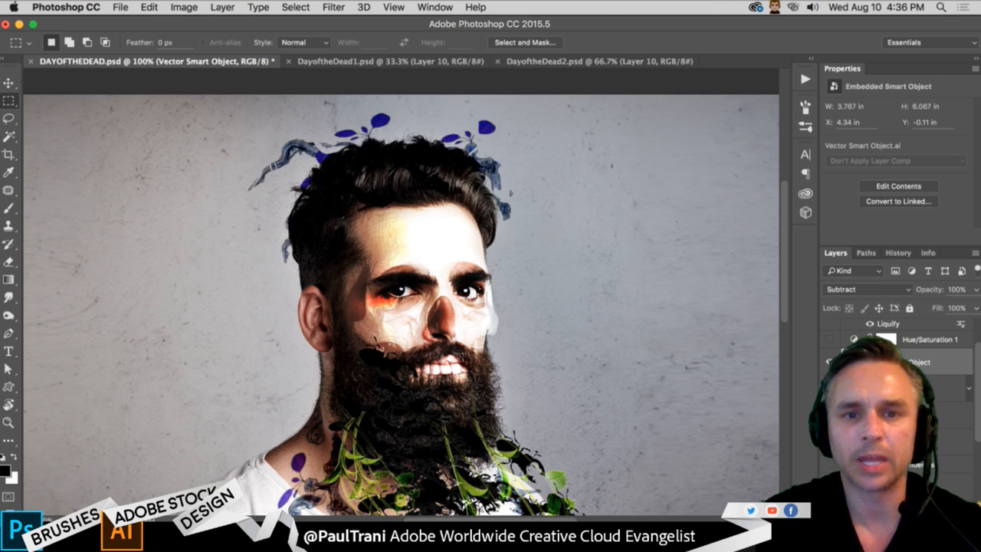
{"action": "key", "text": "shift+plus"}
{"action": "key", "text": "shift+plus"}
{"action": "key", "text": "shift+plus"}
{"action": "key", "text": "shift+plus"}
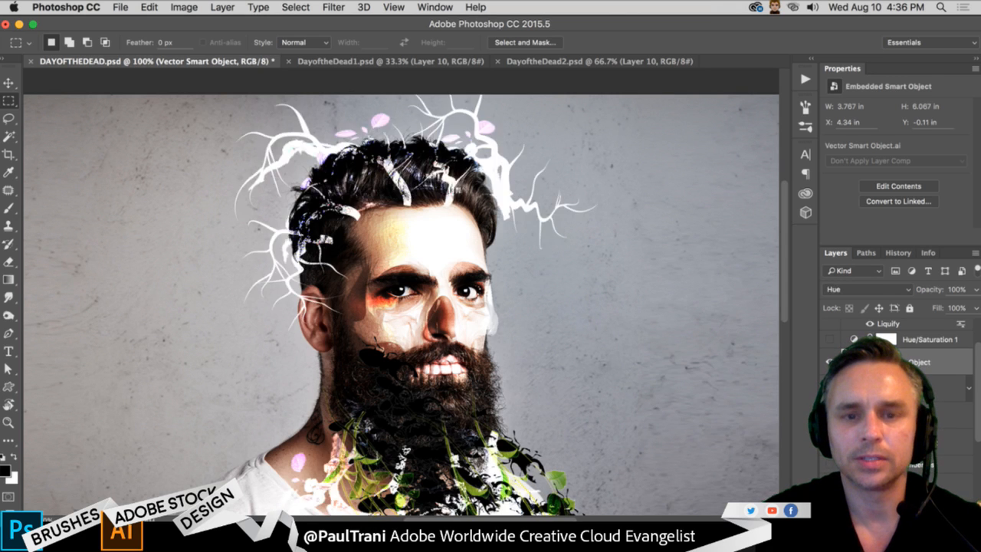
{"action": "key", "text": "shift+plus"}
{"action": "key", "text": "shift+plus"}
{"action": "key", "text": "shift+plus"}
{"action": "key", "text": "shift+plus"}
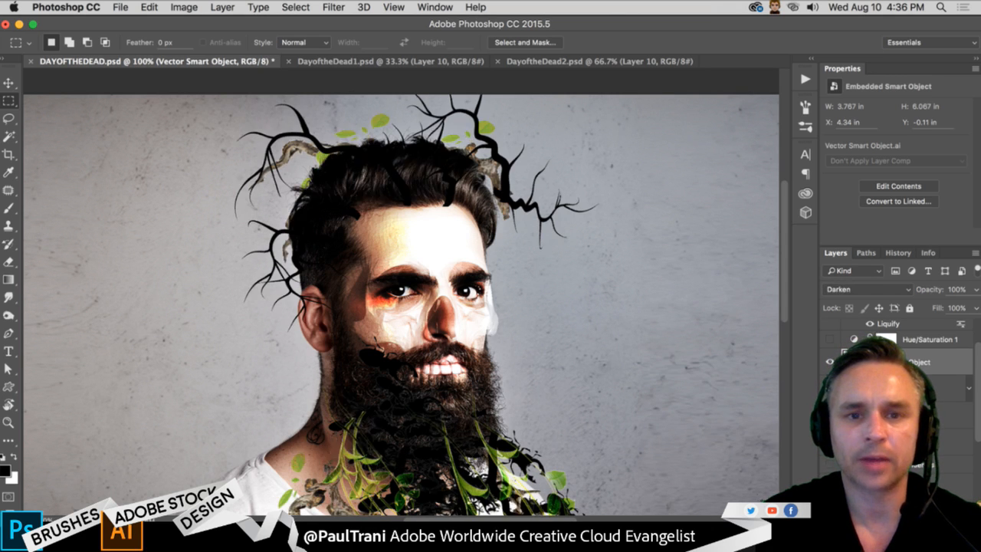
{"action": "key", "text": "shift+plus"}
{"action": "key", "text": "shift+plus"}
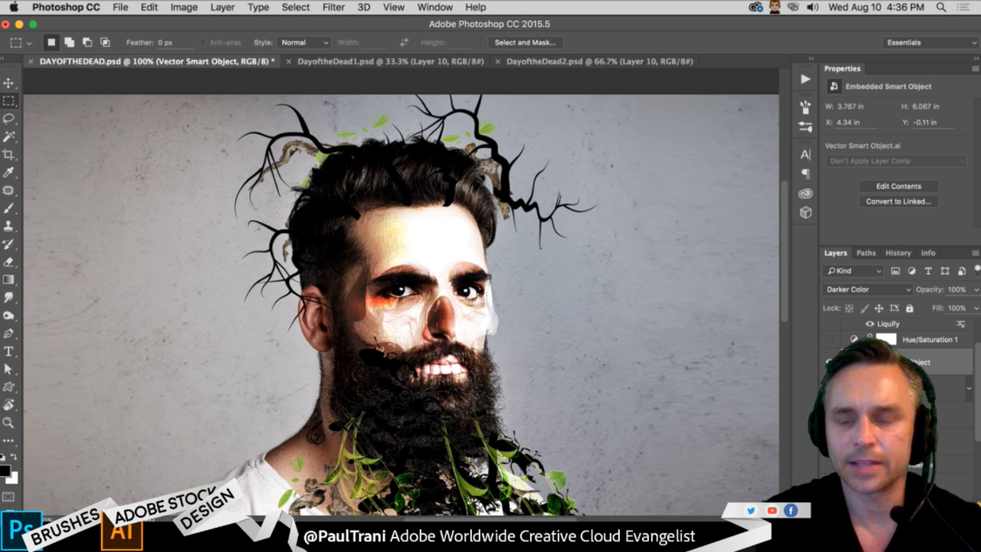
{"action": "key", "text": "shift+plus"}
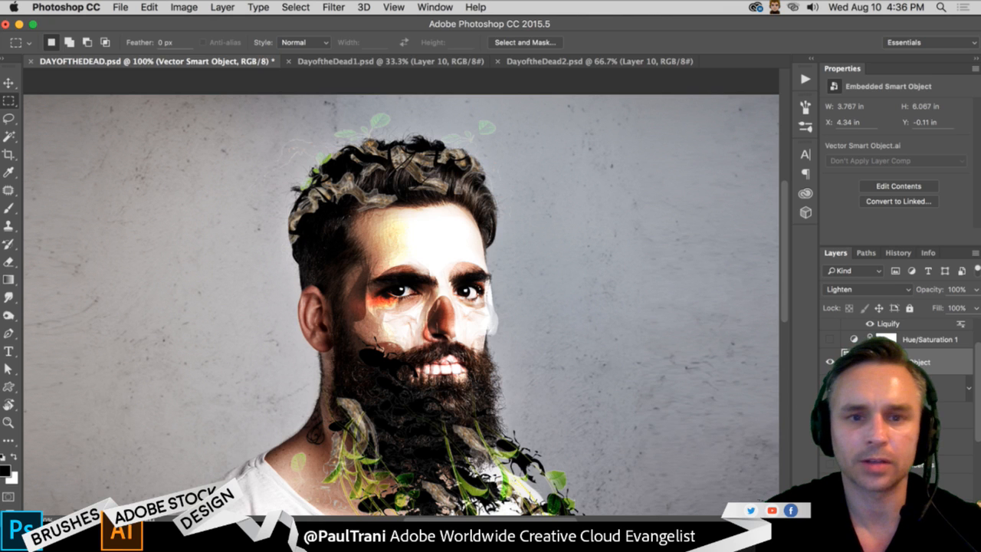
{"action": "key", "text": "shift+minus"}
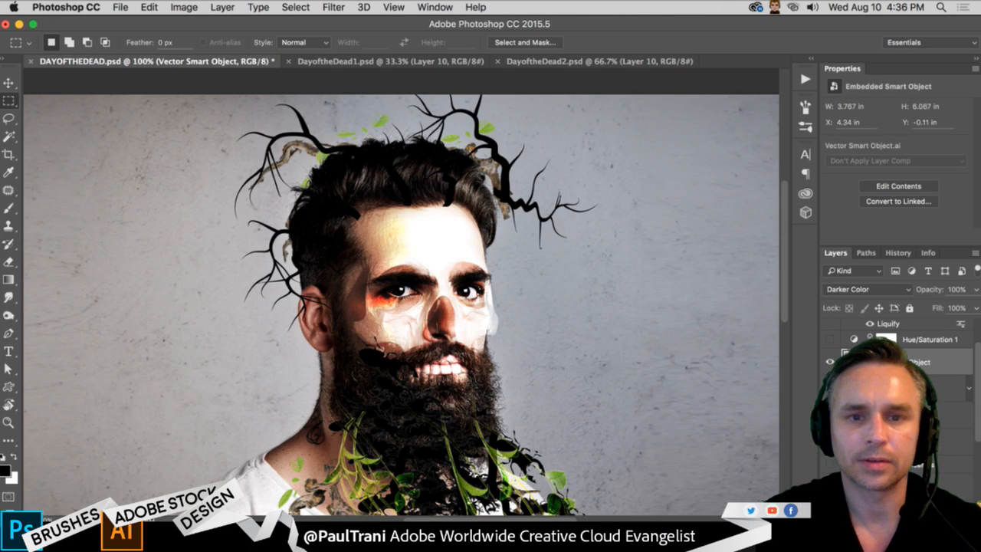
{"action": "left_click_drag", "start_coordinate": [364, 319], "coordinate": [386, 220]}
{"action": "key", "text": "super+minus"}
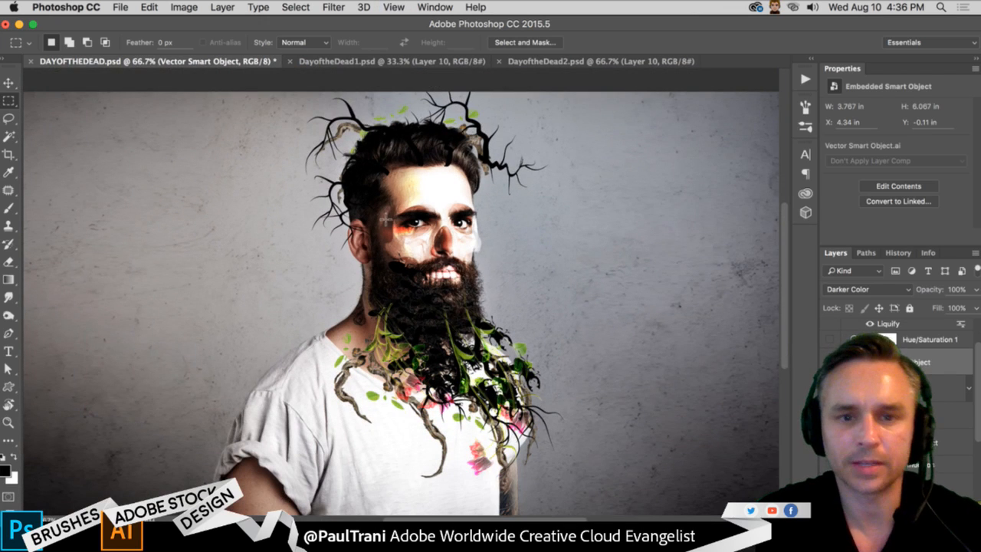
{"action": "scroll", "coordinate": [897, 367], "scroll_direction": "down", "scroll_amount": 4}
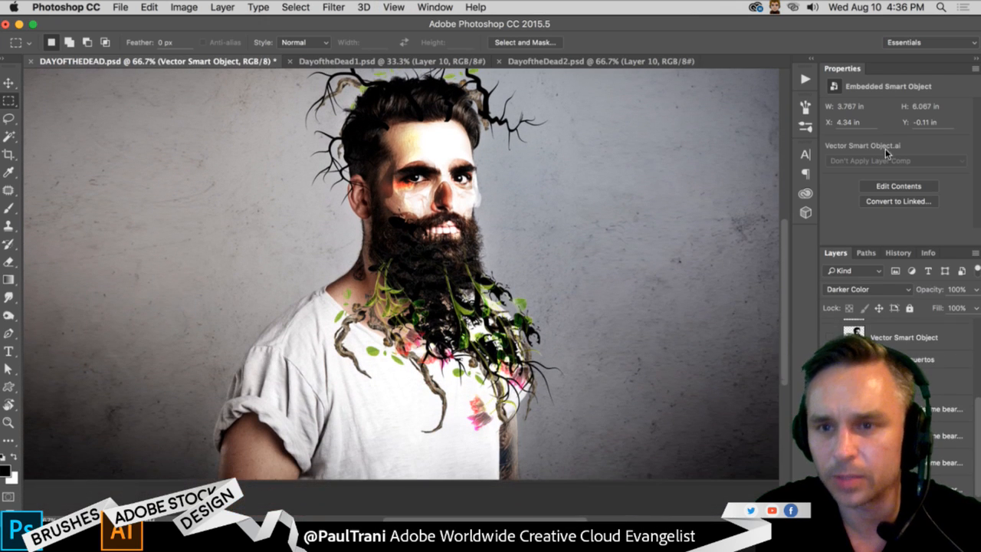
- Collapse the smart object properties to make room for the layer list, and open the Creative Cloud Libraries
{"action": "double_click", "coordinate": [899, 69]}
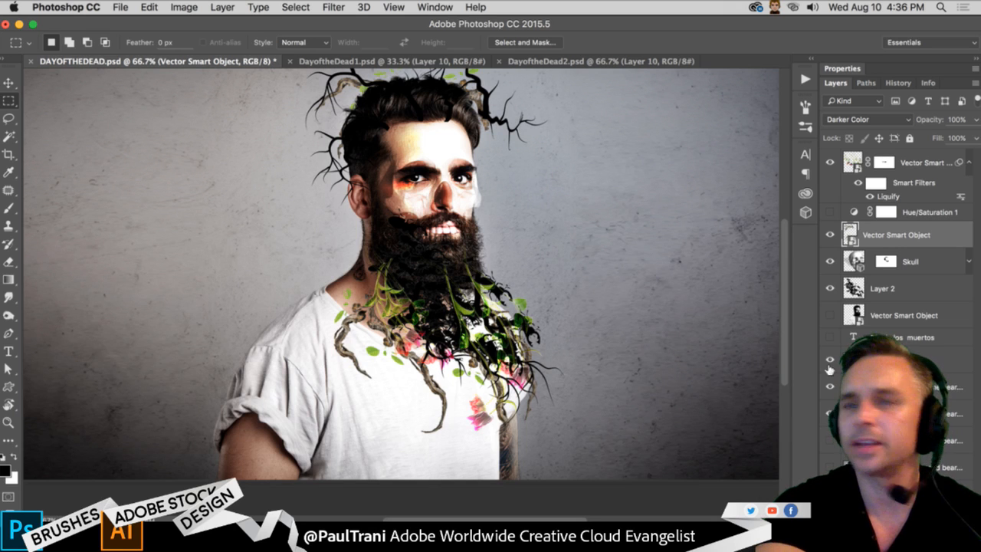
{"action": "left_click", "coordinate": [805, 193]}
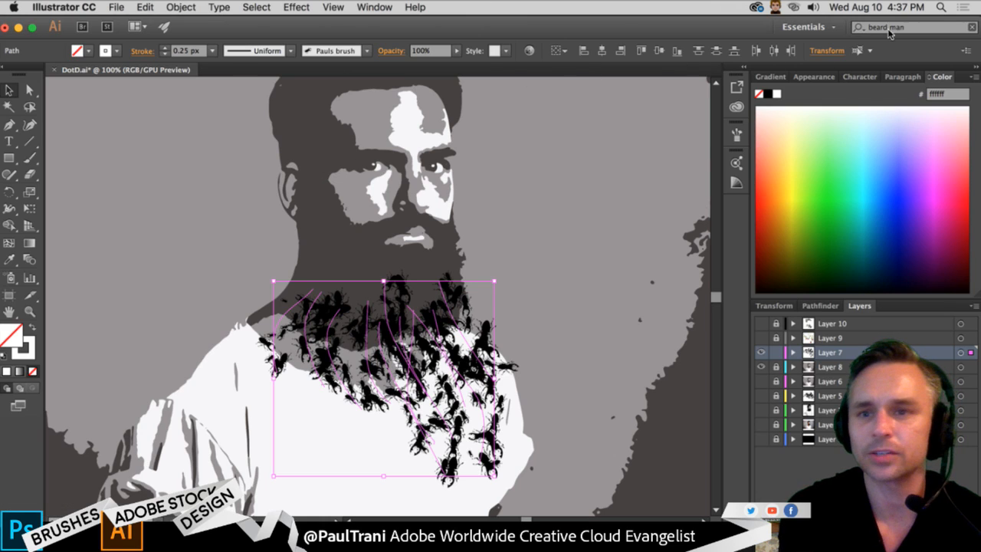
- Switch to Illustrator and search Adobe Stock for "horns", replacing the search term "beard man"
{"action": "left_click_drag", "start_coordinate": [724, 29], "coordinate": [525, 78]}
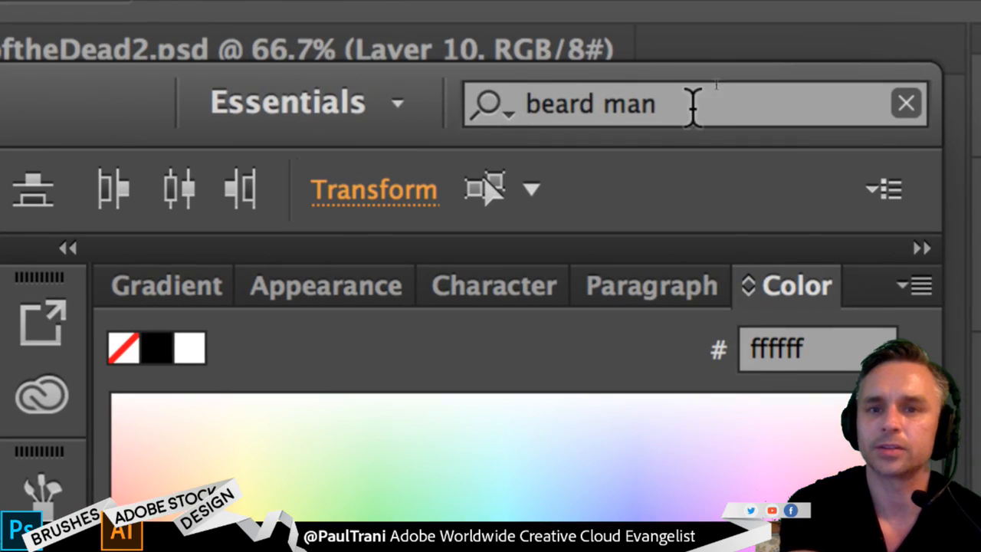
{"action": "left_click", "coordinate": [713, 79]}
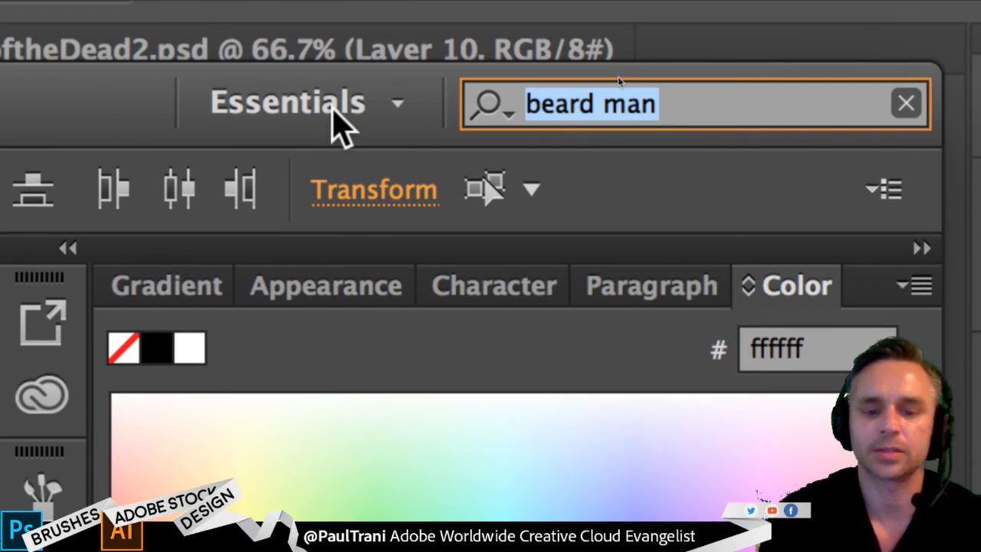
{"action": "type", "text": "horns"}
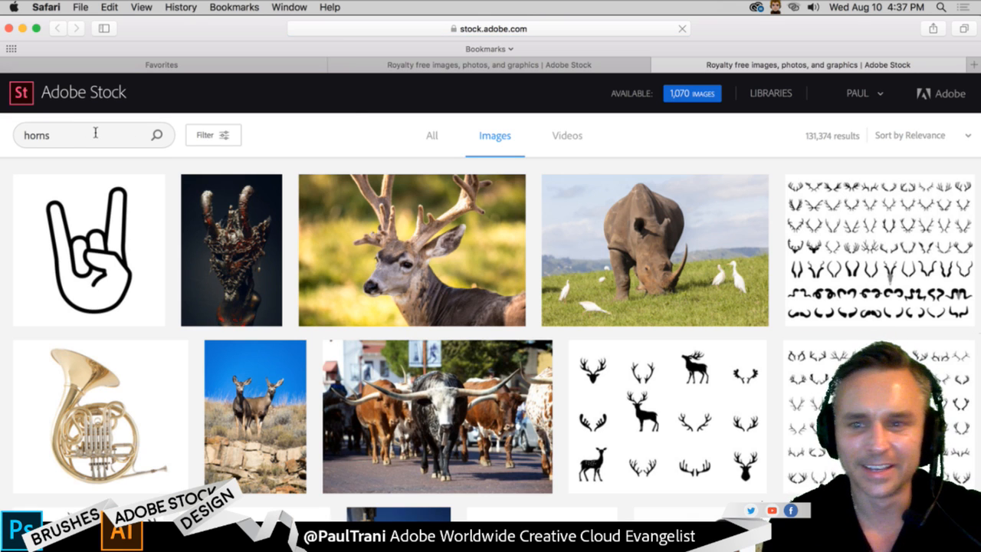
- Filter the Adobe Stock horns results in the browser to the Vectors sub-category only
{"action": "left_click", "coordinate": [205, 135]}
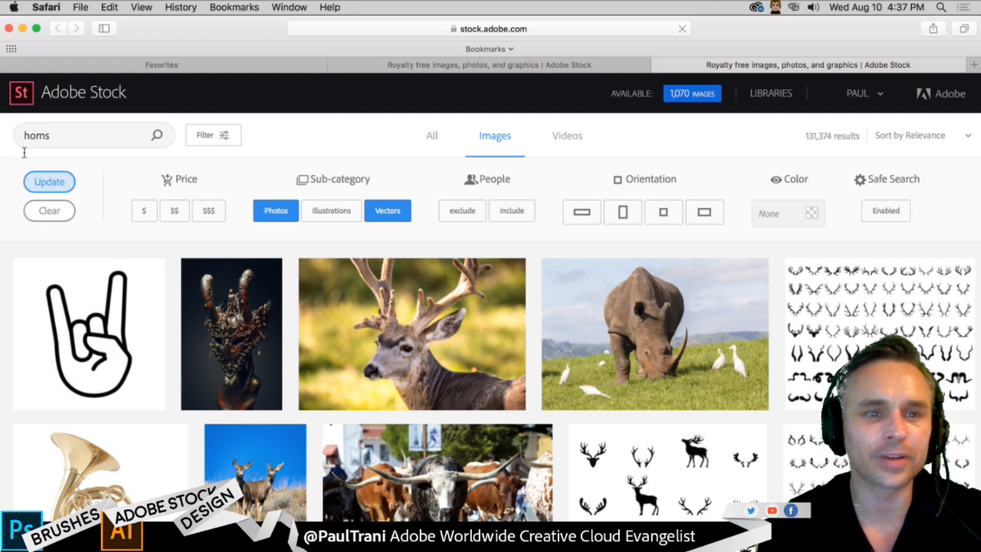
{"action": "left_click", "coordinate": [271, 216]}
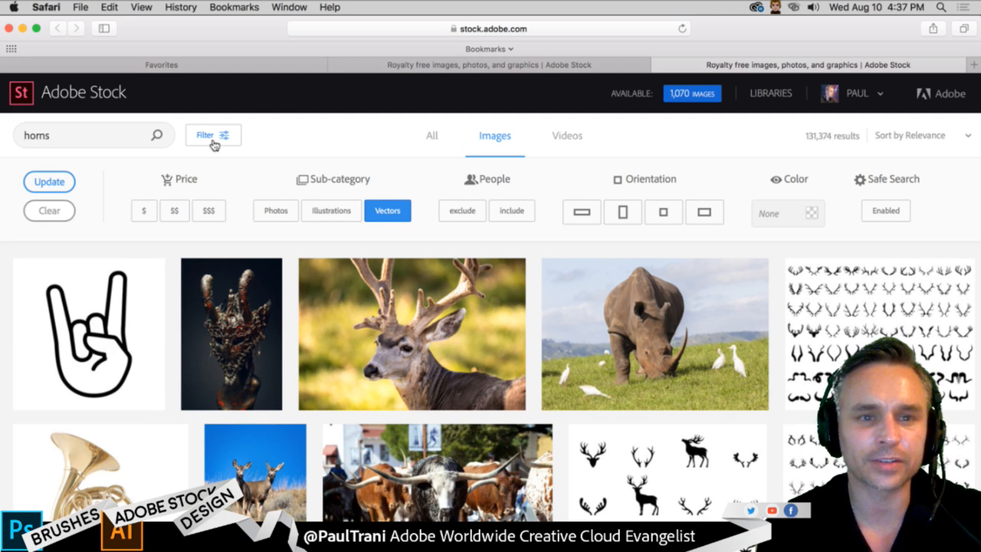
{"action": "left_click", "coordinate": [325, 213]}
{"action": "left_click", "coordinate": [327, 215]}
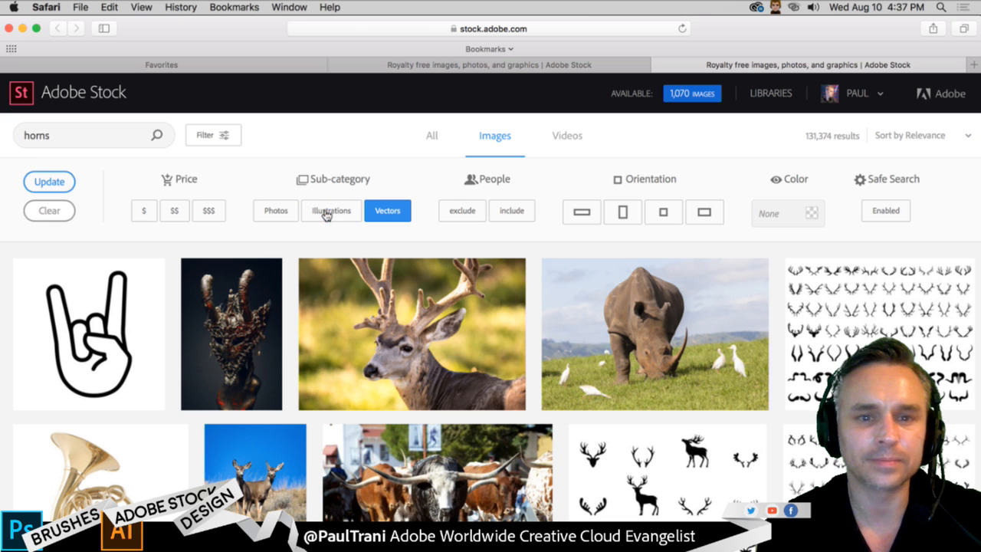
{"action": "left_click", "coordinate": [64, 183]}
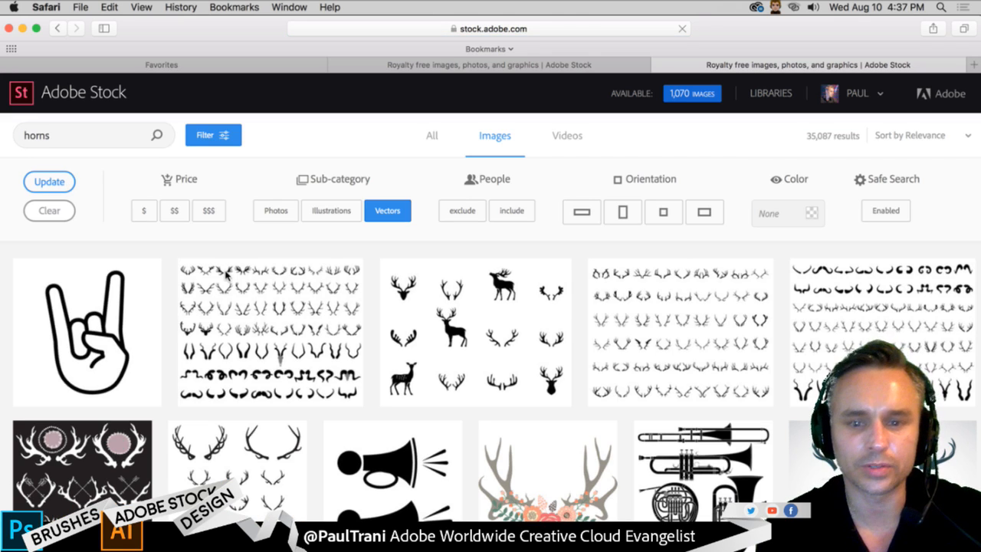
- Browse the vector horns results for suitable antlers and open the details of the "Hand drawing deer horns" artwork
{"action": "scroll", "coordinate": [392, 310], "scroll_direction": "down", "scroll_amount": 15}
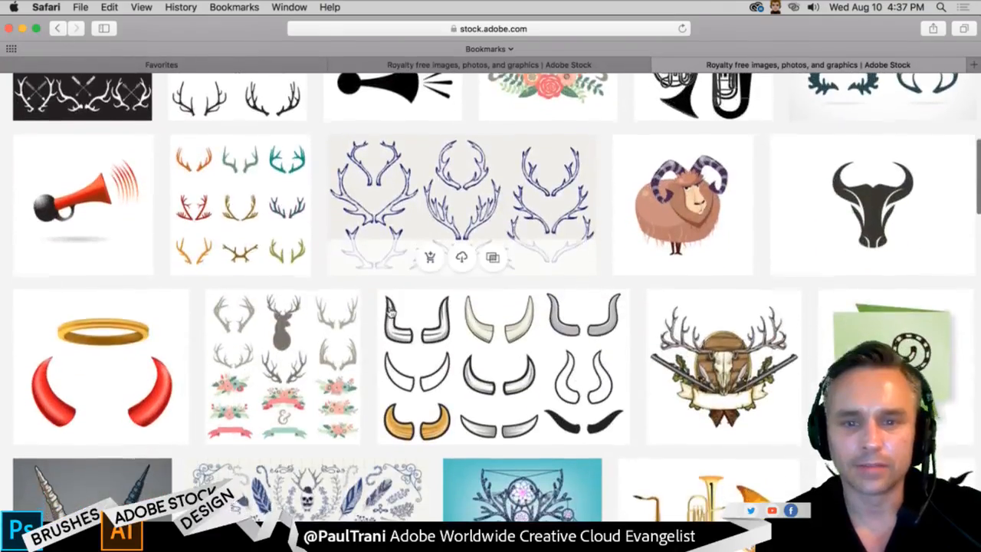
{"action": "scroll", "coordinate": [391, 312], "scroll_direction": "down", "scroll_amount": 10}
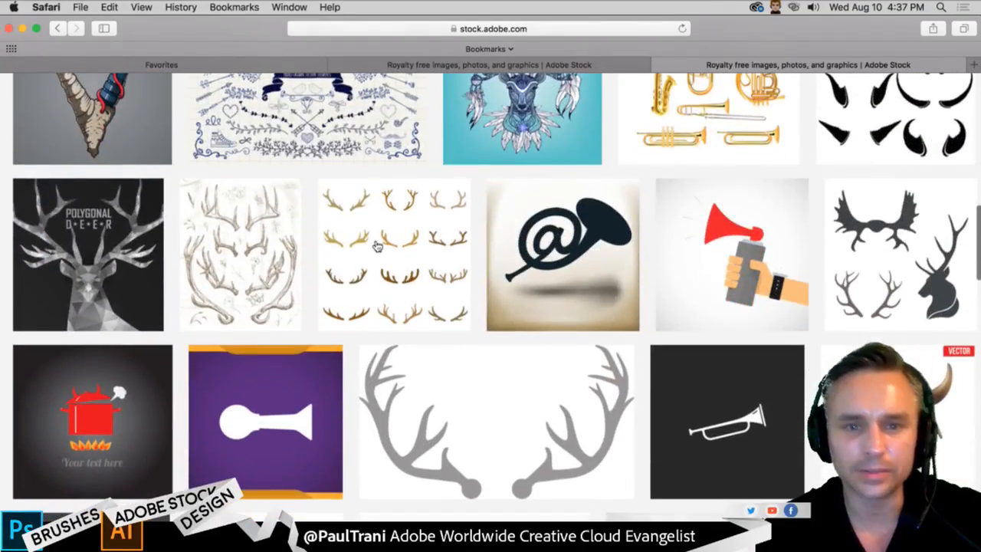
{"action": "scroll", "coordinate": [376, 246], "scroll_direction": "down", "scroll_amount": 2}
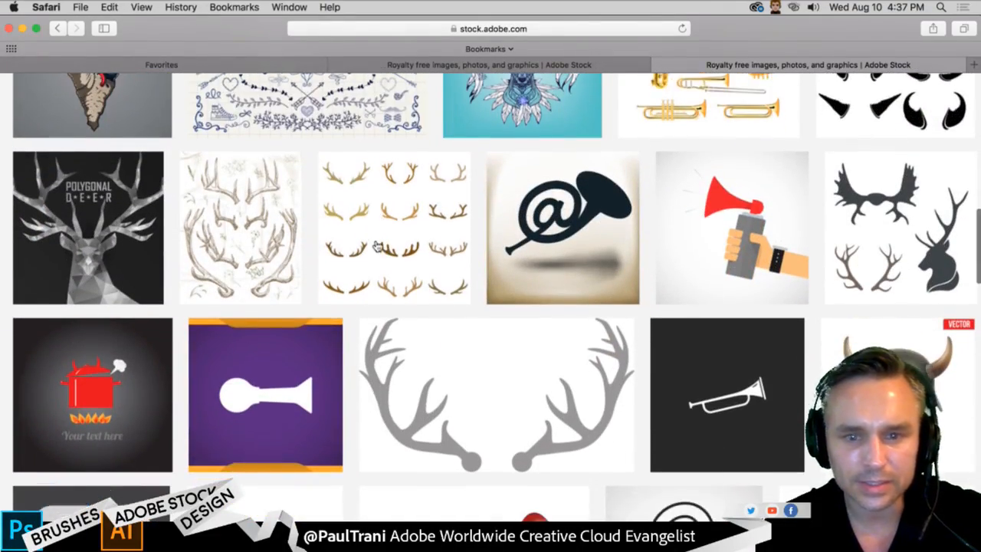
{"action": "scroll", "coordinate": [376, 245], "scroll_direction": "down", "scroll_amount": 6}
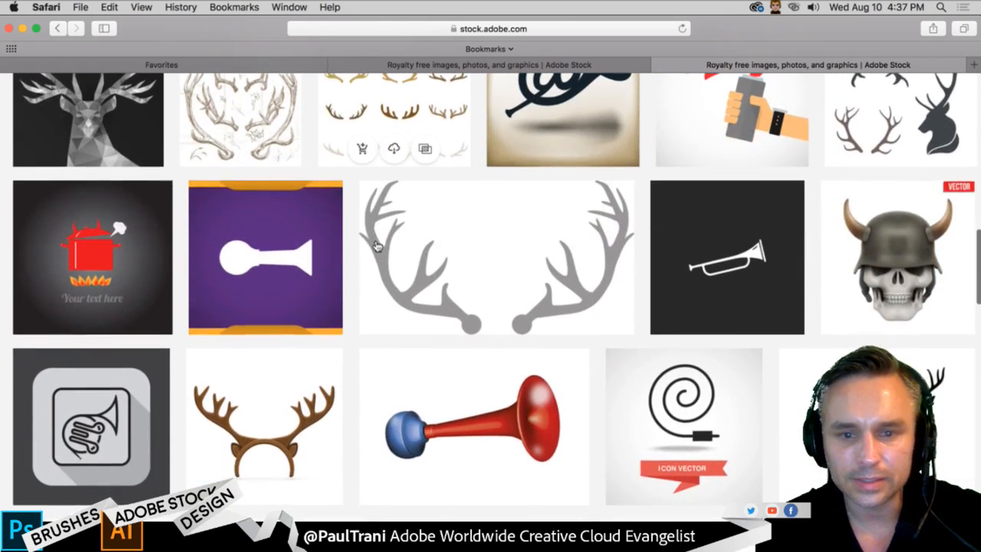
{"action": "scroll", "coordinate": [377, 246], "scroll_direction": "up", "scroll_amount": 8}
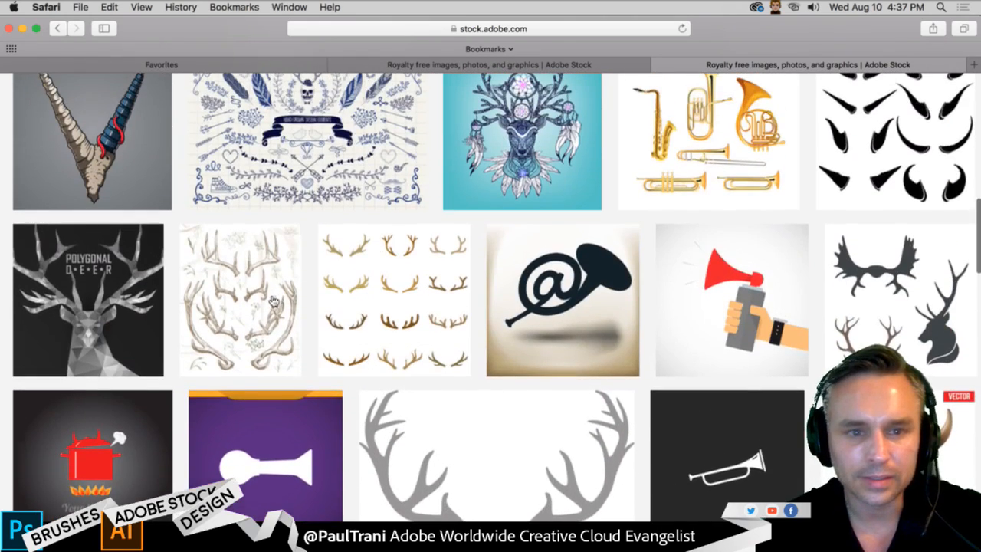
{"action": "scroll", "coordinate": [272, 301], "scroll_direction": "down", "scroll_amount": 4}
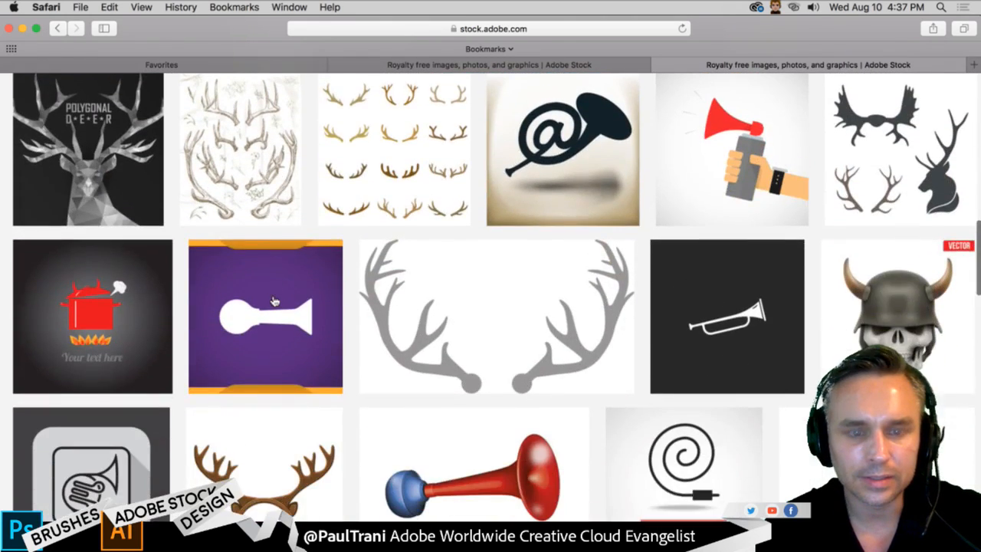
{"action": "left_click", "coordinate": [418, 167]}
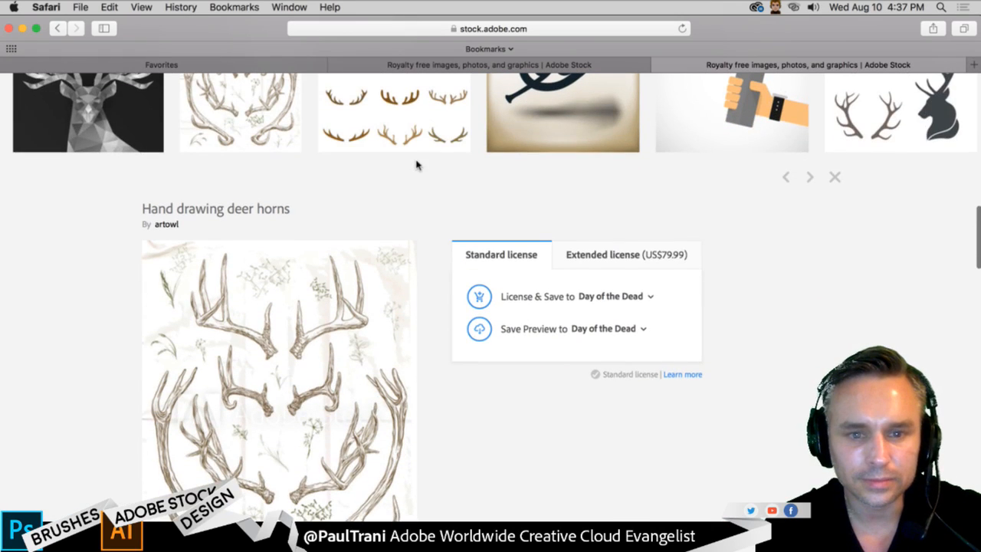
{"action": "scroll", "coordinate": [418, 166], "scroll_direction": "up", "scroll_amount": 20}
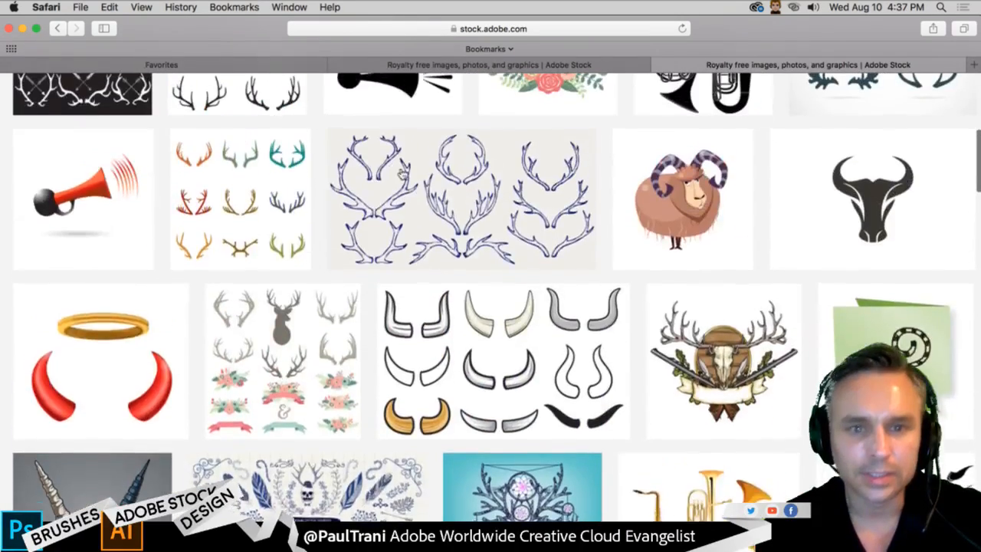
- Switch back to Photoshop and search Adobe Stock for "horns" from the Day of the Dead library
{"action": "key", "text": "super+Tab"}
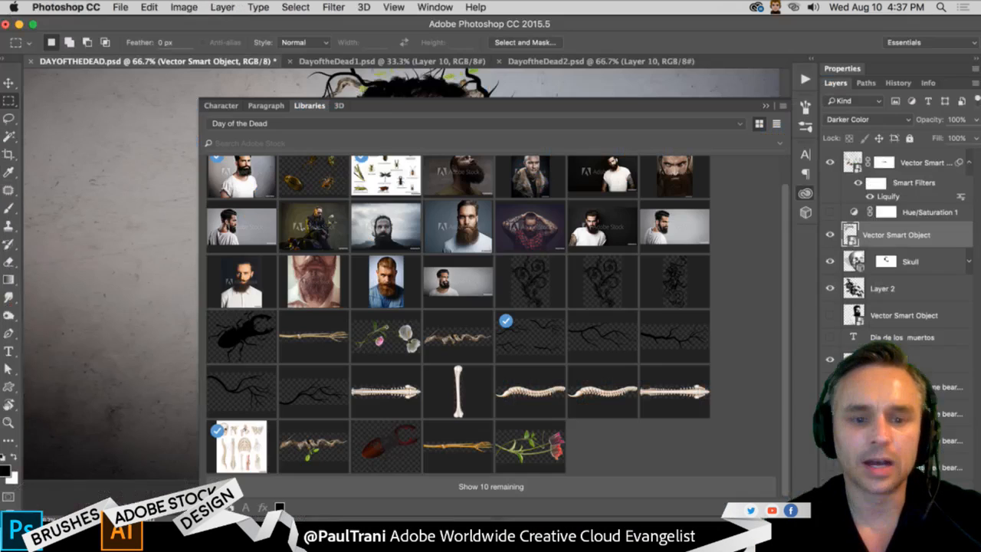
{"action": "left_click", "coordinate": [230, 147]}
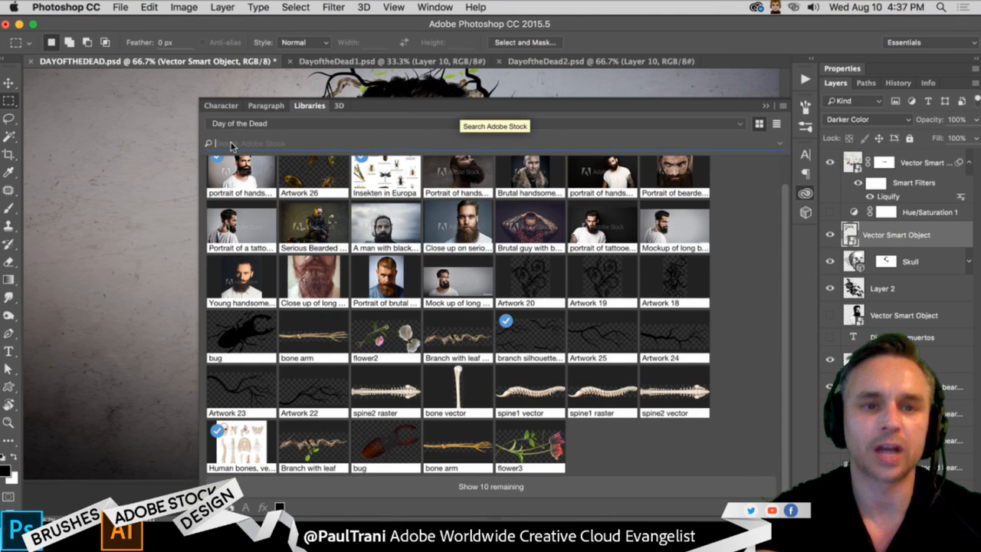
{"action": "type", "text": "horn"}
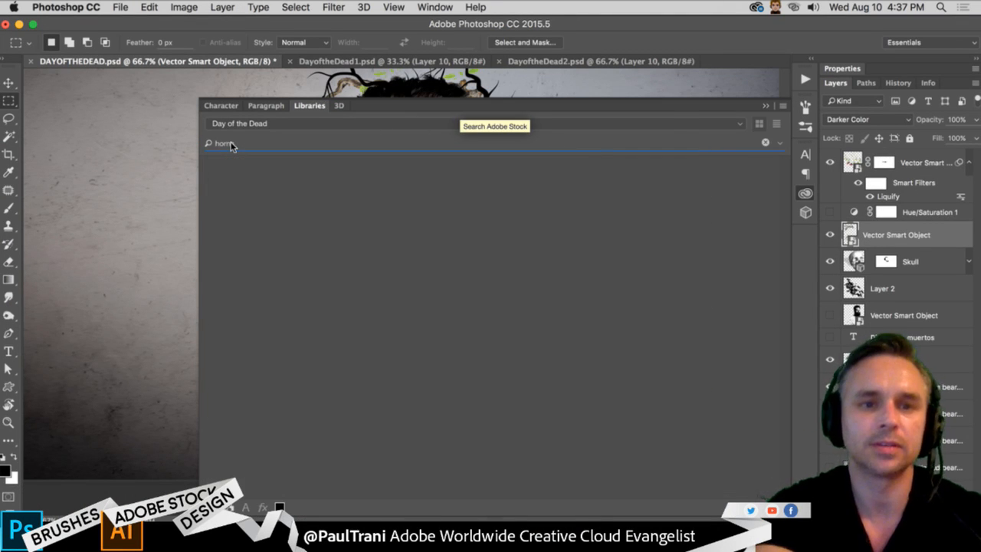
{"action": "type", "text": "s"}
- Limit the horns results to photos by excluding illustrations and vectors, and examine the isolated antlers photo
{"action": "left_click", "coordinate": [213, 179]}
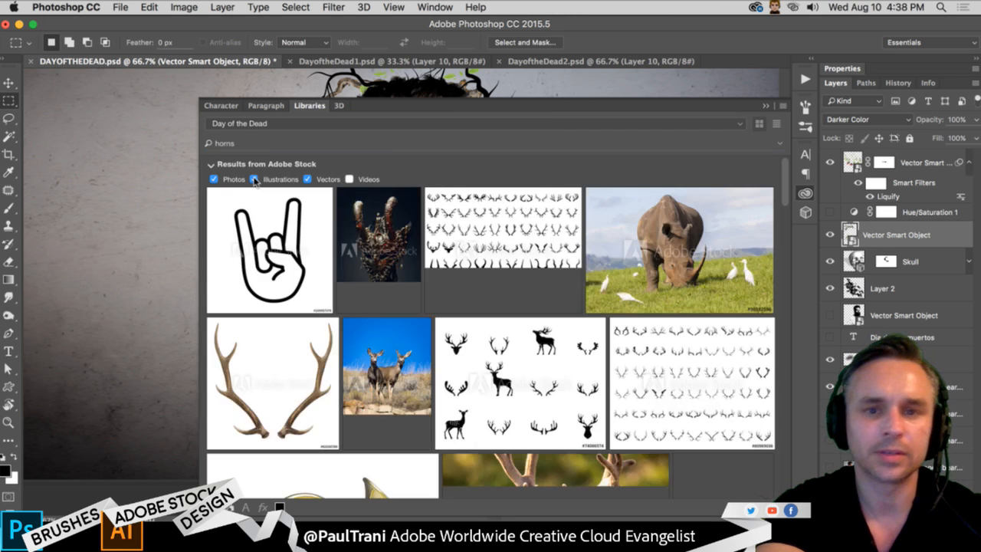
{"action": "left_click", "coordinate": [254, 179]}
{"action": "left_click", "coordinate": [309, 181]}
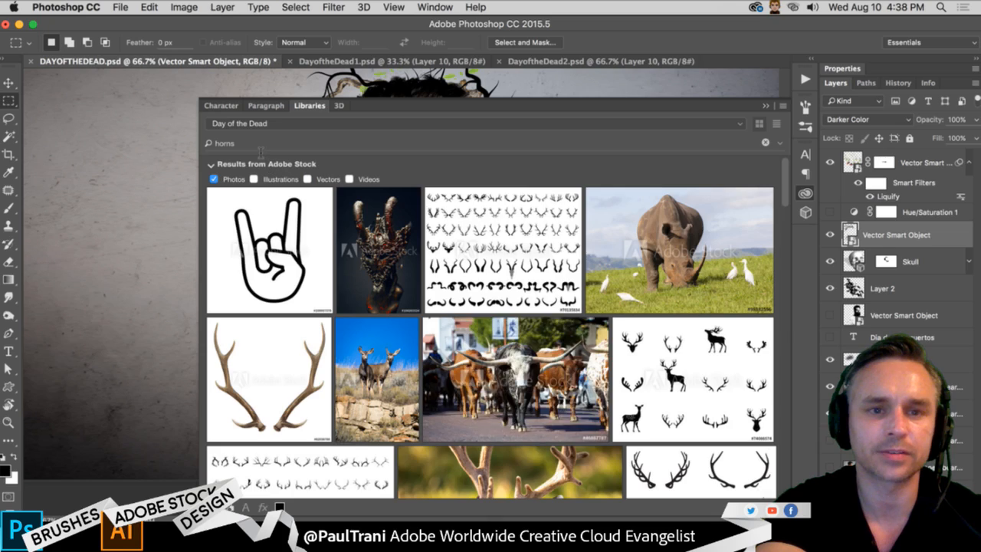
{"action": "double_click", "coordinate": [261, 146]}
{"action": "mouse_move", "coordinate": [565, 245]}
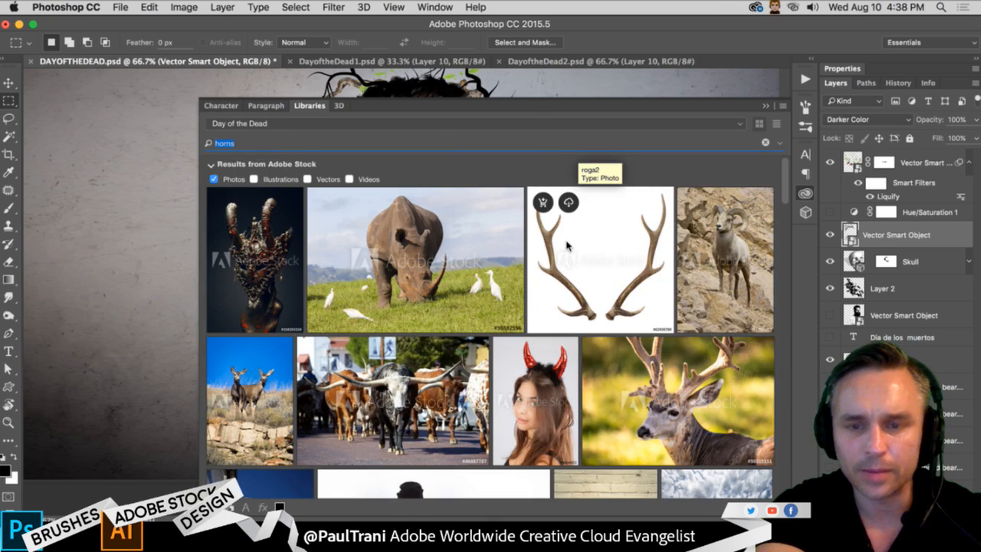
- Browse the Adobe Stock horns photos for isolated horns or tusks suitable for the portrait
{"action": "scroll", "coordinate": [567, 245], "scroll_direction": "down", "scroll_amount": 10}
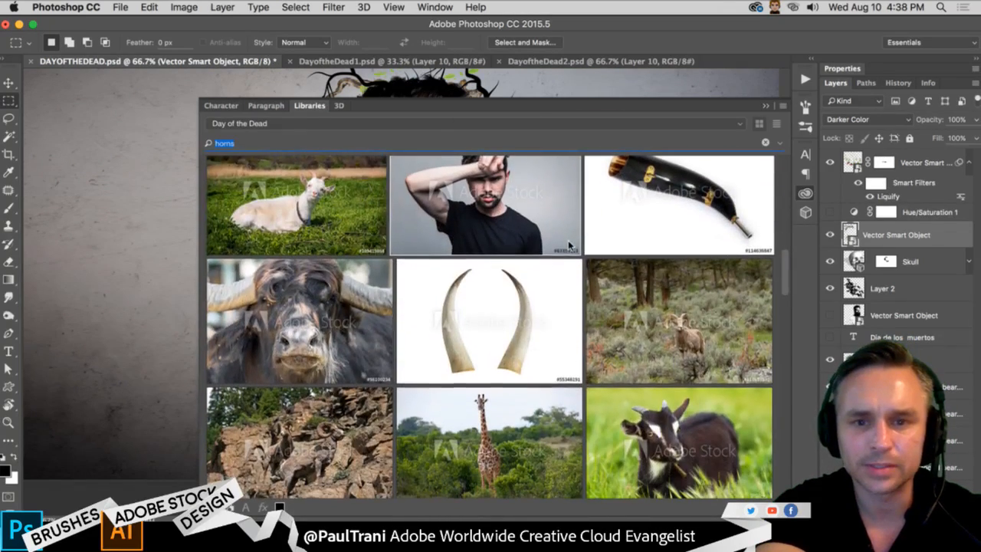
{"action": "mouse_move", "coordinate": [401, 268]}
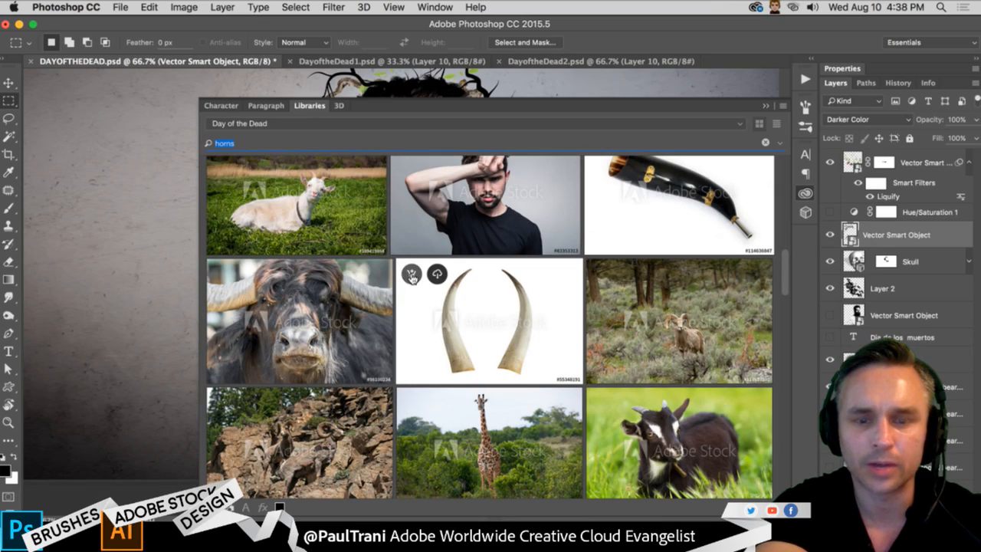
{"action": "scroll", "coordinate": [452, 301], "scroll_direction": "down", "scroll_amount": 5}
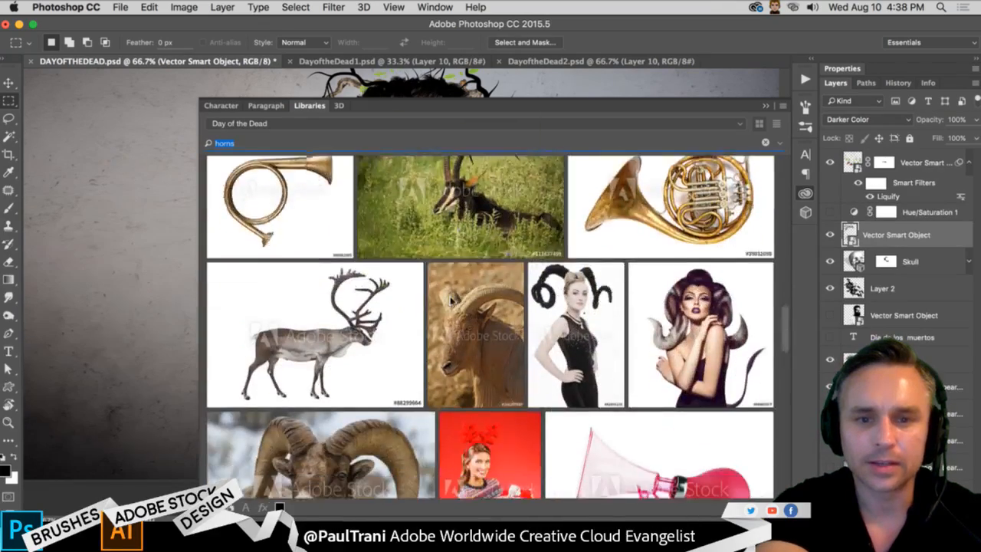
{"action": "scroll", "coordinate": [452, 301], "scroll_direction": "down", "scroll_amount": 15}
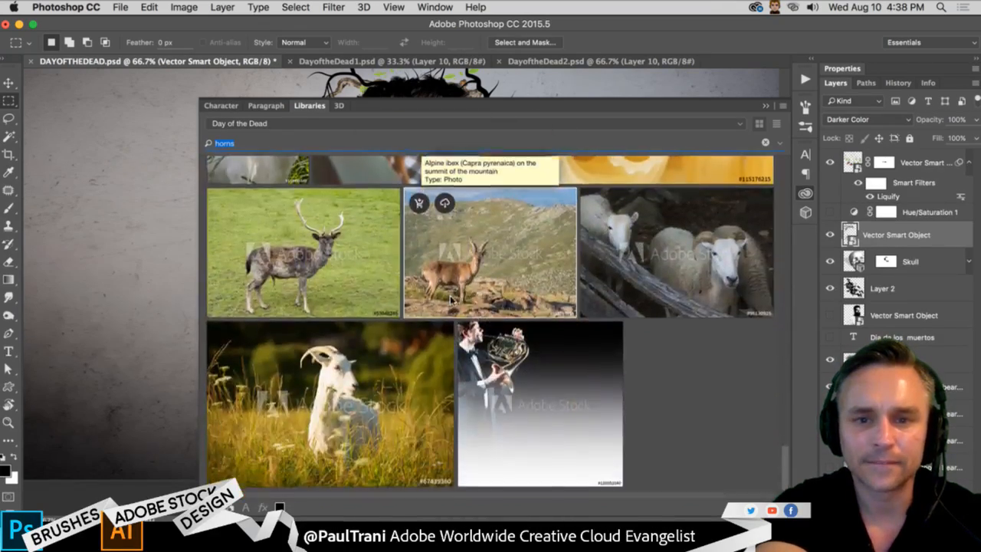
{"action": "scroll", "coordinate": [453, 302], "scroll_direction": "up", "scroll_amount": 10}
{"action": "scroll", "coordinate": [451, 295], "scroll_direction": "up", "scroll_amount": 3}
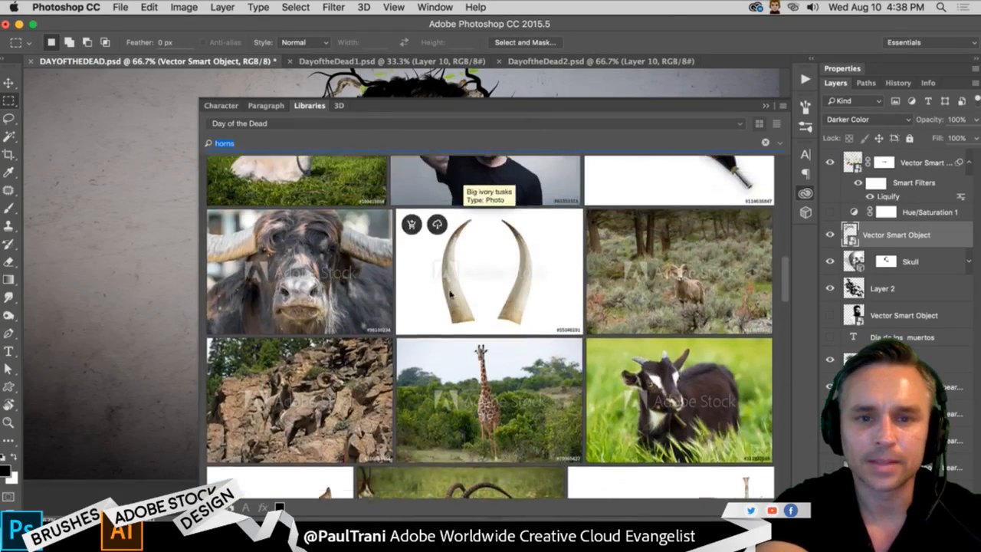
{"action": "scroll", "coordinate": [451, 295], "scroll_direction": "up", "scroll_amount": 4}
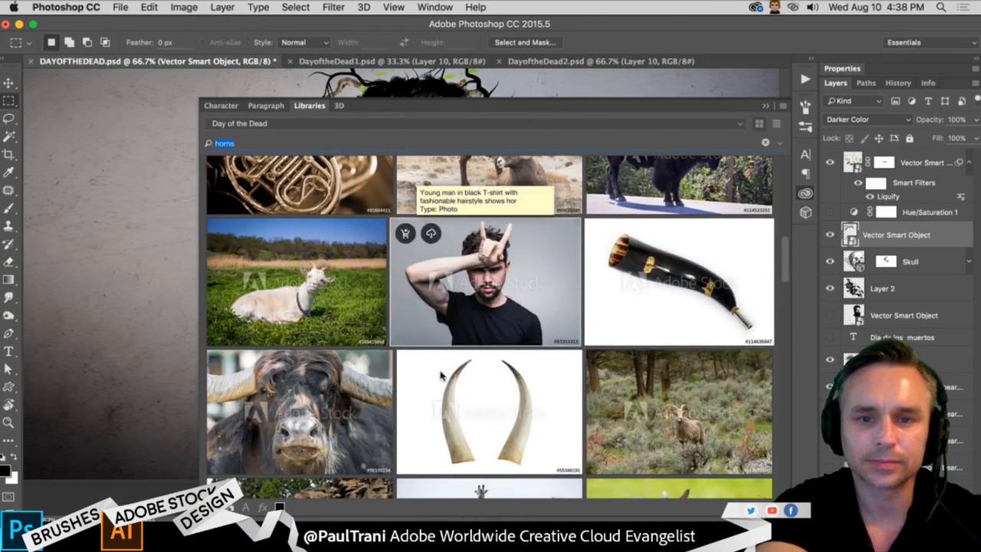
- Try to license the ivory tusks photo, start licensing the "roga2" antlers photo, and collapse the stock library
{"action": "left_click", "coordinate": [414, 367]}
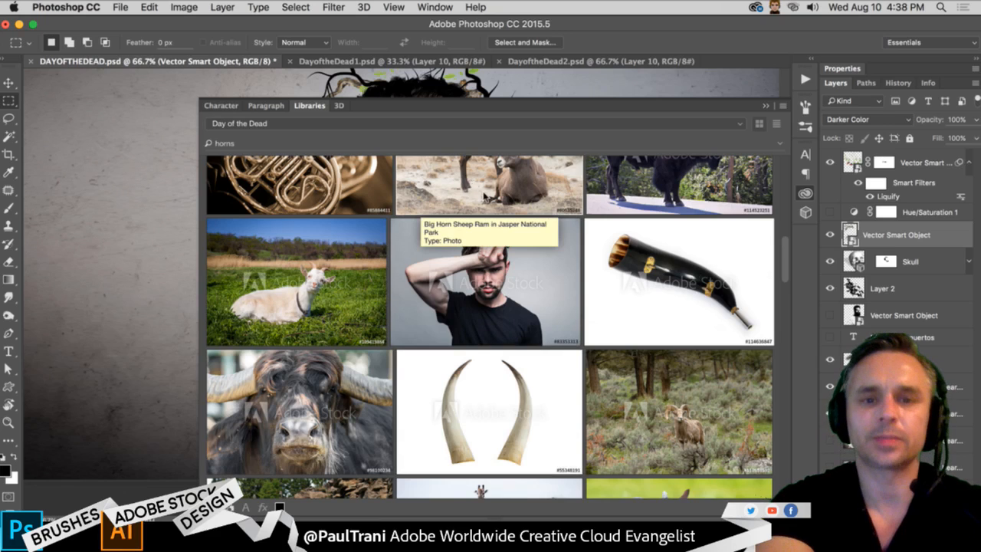
{"action": "scroll", "coordinate": [484, 197], "scroll_direction": "up", "scroll_amount": 5}
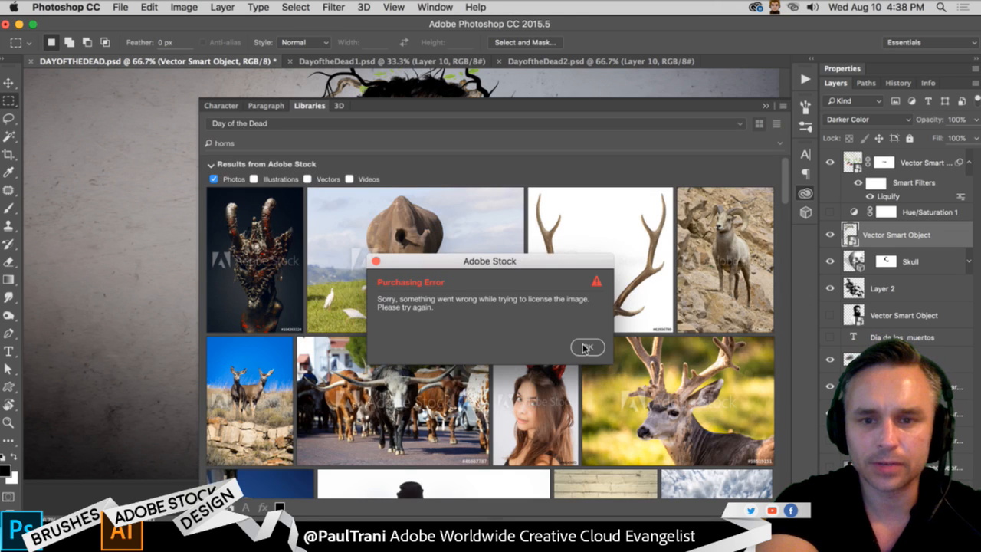
{"action": "left_click", "coordinate": [585, 348]}
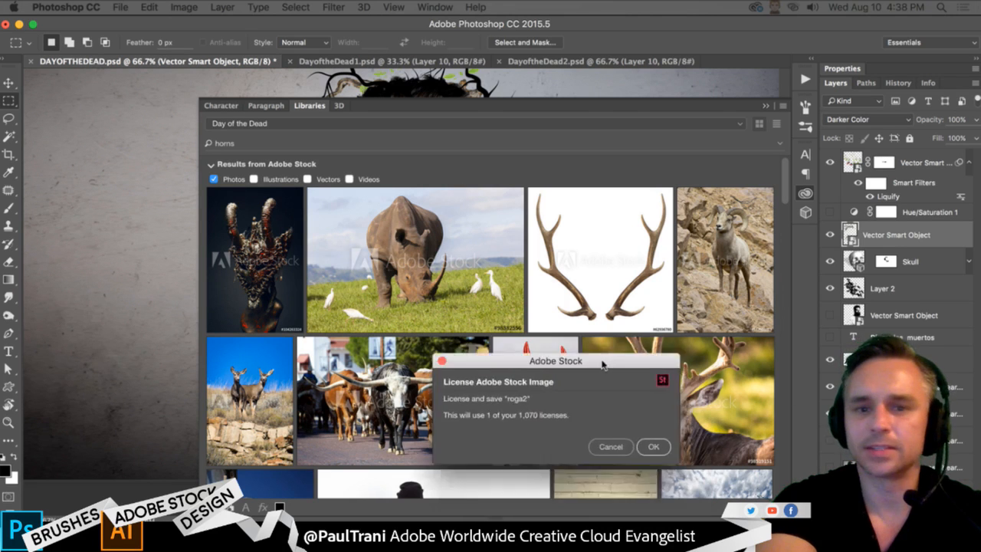
{"action": "left_click", "coordinate": [540, 316]}
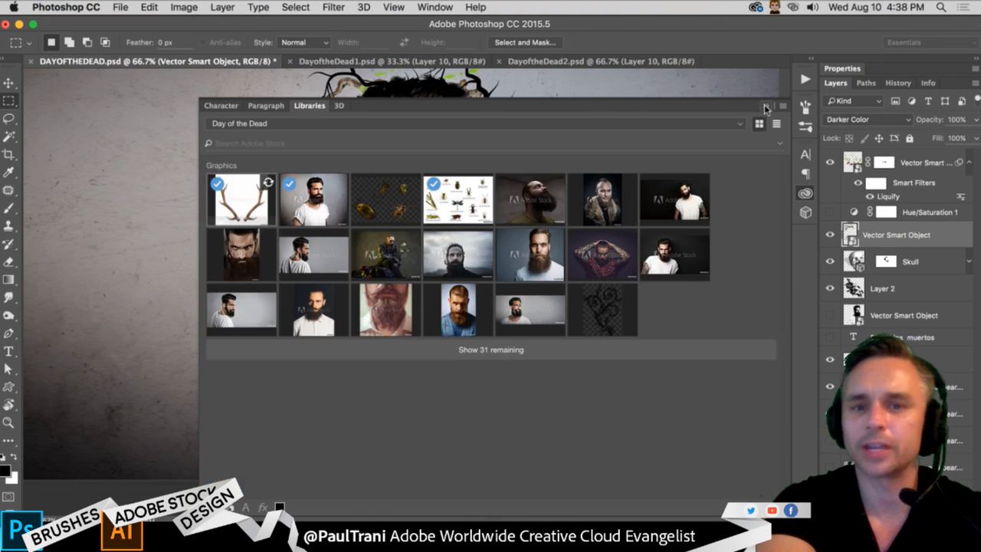
{"action": "left_click", "coordinate": [765, 107]}
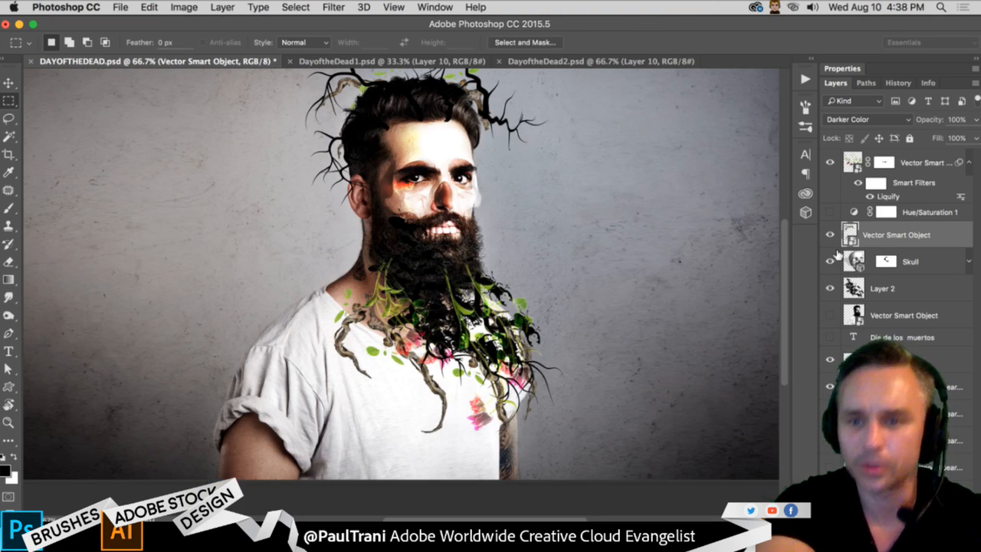
- Quick-select the background around the man on the bearded-man portrait layer, subtracting the area by his lower torso
{"action": "left_click", "coordinate": [889, 387]}
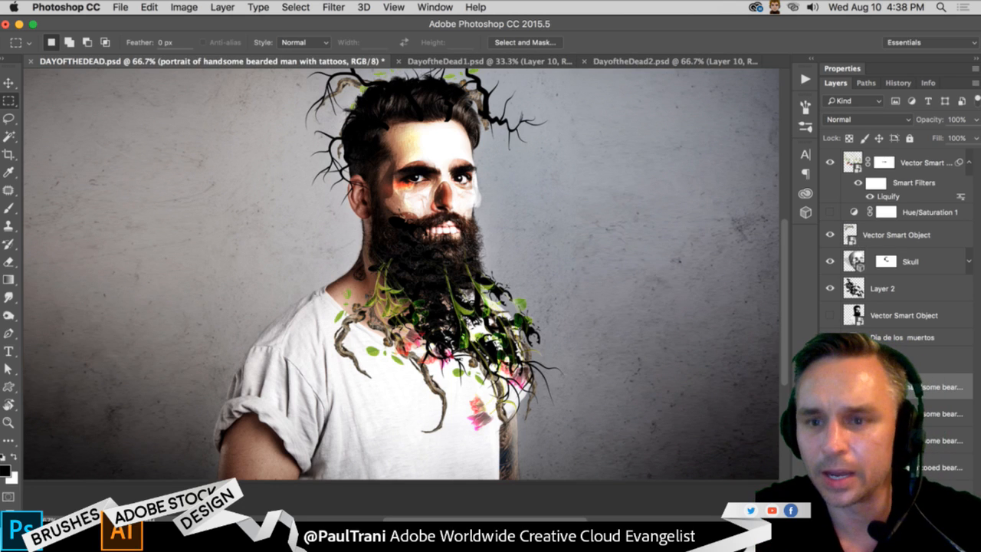
{"action": "key", "text": "super+j"}
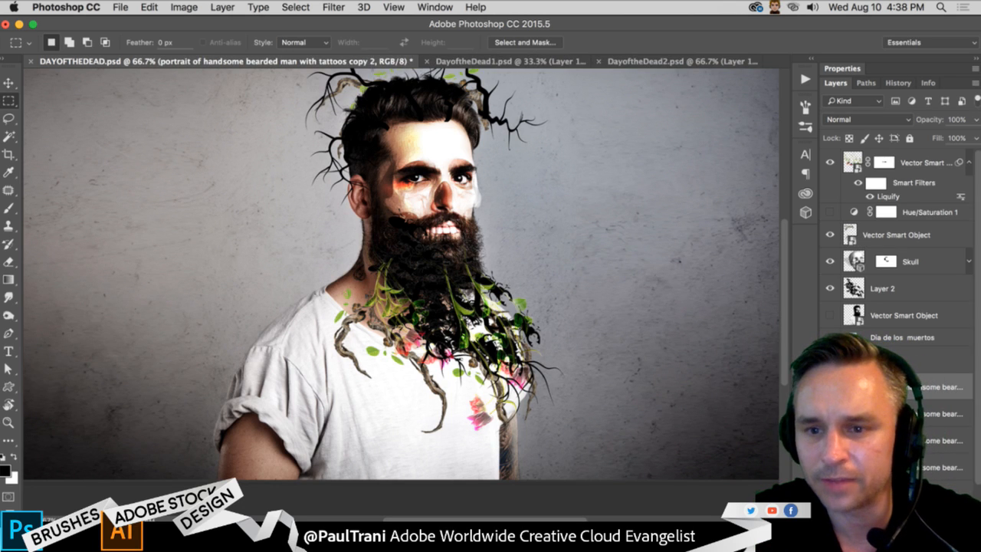
{"action": "key", "text": "super+z"}
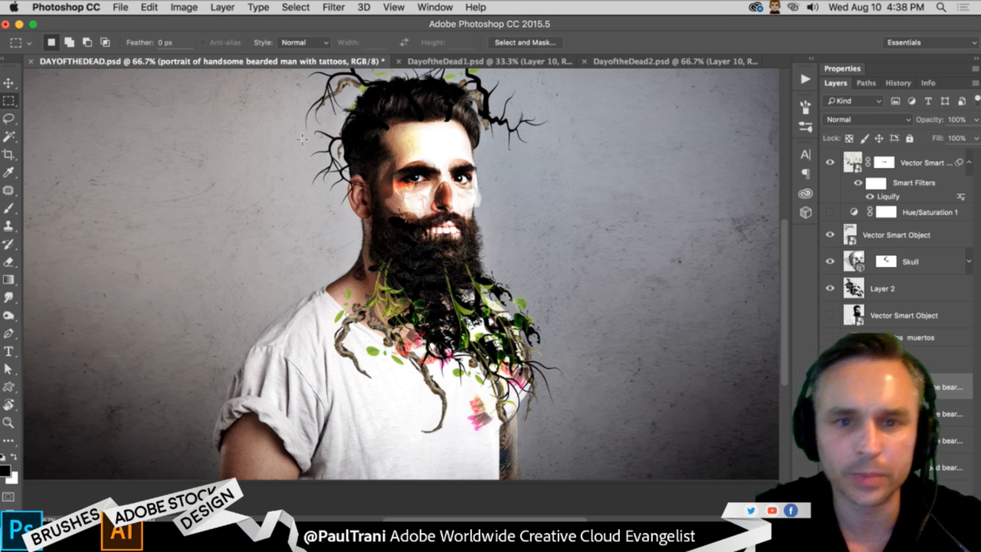
{"action": "scroll", "coordinate": [281, 226], "scroll_direction": "up", "scroll_amount": 3}
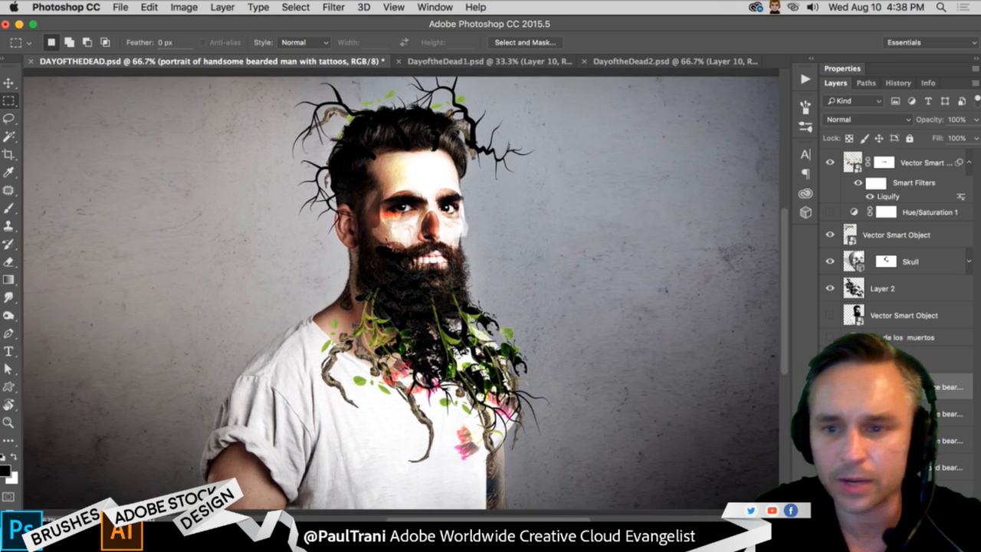
{"action": "left_click", "coordinate": [10, 137]}
{"action": "right_click", "coordinate": [9, 137]}
{"action": "left_click", "coordinate": [61, 137]}
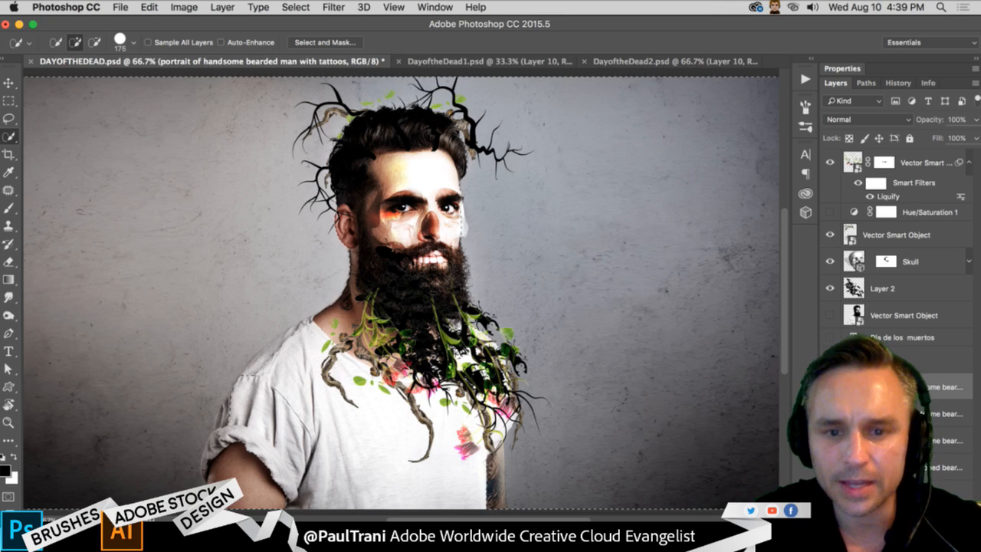
{"action": "key", "text": "alt"}
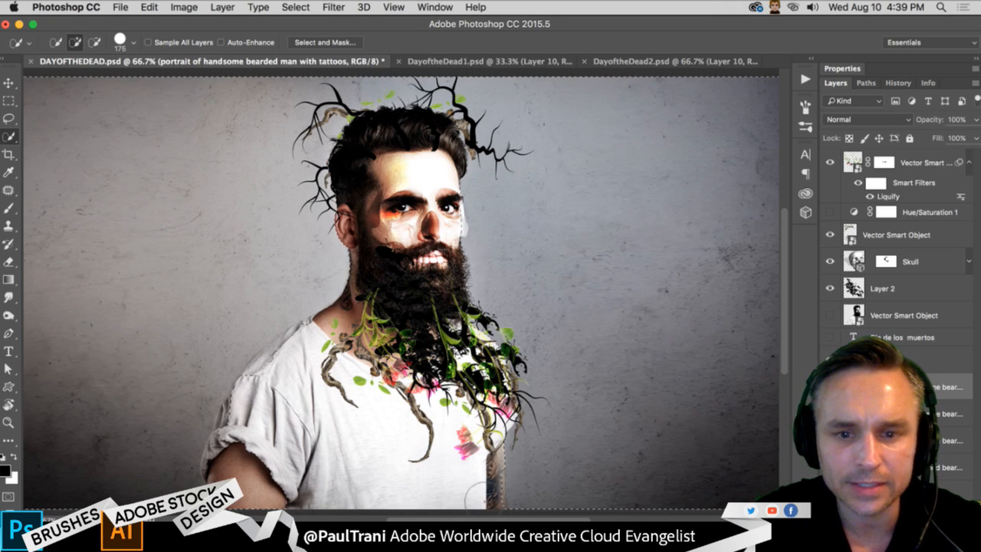
{"action": "left_click", "coordinate": [483, 499], "text": "alt"}
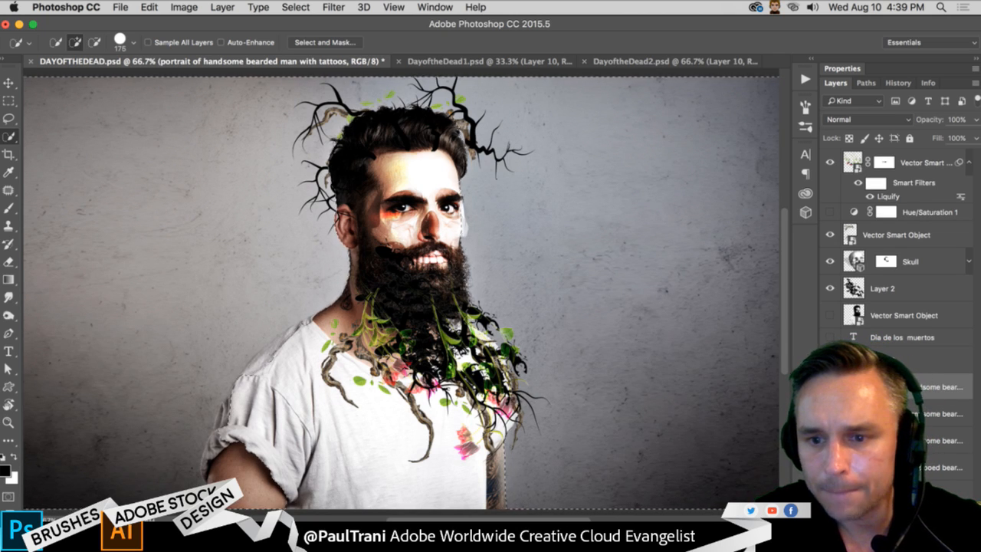
- Add a layer mask to the portrait layer from the selection and invert it to keep only the man
{"action": "left_click", "coordinate": [883, 519]}
{"action": "key", "text": "ctrl+i"}
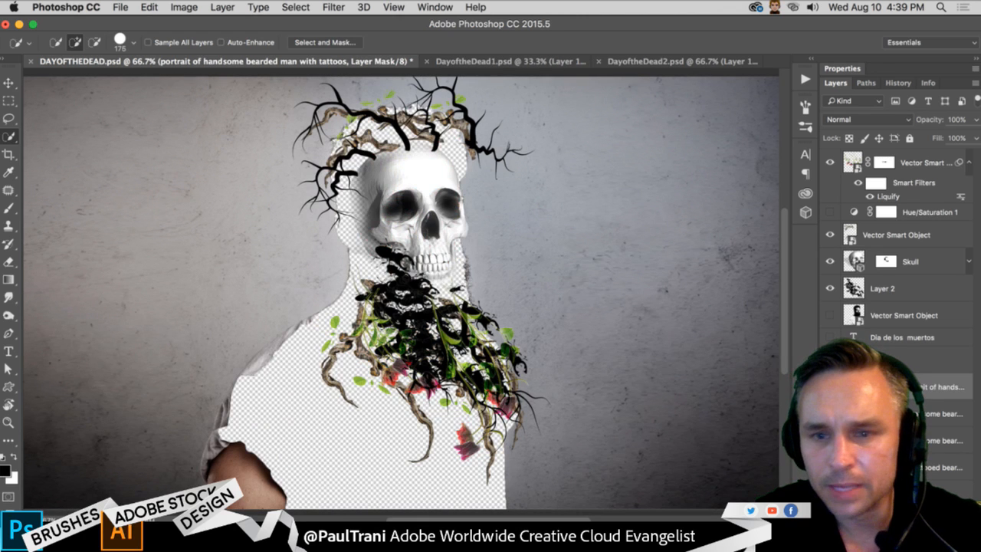
{"action": "key", "text": "super+i"}
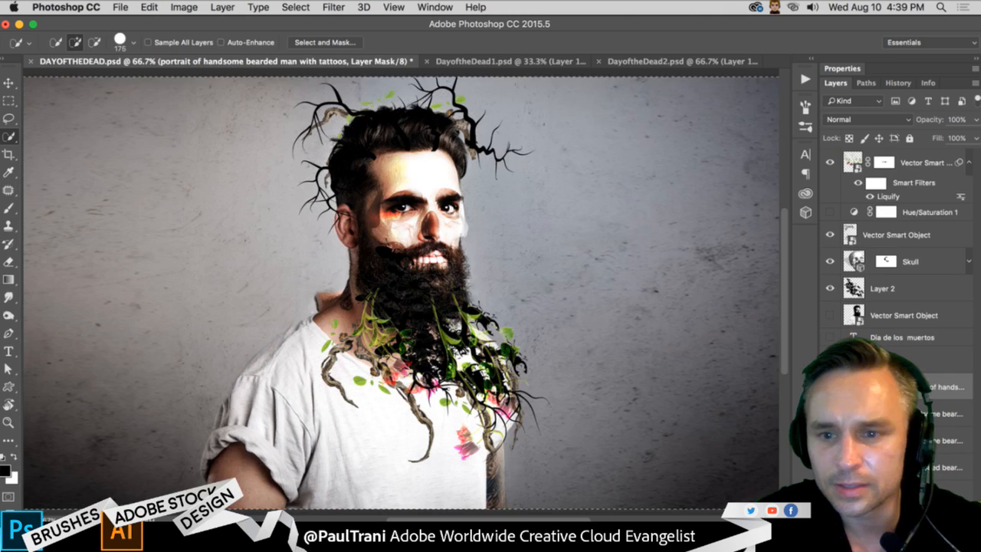
- Add a Brightness/Contrast adjustment layer above the portrait copy with brightness -119 and contrast 76 to darken the background
{"action": "left_click", "coordinate": [882, 414]}
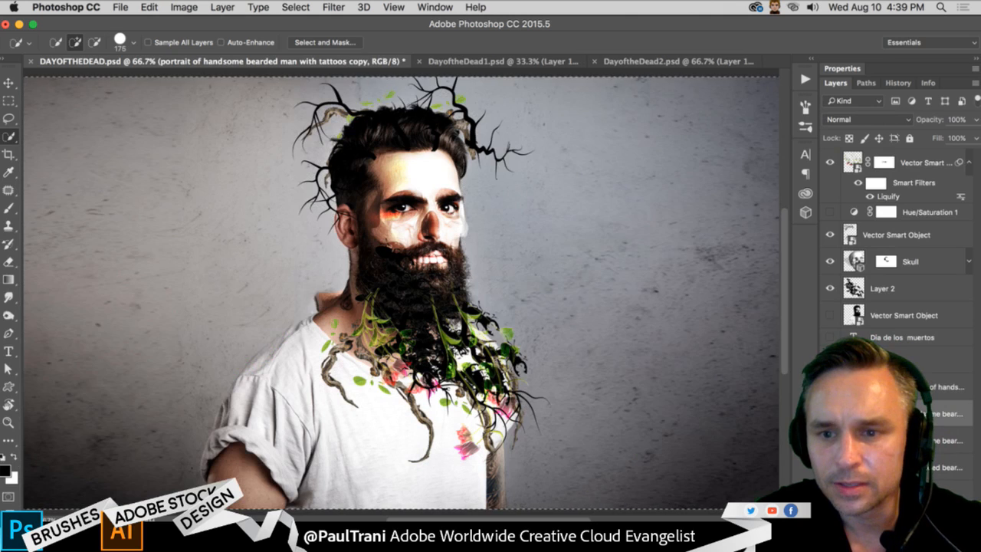
{"action": "left_click", "coordinate": [220, 9]}
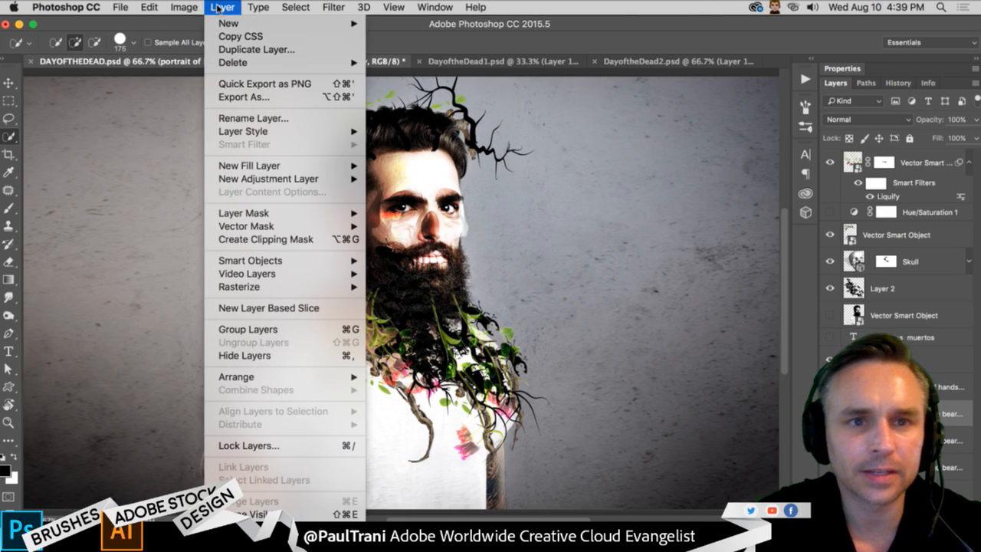
{"action": "mouse_move", "coordinate": [252, 181]}
{"action": "left_click", "coordinate": [399, 183]}
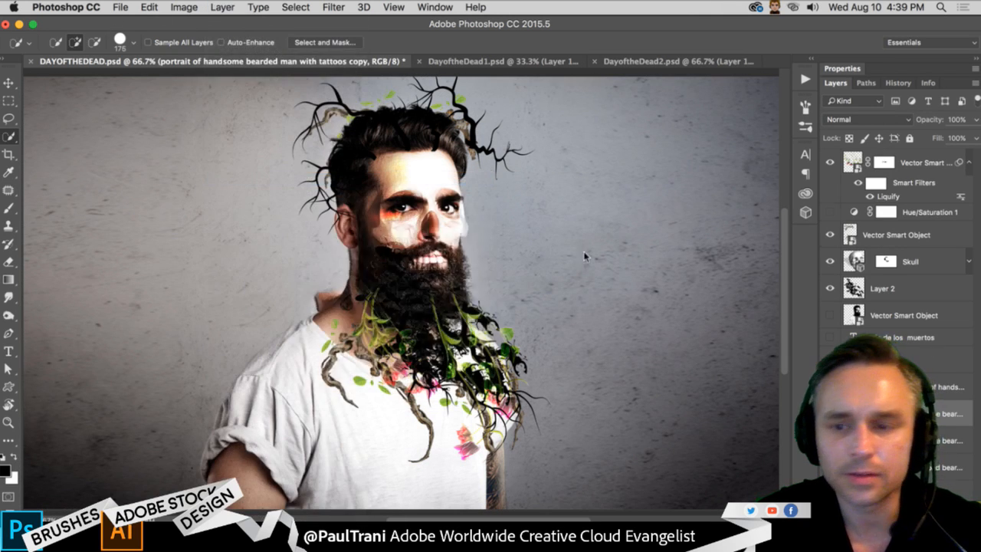
{"action": "left_click", "coordinate": [607, 259]}
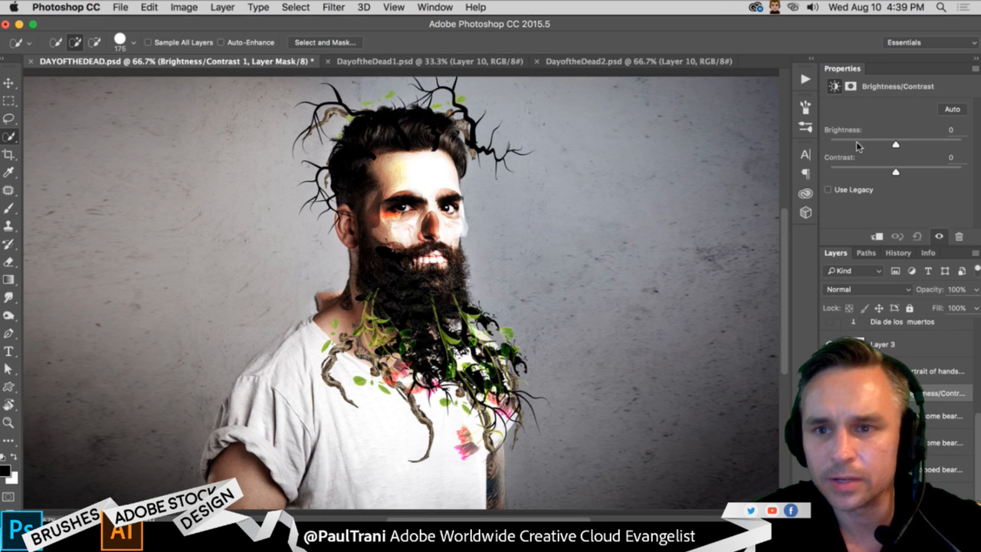
{"action": "left_click_drag", "start_coordinate": [856, 143], "coordinate": [844, 145]}
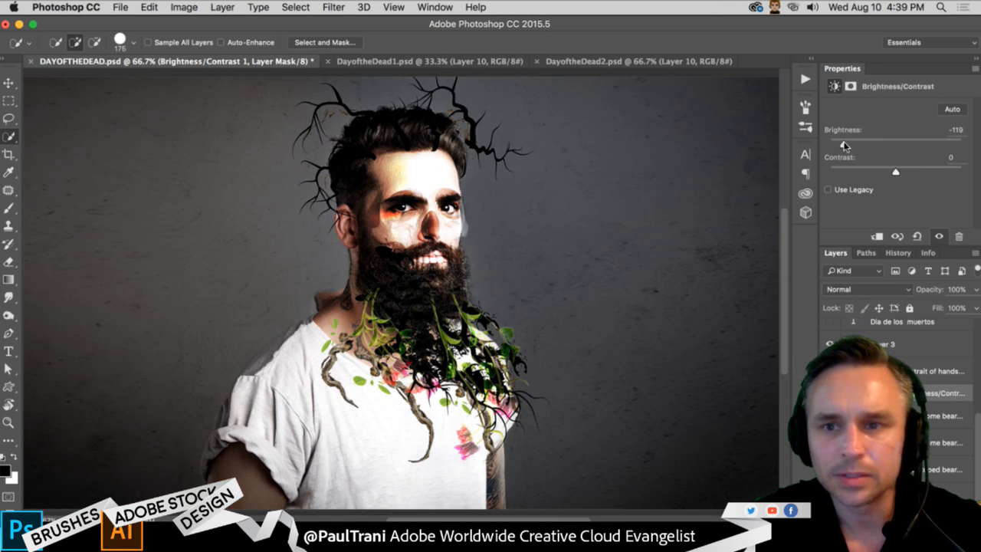
{"action": "left_click_drag", "start_coordinate": [928, 175], "coordinate": [948, 174]}
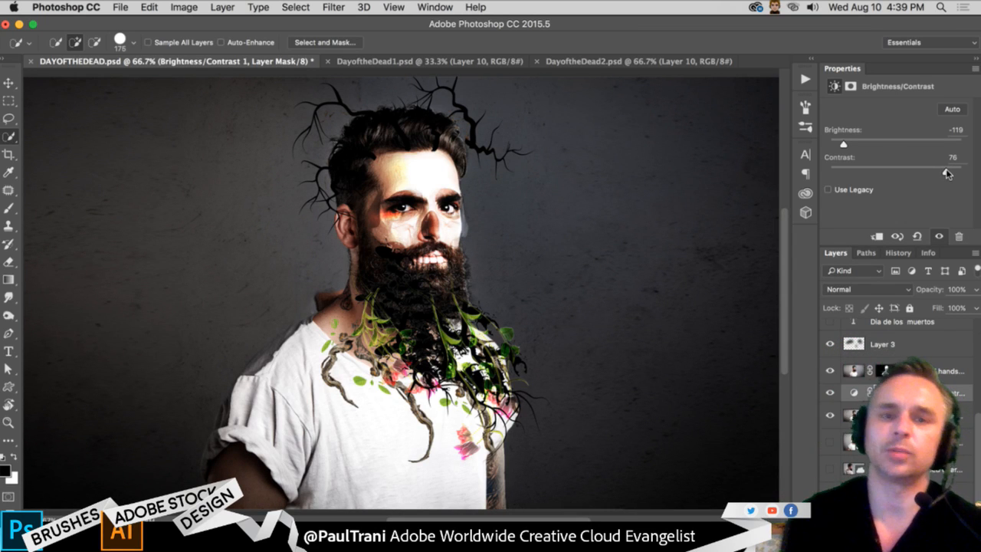
- Add a new empty layer above Layer 3 for shading the eyes
{"action": "left_click", "coordinate": [890, 345]}
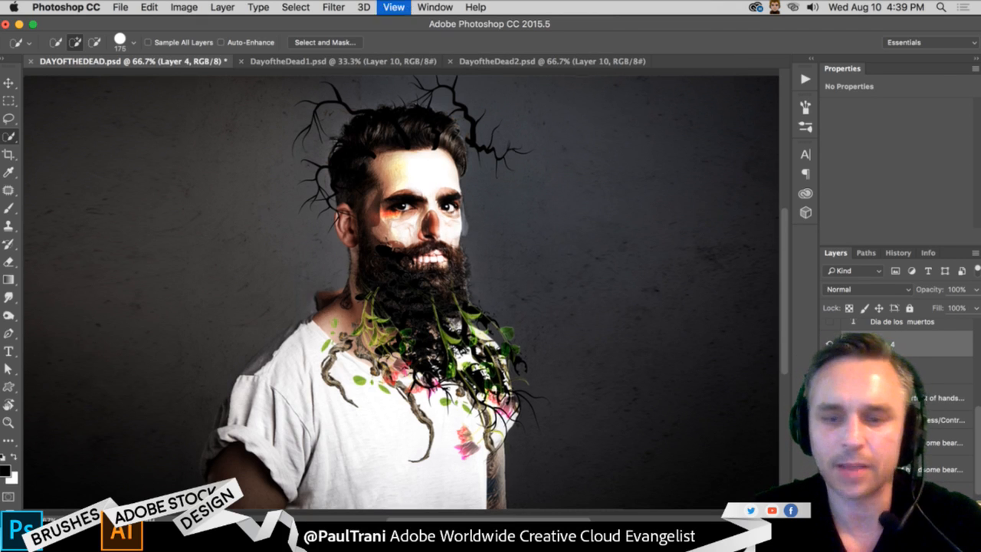
{"action": "key", "text": "super+equal"}
{"action": "key", "text": "super+equal"}
{"action": "scroll", "coordinate": [383, 408], "scroll_direction": "up", "scroll_amount": 10}
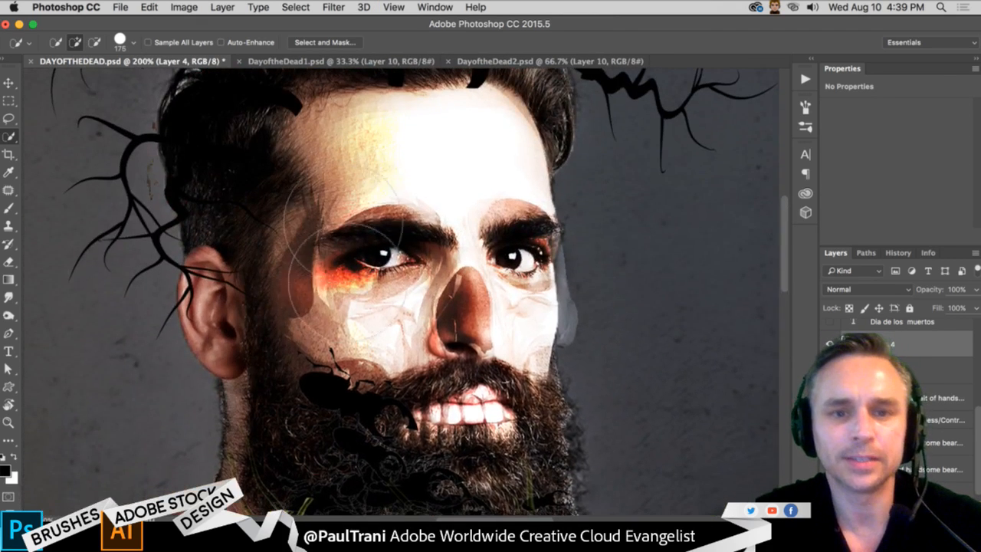
{"action": "key", "text": "bracketleft"}
{"action": "key", "text": "bracketleft"}
{"action": "key", "text": "bracketleft"}
{"action": "key", "text": "bracketleft"}
{"action": "key", "text": "bracketleft"}
{"action": "key", "text": "bracketleft"}
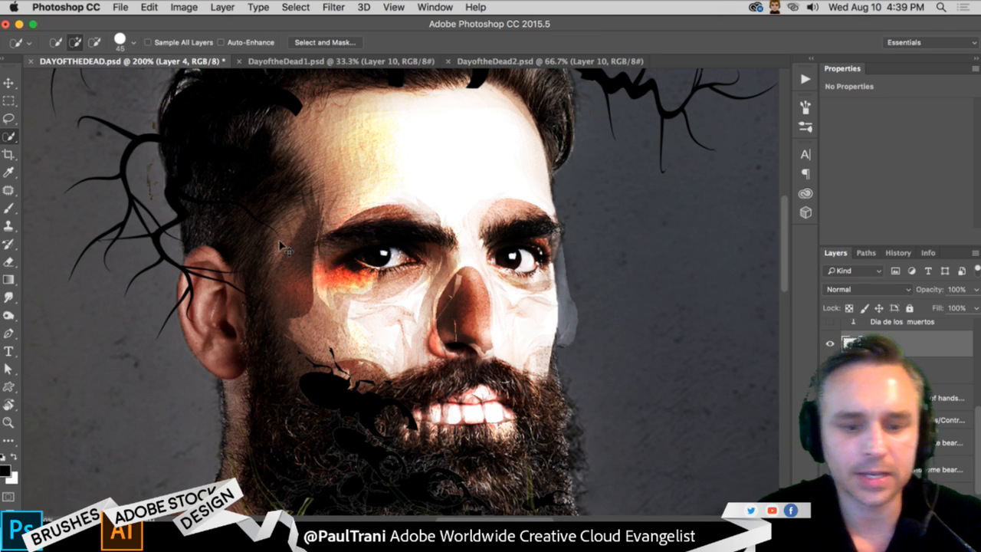
- Paint black over both of the man's eyes with a soft 45 px brush at 25% flow on Layer 4
{"action": "left_click", "coordinate": [6, 208]}
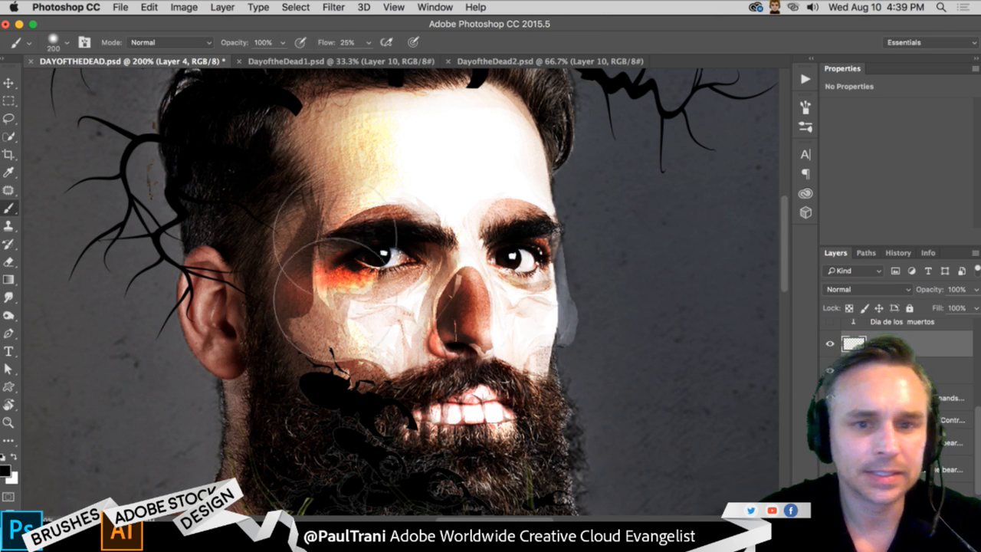
{"action": "key", "text": "bracketleft"}
{"action": "key", "text": "bracketleft"}
{"action": "key", "text": "bracketleft"}
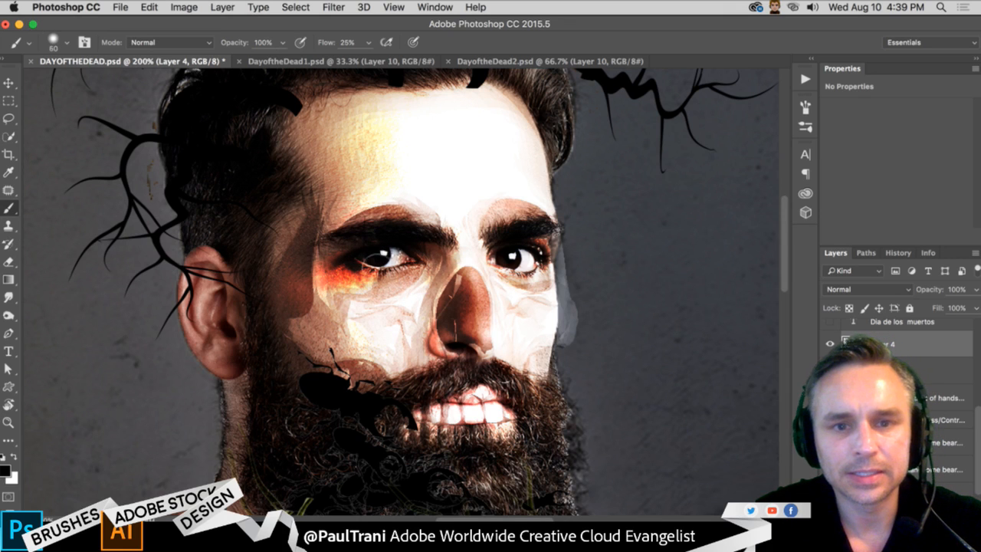
{"action": "key", "text": "bracketleft"}
{"action": "key", "text": "bracketleft"}
{"action": "mouse_move", "coordinate": [378, 260]}
{"action": "left_mouse_down"}
{"action": "mouse_move", "coordinate": [413, 265]}
{"action": "mouse_move", "coordinate": [389, 264]}
{"action": "left_mouse_up"}
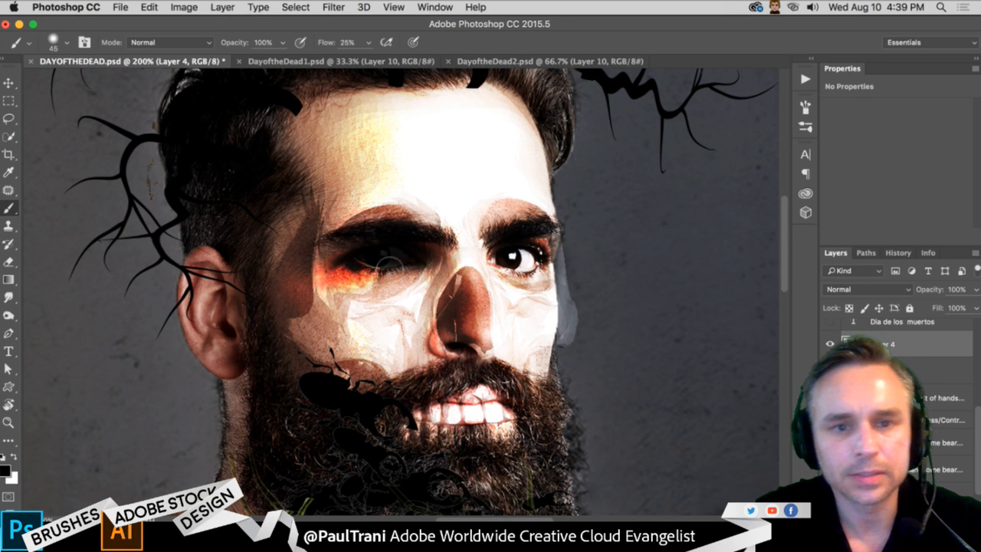
{"action": "mouse_move", "coordinate": [501, 259]}
{"action": "left_mouse_down"}
{"action": "mouse_move", "coordinate": [536, 264]}
{"action": "mouse_move", "coordinate": [518, 265]}
{"action": "left_mouse_up"}
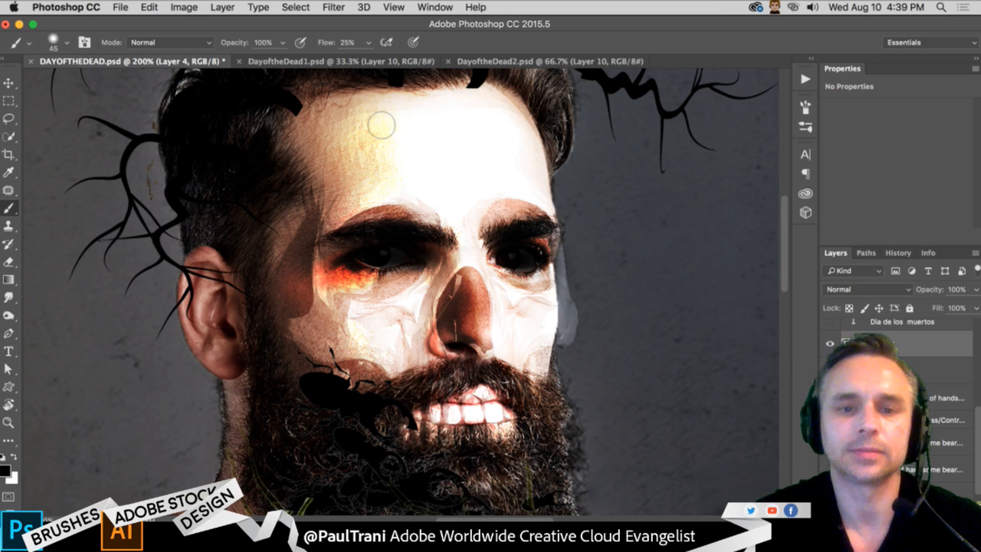
- Collapse the adjustment properties to give the layer stack more room
{"action": "key", "text": "super+minus"}
{"action": "key", "text": "super+minus"}
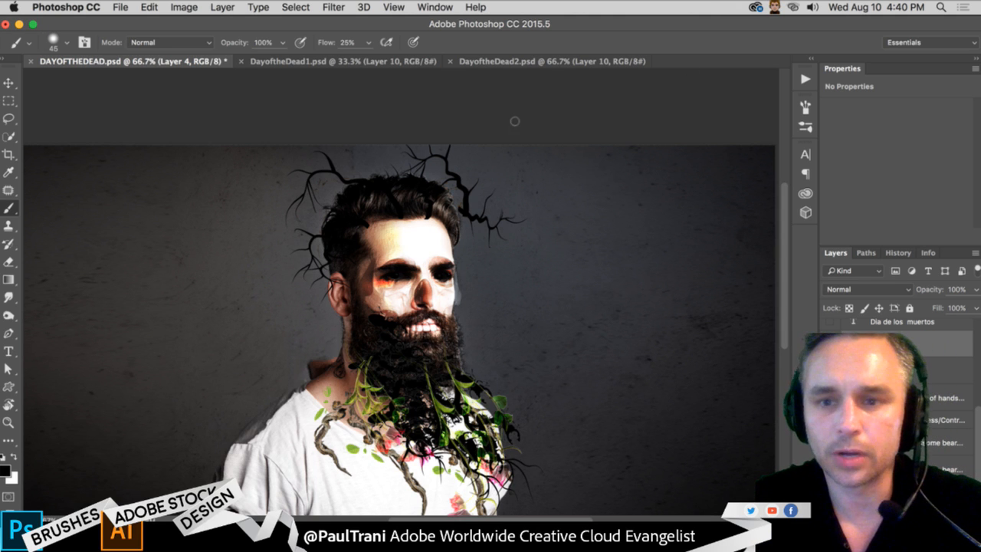
{"action": "double_click", "coordinate": [886, 73]}
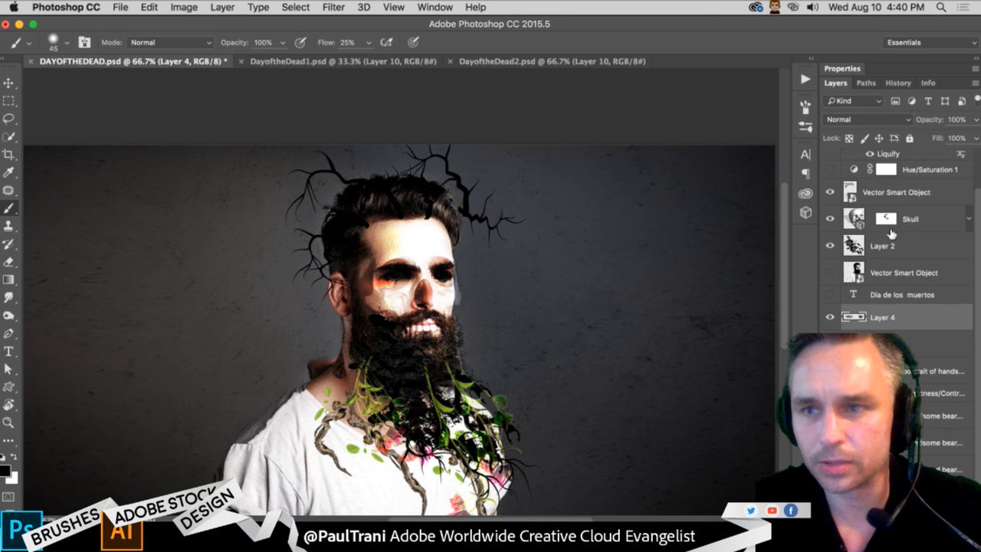
- Duplicate the Skull layer to strengthen its Overlay effect on the man's face
{"action": "scroll", "coordinate": [886, 237], "scroll_direction": "up", "scroll_amount": 2}
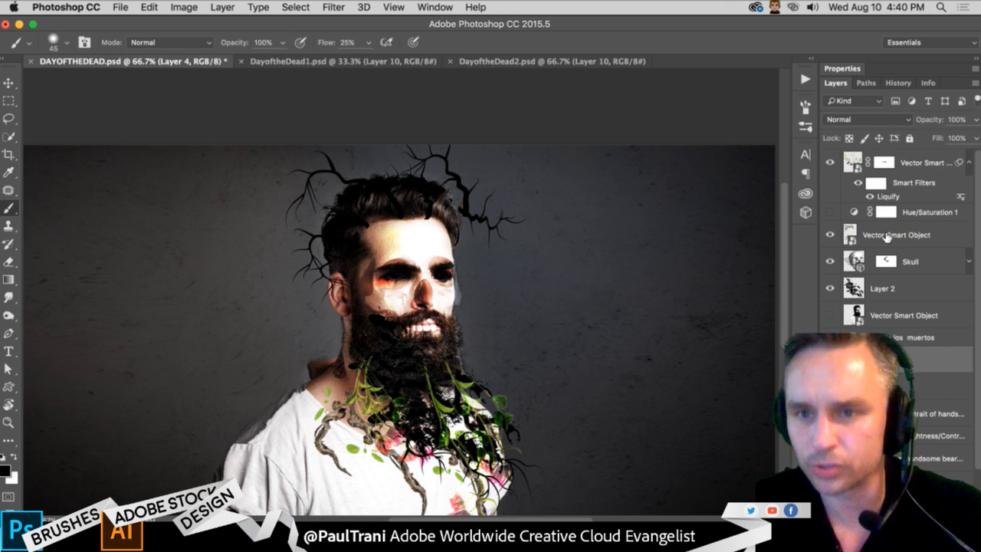
{"action": "left_click", "coordinate": [922, 257]}
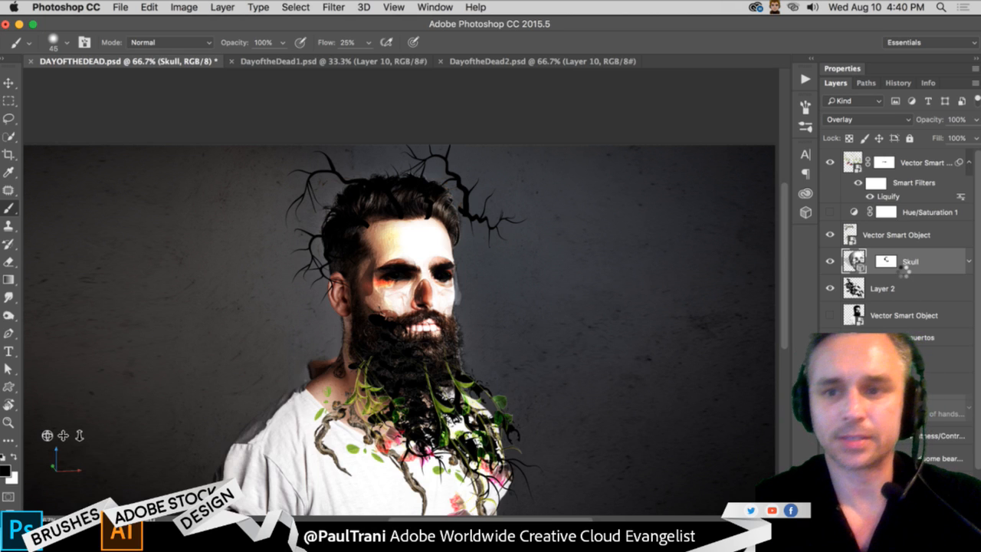
{"action": "key", "text": "super+j"}
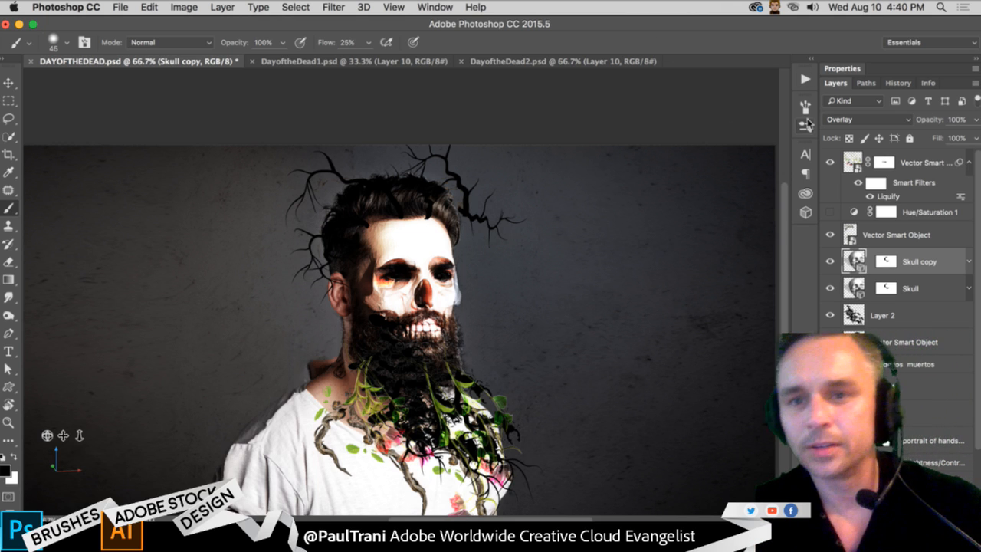
- Place the roga2 antler image from the Day of the Dead library above Skull copy and move it over the man
{"action": "left_click", "coordinate": [7, 98]}
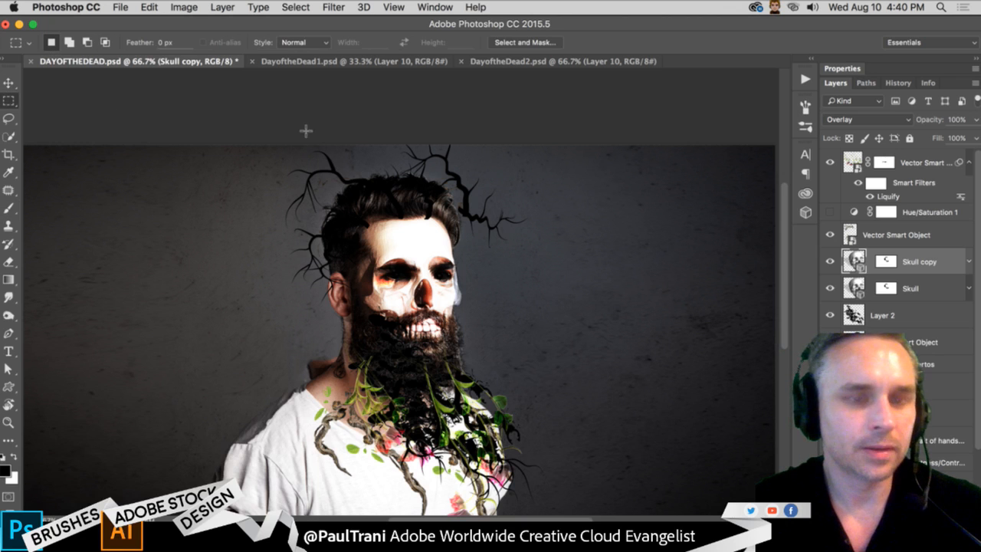
{"action": "left_click", "coordinate": [806, 193]}
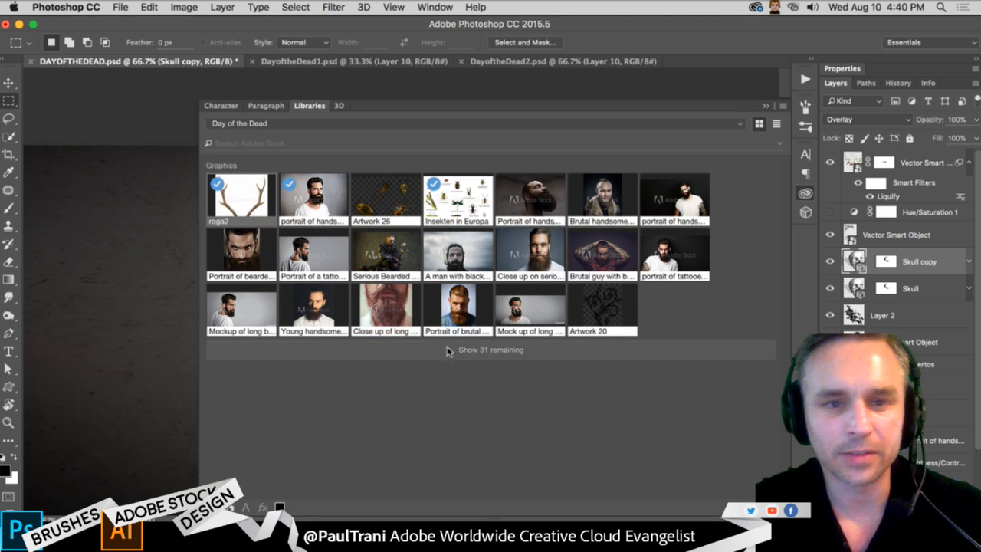
{"action": "left_click", "coordinate": [448, 354]}
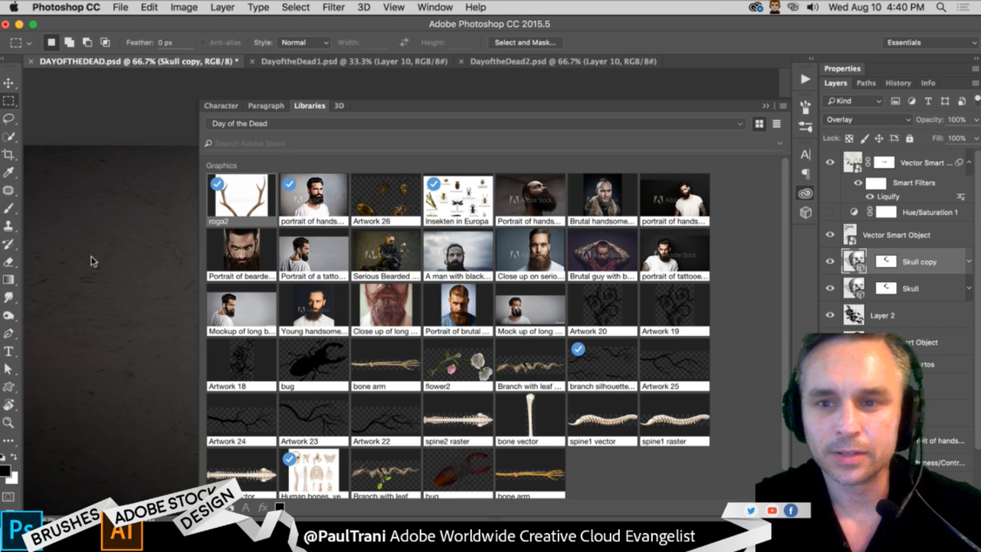
{"action": "left_click_drag", "start_coordinate": [91, 261], "coordinate": [97, 253]}
{"action": "key", "text": "Return"}
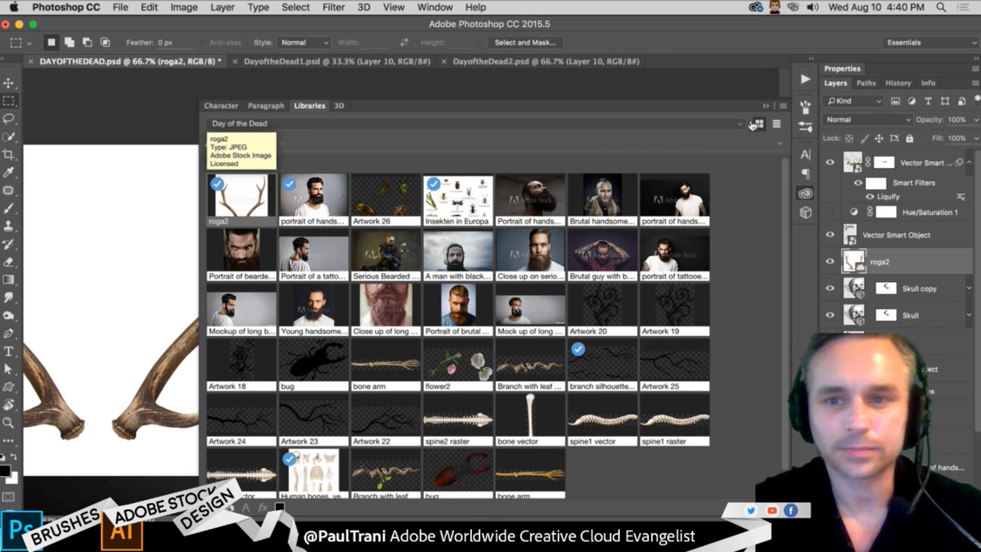
{"action": "left_click", "coordinate": [766, 106]}
{"action": "key", "text": "v"}
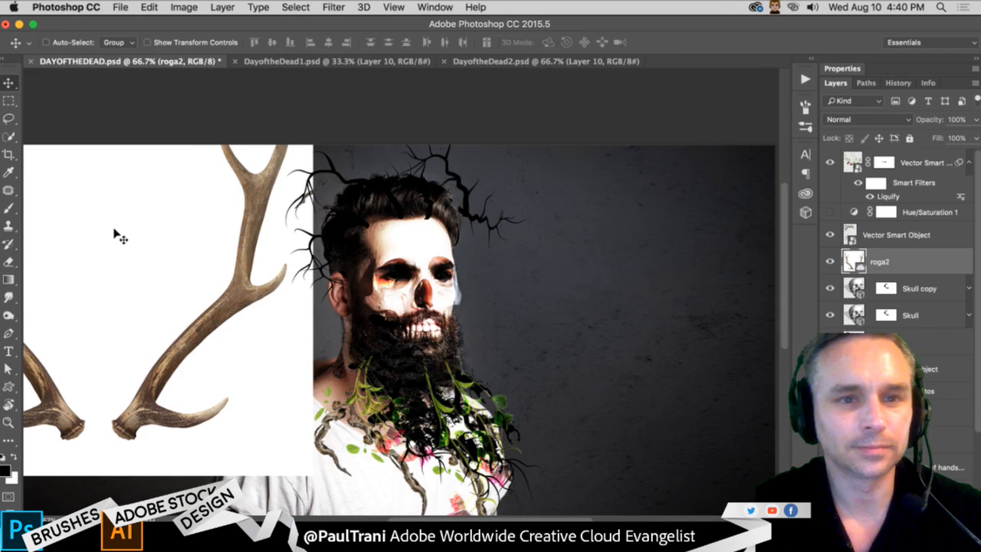
{"action": "left_click_drag", "start_coordinate": [97, 232], "coordinate": [376, 315]}
{"action": "key", "text": "super+minus"}
- Rasterize the roga2 layer, remove the white background around the antlers with the Magic Wand at tolerance 30, and clear the selection
{"action": "right_click", "coordinate": [909, 261]}
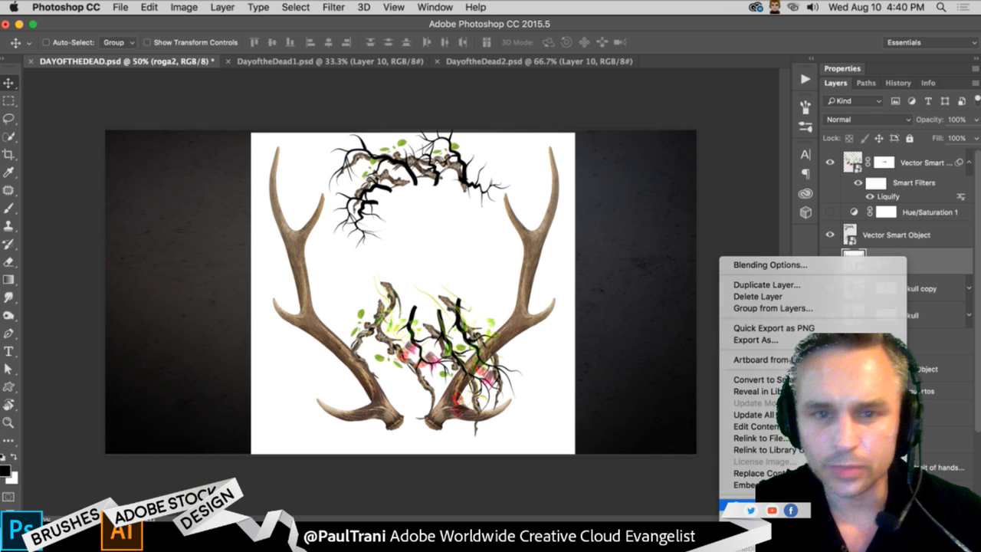
{"action": "left_click", "coordinate": [790, 504]}
{"action": "left_click_drag", "start_coordinate": [6, 140], "coordinate": [47, 148]}
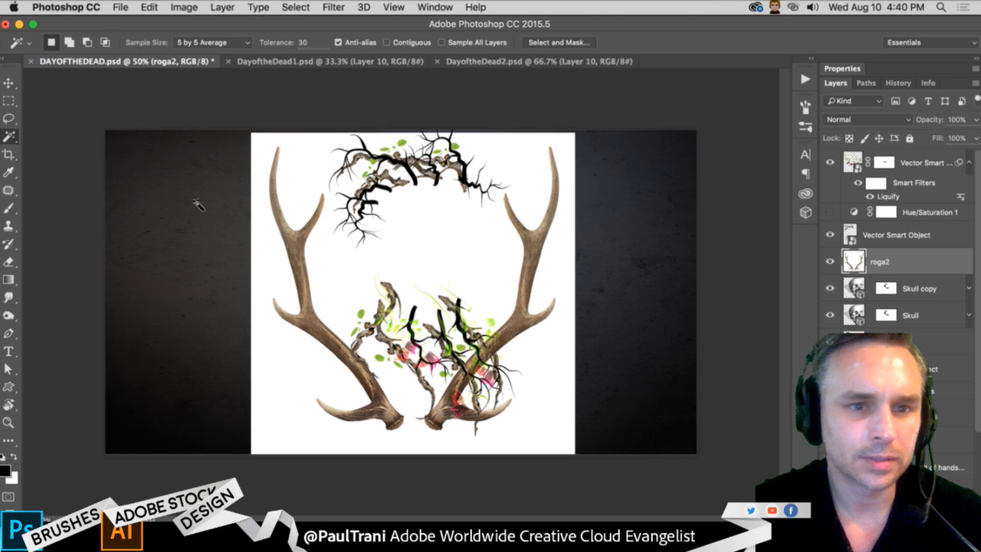
{"action": "left_click", "coordinate": [427, 260]}
{"action": "key", "text": "Delete"}
{"action": "key", "text": "super+f"}
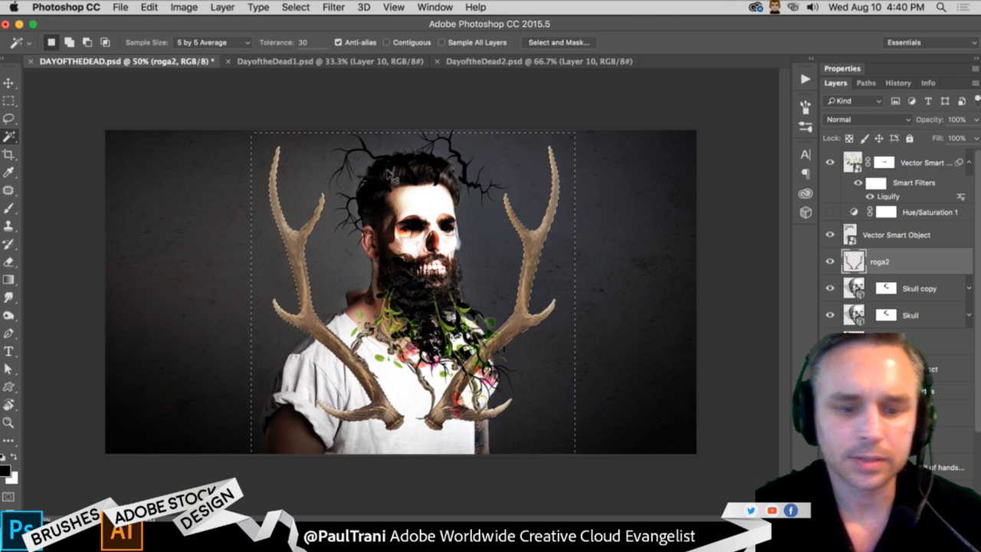
{"action": "left_click", "coordinate": [9, 101]}
{"action": "left_click", "coordinate": [175, 195]}
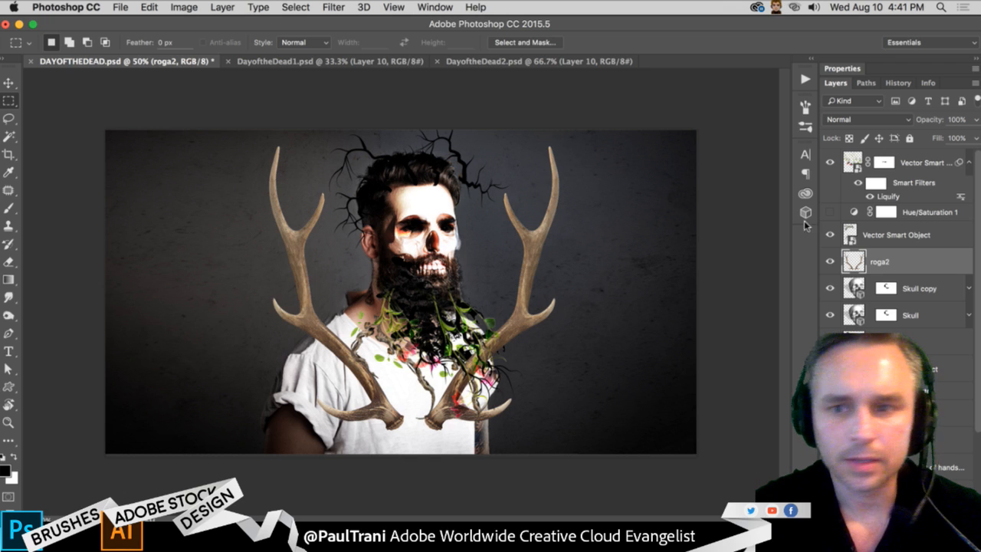
- Convert roga2 to a smart object, scale it to 70.52%, and centre the antlers around the man's beard
{"action": "right_click", "coordinate": [932, 260]}
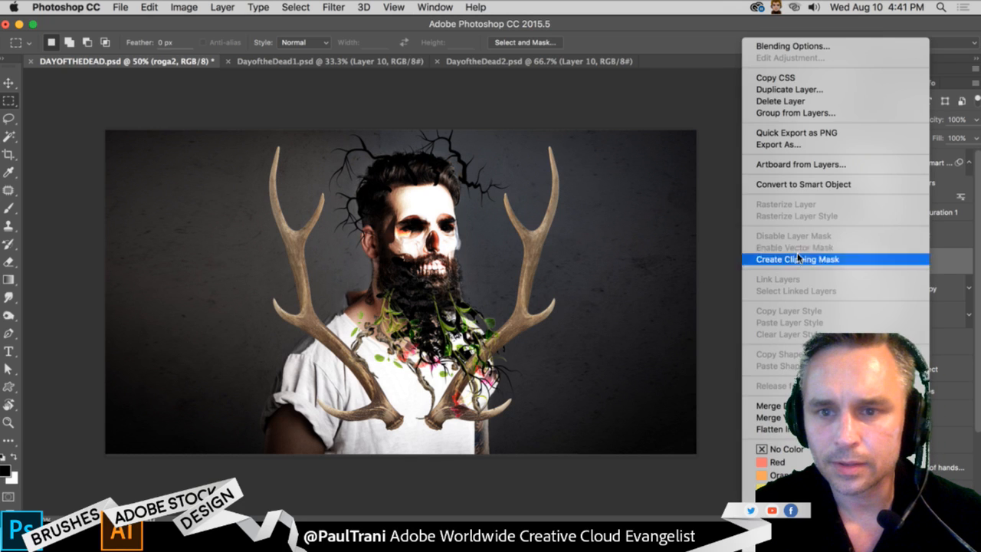
{"action": "left_click", "coordinate": [796, 187]}
{"action": "key", "text": "super+t"}
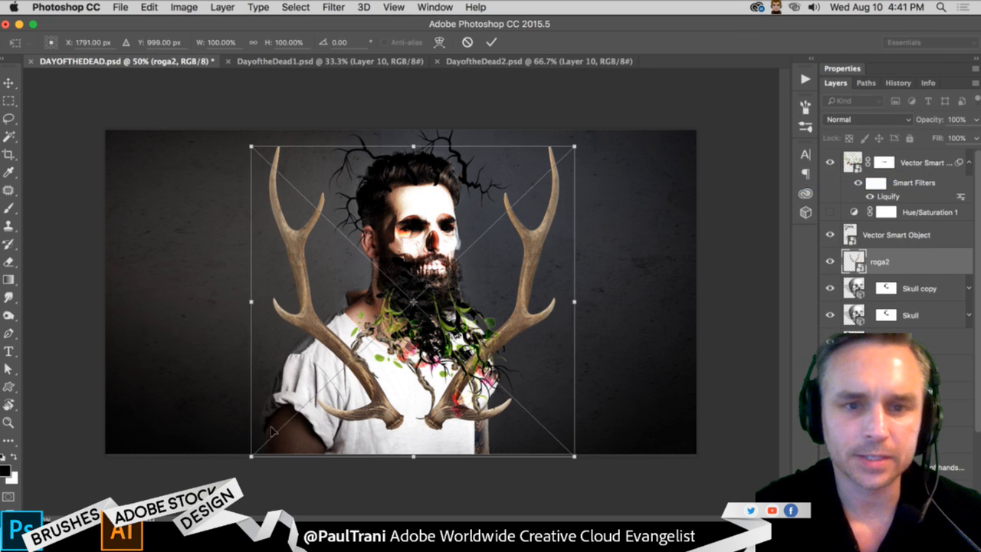
{"action": "left_click_drag", "start_coordinate": [250, 454], "coordinate": [293, 305]}
{"action": "left_click_drag", "start_coordinate": [407, 216], "coordinate": [364, 247]}
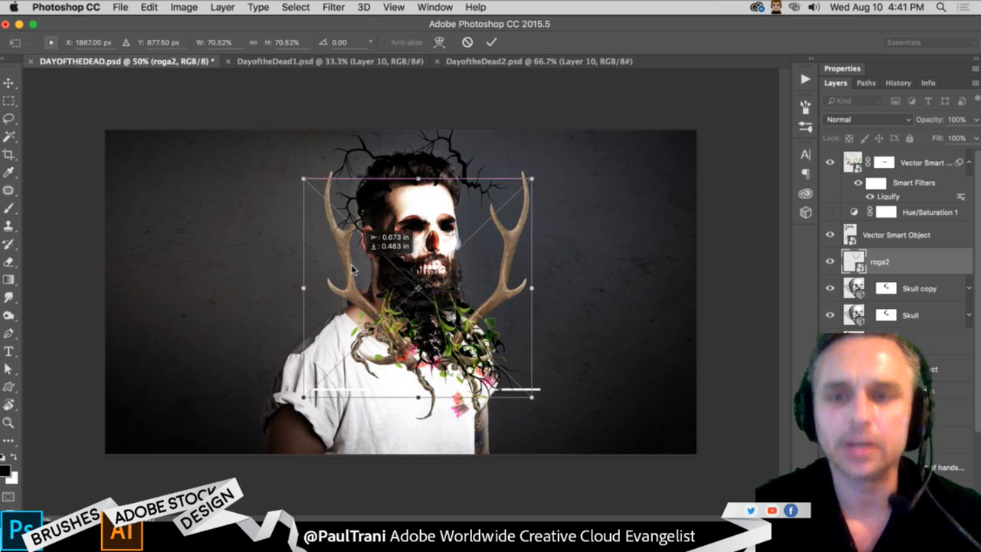
{"action": "key", "text": "Return"}
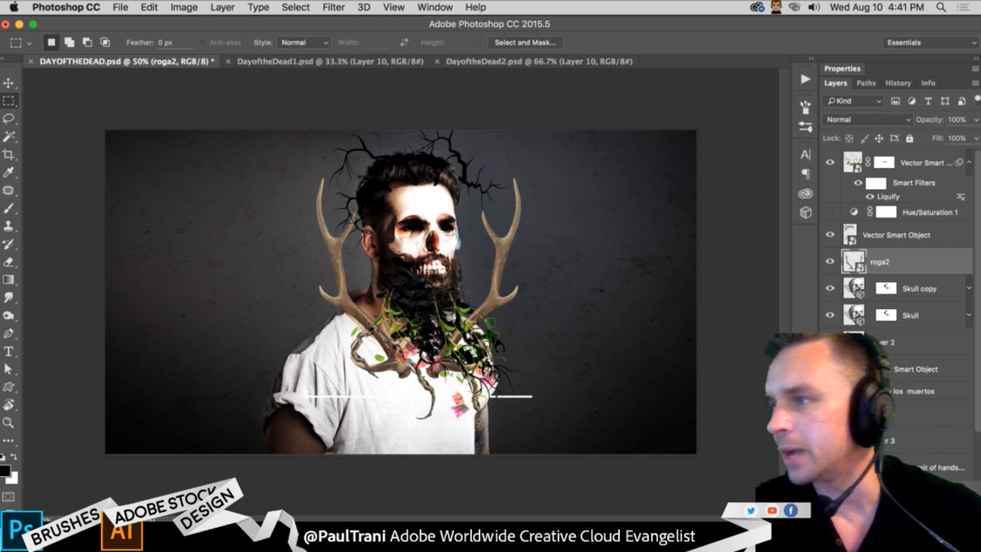
- Duplicate the roga2 layer and delete the white strip along the bottom edge inside the copy's smart object contents
{"action": "key", "text": "super+j"}
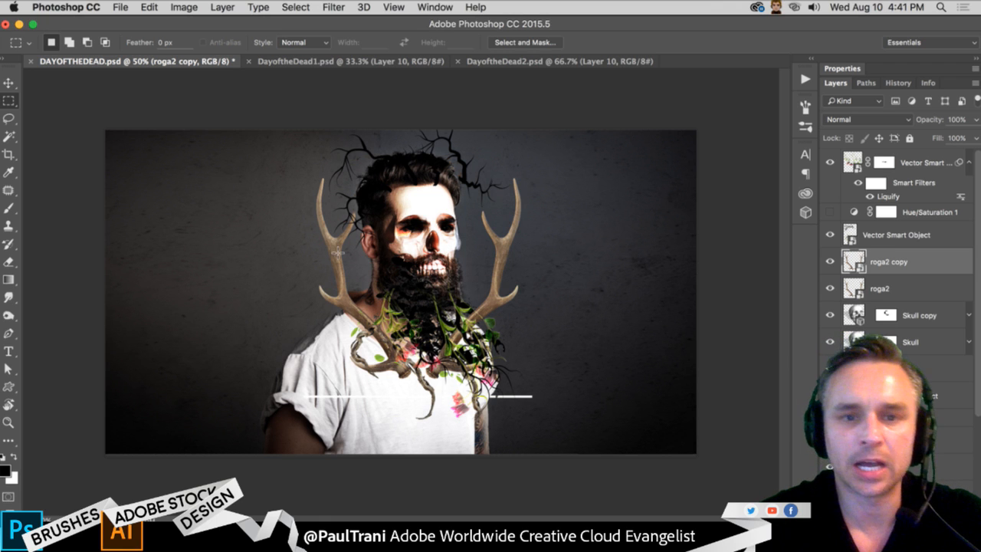
{"action": "double_click", "coordinate": [853, 261]}
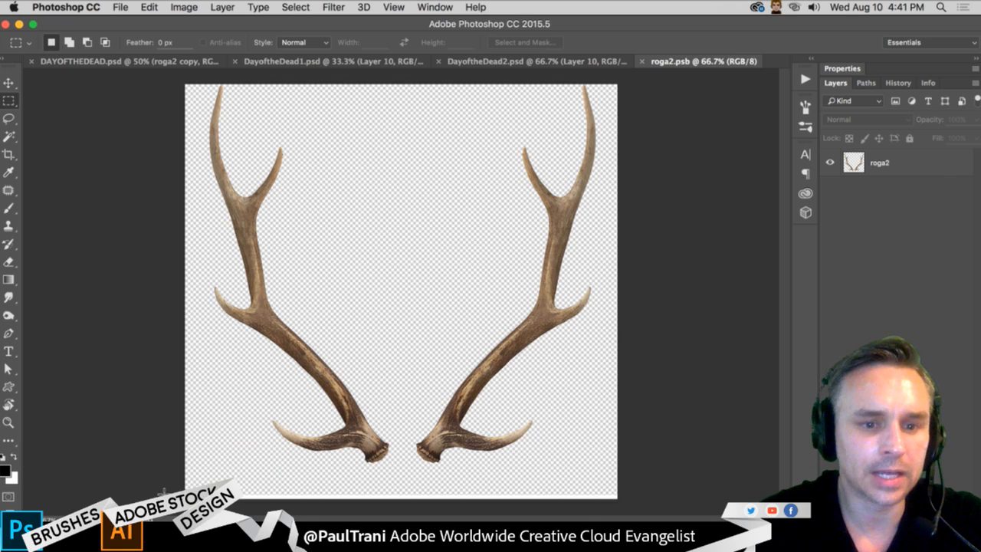
{"action": "left_click_drag", "start_coordinate": [167, 486], "coordinate": [624, 505]}
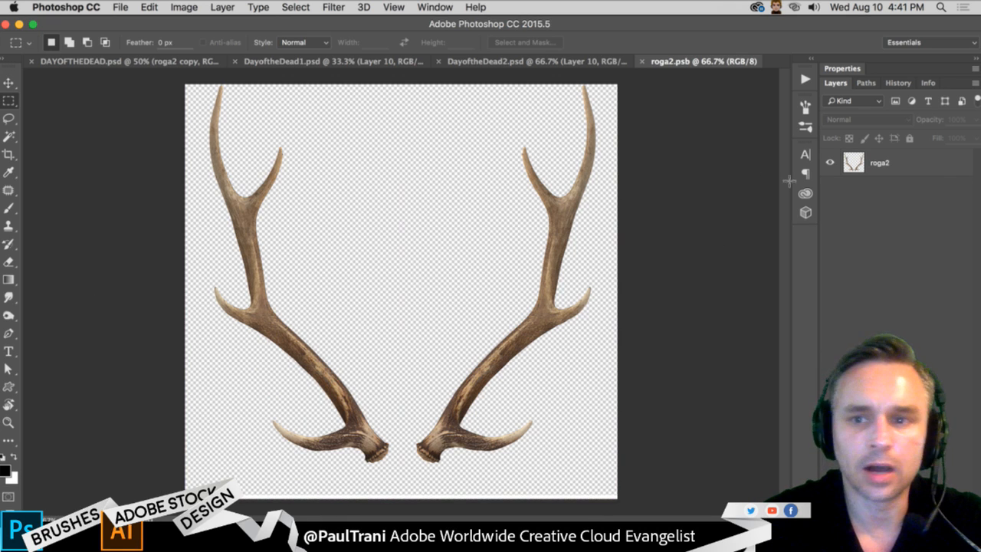
{"action": "left_click", "coordinate": [850, 163]}
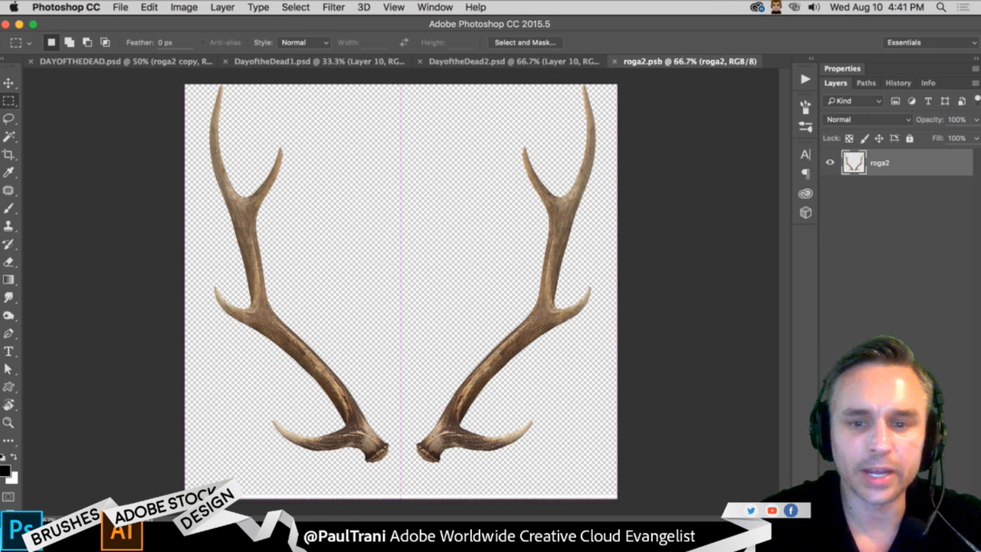
{"action": "key", "text": "Delete"}
- Look through the installed apps, available updates and settings options in the Creative Cloud desktop app
{"action": "left_click", "coordinate": [757, 6]}
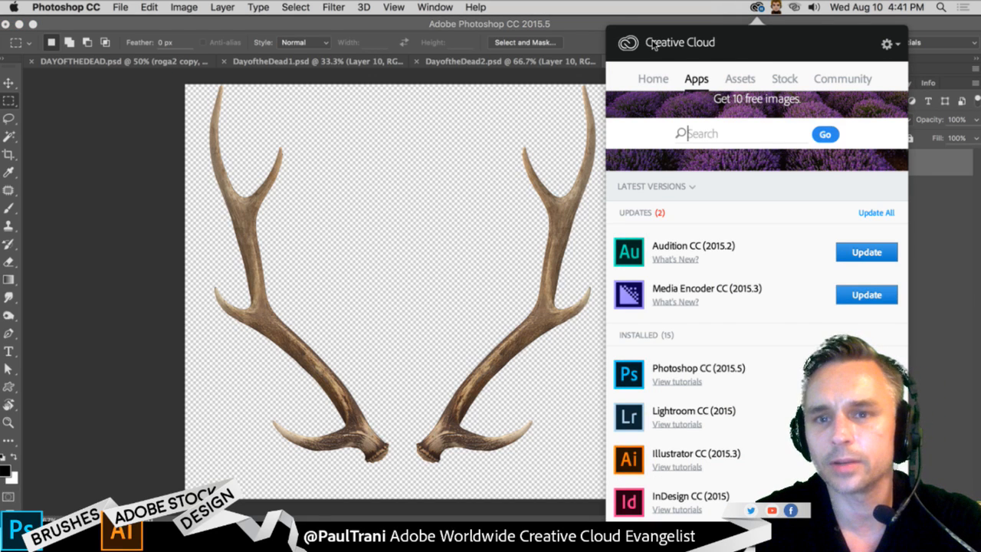
{"action": "scroll", "coordinate": [749, 273], "scroll_direction": "down", "scroll_amount": 3}
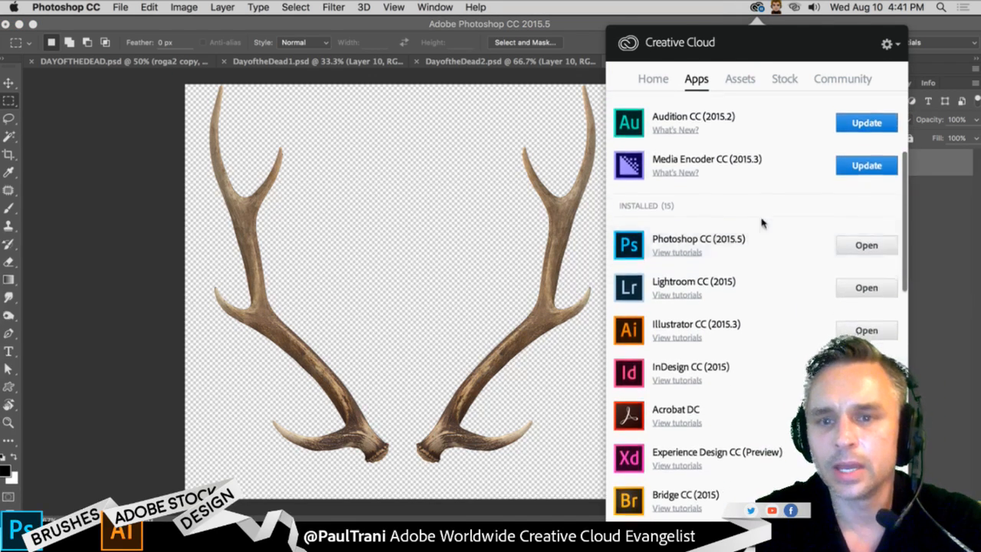
{"action": "scroll", "coordinate": [797, 220], "scroll_direction": "up", "scroll_amount": 2}
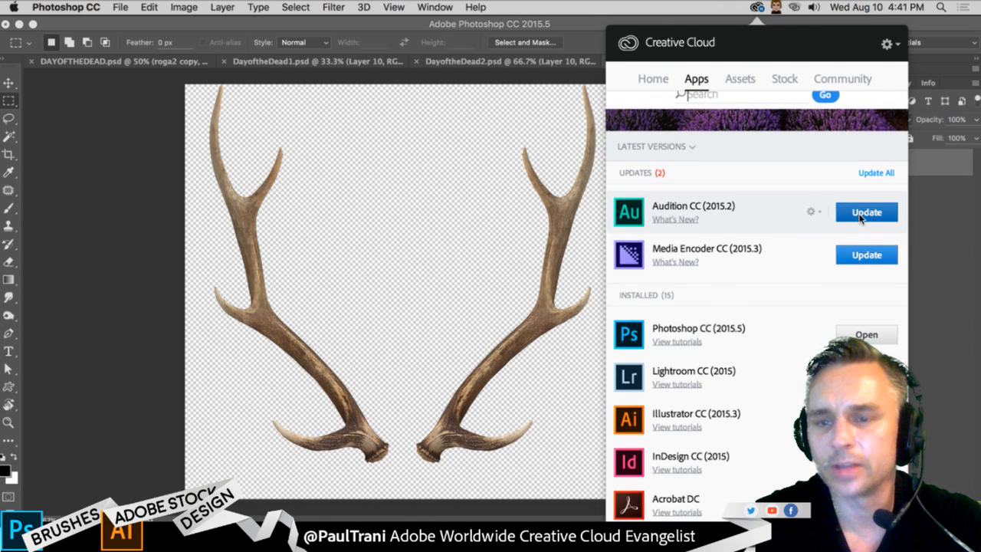
{"action": "left_click", "coordinate": [889, 45]}
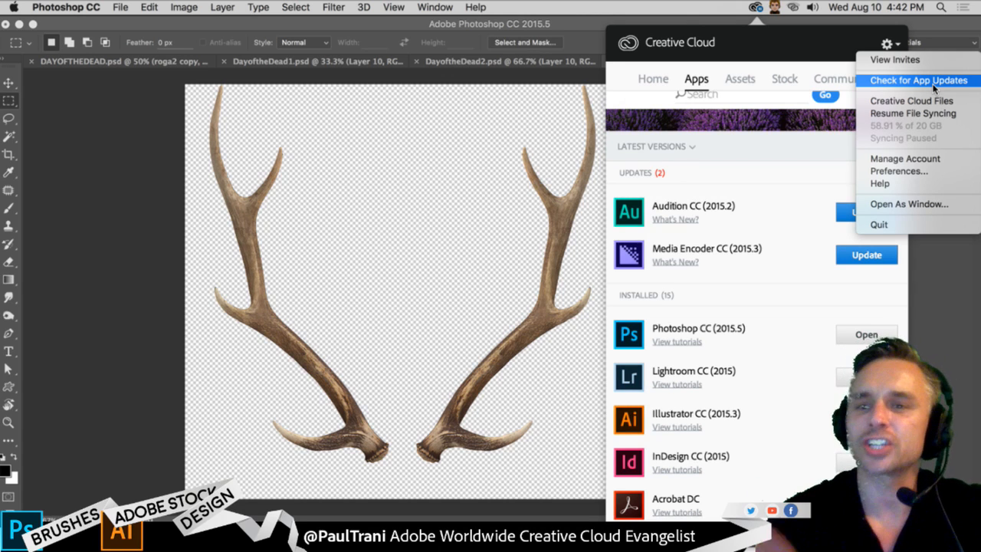
{"action": "left_click", "coordinate": [765, 334]}
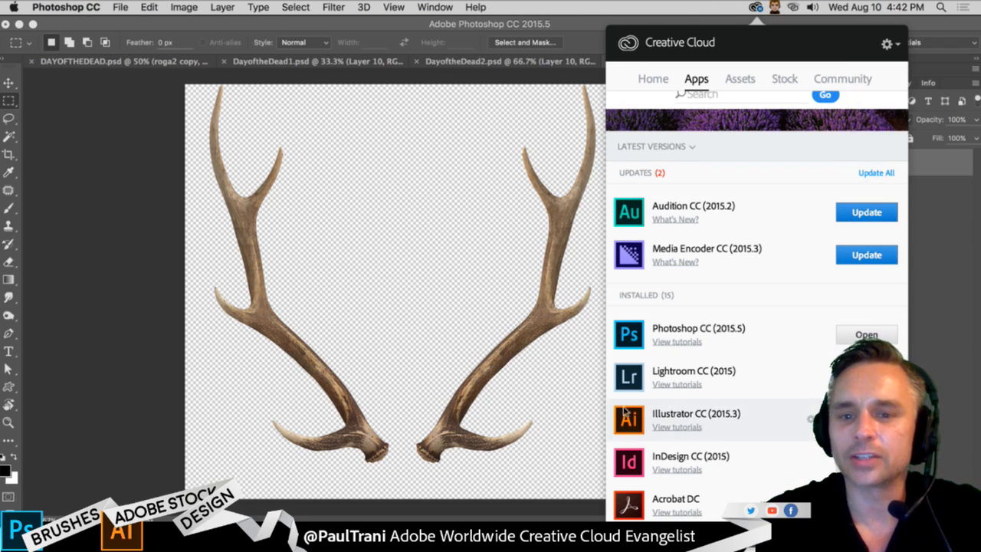
{"action": "scroll", "coordinate": [713, 414], "scroll_direction": "down", "scroll_amount": 2}
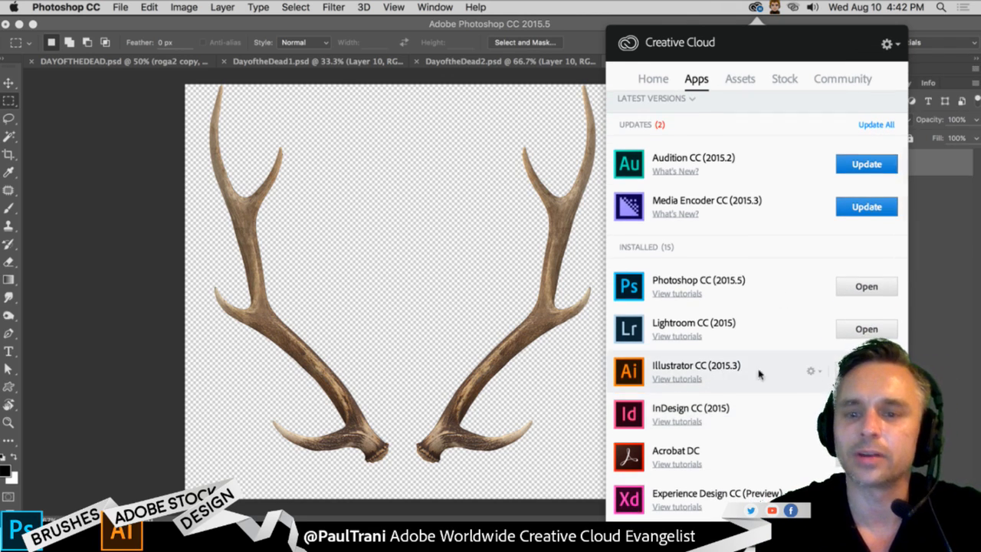
{"action": "left_click", "coordinate": [407, 237]}
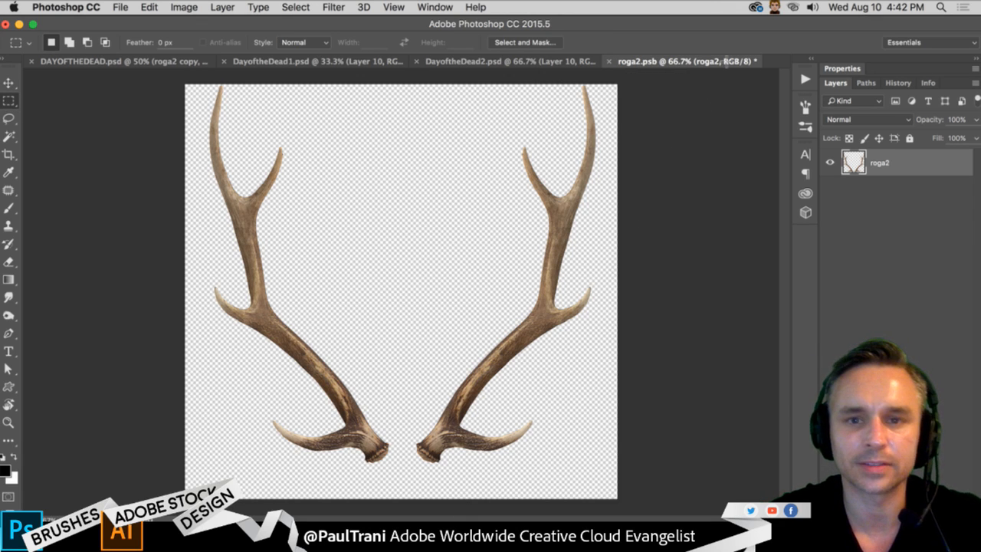
- Delete the left antler in roga2.psb, trim the canvas to the remaining antler, and save and close the file
{"action": "left_click_drag", "start_coordinate": [167, 83], "coordinate": [395, 525]}
{"action": "key", "text": "Delete"}
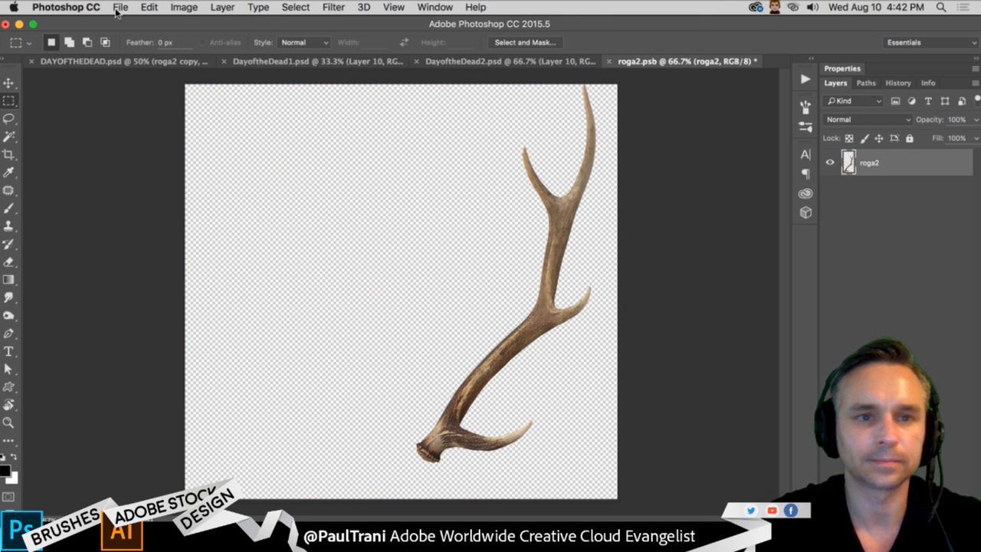
{"action": "left_click", "coordinate": [175, 7]}
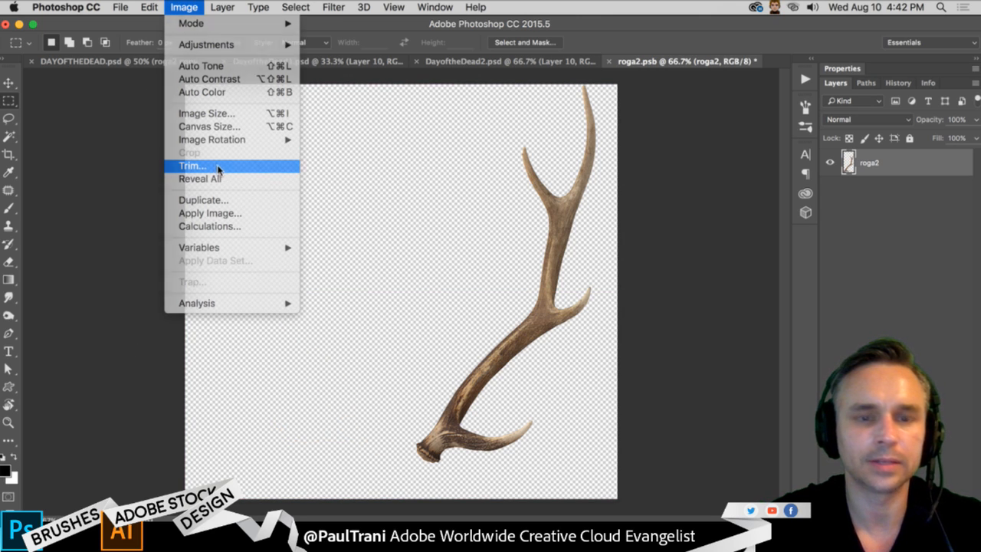
{"action": "left_click", "coordinate": [219, 167]}
{"action": "left_click", "coordinate": [546, 236]}
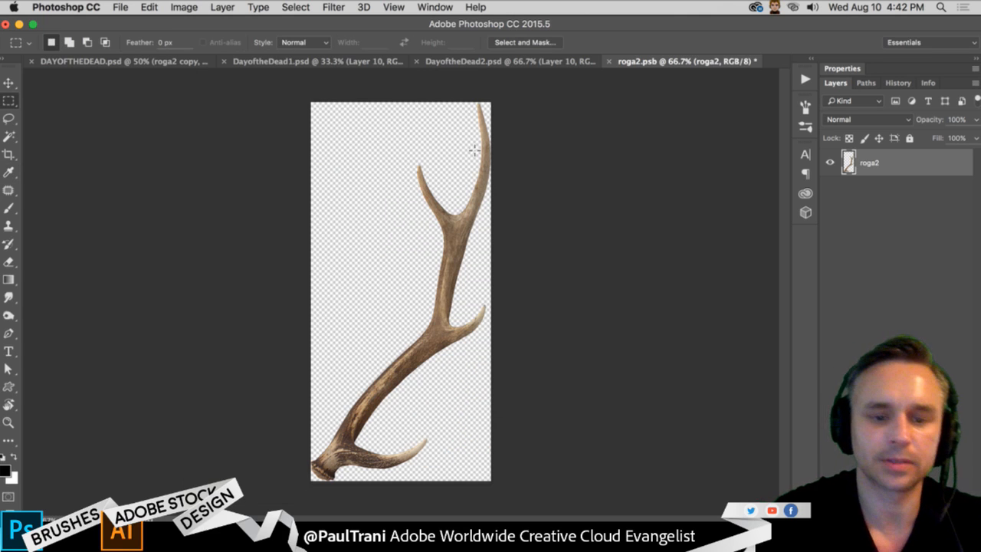
{"action": "key", "text": "super+s"}
{"action": "key", "text": "super+w"}
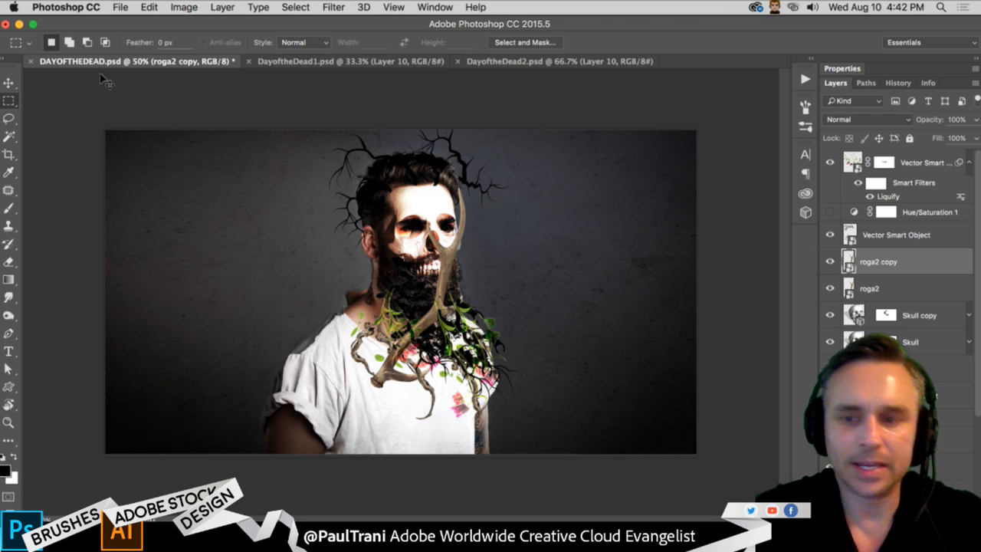
- Bring the roga2 copy layer to the top of the stack and move its antler to the right of the man's beard
{"action": "key", "text": "super+equal"}
{"action": "left_click_drag", "start_coordinate": [203, 168], "coordinate": [190, 254]}
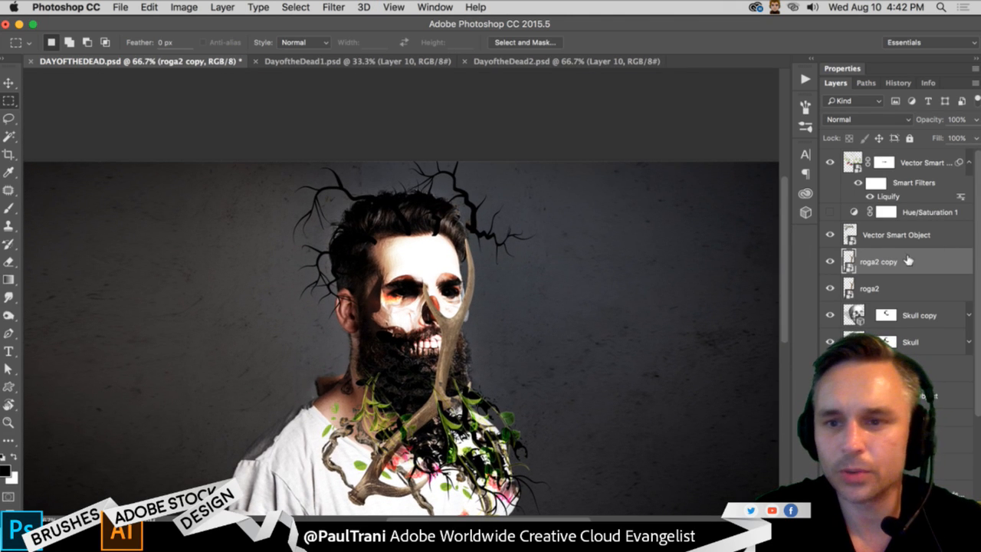
{"action": "left_click_drag", "start_coordinate": [908, 261], "coordinate": [908, 154]}
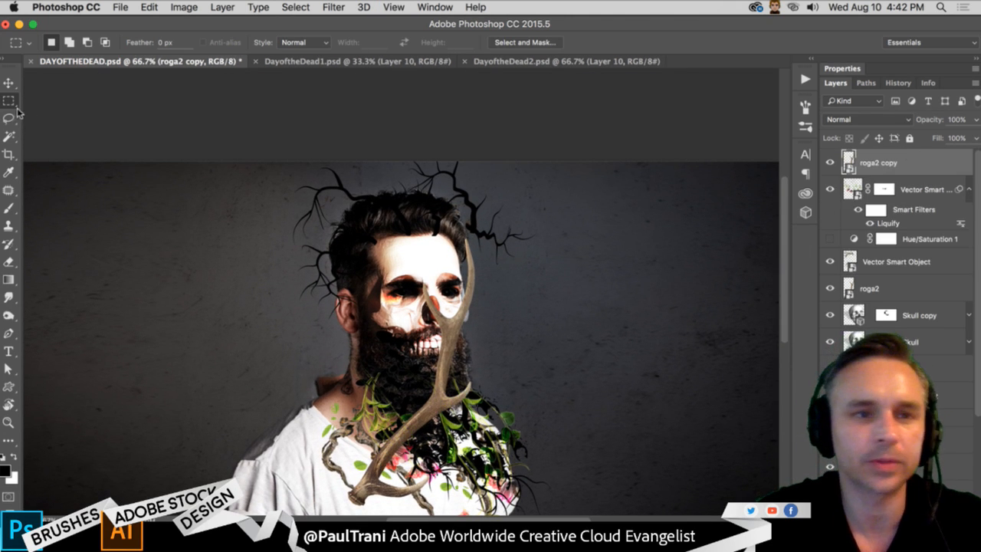
{"action": "left_click", "coordinate": [9, 82]}
{"action": "left_click_drag", "start_coordinate": [268, 274], "coordinate": [424, 220]}
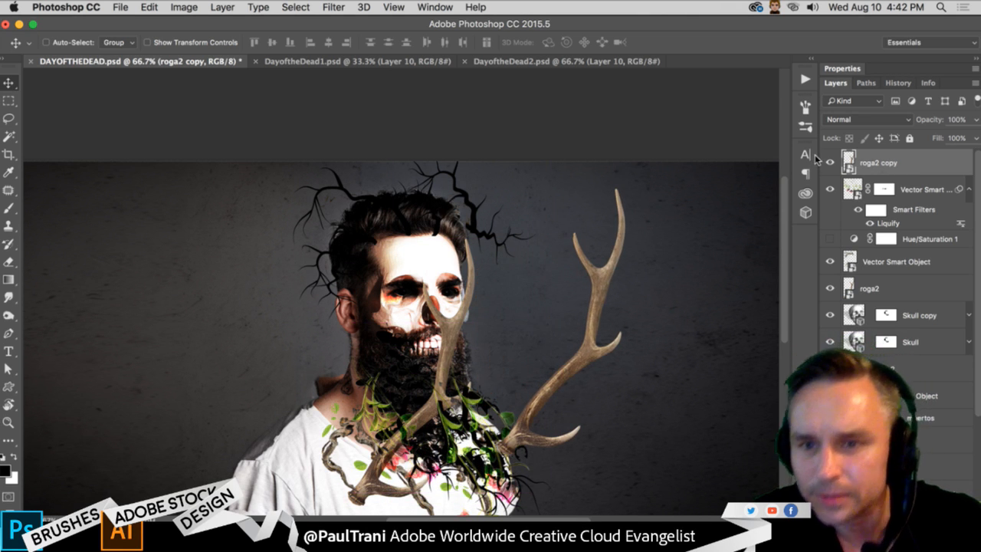
- Delete the original roga2 layer, and rotate the roga2 copy antler clockwise and place it to the right of the man's face
{"action": "left_click", "coordinate": [885, 288]}
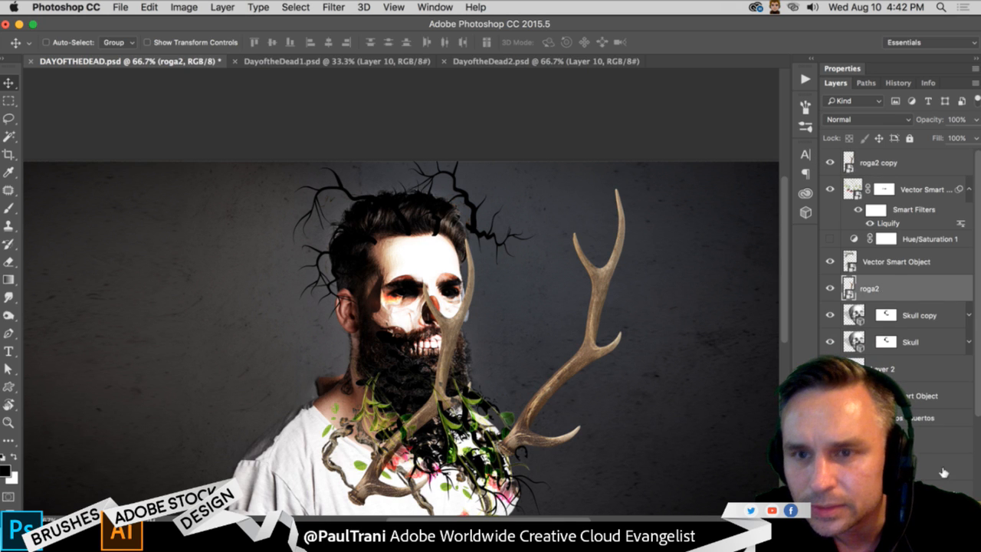
{"action": "left_click_drag", "start_coordinate": [943, 473], "coordinate": [968, 515]}
{"action": "left_click", "coordinate": [879, 160]}
{"action": "left_click_drag", "start_coordinate": [490, 328], "coordinate": [442, 157]}
{"action": "key", "text": "ctrl+t"}
{"action": "key", "text": "Return"}
{"action": "left_click_drag", "start_coordinate": [430, 376], "coordinate": [493, 324]}
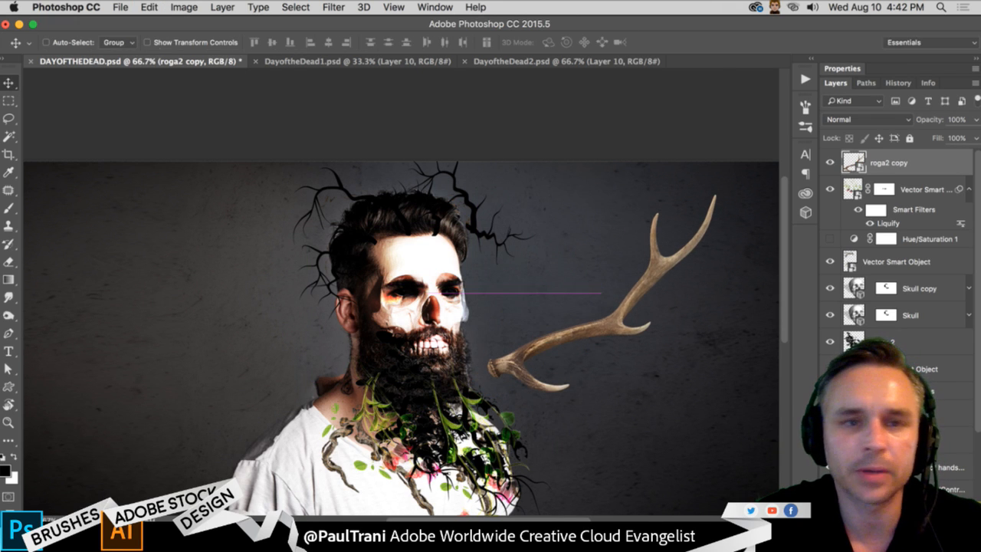
- Puppet Warp the roga2 copy antler with pins at its base, middle and upper fork, bending the upper fork inward toward the head
{"action": "left_click", "coordinate": [120, 6]}
{"action": "mouse_move", "coordinate": [149, 7]}
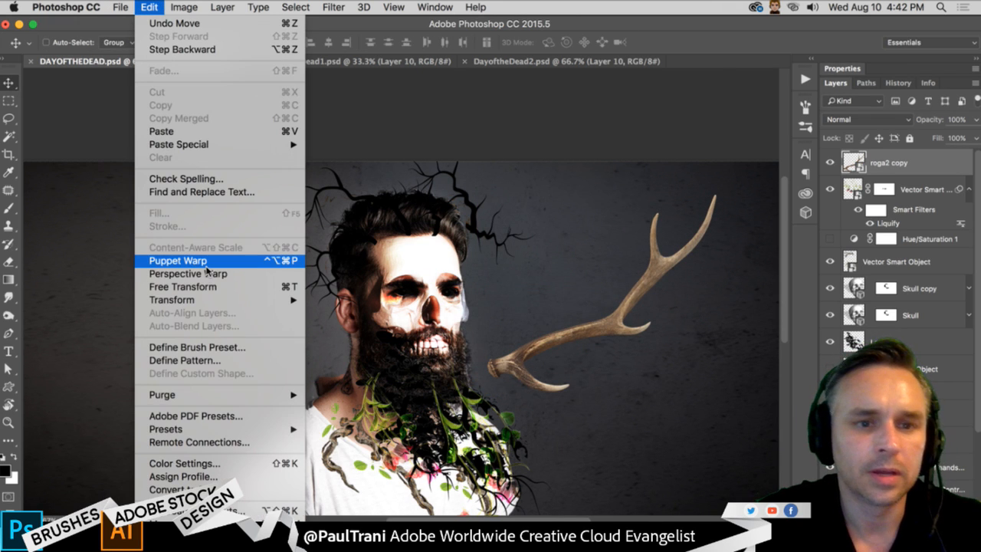
{"action": "left_click", "coordinate": [178, 261]}
{"action": "key", "text": "super+1"}
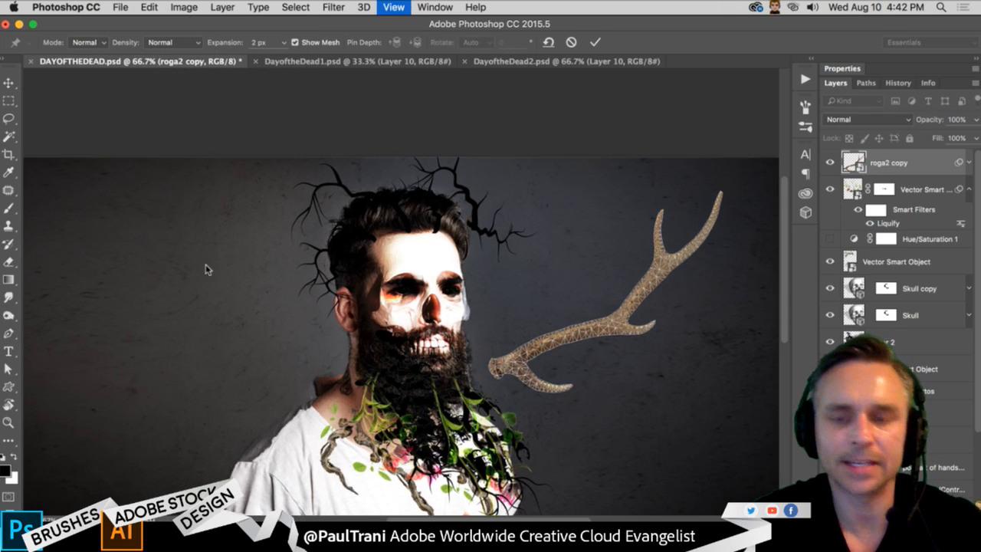
{"action": "left_click_drag", "start_coordinate": [242, 256], "coordinate": [82, 243]}
{"action": "left_click", "coordinate": [391, 381]}
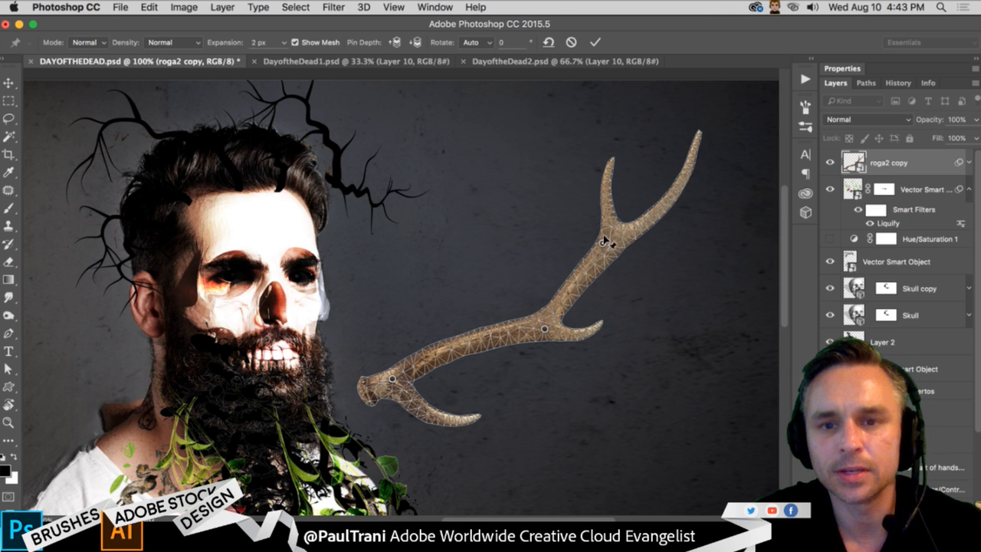
{"action": "left_click_drag", "start_coordinate": [603, 245], "coordinate": [530, 270]}
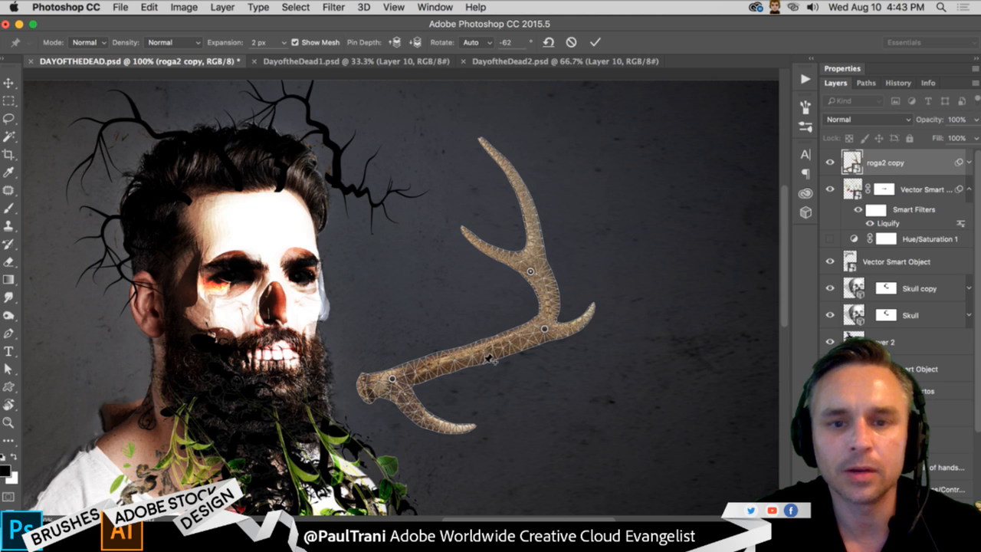
- Pin the antler's main beam and lower tine, bend the beam down, the fork further inward and the tine up, and apply the warp
{"action": "left_click", "coordinate": [482, 351]}
{"action": "left_click_drag", "start_coordinate": [483, 350], "coordinate": [492, 368]}
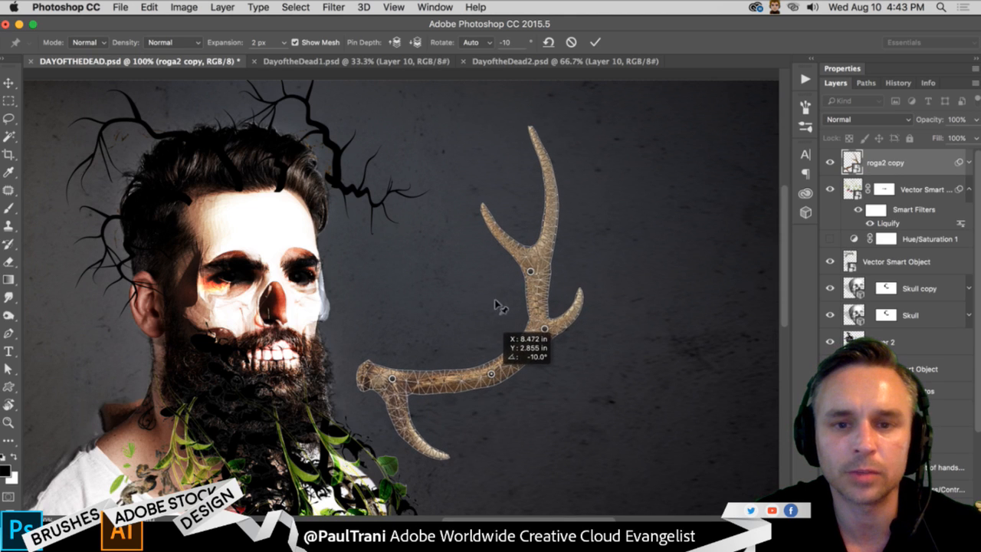
{"action": "mouse_move", "coordinate": [530, 272]}
{"action": "left_mouse_down"}
{"action": "mouse_move", "coordinate": [518, 278]}
{"action": "mouse_move", "coordinate": [525, 248]}
{"action": "mouse_move", "coordinate": [532, 284]}
{"action": "mouse_move", "coordinate": [523, 286]}
{"action": "left_mouse_up"}
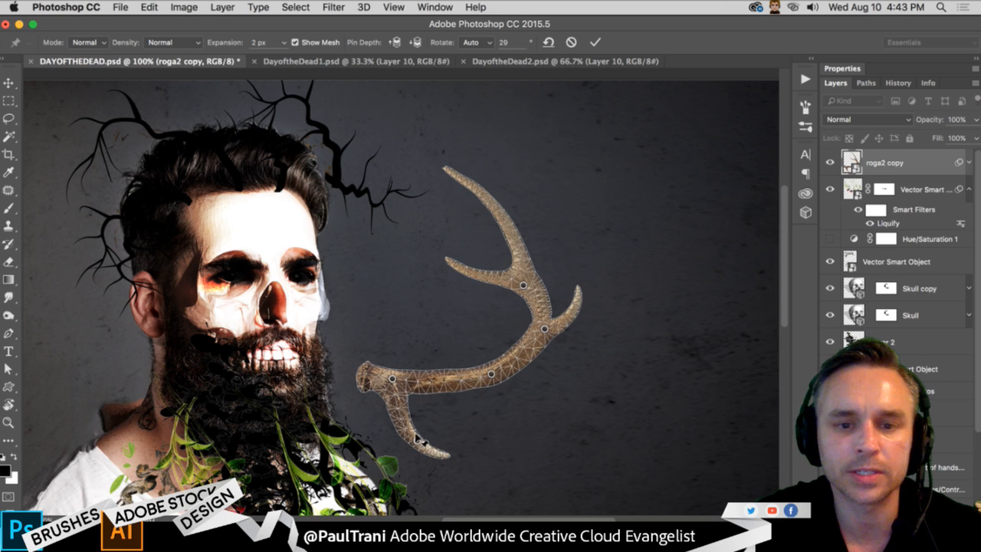
{"action": "left_click_drag", "start_coordinate": [423, 443], "coordinate": [428, 419]}
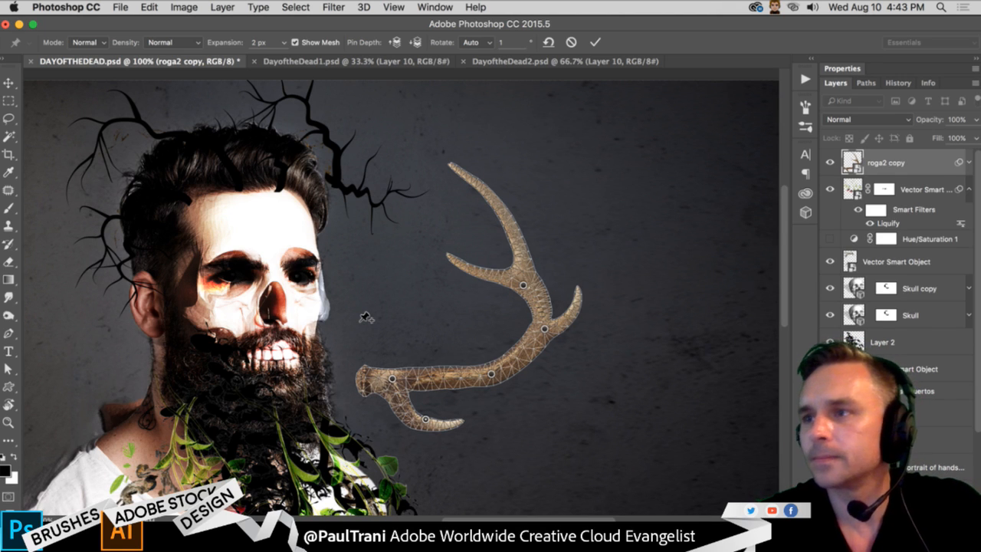
{"action": "key", "text": "Return"}
{"action": "left_click", "coordinate": [123, 7]}
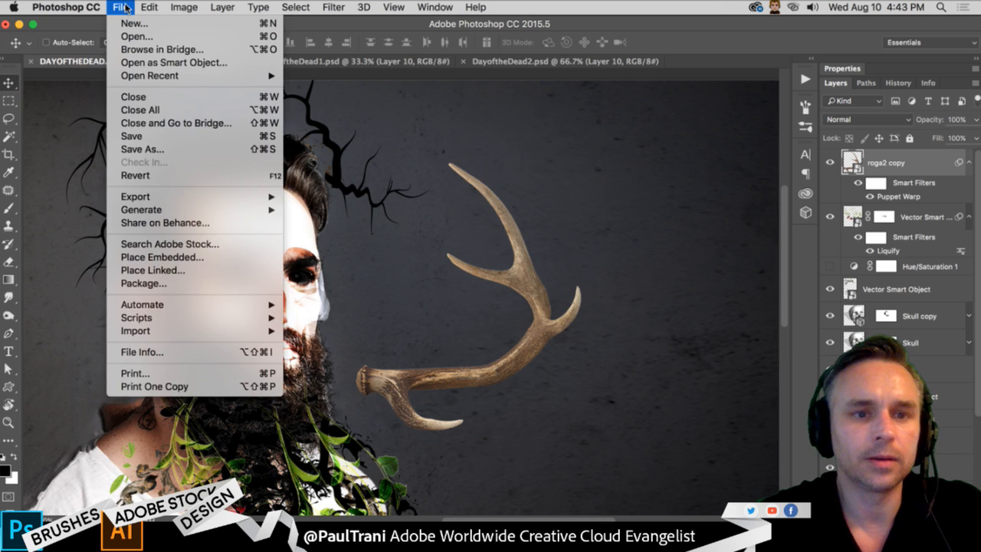
{"action": "mouse_move", "coordinate": [144, 8]}
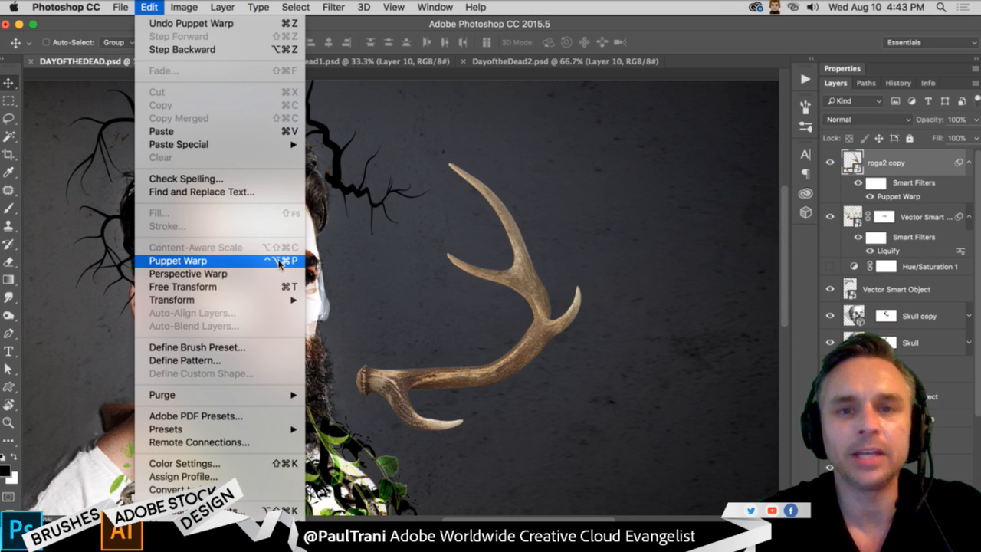
{"action": "left_click", "coordinate": [437, 278]}
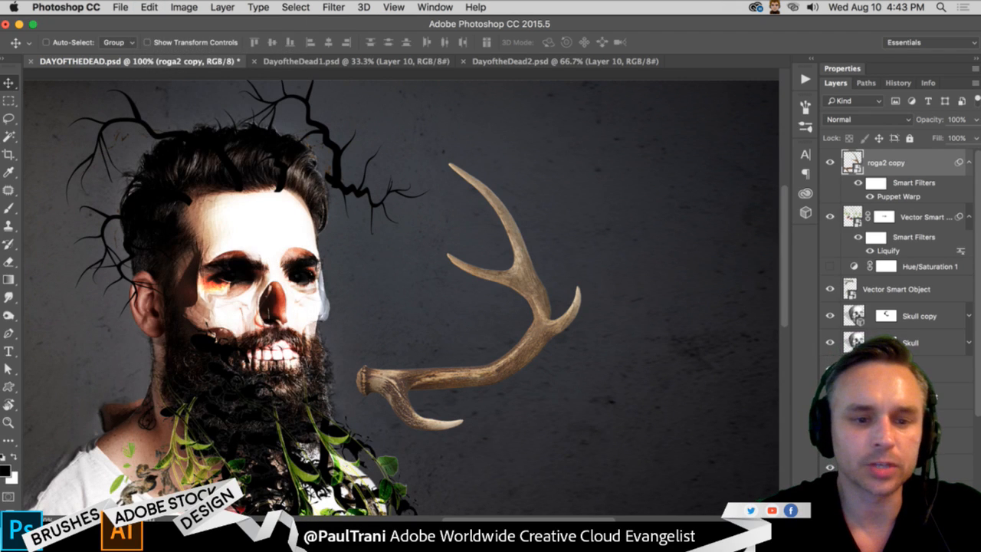
- Open SkullFinal3.psd from the Skull folder on the Desktop using Finder
{"action": "left_click", "coordinate": [242, 541]}
{"action": "left_click", "coordinate": [255, 163]}
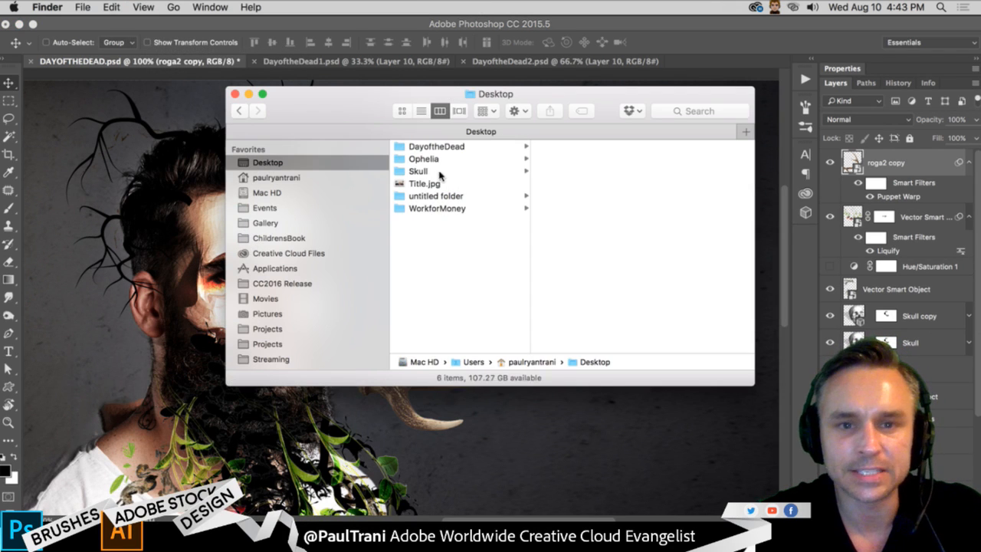
{"action": "left_click", "coordinate": [440, 173]}
{"action": "left_click", "coordinate": [592, 222]}
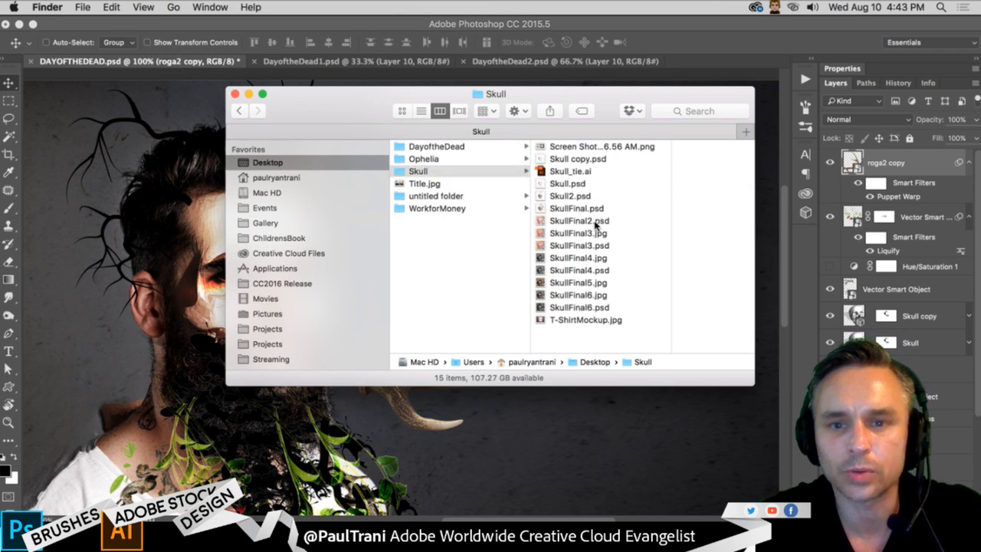
{"action": "left_click", "coordinate": [526, 246]}
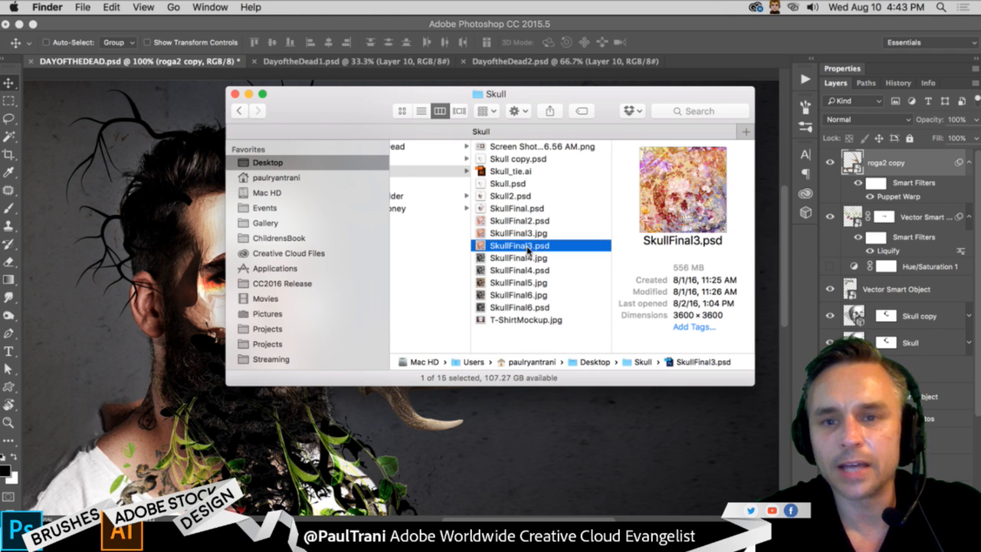
{"action": "double_click", "coordinate": [482, 249]}
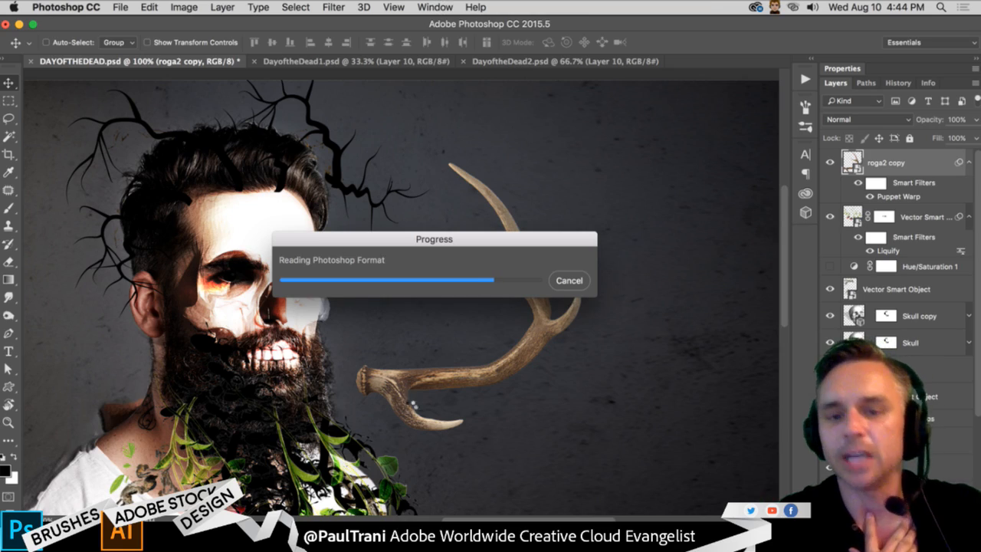
- Switch to Safari, examine the Indian Deer Head illustration among the Adobe Stock results, and return to Photoshop
{"action": "left_click", "coordinate": [407, 539]}
{"action": "scroll", "coordinate": [475, 403], "scroll_direction": "down", "scroll_amount": 10}
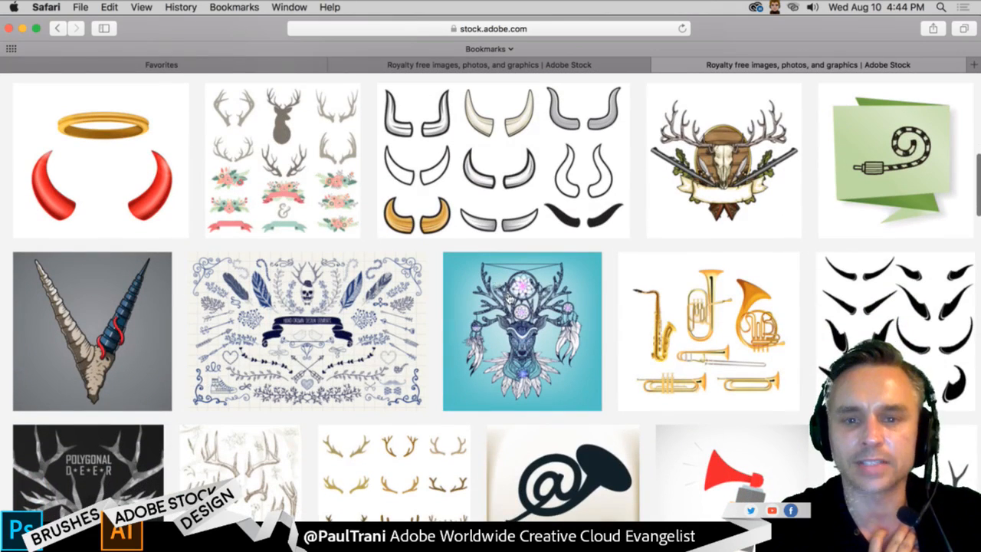
{"action": "left_click", "coordinate": [517, 298]}
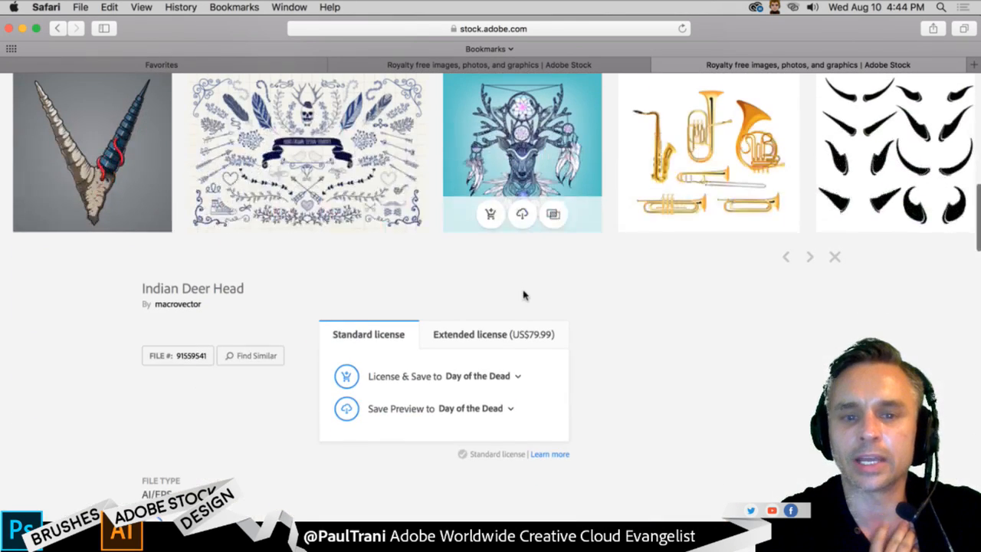
{"action": "scroll", "coordinate": [99, 318], "scroll_direction": "down", "scroll_amount": 2}
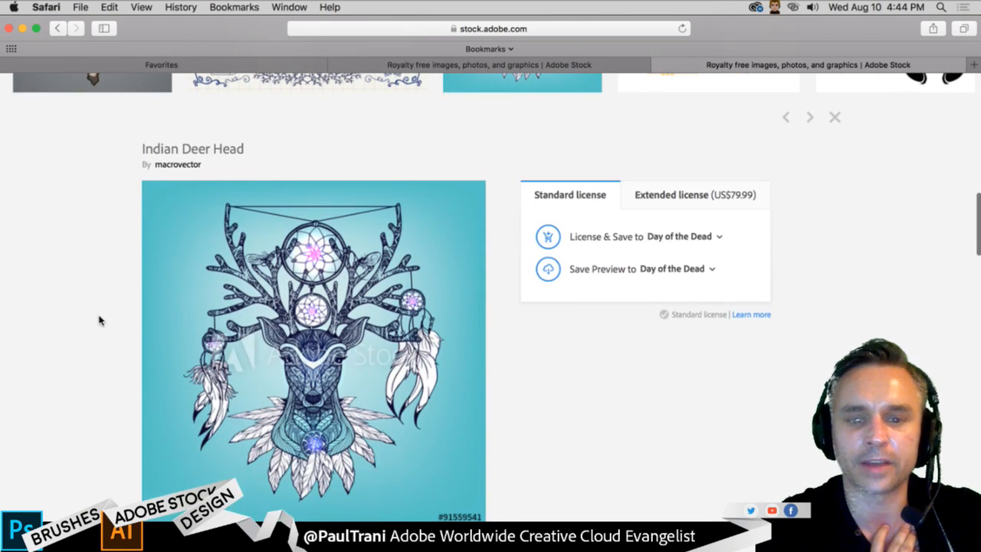
{"action": "scroll", "coordinate": [624, 429], "scroll_direction": "down", "scroll_amount": 2}
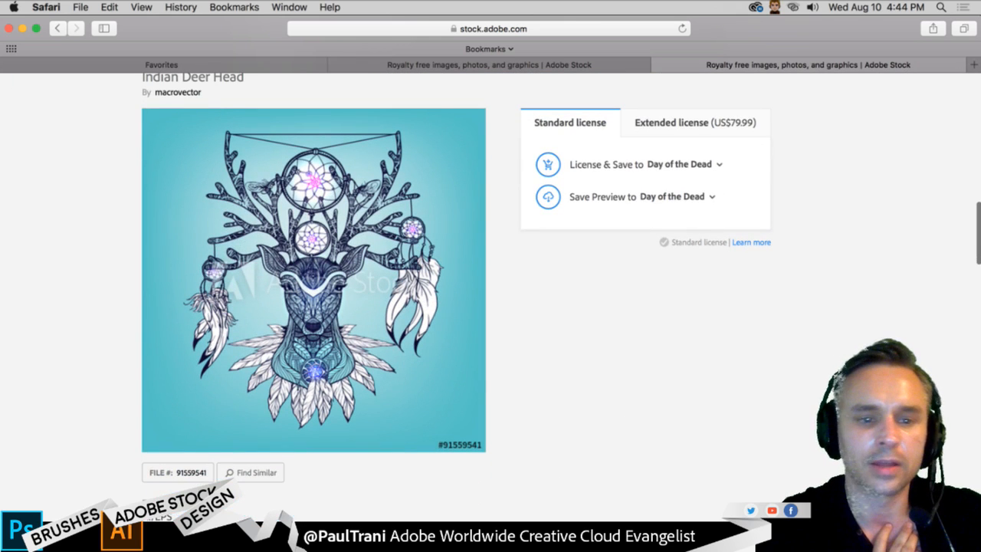
{"action": "left_click", "coordinate": [22, 28]}
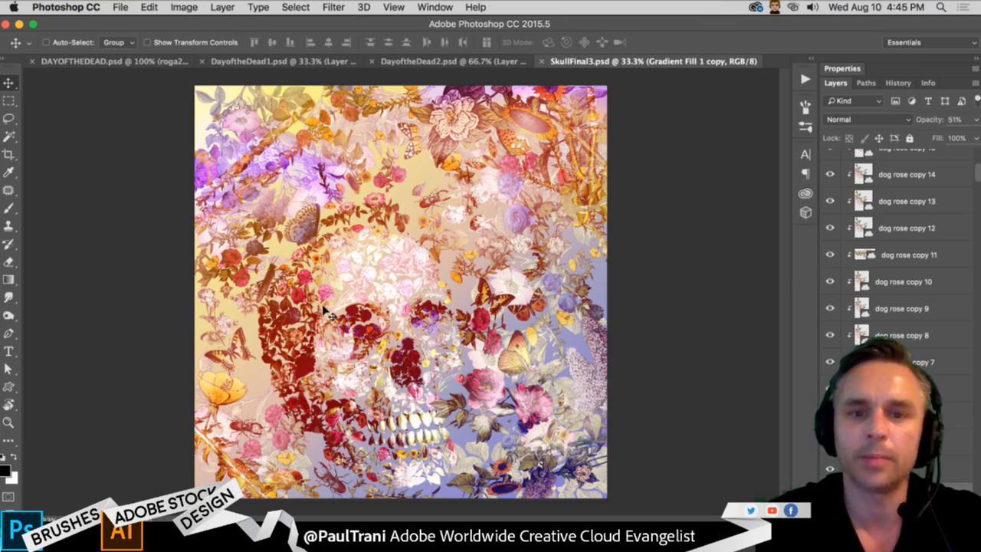
- Examine the floral and butterfly details of the SkullFinal3.psd artwork up close and return to DAYOFTHEDEAD.psd
{"action": "key", "text": "super+equal"}
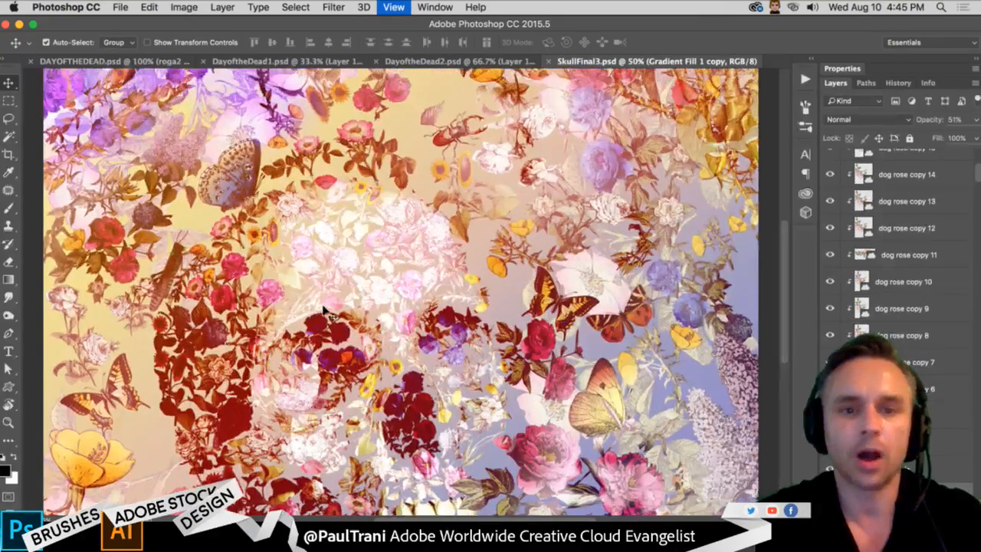
{"action": "key", "text": "super+equal"}
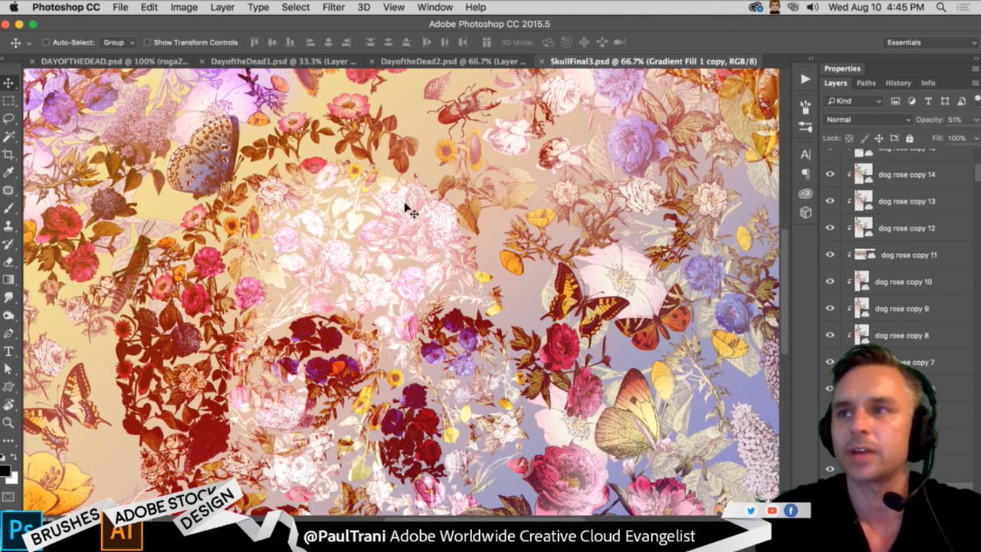
{"action": "left_click", "coordinate": [437, 63]}
{"action": "left_click", "coordinate": [145, 62]}
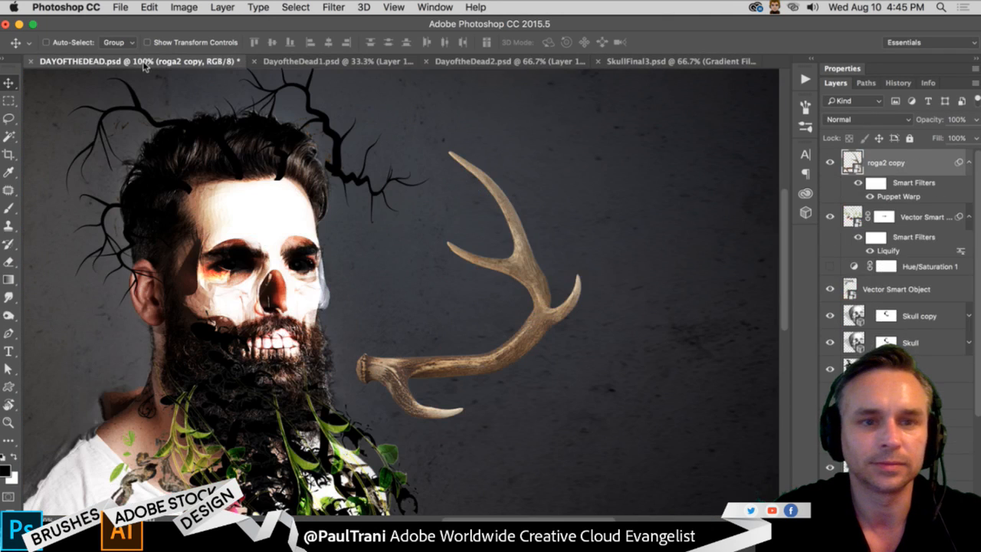
- Move the roga2 copy antler up so its base meets the right edge of the man's forehead
{"action": "left_click_drag", "start_coordinate": [421, 329], "coordinate": [385, 200]}
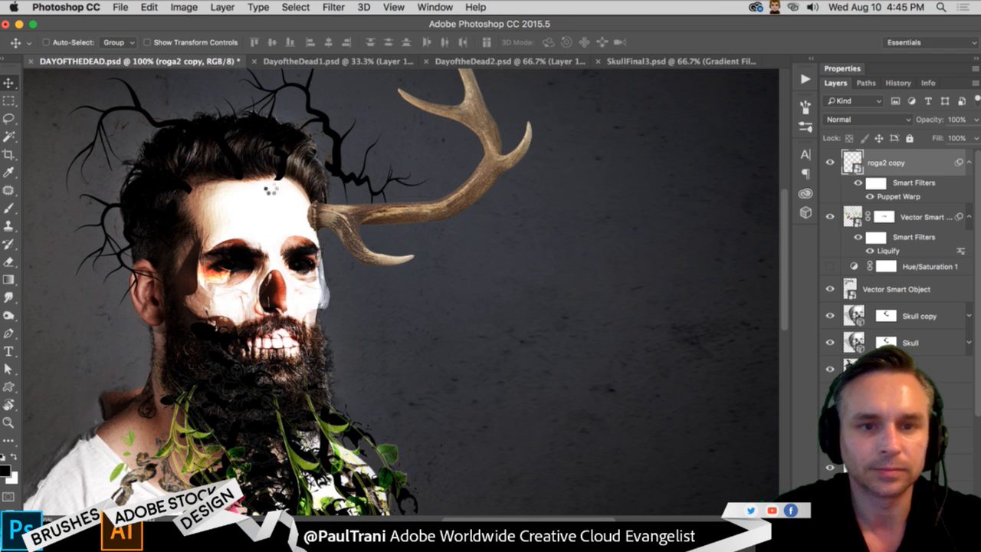
{"action": "left_click_drag", "start_coordinate": [270, 186], "coordinate": [325, 250]}
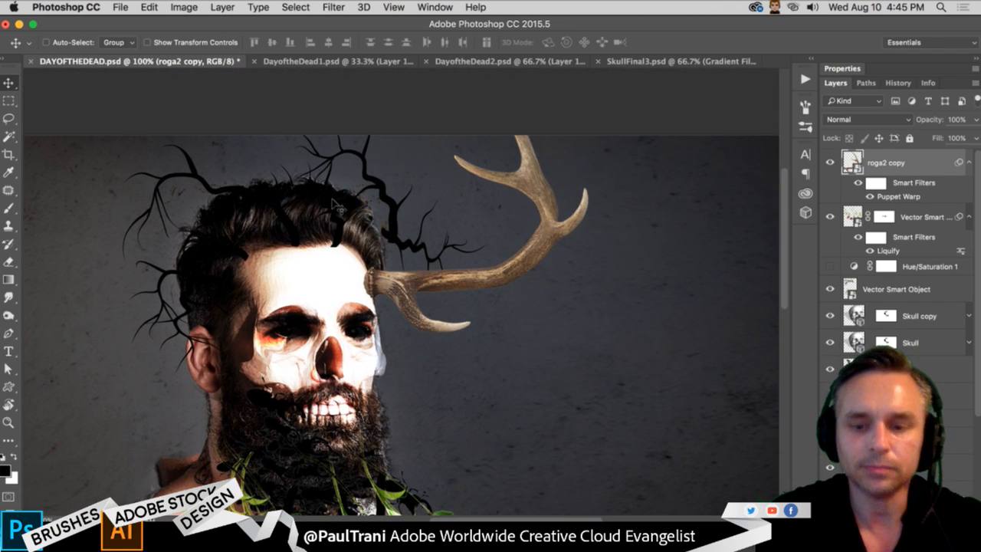
{"action": "key", "text": "super+minus"}
{"action": "key", "text": "super+plus"}
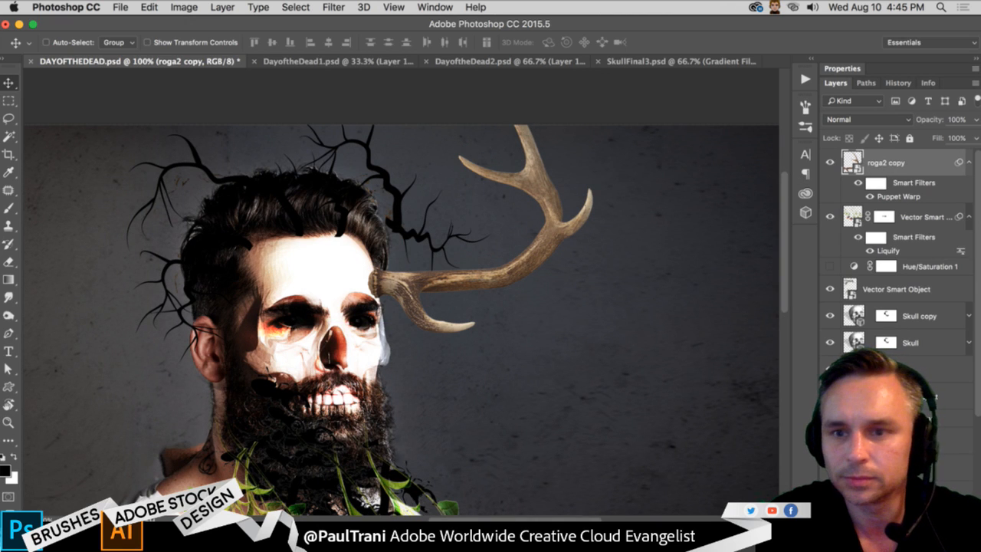
- Add a layer mask to roga2 copy and hide the antler's base by filling a lassoed area over it with the black foreground color
{"action": "left_click", "coordinate": [882, 519]}
{"action": "left_click", "coordinate": [9, 118]}
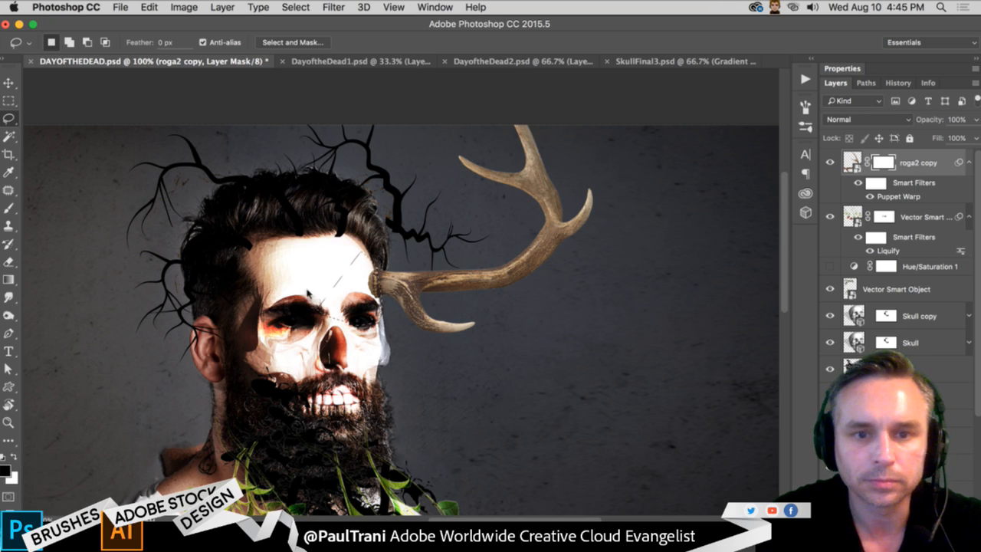
{"action": "key", "text": "shift+BackSpace"}
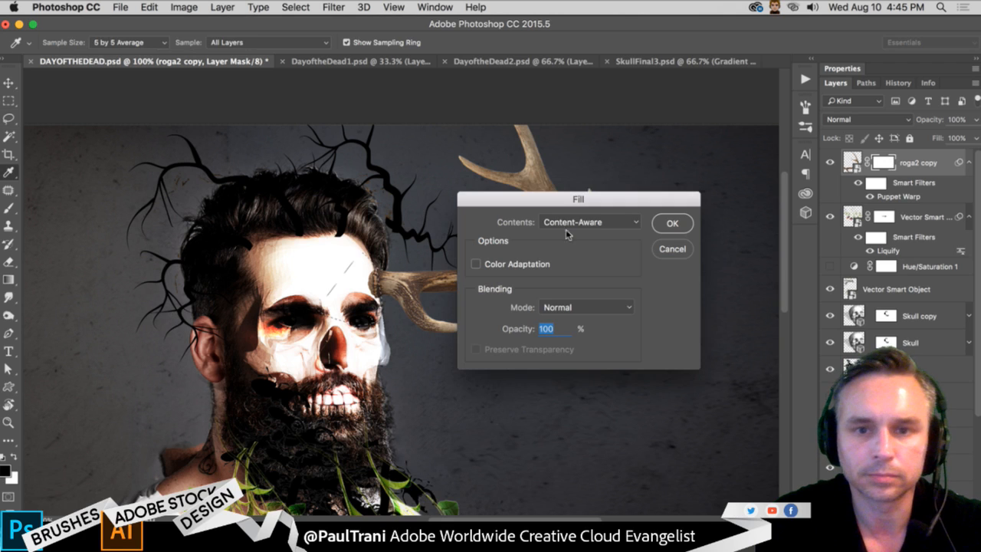
{"action": "left_click", "coordinate": [582, 223]}
{"action": "left_click", "coordinate": [580, 177]}
{"action": "left_click", "coordinate": [672, 223]}
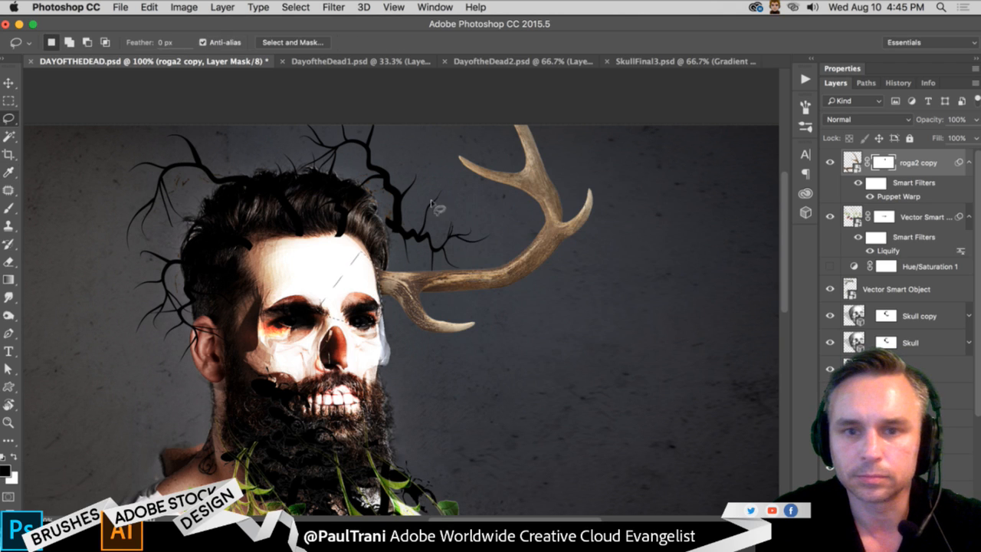
- Duplicate the roga2 copy layer, flip the duplicate antler horizontally and move it to the left side of the man's head
{"action": "left_click", "coordinate": [9, 83]}
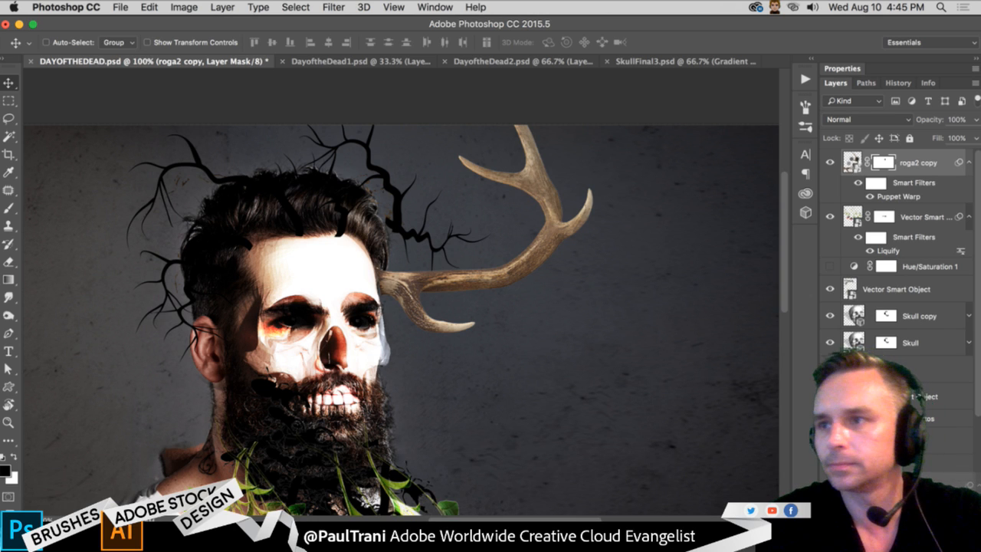
{"action": "key", "text": "super+j"}
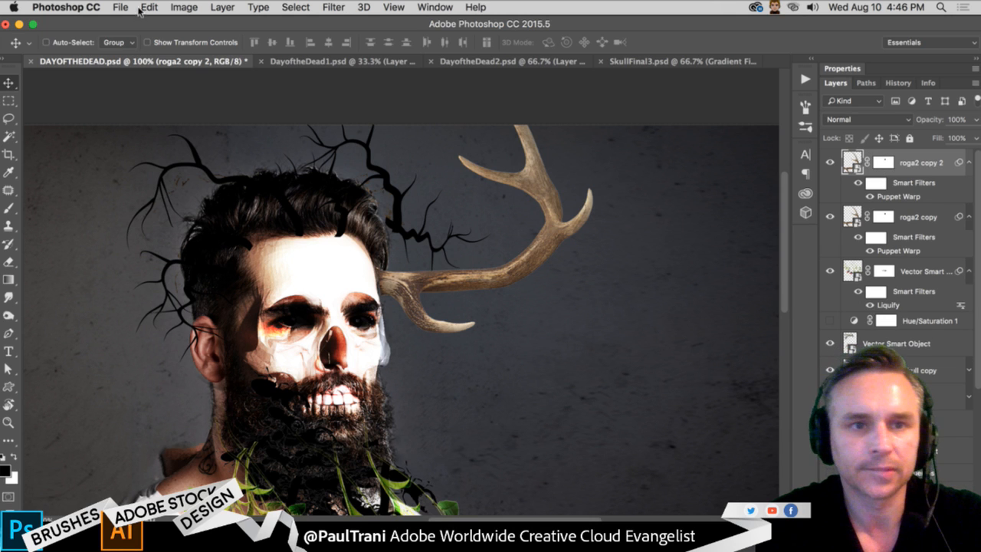
{"action": "left_click", "coordinate": [140, 10]}
{"action": "mouse_move", "coordinate": [180, 299]}
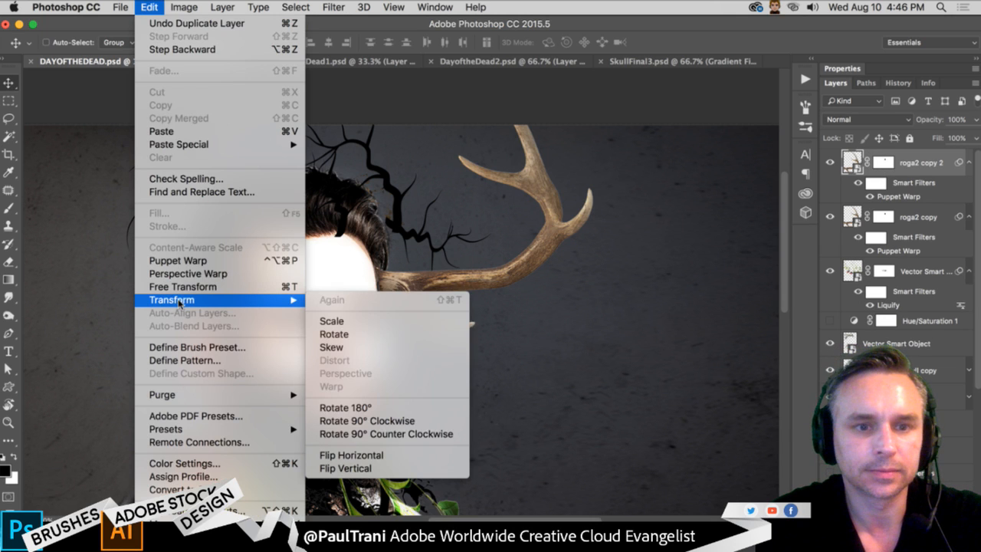
{"action": "left_click", "coordinate": [372, 457]}
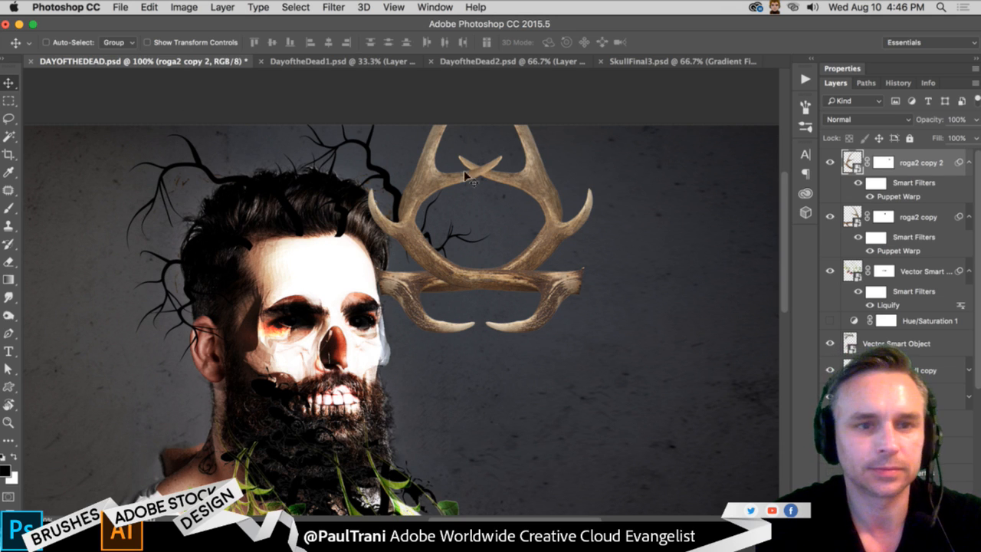
{"action": "left_click_drag", "start_coordinate": [515, 266], "coordinate": [174, 261]}
- Delete the layer mask from roga2 copy 2 and nudge that antler slightly outward from the man's head
{"action": "right_click", "coordinate": [884, 164]}
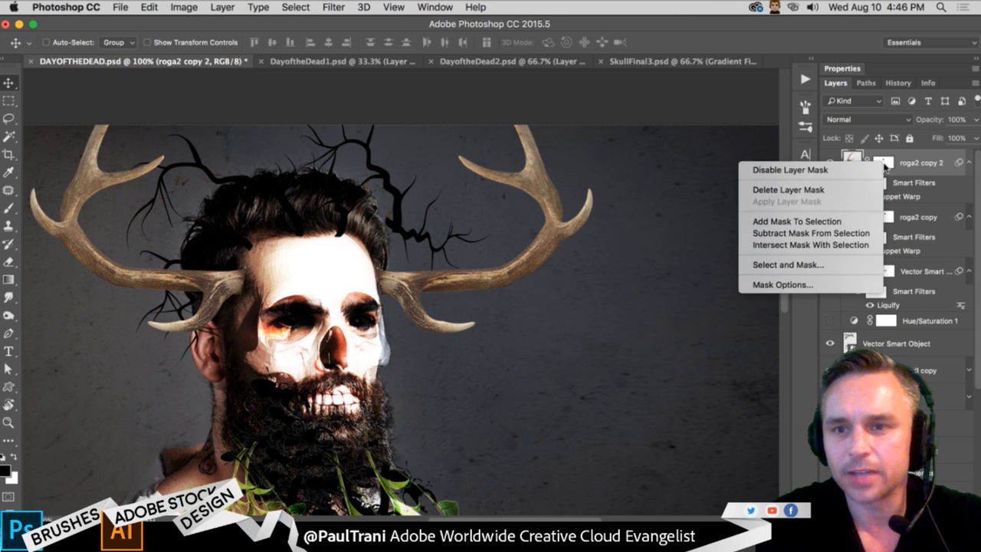
{"action": "left_click", "coordinate": [837, 193]}
{"action": "left_click_drag", "start_coordinate": [145, 221], "coordinate": [143, 220]}
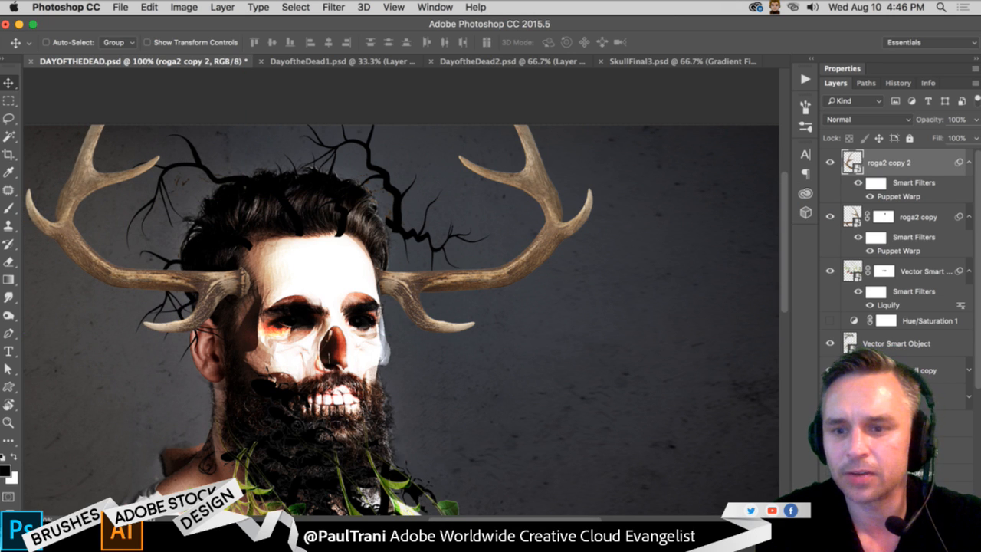
- Add a new layer clipped to roga2 copy 2 and brush soft black shading at 25% flow over the antler's base
{"action": "left_click", "coordinate": [940, 518]}
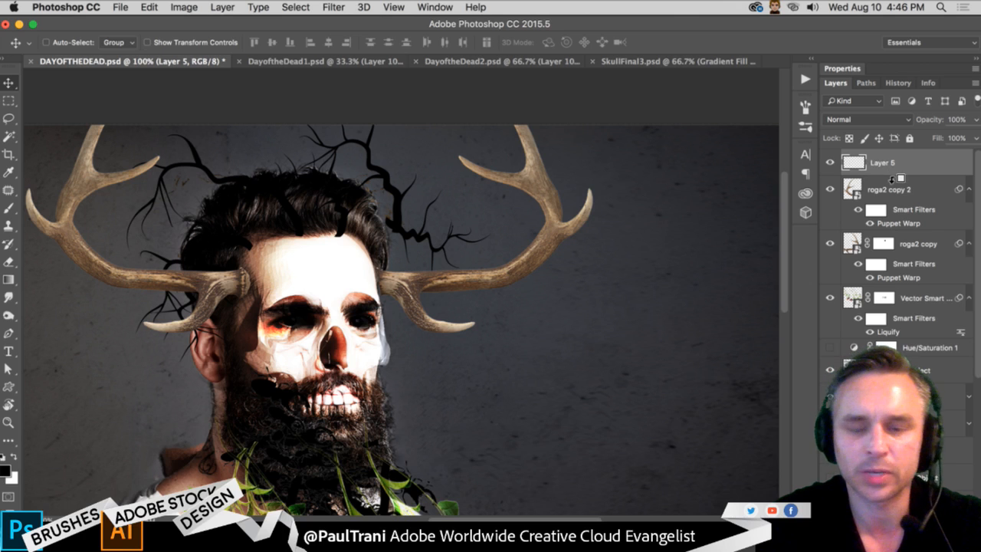
{"action": "left_click", "coordinate": [892, 182], "text": "alt"}
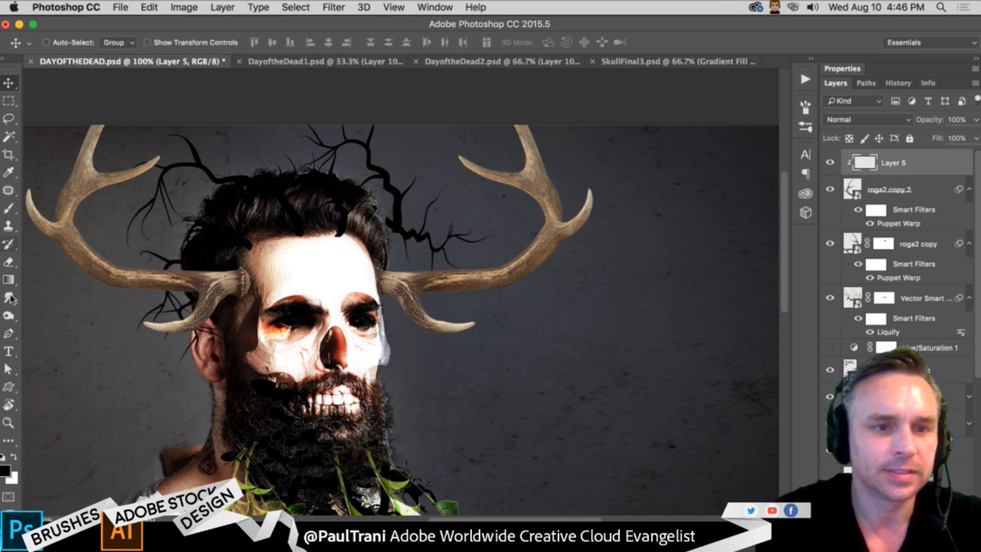
{"action": "left_click", "coordinate": [9, 208]}
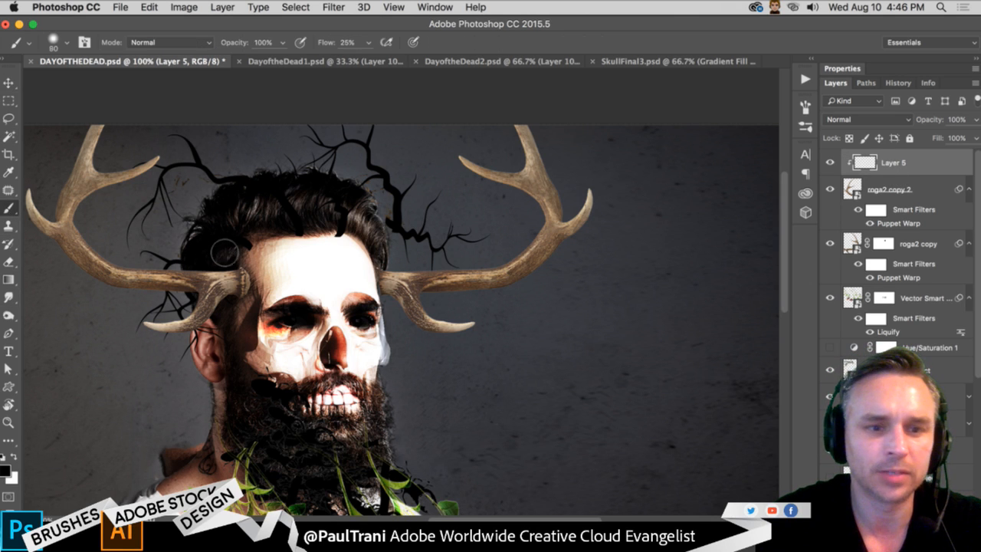
{"action": "mouse_move", "coordinate": [221, 253]}
{"action": "left_mouse_down"}
{"action": "mouse_move", "coordinate": [263, 314]}
{"action": "mouse_move", "coordinate": [263, 343]}
{"action": "mouse_move", "coordinate": [293, 305]}
{"action": "mouse_move", "coordinate": [303, 329]}
{"action": "left_mouse_up"}
- Review the antlered man composite as a whole and close up around the head, beard and antlers
{"action": "key", "text": "super+minus"}
{"action": "key", "text": "super+minus"}
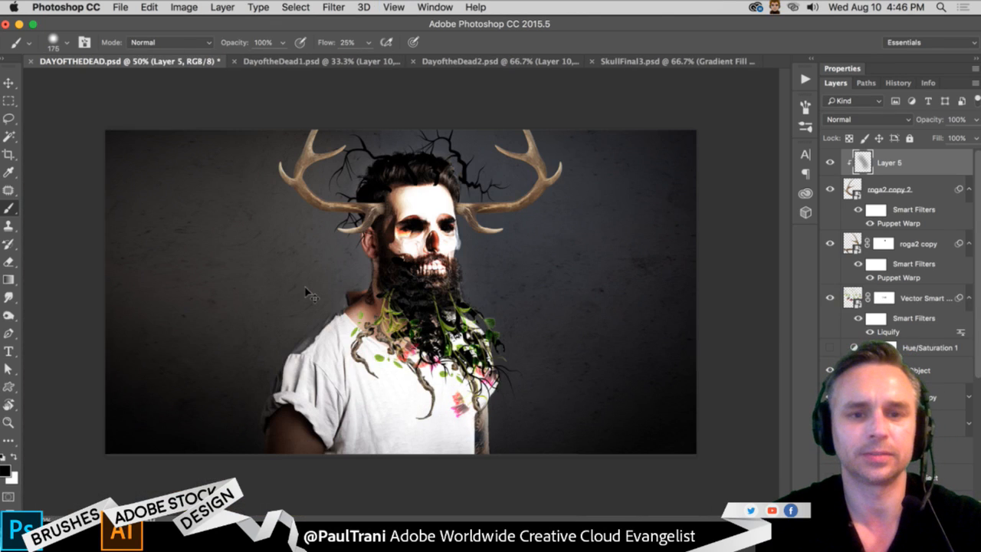
{"action": "key", "text": "super+plus"}
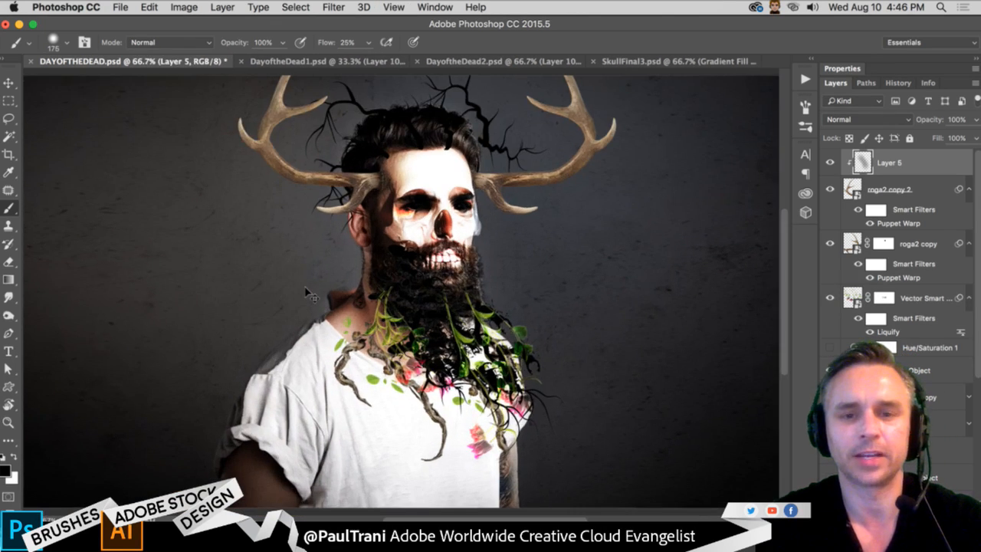
{"action": "key", "text": "super+minus"}
{"action": "key", "text": "super+plus"}
{"action": "key", "text": "super+plus"}
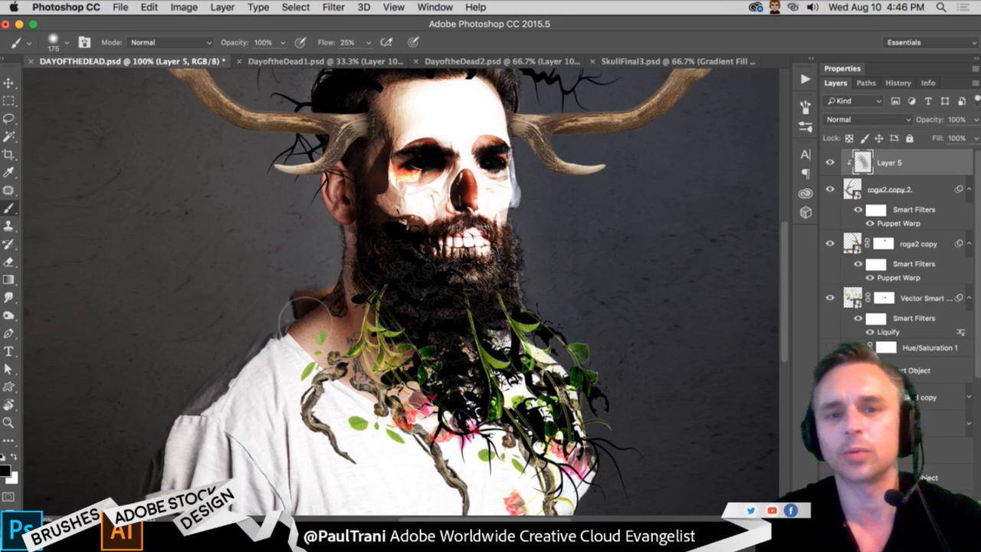
{"action": "left_click_drag", "start_coordinate": [307, 284], "coordinate": [224, 373]}
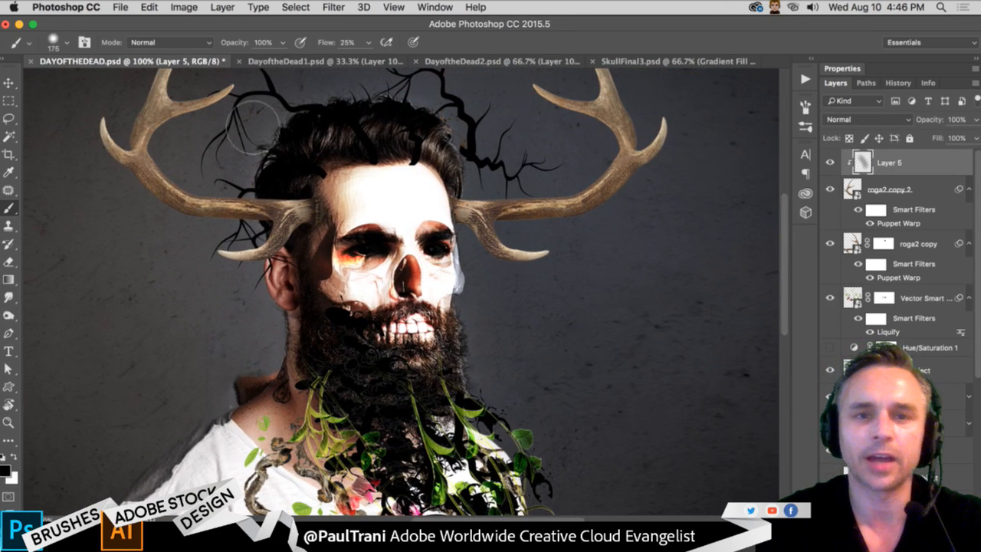
- Compare with DayoftheDead1.psd and examine its skull-faced woman with flowers and branches blended into her hair
{"action": "left_click", "coordinate": [291, 61]}
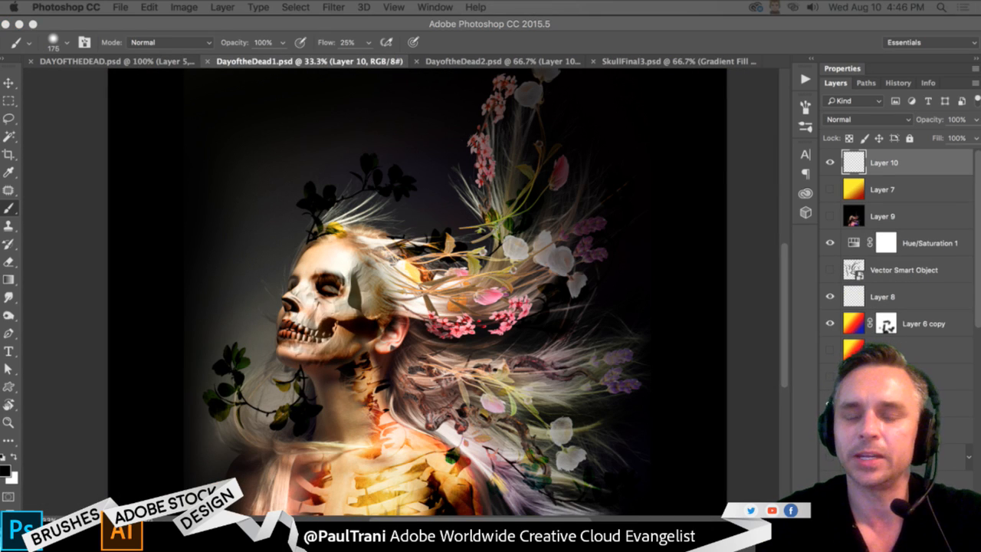
{"action": "left_click", "coordinate": [75, 62]}
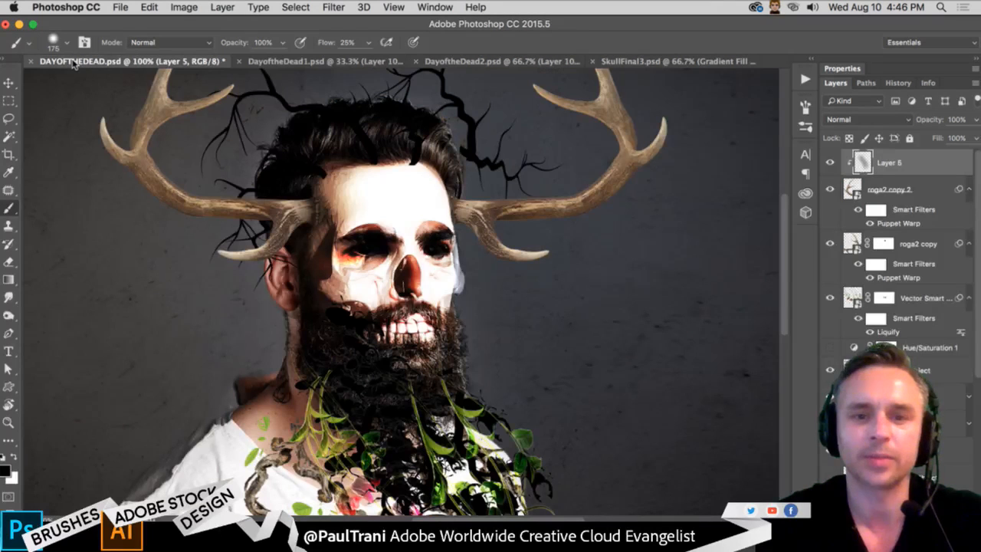
{"action": "left_click", "coordinate": [266, 62]}
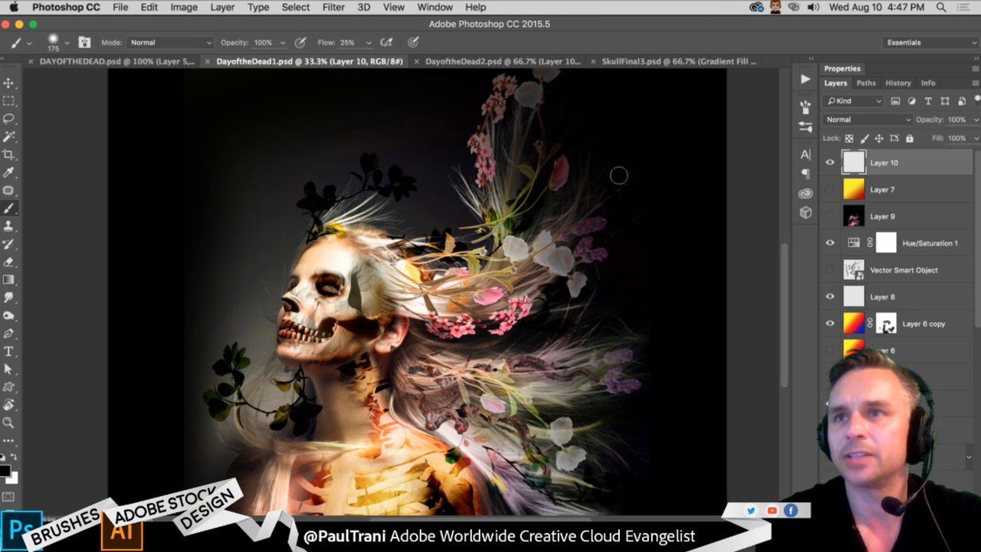
{"action": "scroll", "coordinate": [618, 176], "scroll_direction": "down", "scroll_amount": 1}
{"action": "left_click", "coordinate": [8, 101]}
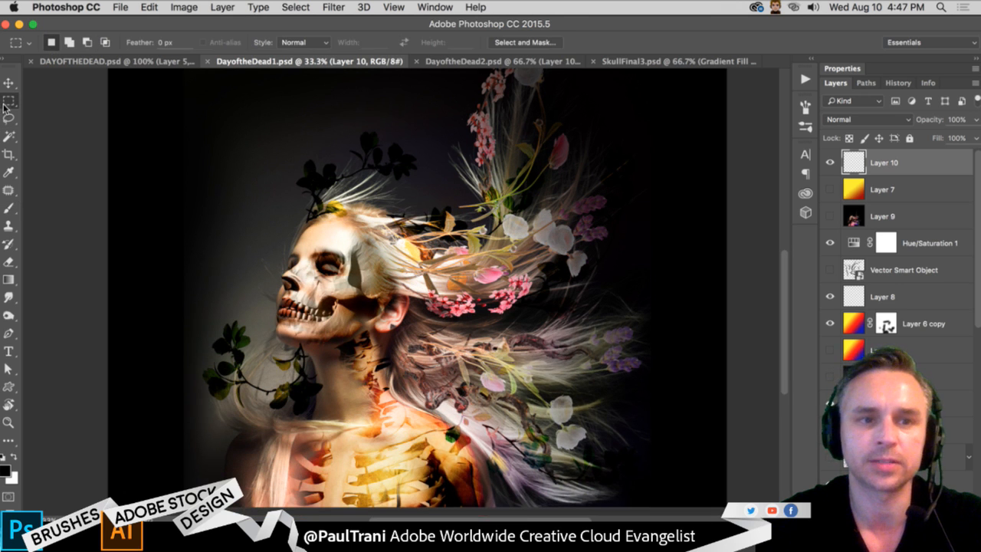
{"action": "scroll", "coordinate": [239, 143], "scroll_direction": "down", "scroll_amount": 1}
{"action": "scroll", "coordinate": [239, 143], "scroll_direction": "left", "scroll_amount": 2}
{"action": "scroll", "coordinate": [429, 193], "scroll_direction": "up", "scroll_amount": 1}
{"action": "scroll", "coordinate": [430, 193], "scroll_direction": "right", "scroll_amount": 2}
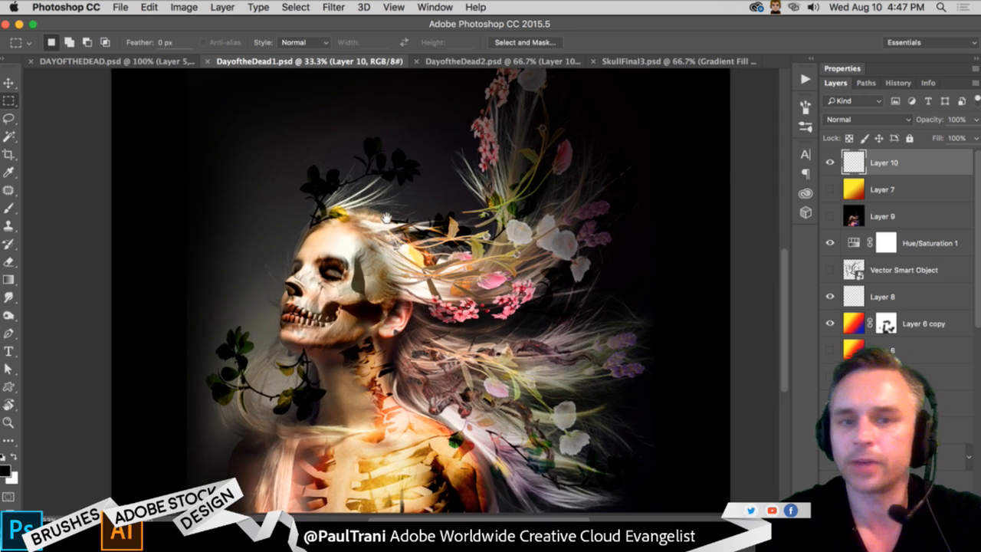